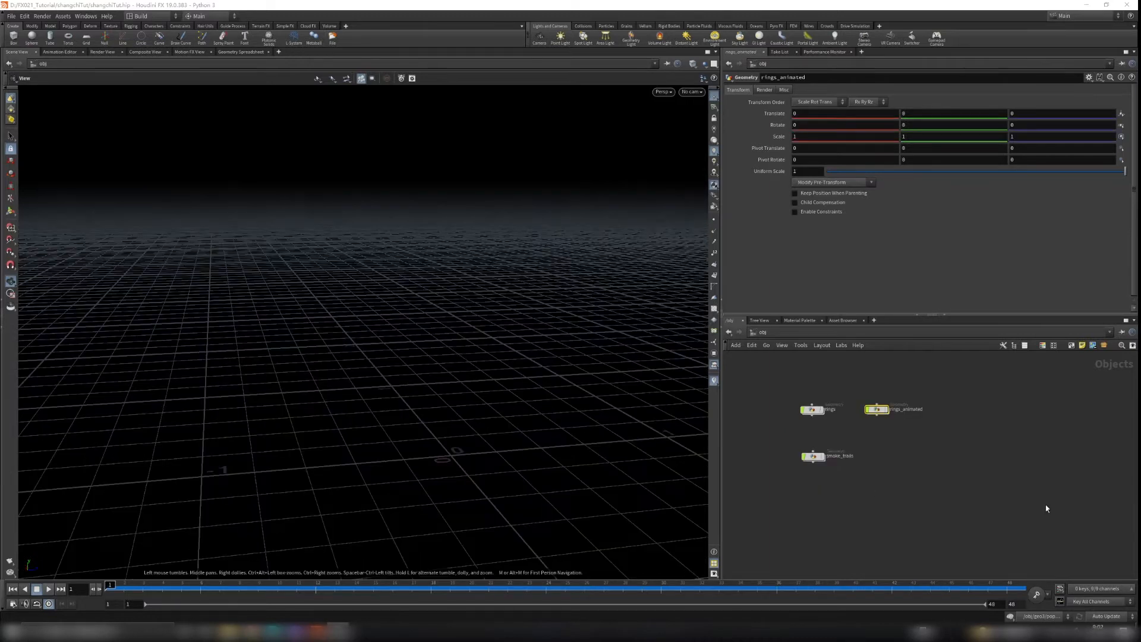
Step: Add a new Geometry object beside smoke_trails in the object network
scroll(868, 452, up, 3)
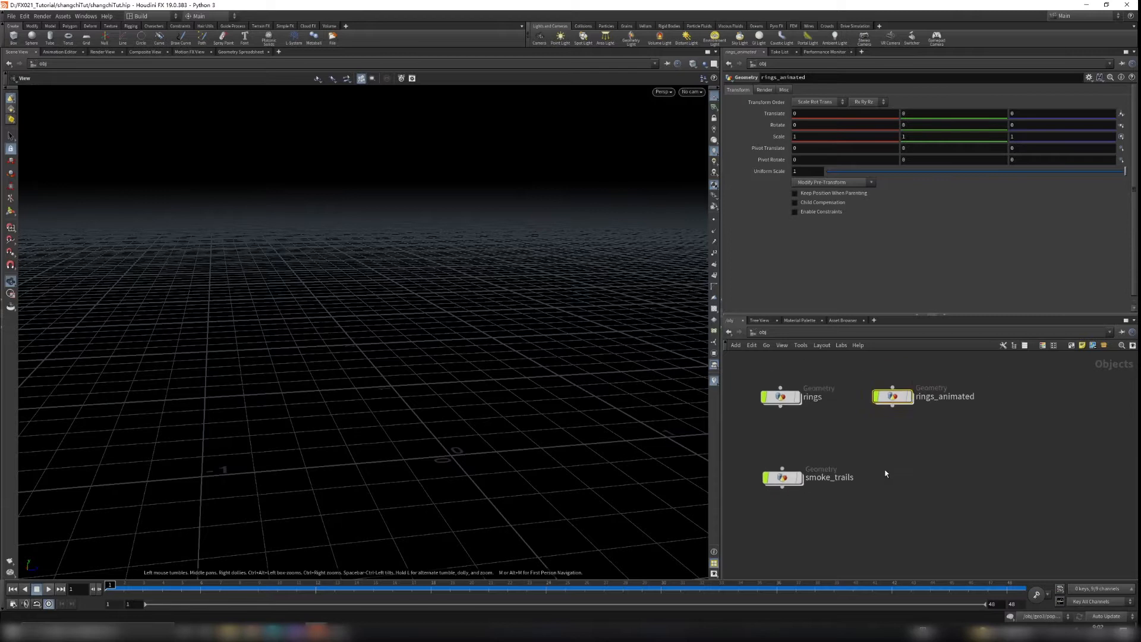
key(Tab)
text(geo)
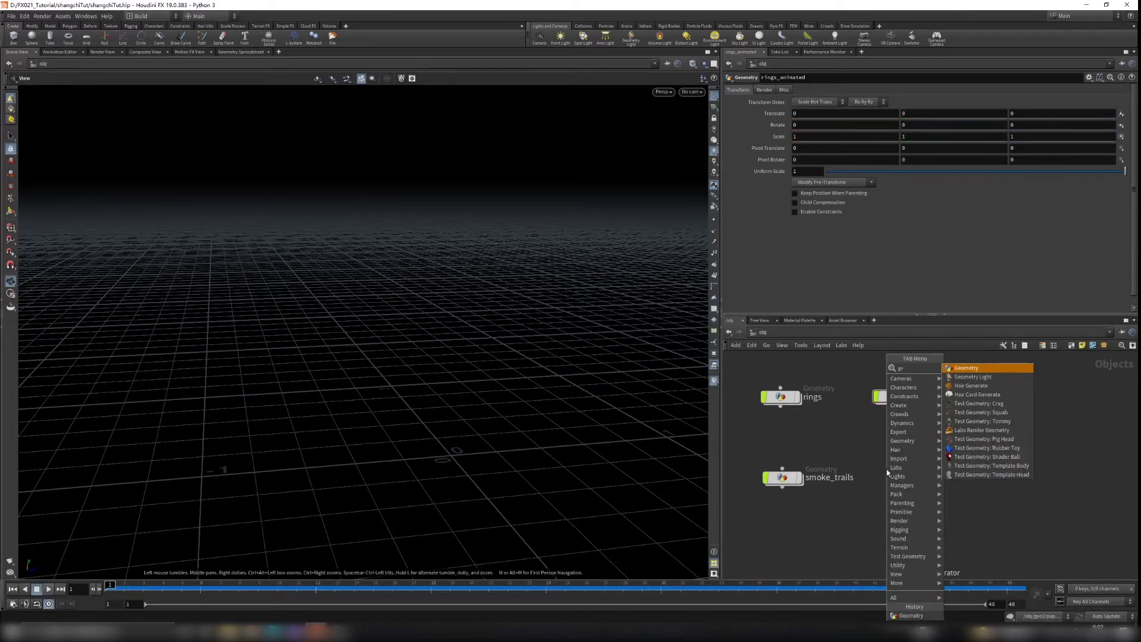
key(Return)
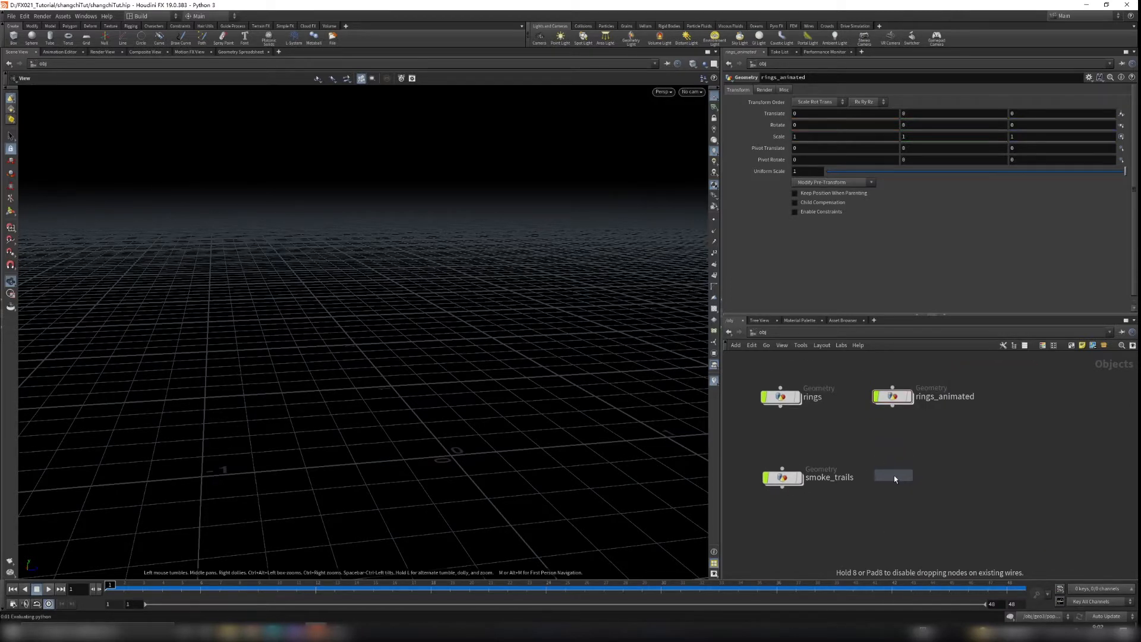
click(893, 475)
Step: Rename the new Geometry object sparks
double_click(928, 475)
text(sp)
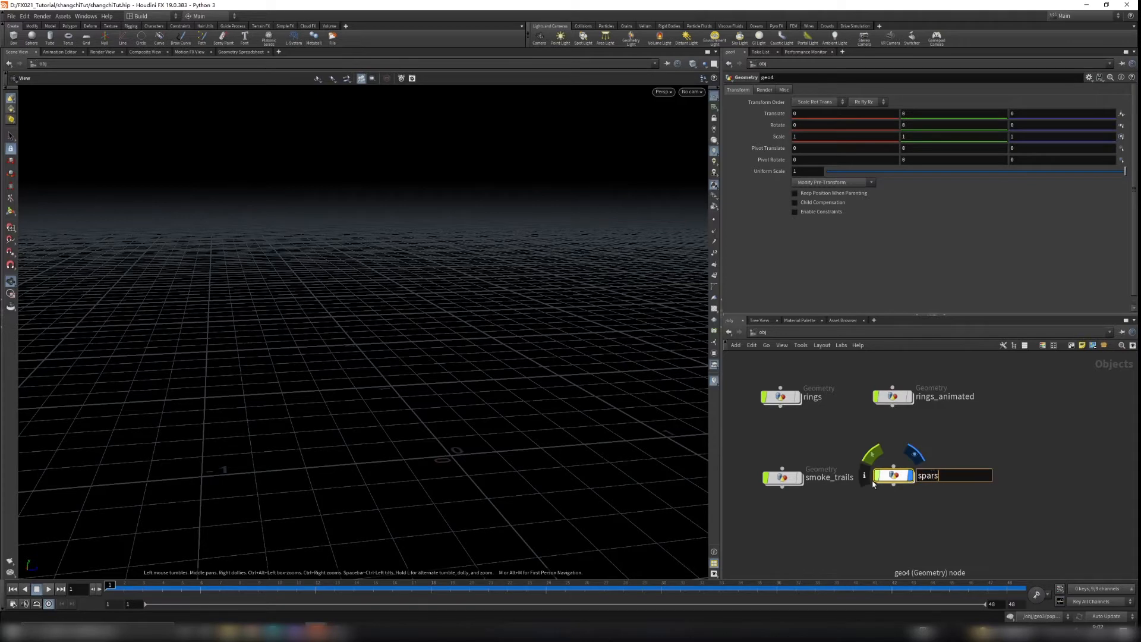
text(ars)
key(Return)
double_click(929, 475)
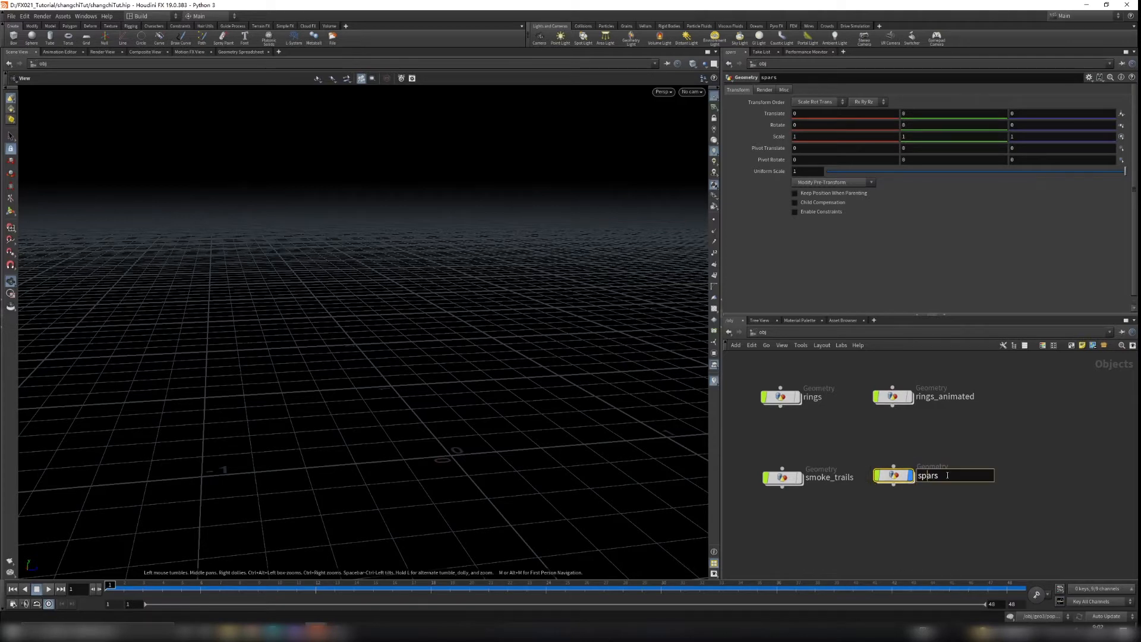
text(s)
key(Return)
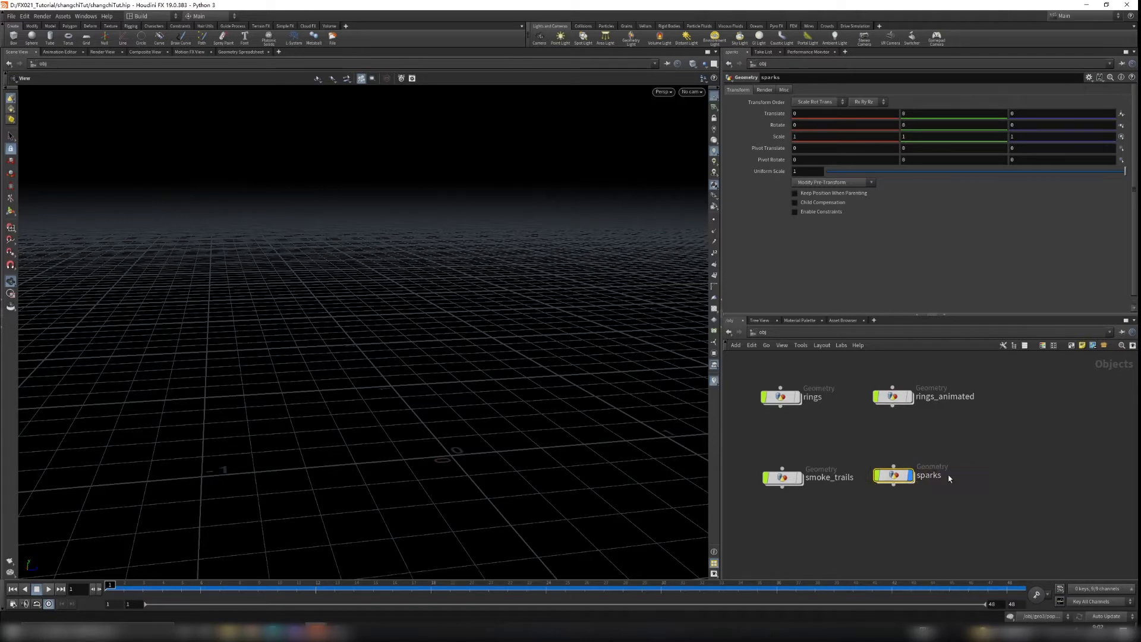
Step: Go inside the sparks object and add an Object Merge node
double_click(896, 483)
key(Tab)
text(objectm)
key(Return)
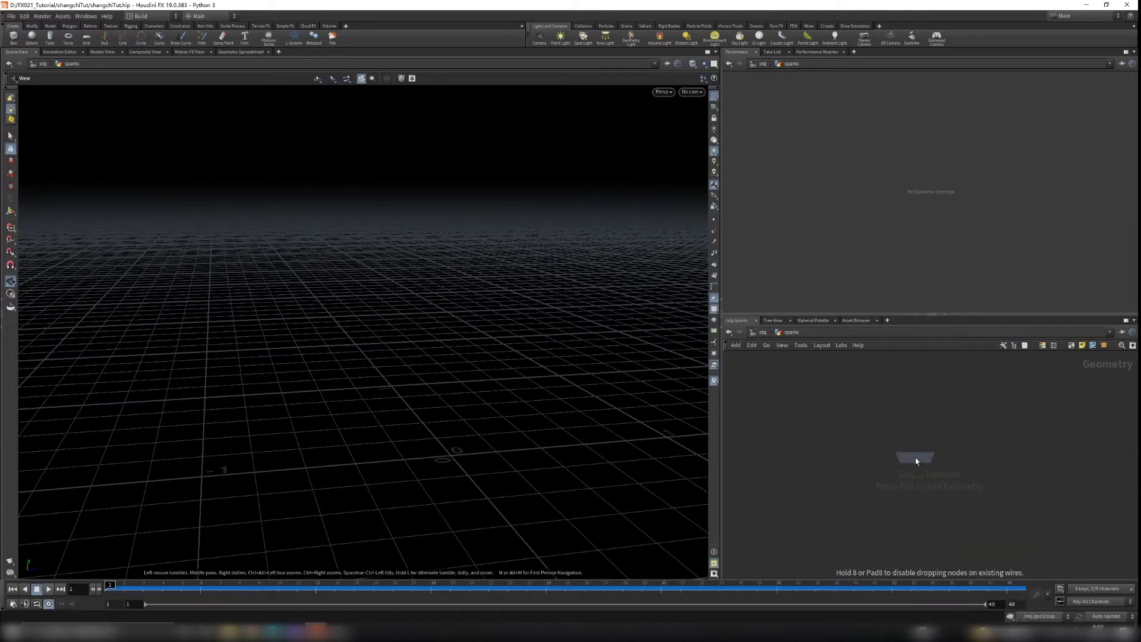
click(855, 409)
Step: Go back up to the object level, enter rings_animated and display its mountain1 node
click(762, 332)
click(910, 403)
double_click(909, 403)
middle_drag(885, 428, 889, 480)
scroll(888, 480, up, 2)
click(899, 452)
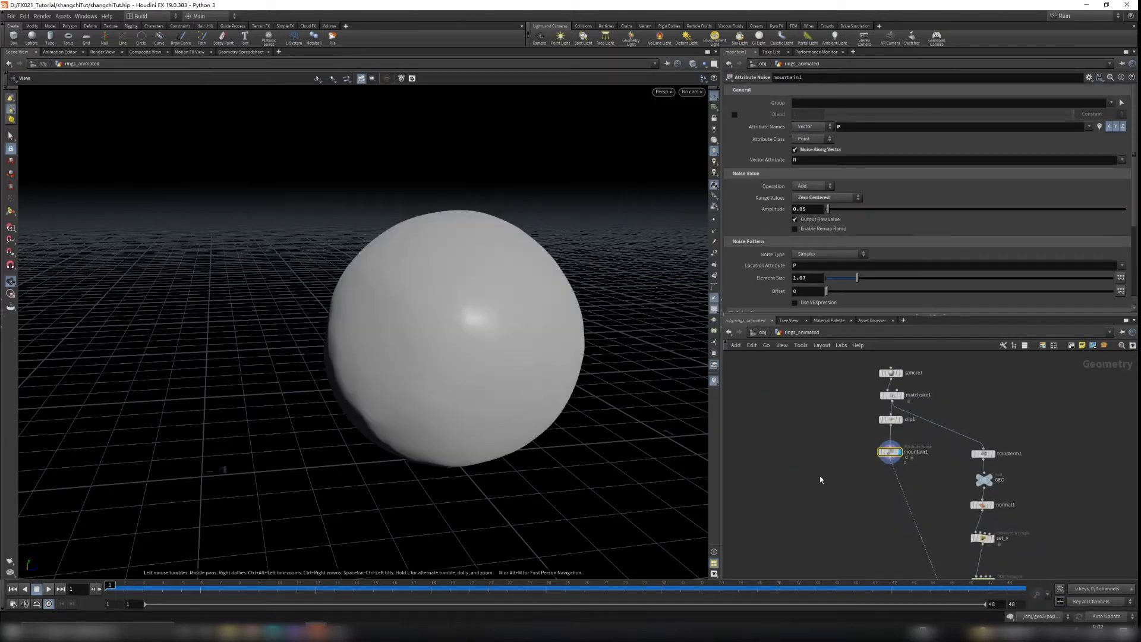
Step: Add a Null node fed by mountain1 and name it Shield_OUT
key(Tab)
text(null)
key(Return)
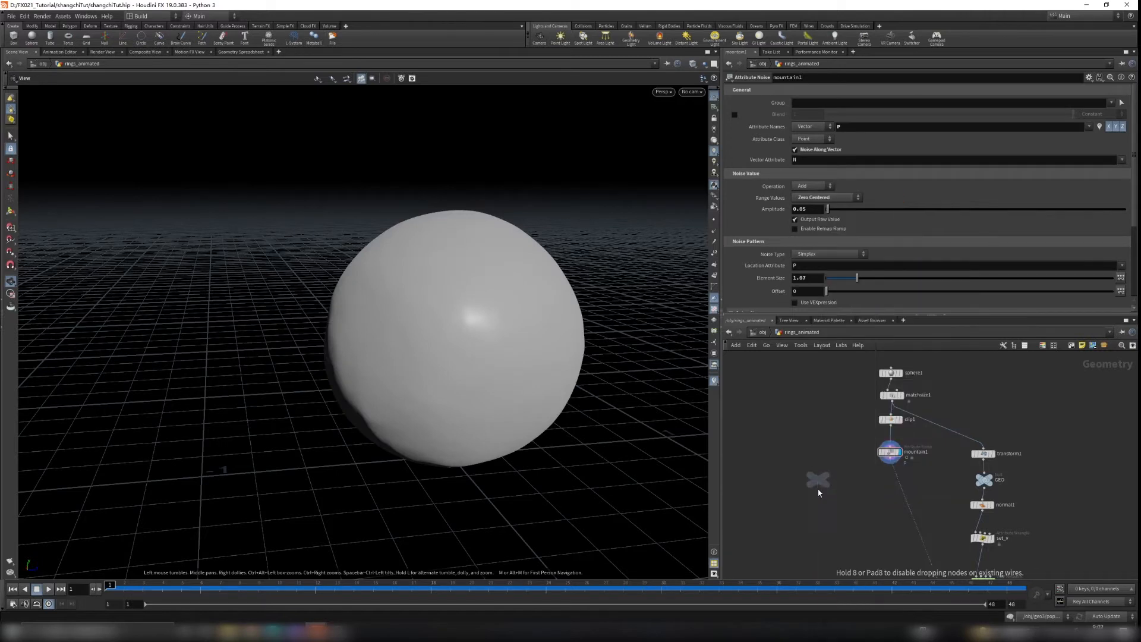
click(845, 486)
scroll(857, 488, up, 3)
drag(874, 469, 742, 494)
click(863, 485)
text(Shield_OUT)
key(Return)
Step: Copy the Shield_OUT null and paste its path as Object 1 of the Object Merge inside sparks
key(ctrl+c)
click(765, 333)
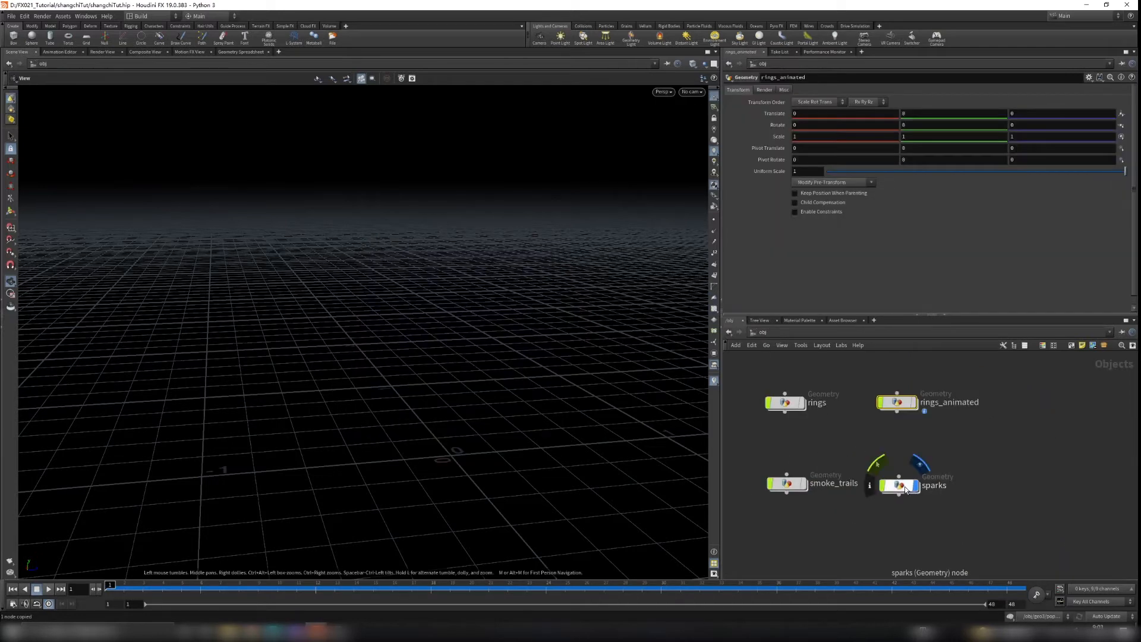
double_click(901, 486)
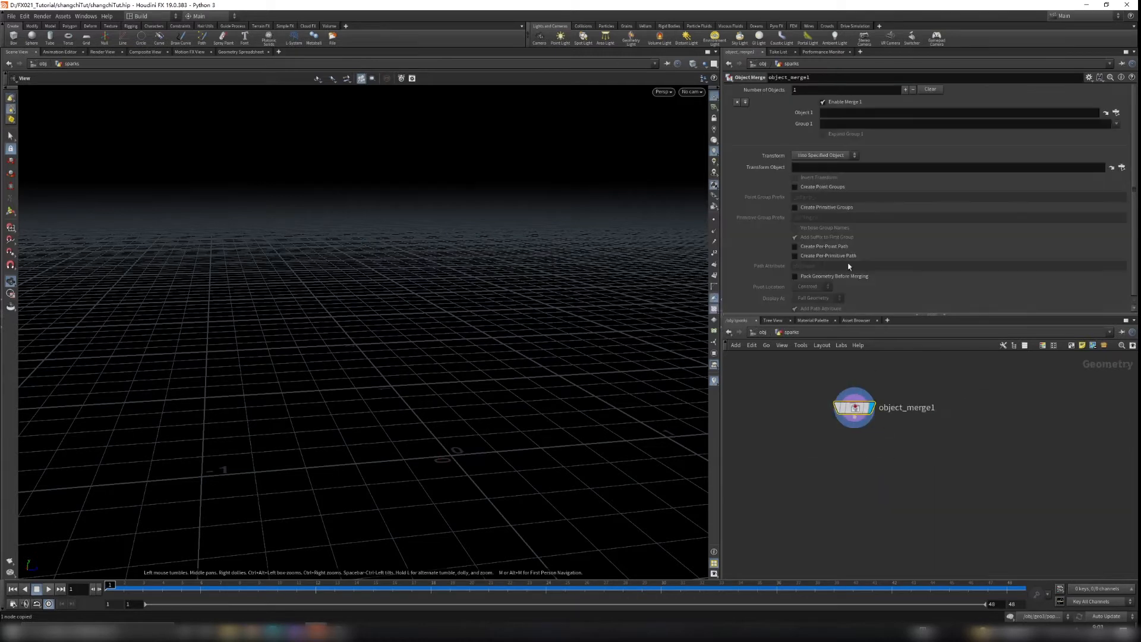
key(ctrl+v)
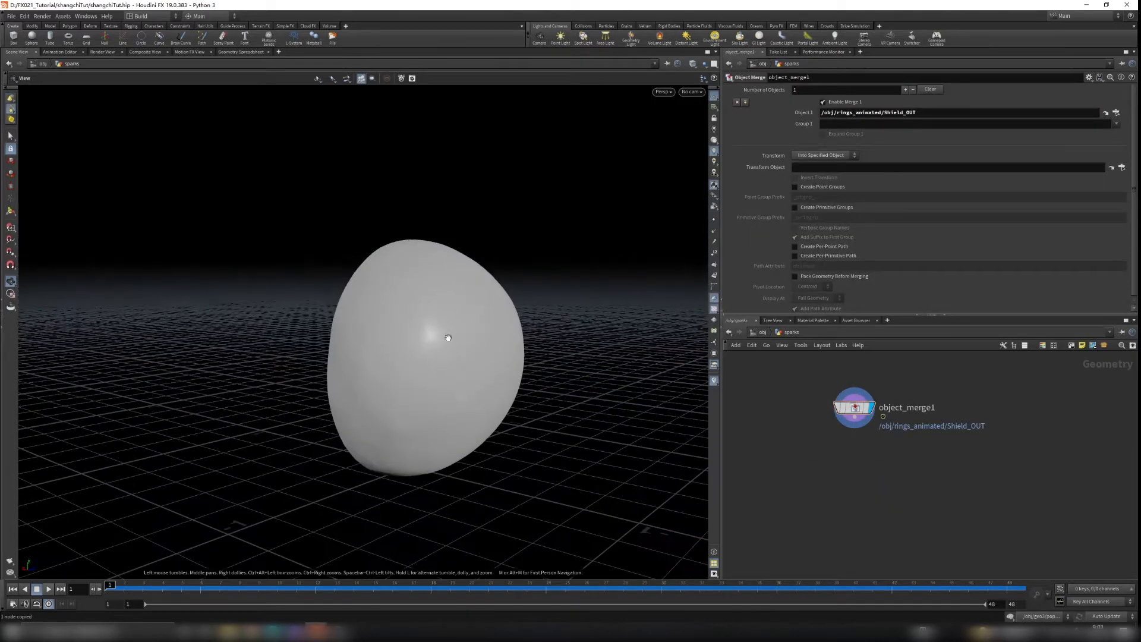
drag(530, 337, 360, 360)
scroll(369, 342, down, 3)
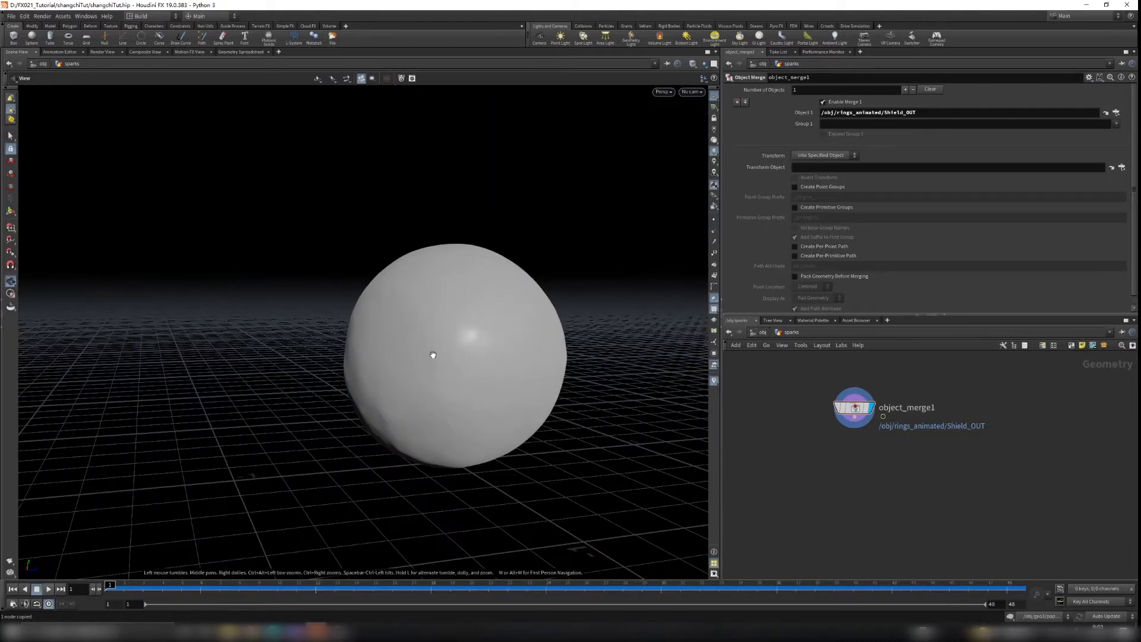
scroll(506, 319, up, 3)
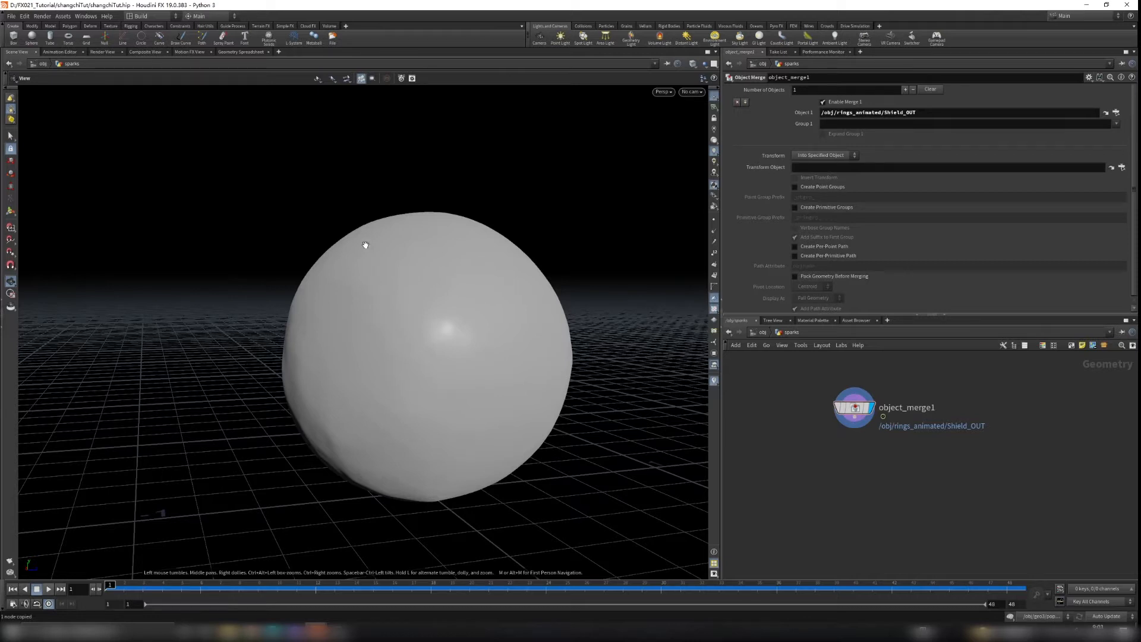
click(124, 585)
Step: Add a Scatter node, wire object_merge1 into it and display its result
scroll(862, 426, up, 3)
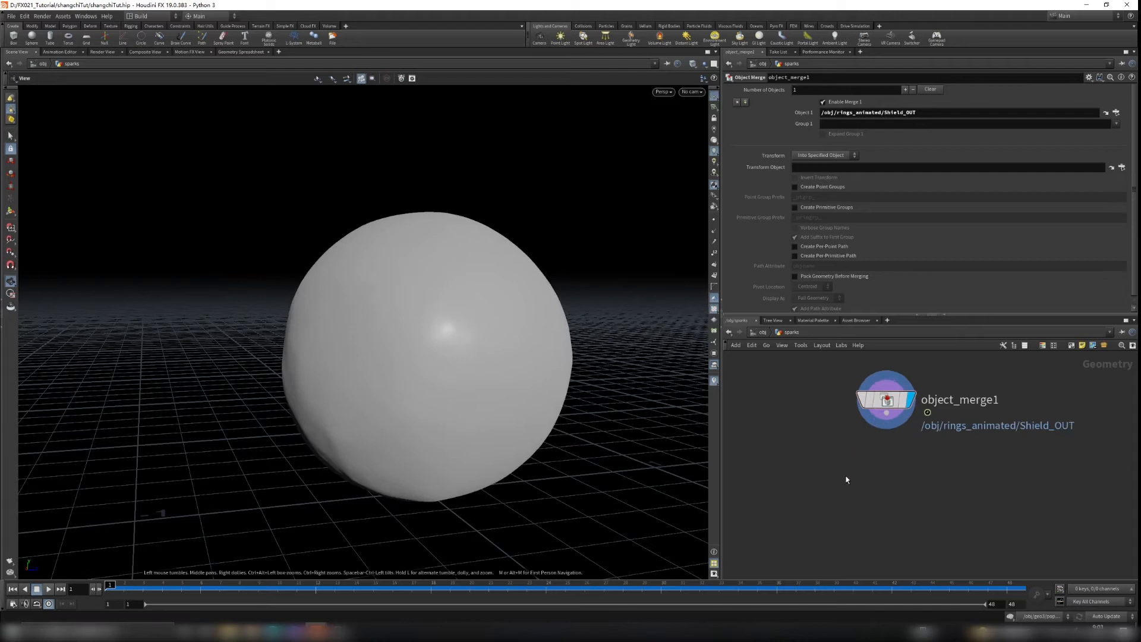
key(Tab)
text(scat)
key(Return)
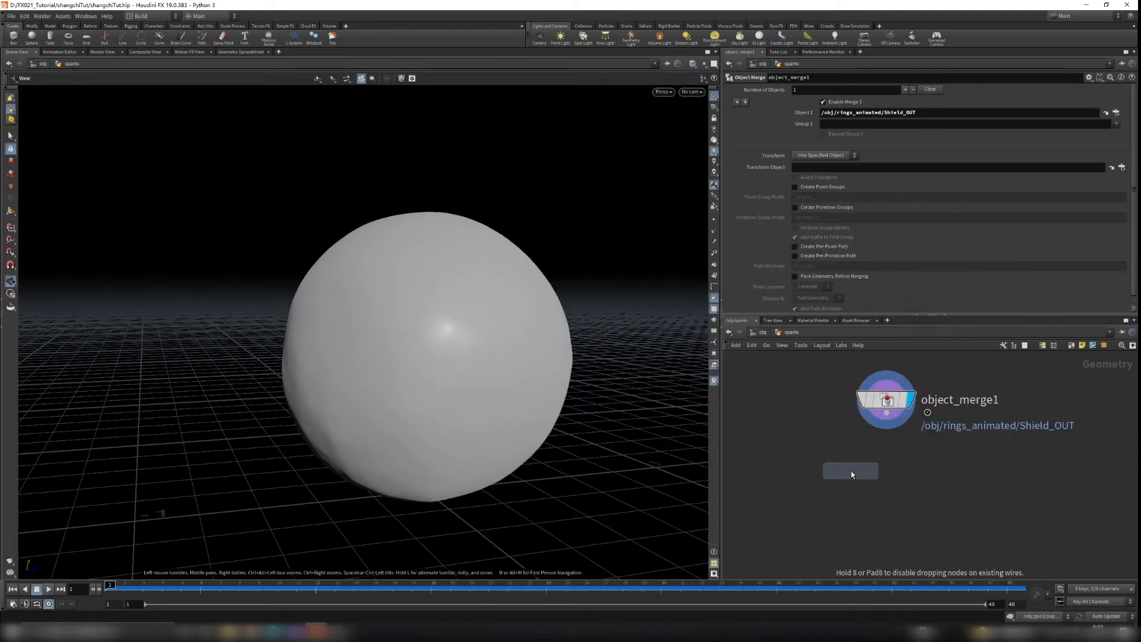
click(849, 473)
drag(887, 413, 891, 494)
click(914, 508)
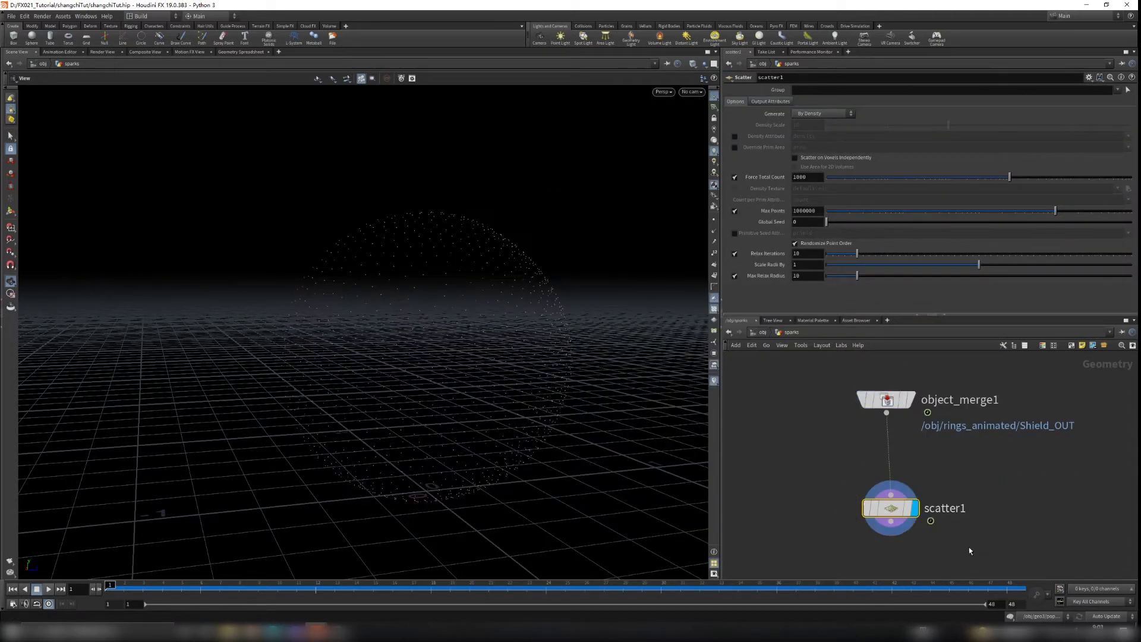
Step: Turn on point display in the viewport for the scattered shield
scroll(499, 302, down, 2)
click(714, 220)
scroll(494, 291, up, 2)
drag(493, 291, 448, 308)
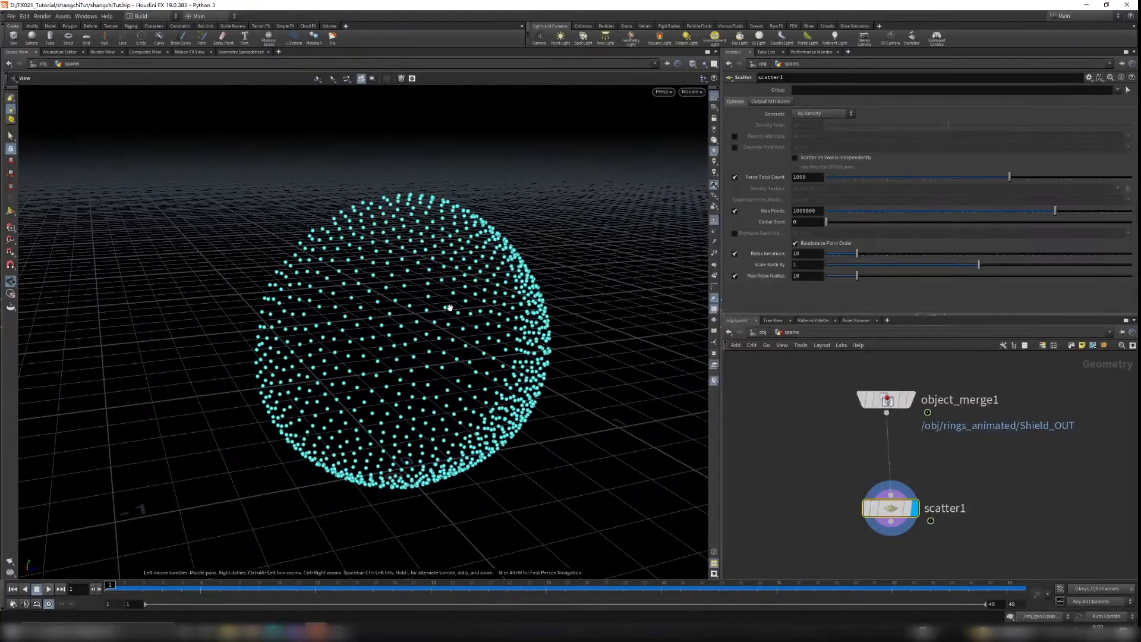
Step: Try to raise the viewport's point marker size in the display options
key(d)
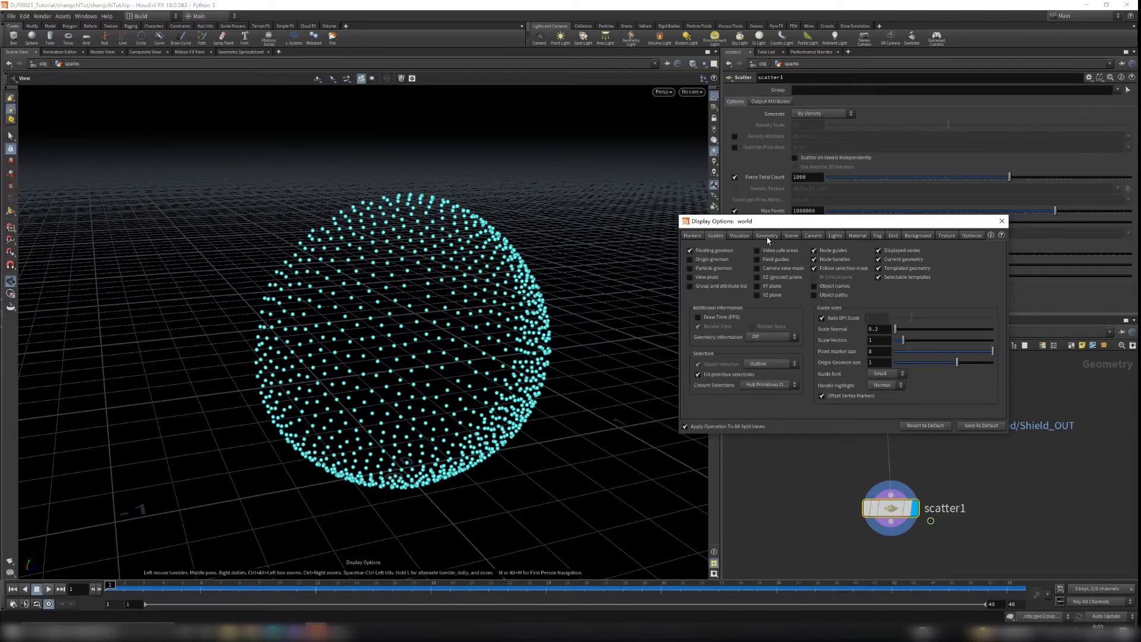
mouse_move(992, 351)
mouse_down()
mouse_move(910, 353)
mouse_move(1050, 359)
mouse_up()
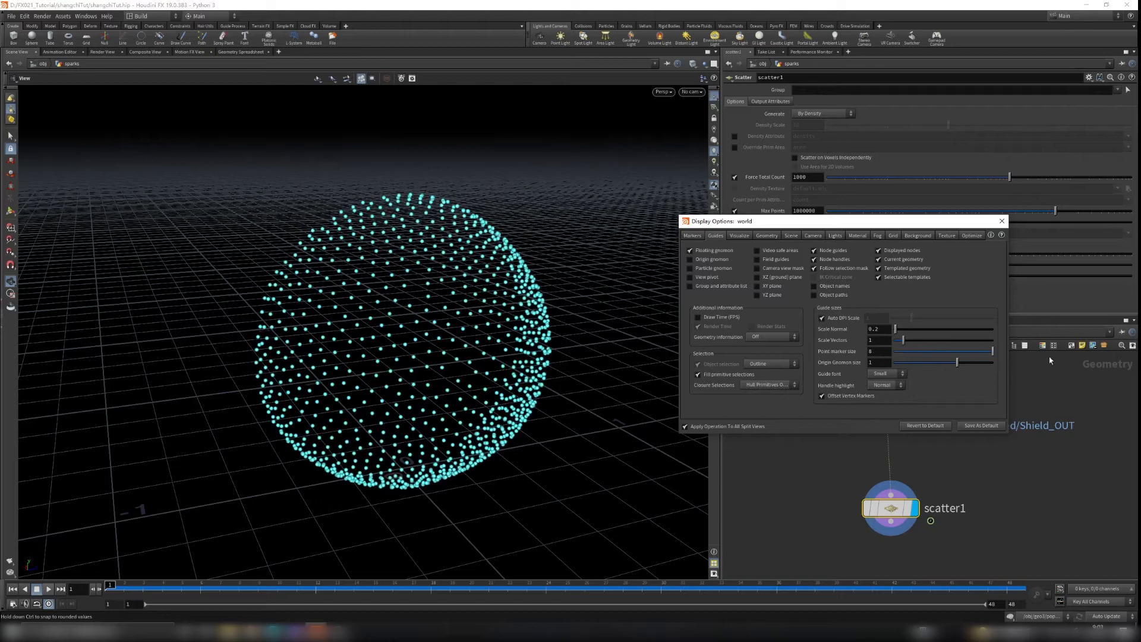
click(1001, 221)
Step: Set the scatter's Force Total Count to 1 and show object_merge1 as a template for reference
scroll(486, 267, down, 2)
right_drag(469, 287, 475, 341)
drag(466, 376, 462, 351)
right_drag(462, 351, 526, 344)
drag(526, 344, 534, 311)
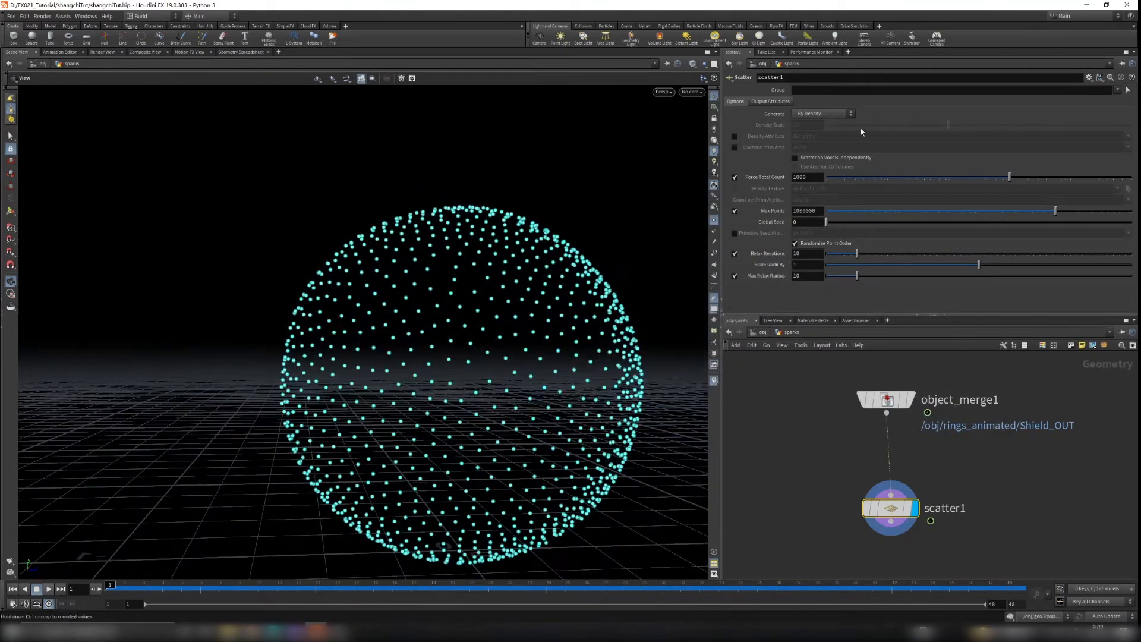
scroll(530, 311, down, 4)
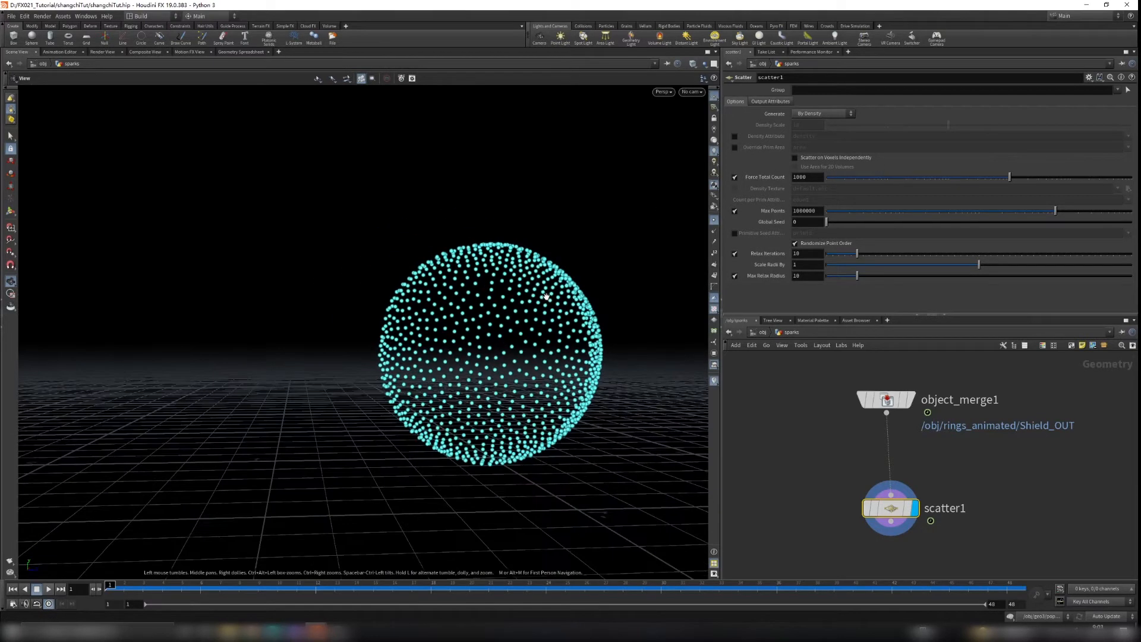
scroll(539, 321, up, 2)
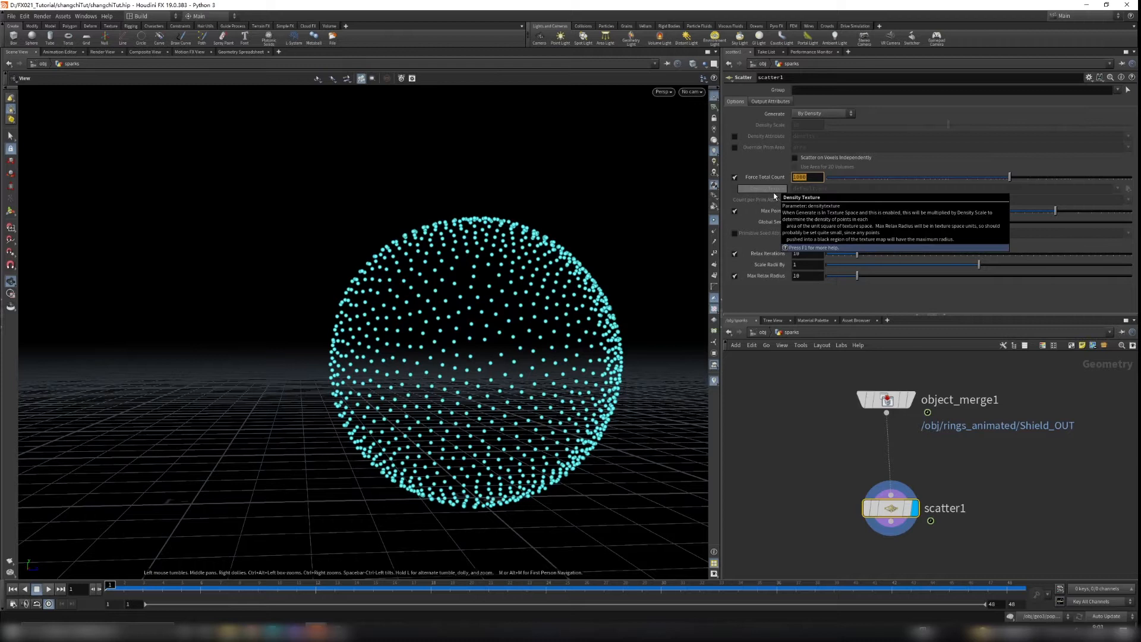
text(1)
key(Return)
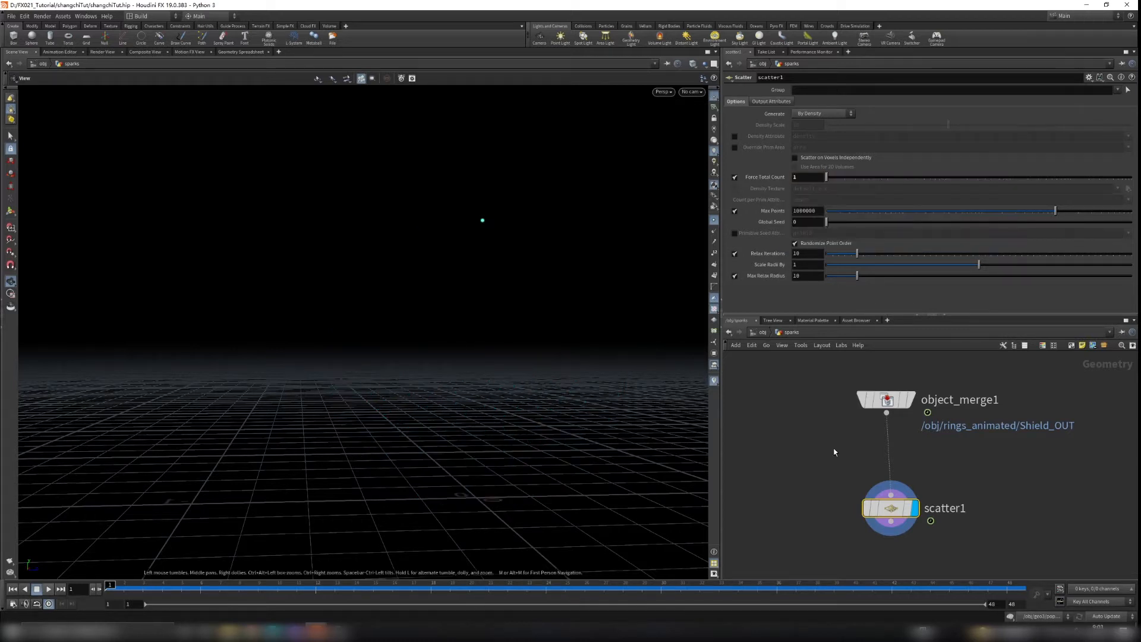
click(908, 403)
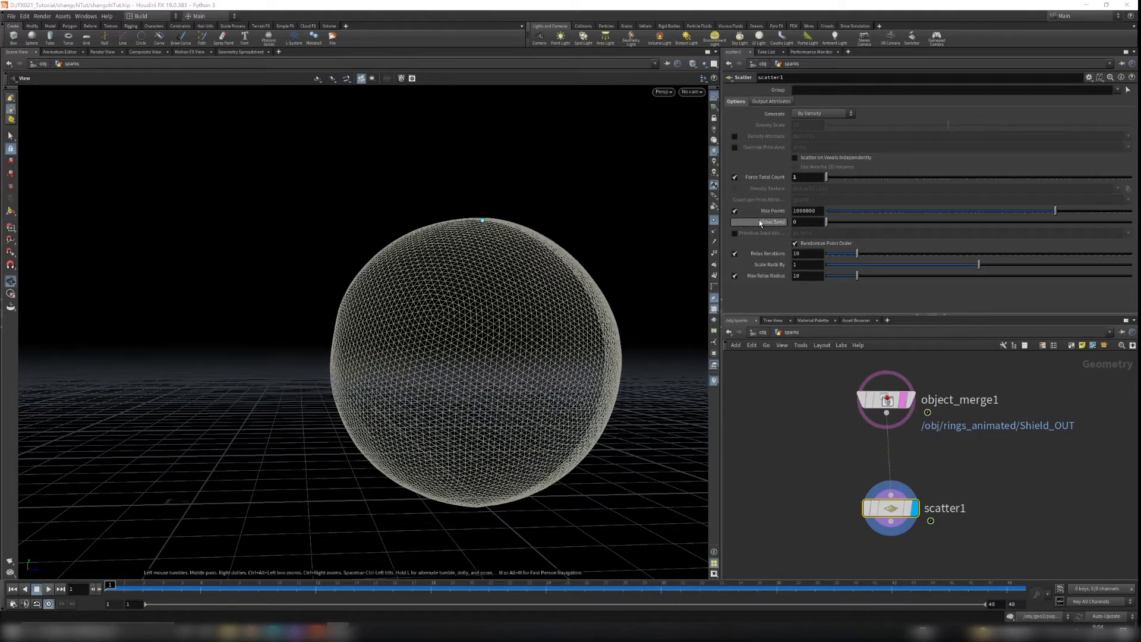
Step: Try various Global Seed values on the scatter to move the single point around the shield
mouse_move(762, 223)
drag(514, 216, 451, 196)
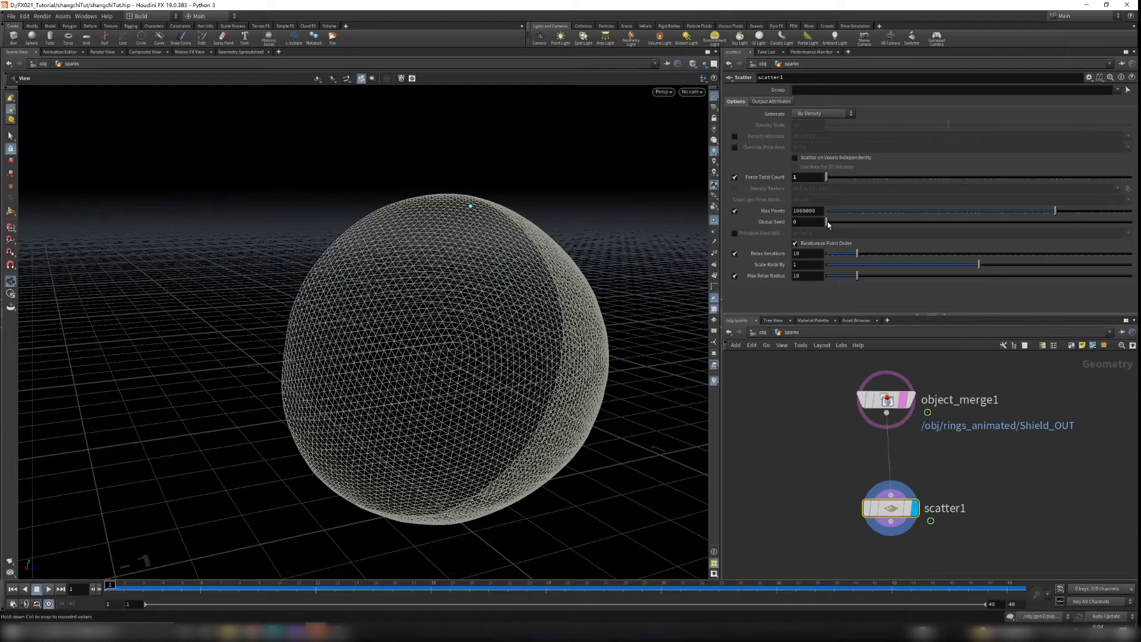
drag(827, 222, 843, 223)
mouse_move(840, 224)
mouse_down()
mouse_move(874, 233)
mouse_move(823, 235)
mouse_move(833, 235)
mouse_up()
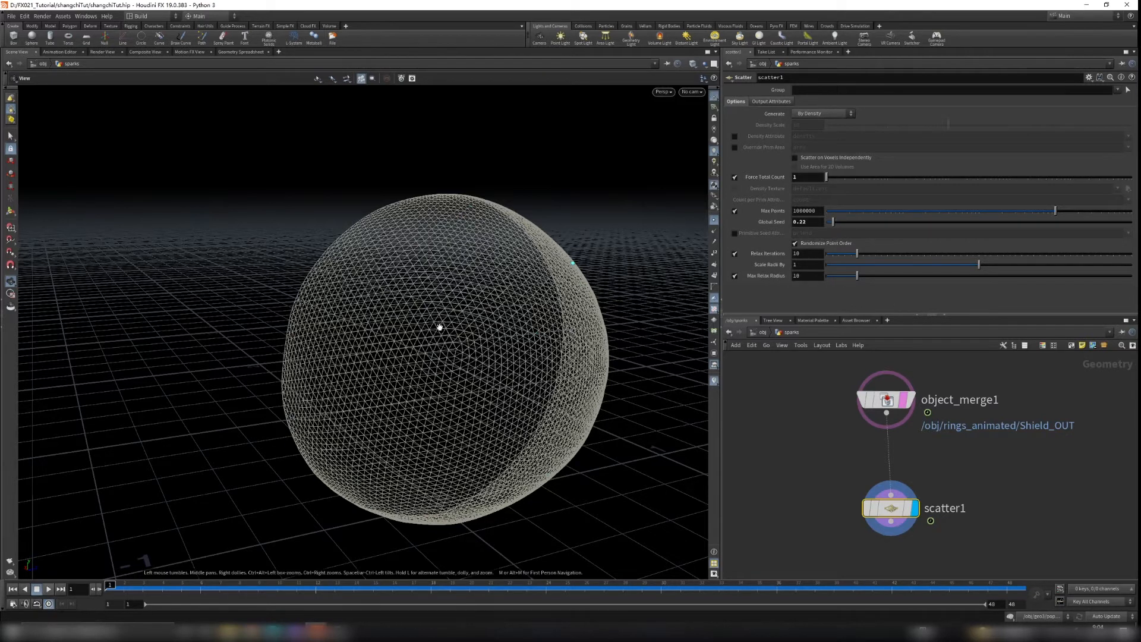
drag(441, 327, 451, 413)
drag(515, 367, 550, 324)
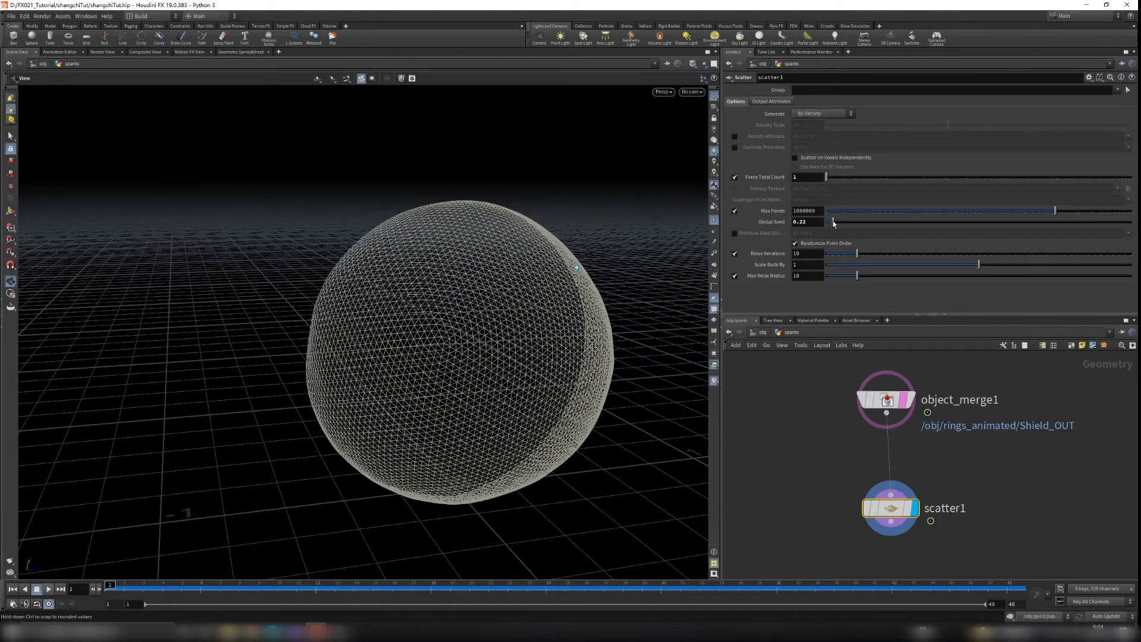
drag(856, 226, 929, 237)
Step: Set the scatter's Global Seed to the expression $F and show its evaluated value
click(797, 221)
text($F)
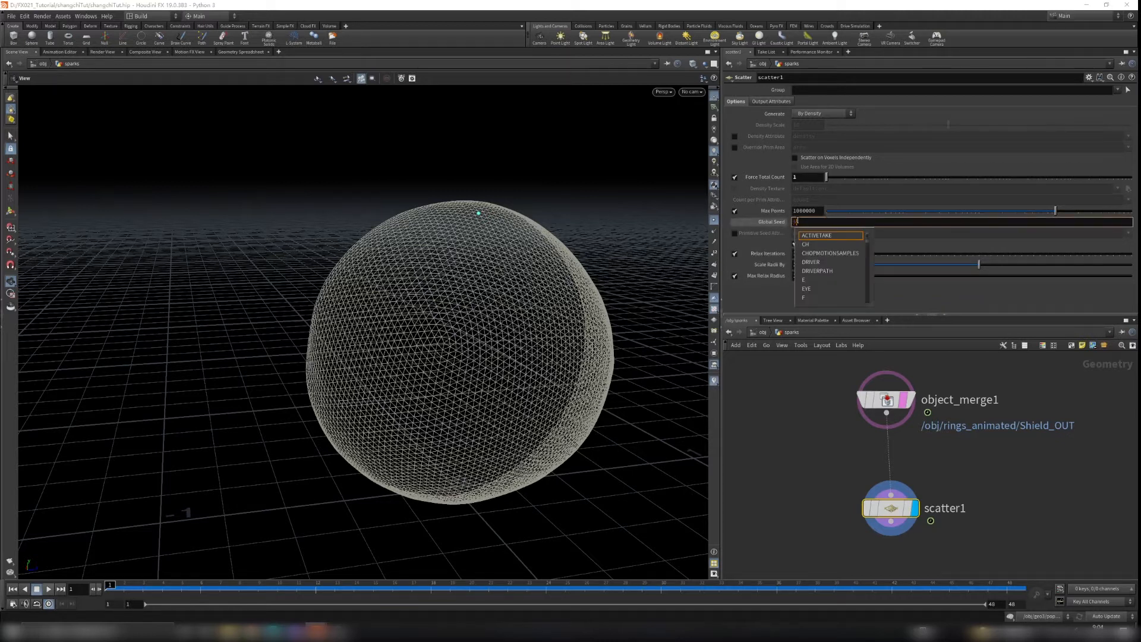
key(Return)
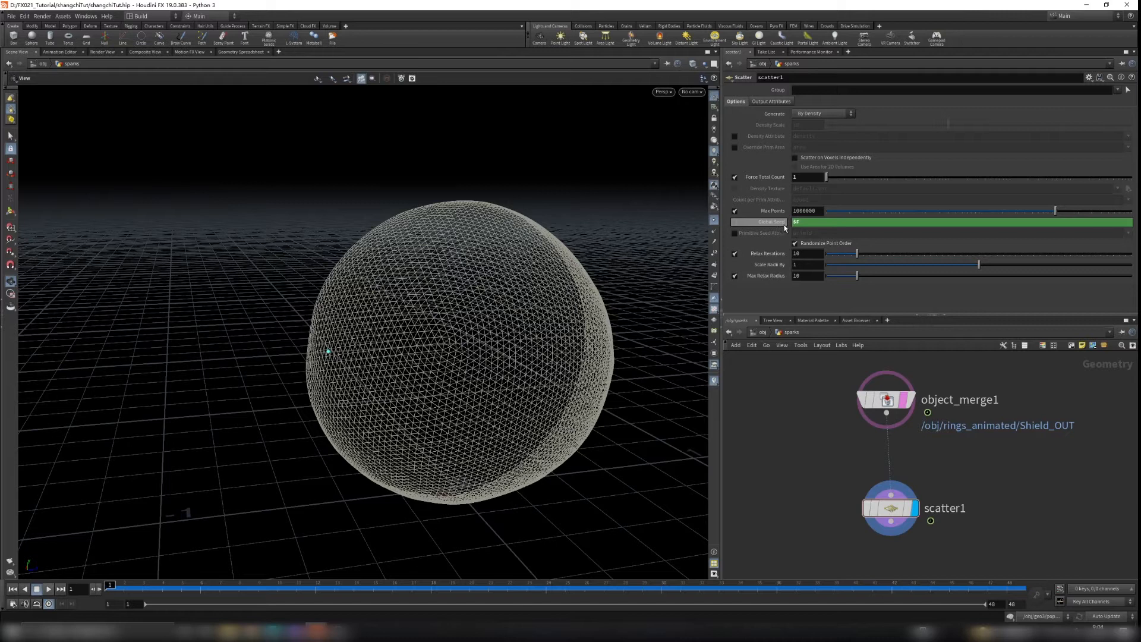
mouse_move(784, 226)
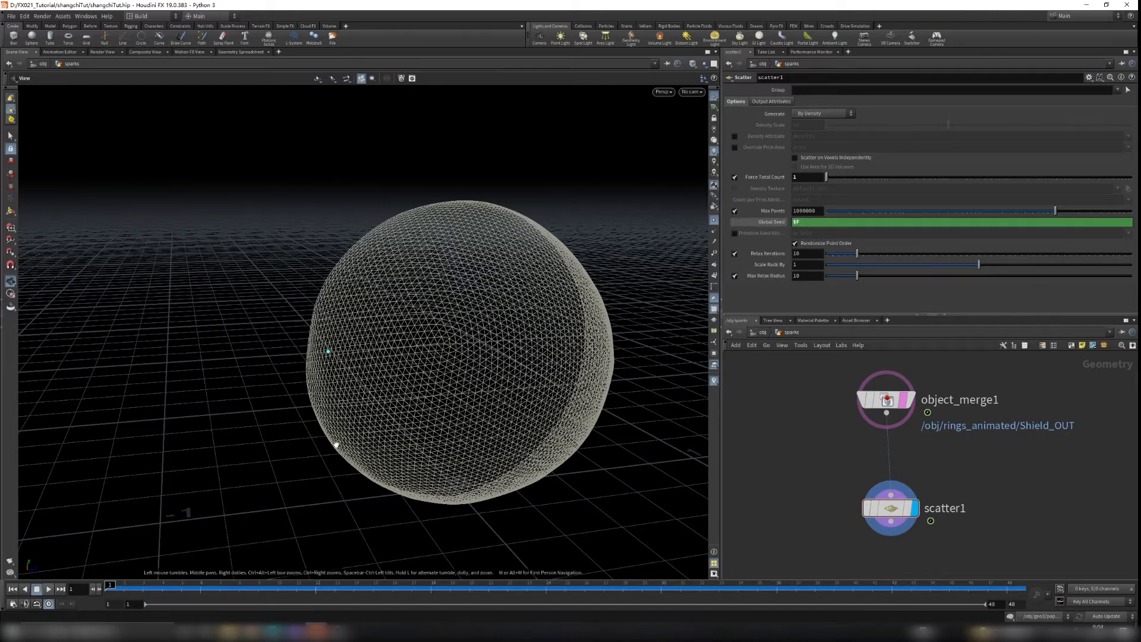
click(769, 226)
Step: Advance to frames 2 and 3 to check the scattered point's position, and switch Global Seed back to its expression
drag(112, 586, 123, 585)
drag(531, 343, 529, 435)
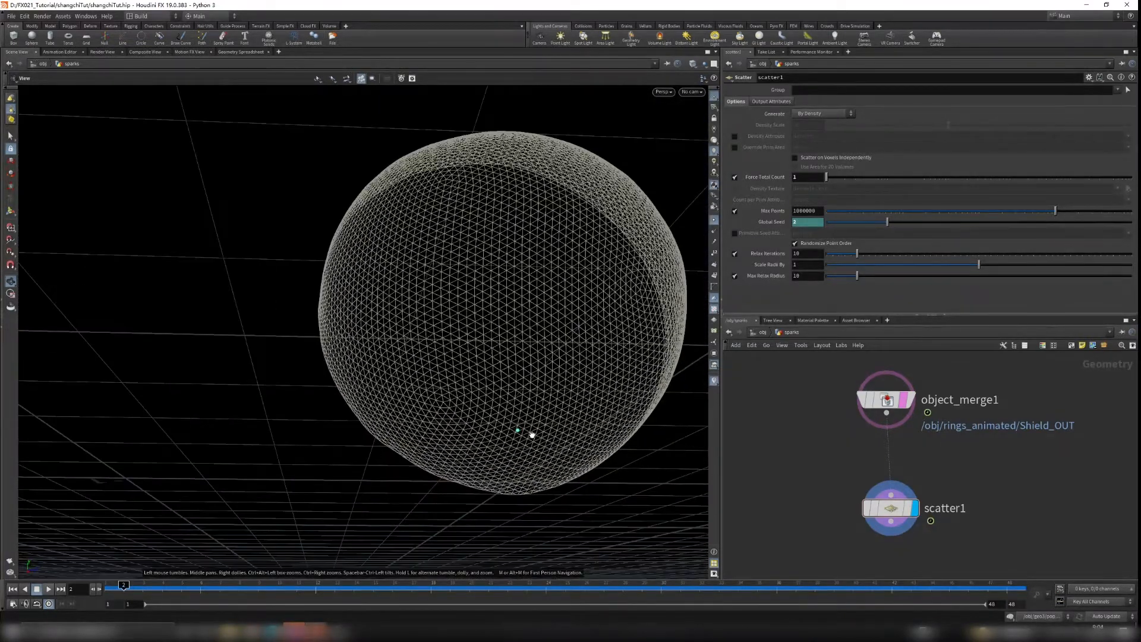
key(Right)
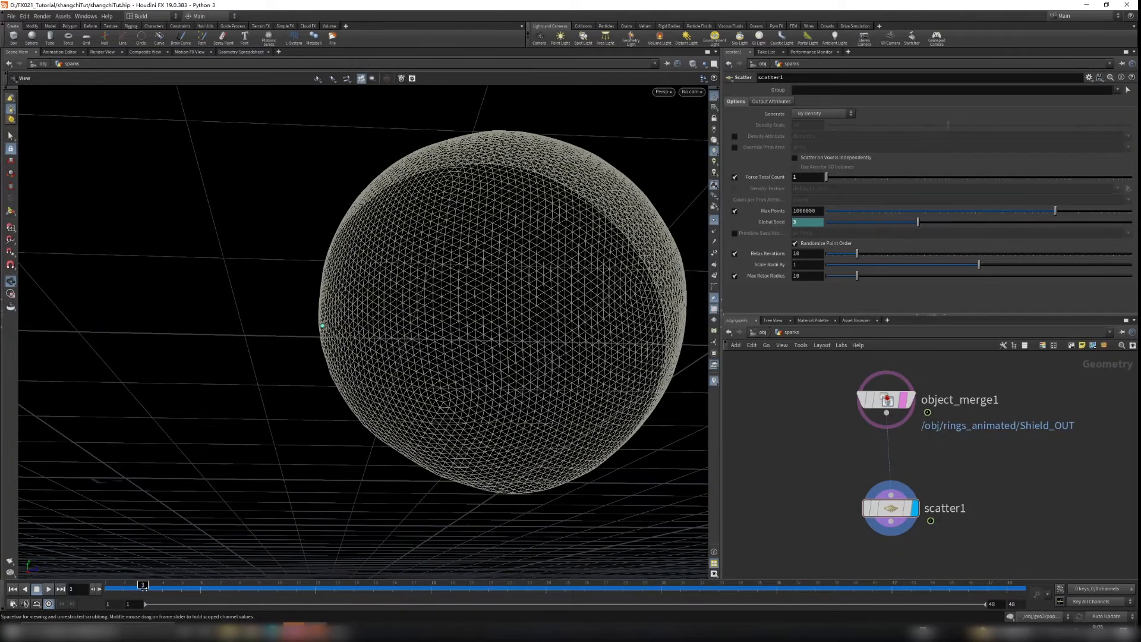
mouse_move(316, 354)
mouse_down()
mouse_move(318, 293)
mouse_move(344, 314)
mouse_move(297, 359)
mouse_up()
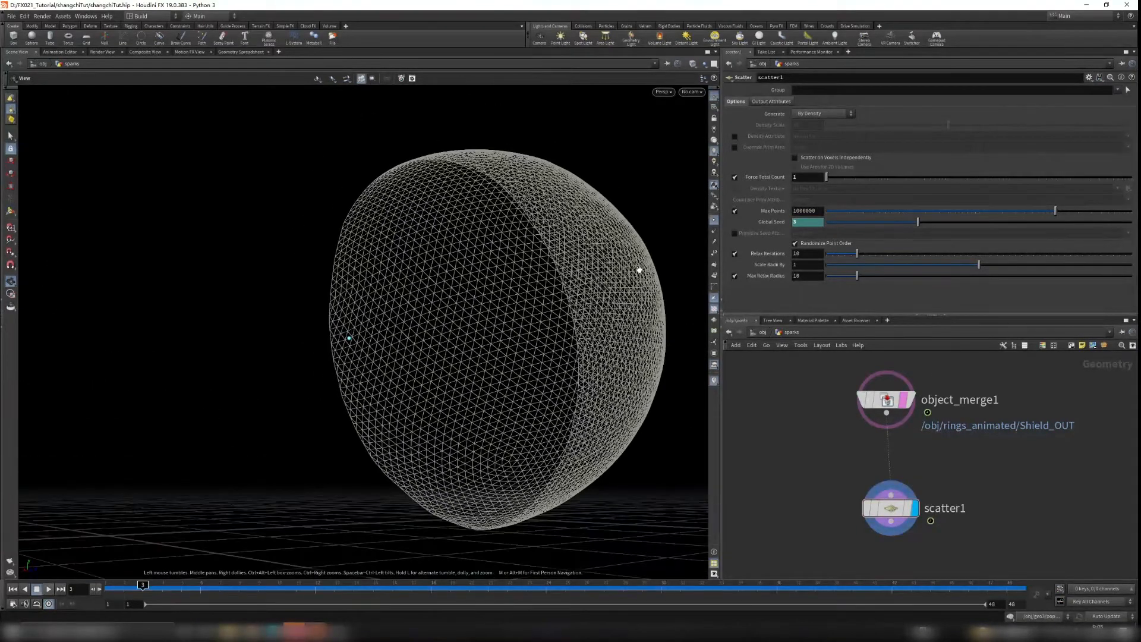
click(778, 224)
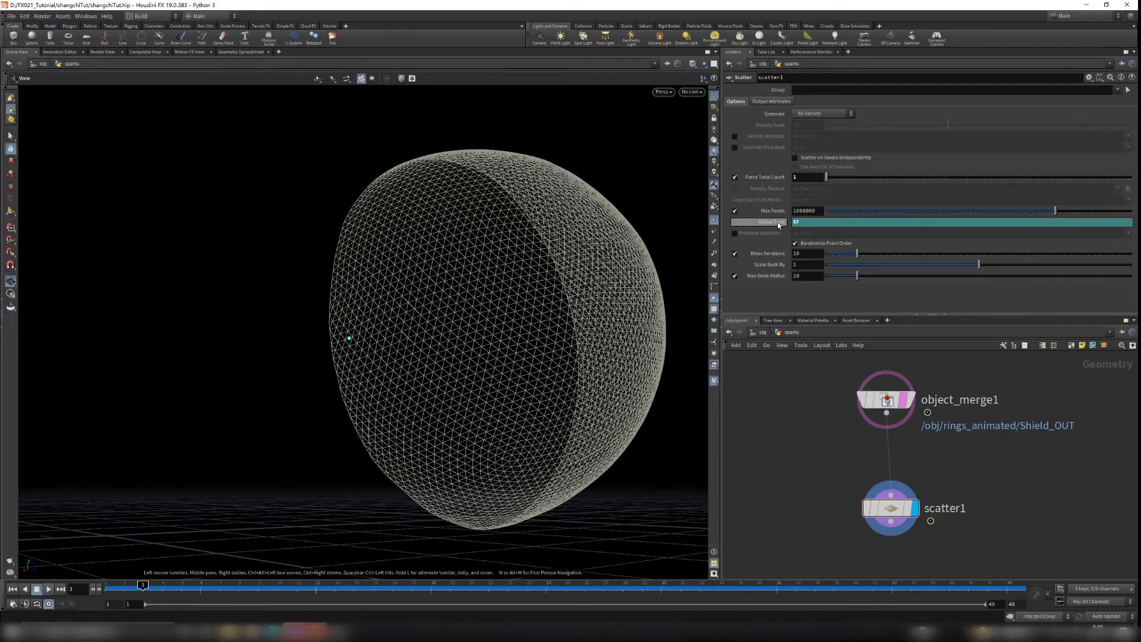
Step: Play the animation and view the shield from several angles to check the scattered point's changing position, and stop playback
drag(272, 434, 462, 434)
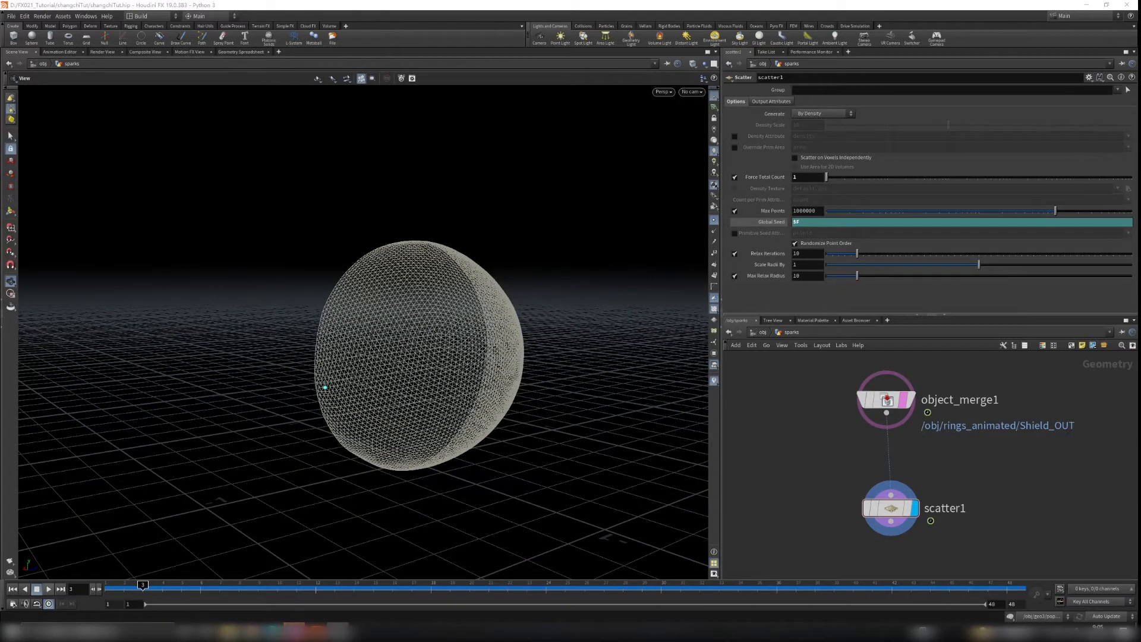
click(48, 589)
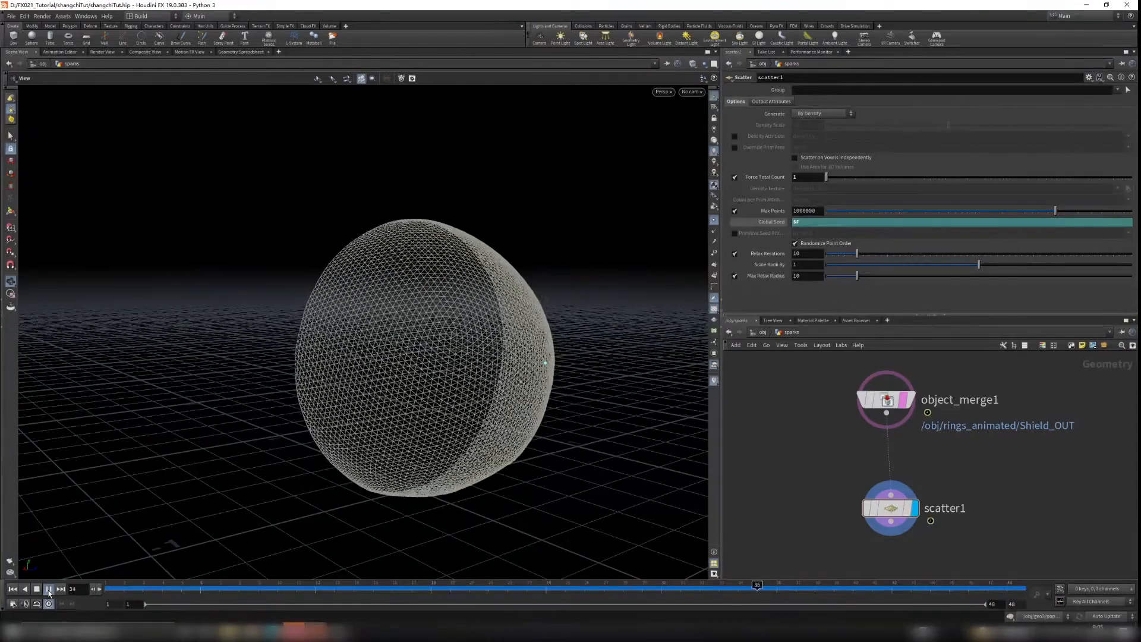
drag(433, 359, 479, 298)
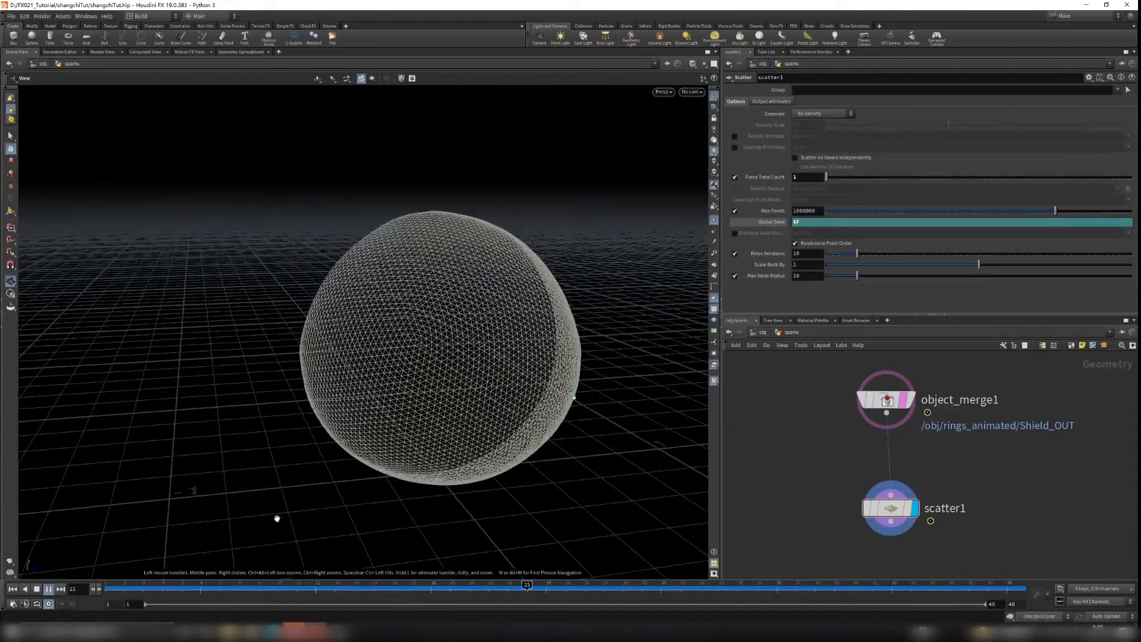
click(48, 590)
Step: Add a Switch node below the scatter and a Null node beside the scatter
middle_drag(811, 483, 846, 425)
key(Tab)
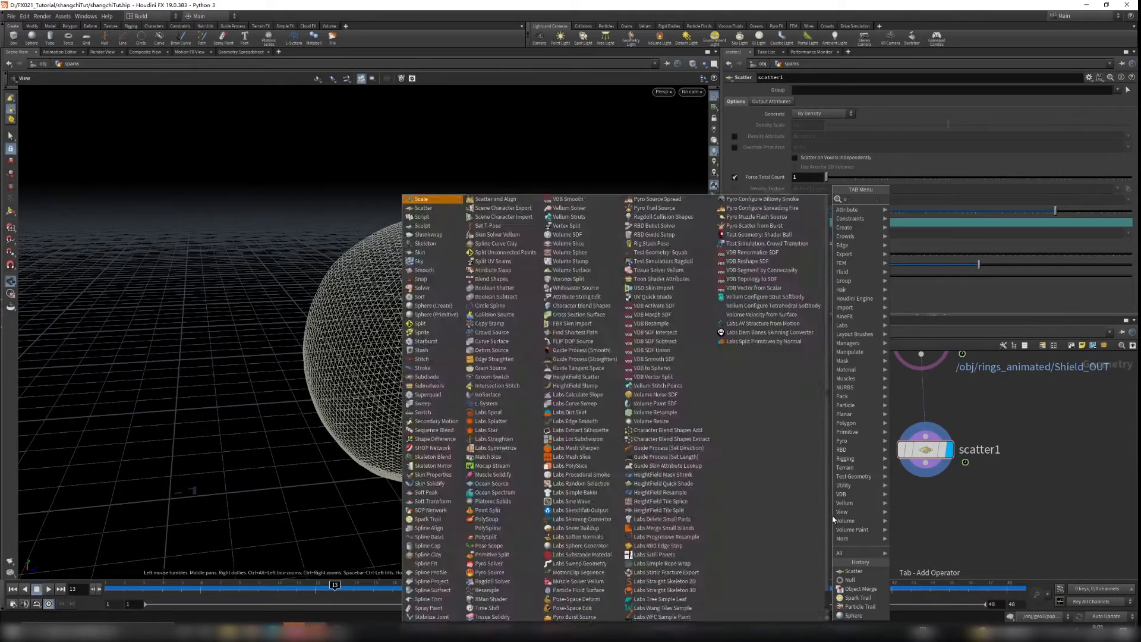
text(swit)
key(Return)
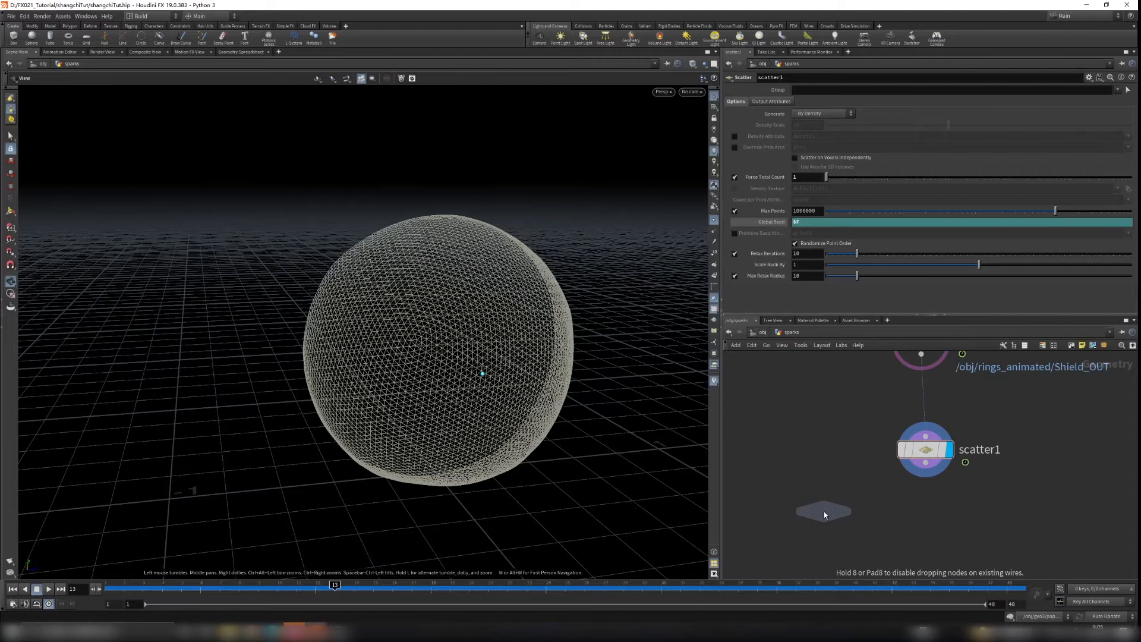
click(824, 511)
key(Tab)
text(null)
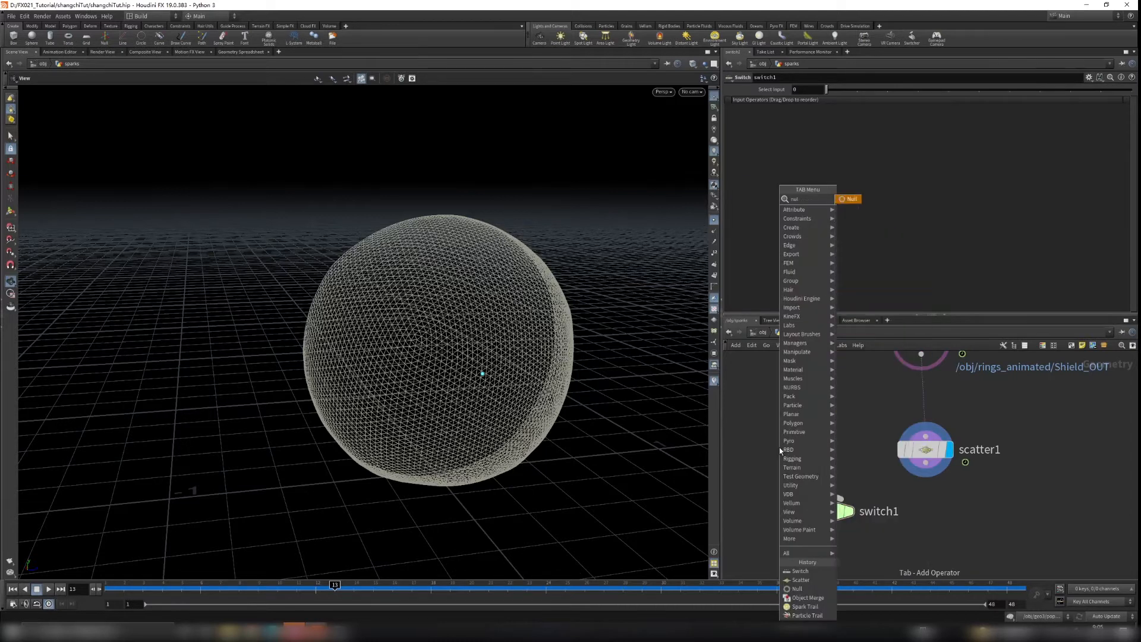
key(Return)
click(780, 450)
Step: Wire the null as the first input and the scatter as the second input of the switch, and display the switch
drag(824, 511, 876, 545)
click(779, 465)
drag(926, 462, 877, 531)
click(901, 548)
click(877, 545)
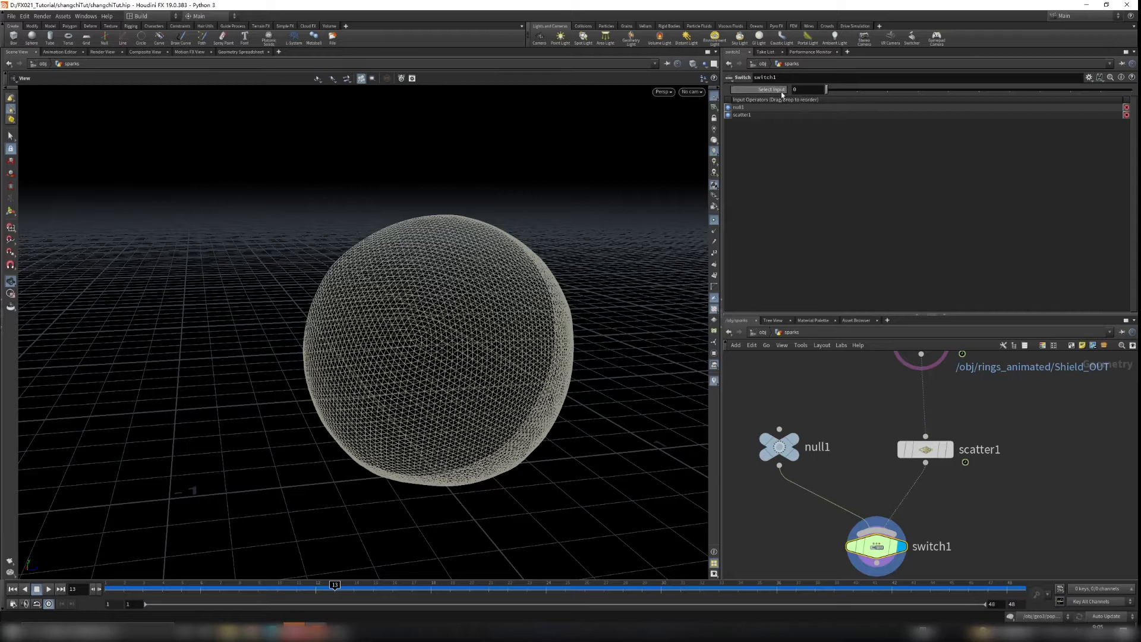
Step: Try Select Input values 1 and 0 on the switch to compare the scatter's output with the empty null
alt+right_drag(521, 343, 557, 311)
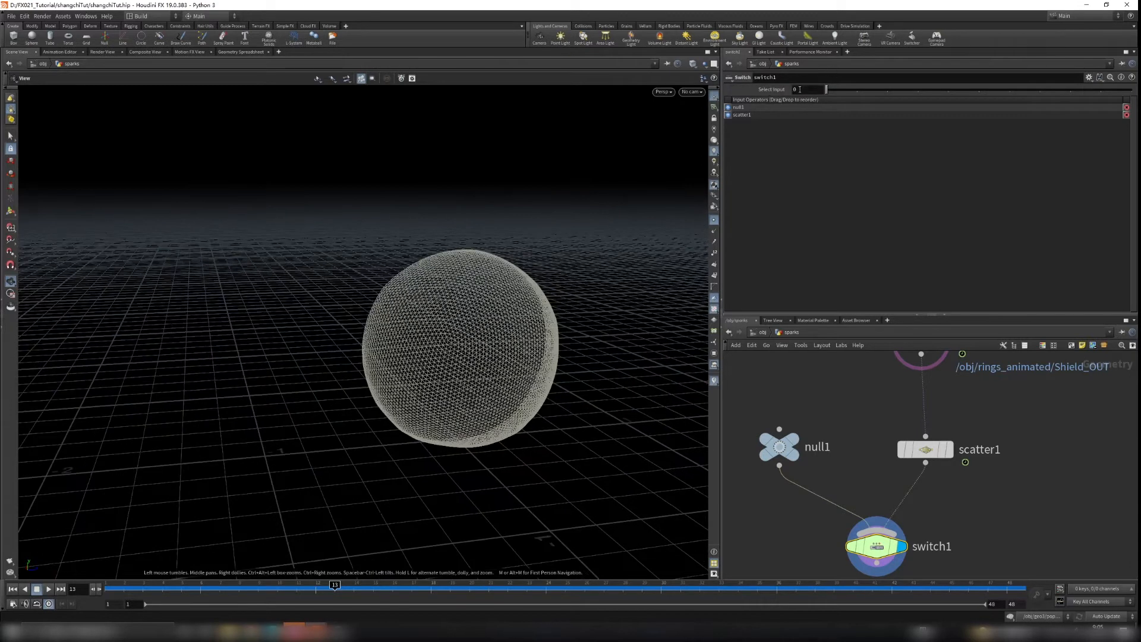
click(803, 89)
click(779, 446)
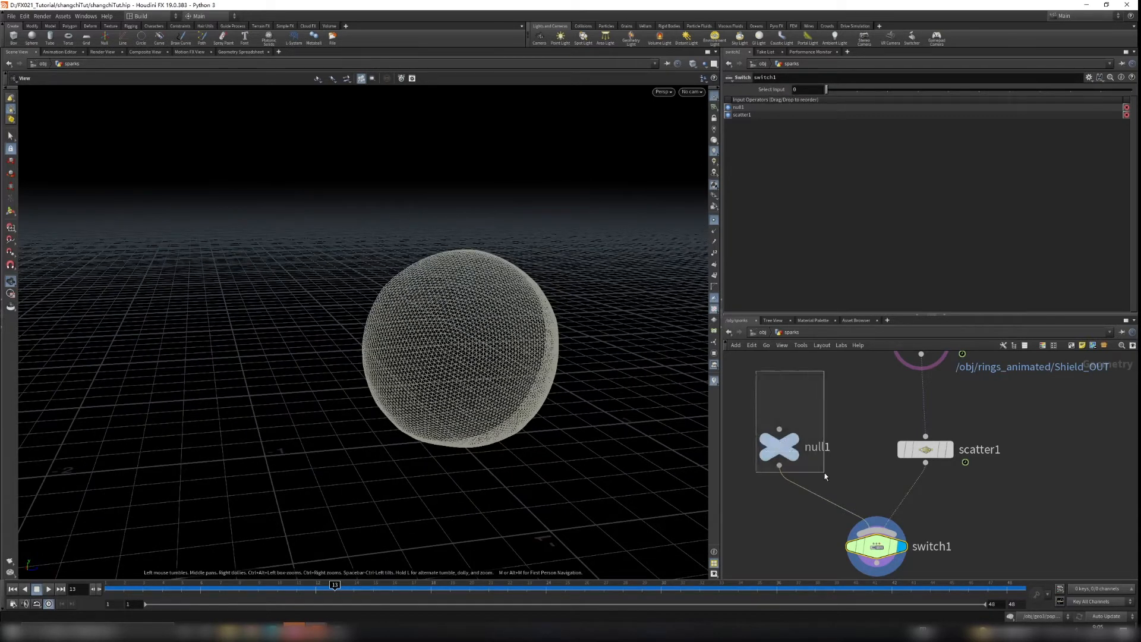
click(873, 545)
alt+drag(658, 433, 469, 357)
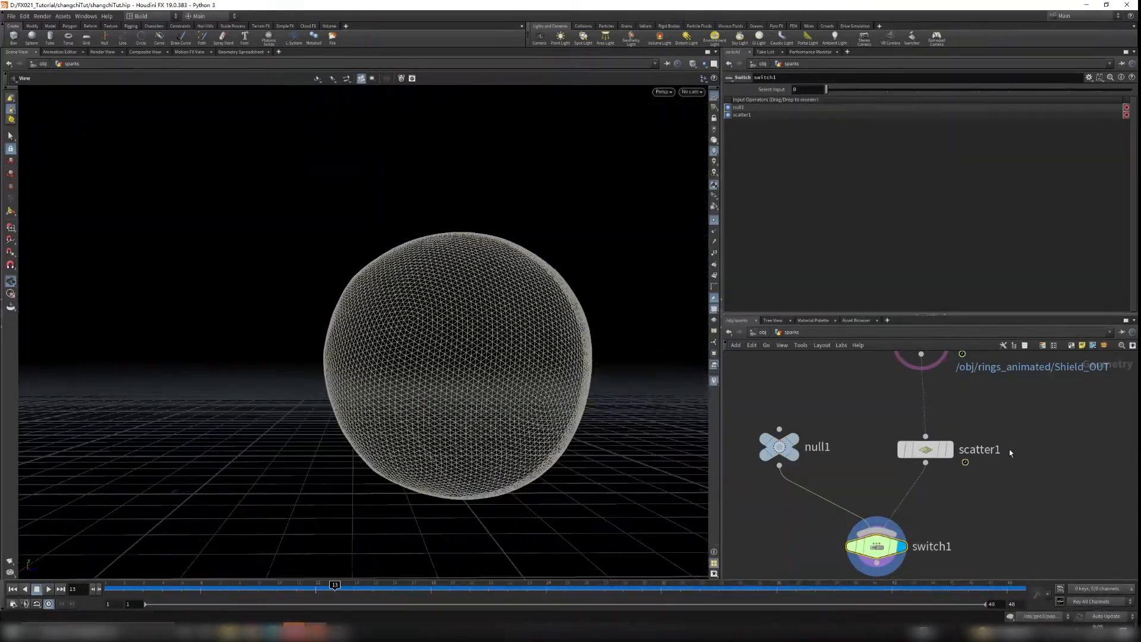
drag(828, 90, 852, 100)
click(950, 450)
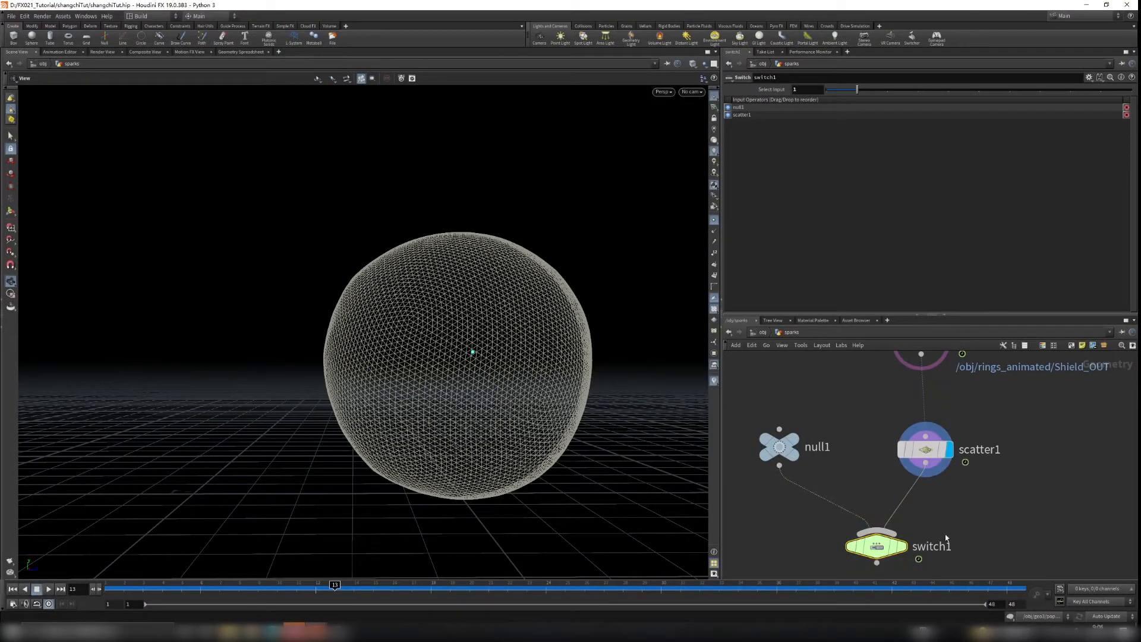
click(902, 545)
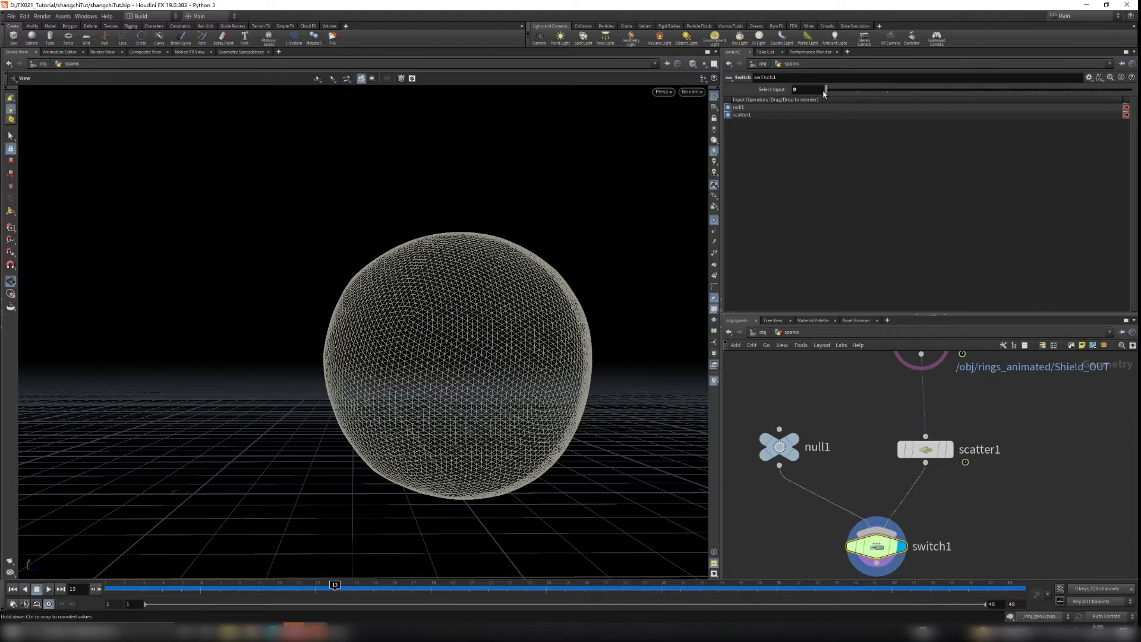
drag(851, 95, 813, 97)
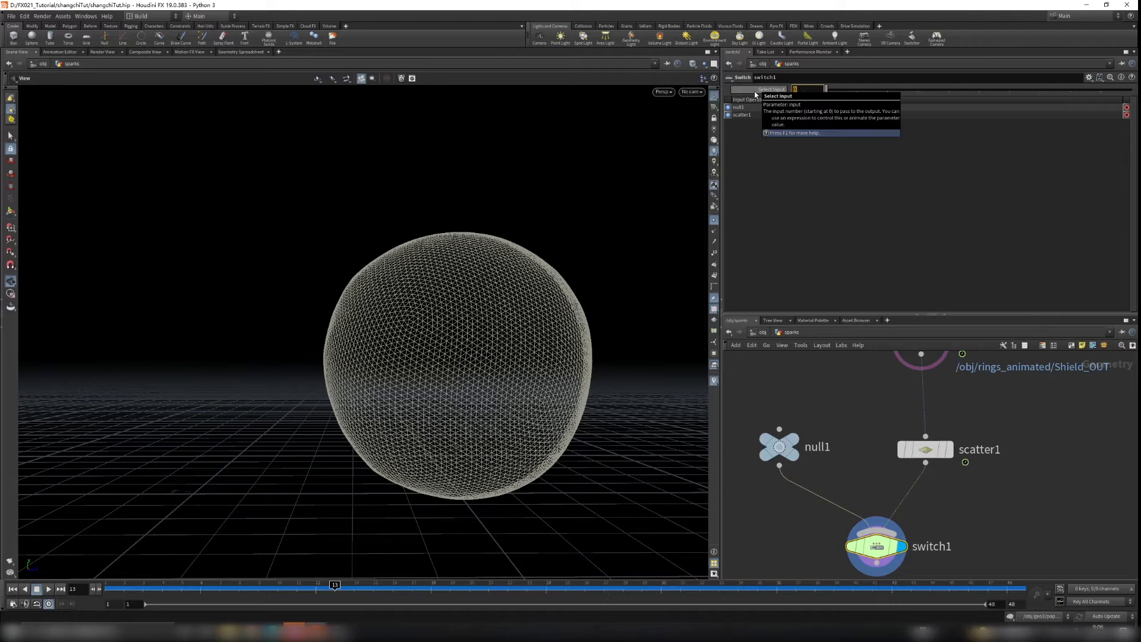
Step: Set the switch's Select Input to the expression $F%8==0 and show its evaluated value
text($F)
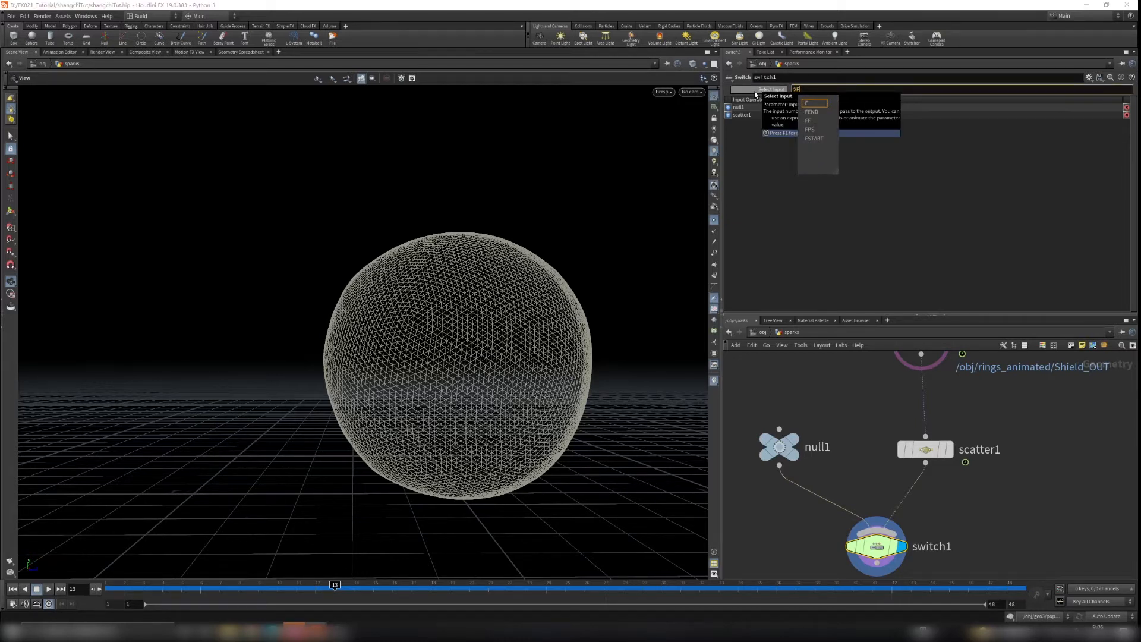
text(%8==0)
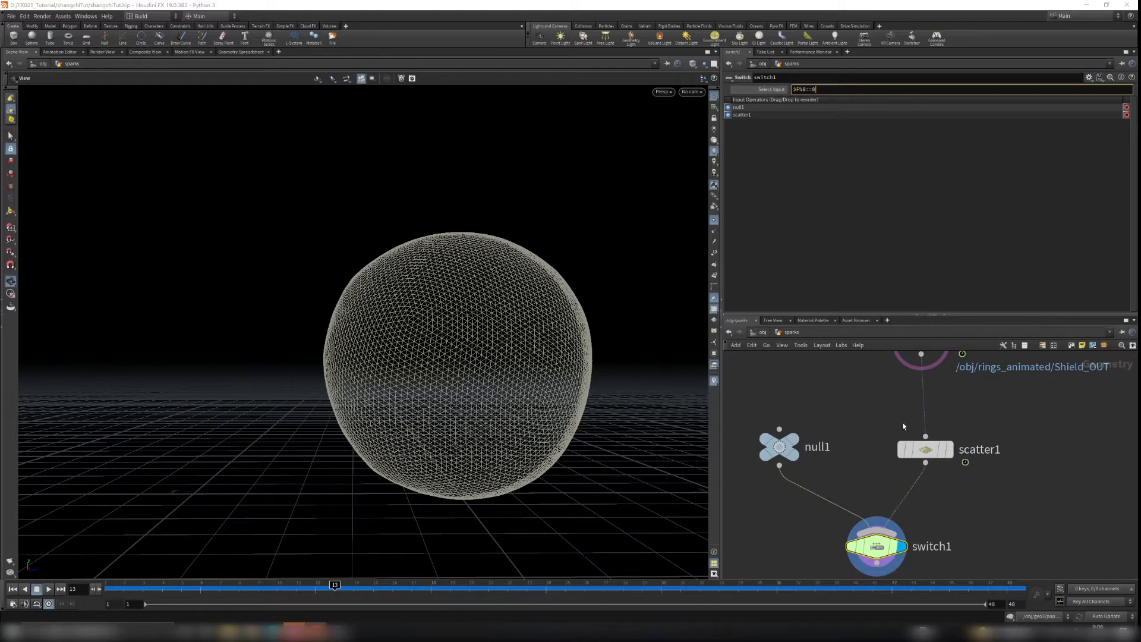
key(Return)
click(772, 92)
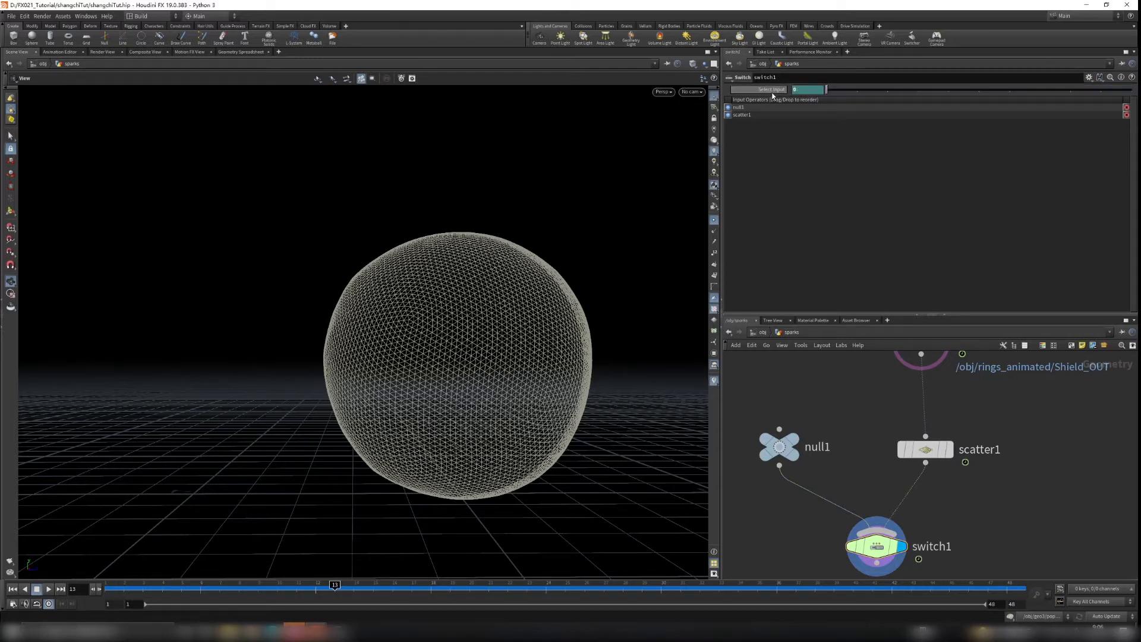
Step: Go to frame 1 to check the switch's Select Input expression, and move to frame 8 to inspect the shield for the point
click(35, 589)
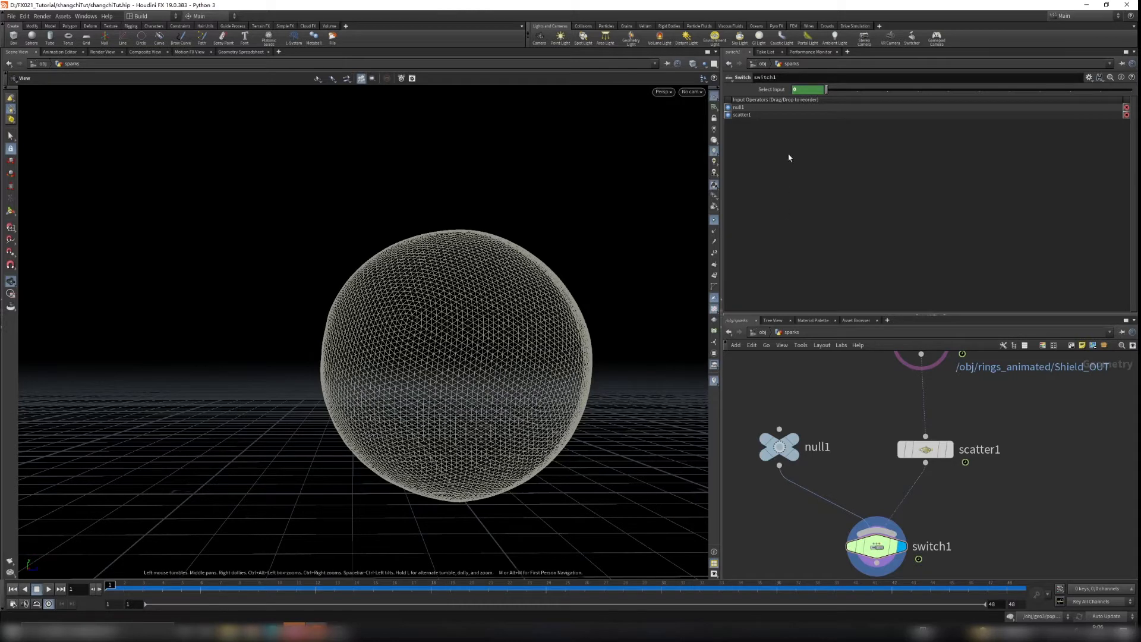
click(788, 92)
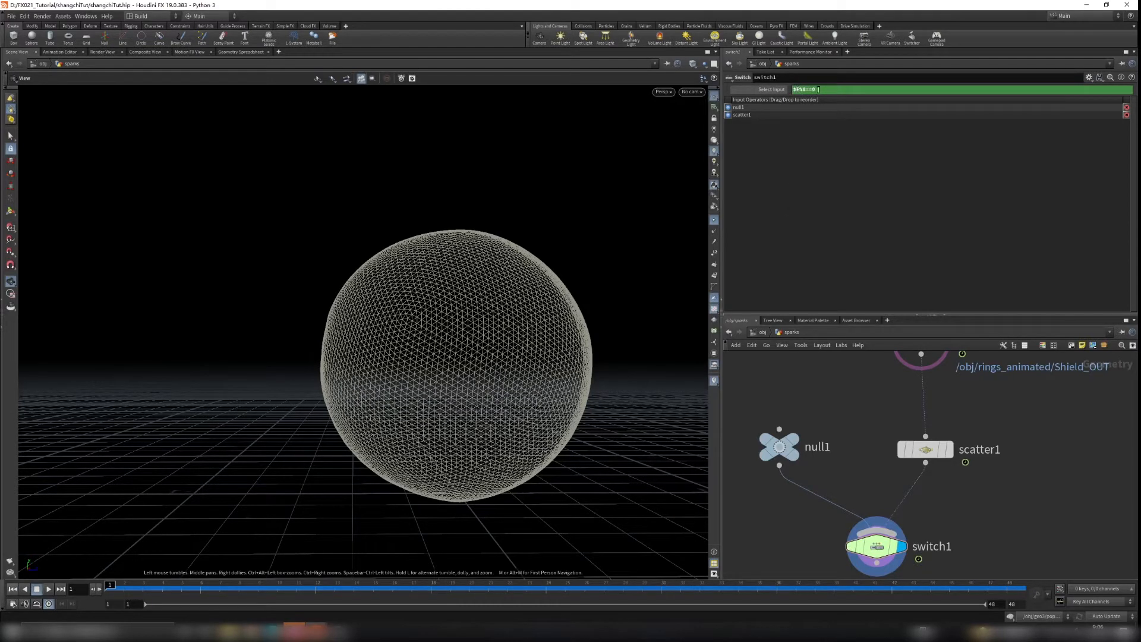
click(785, 91)
drag(767, 424, 810, 484)
drag(112, 586, 238, 587)
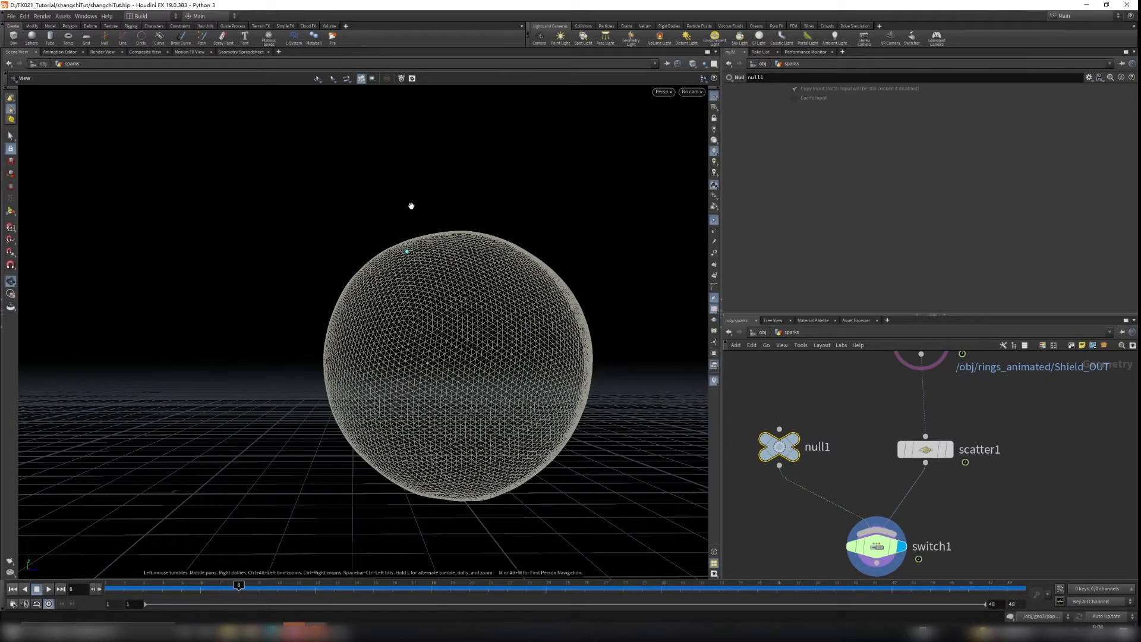
scroll(400, 262, up, 8)
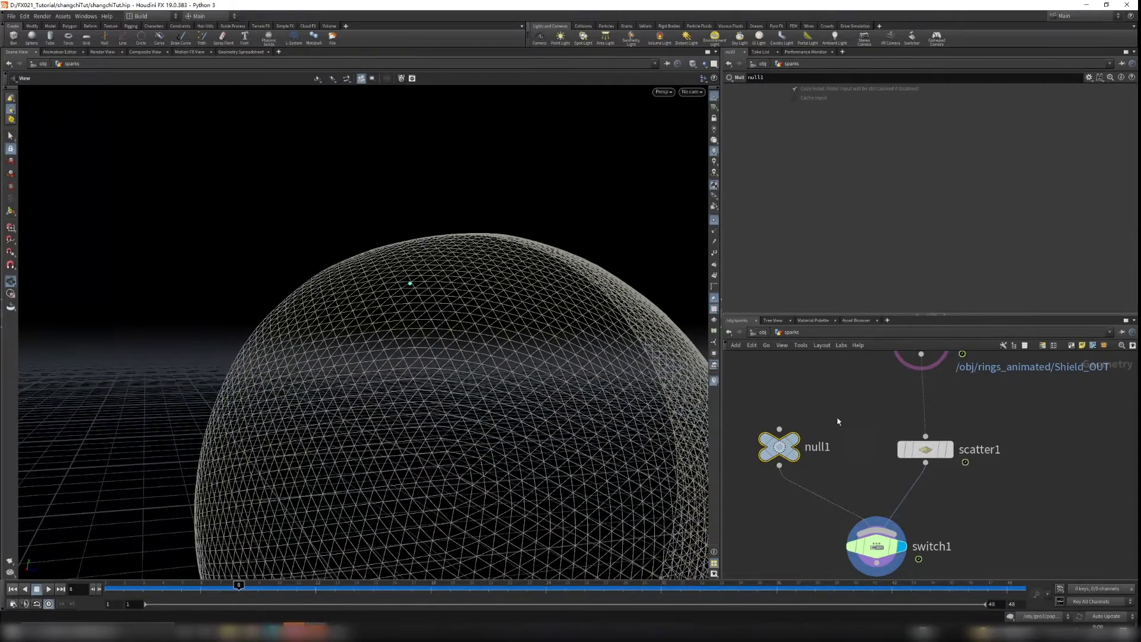
Step: Check the switch's evaluated Select Input at frame 8 and review the scatter's seed settings
click(847, 546)
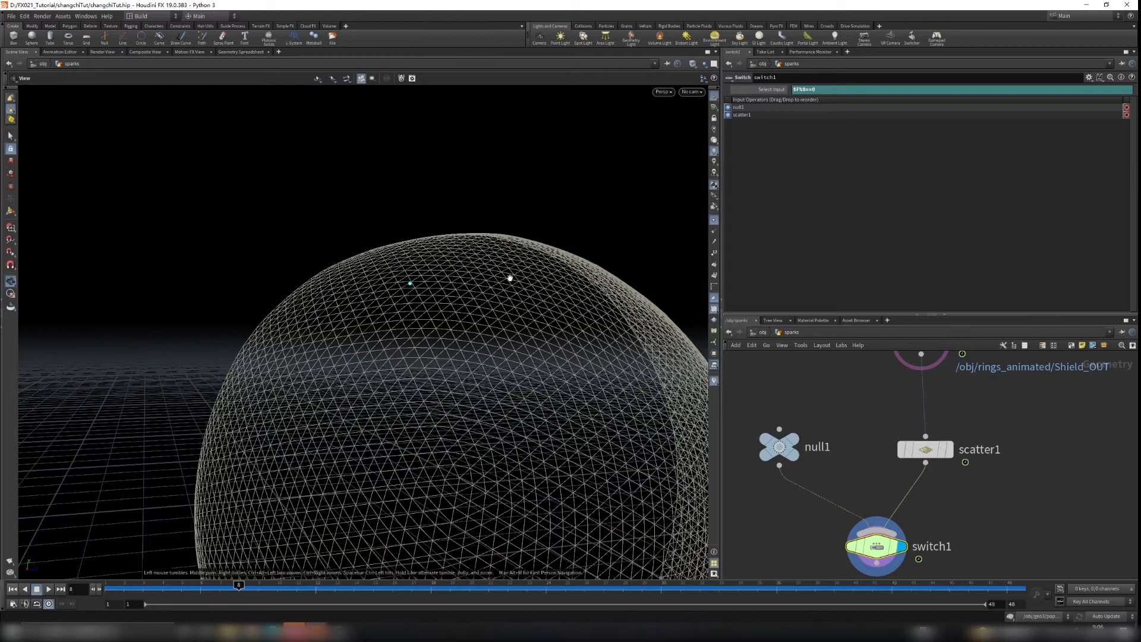
scroll(494, 284, down, 6)
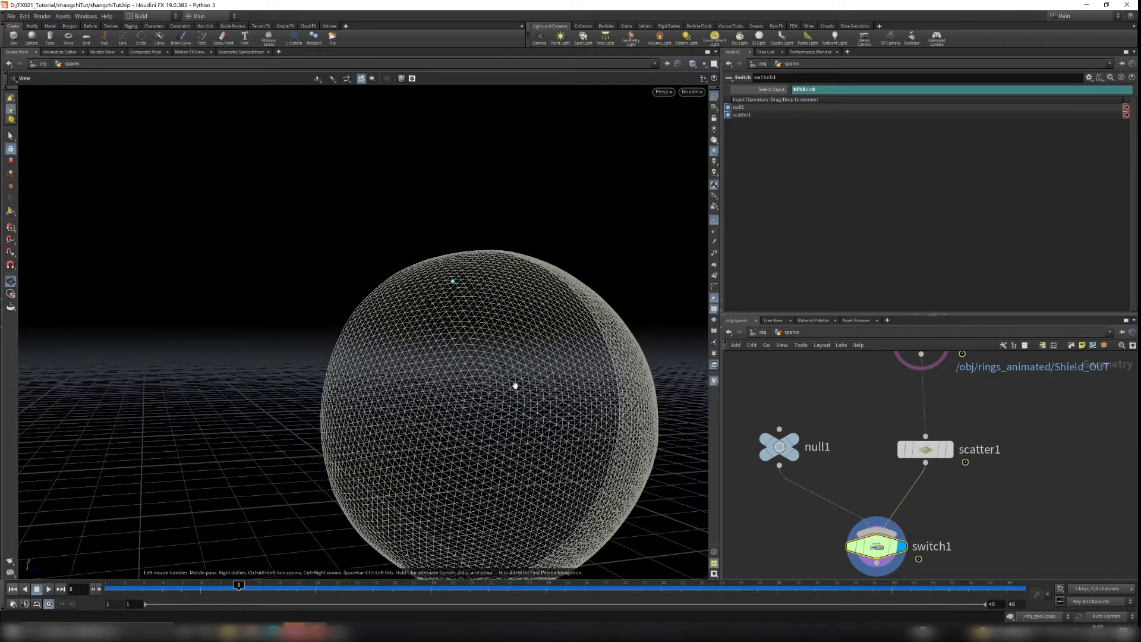
drag(515, 386, 433, 321)
click(772, 90)
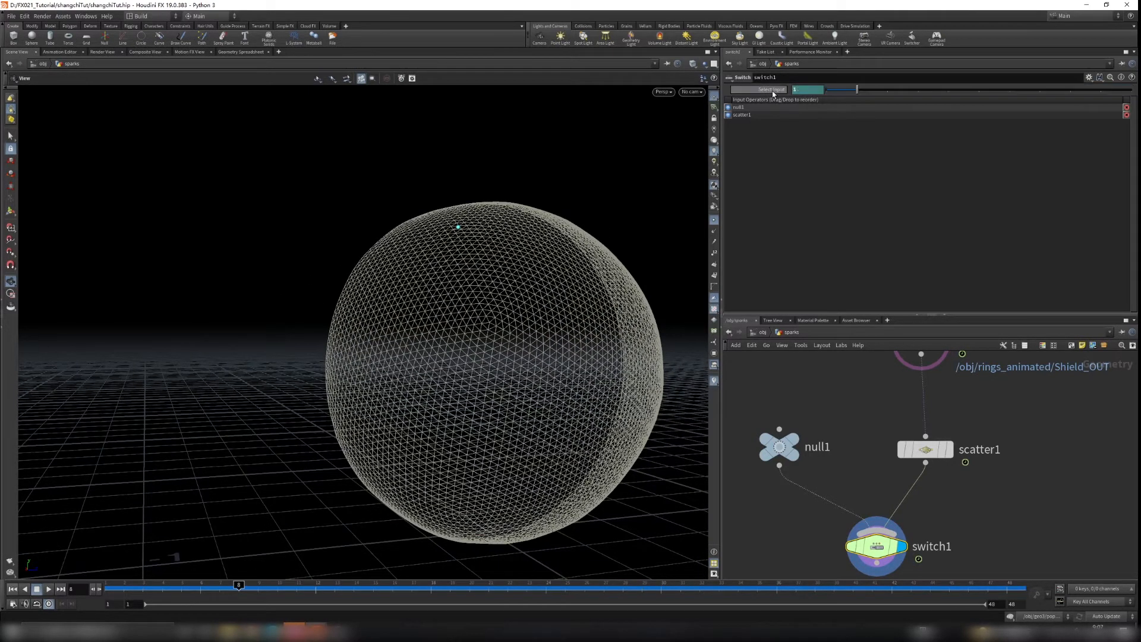
click(926, 449)
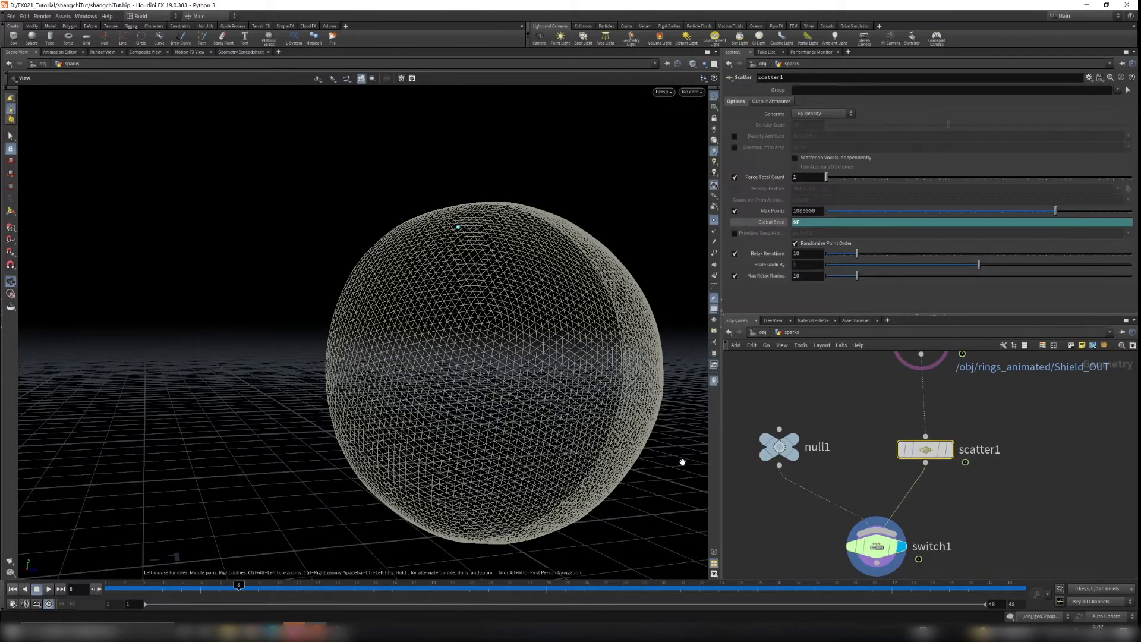
click(894, 556)
Step: Play the animation to check how often the switch emits a point on the shield, and stop playback
scroll(499, 441, down, 2)
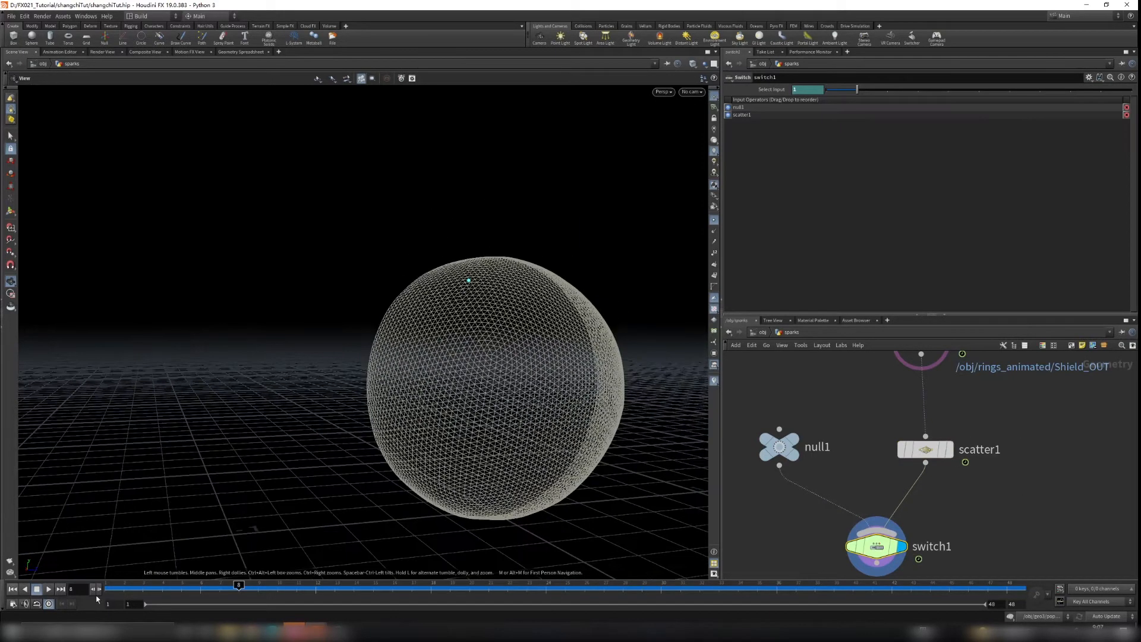
click(48, 590)
drag(523, 377, 506, 387)
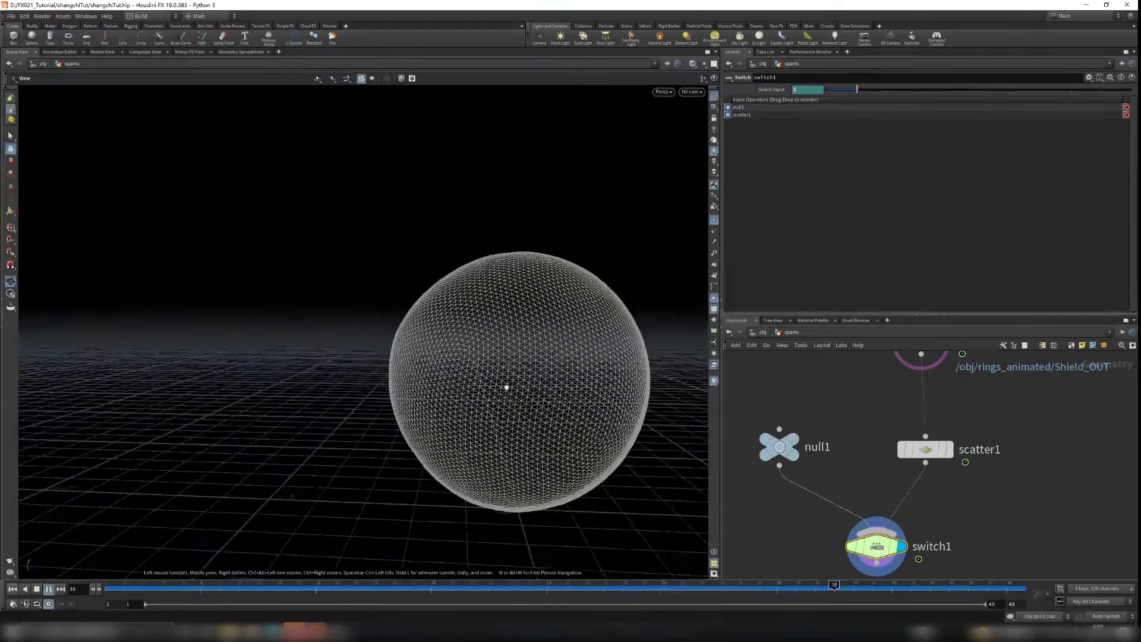
key(Up)
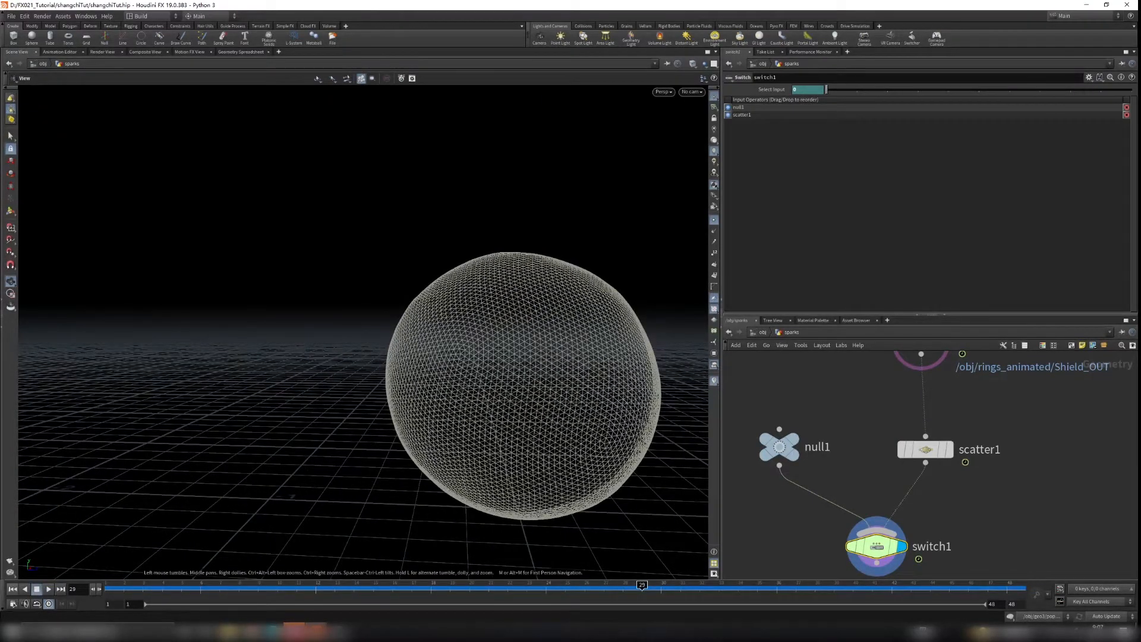
Step: Switch to the browser to review the Modulo article's 11 mod 4 and 25 mod 5 examples, and return to Houdini
key(alt+Tab)
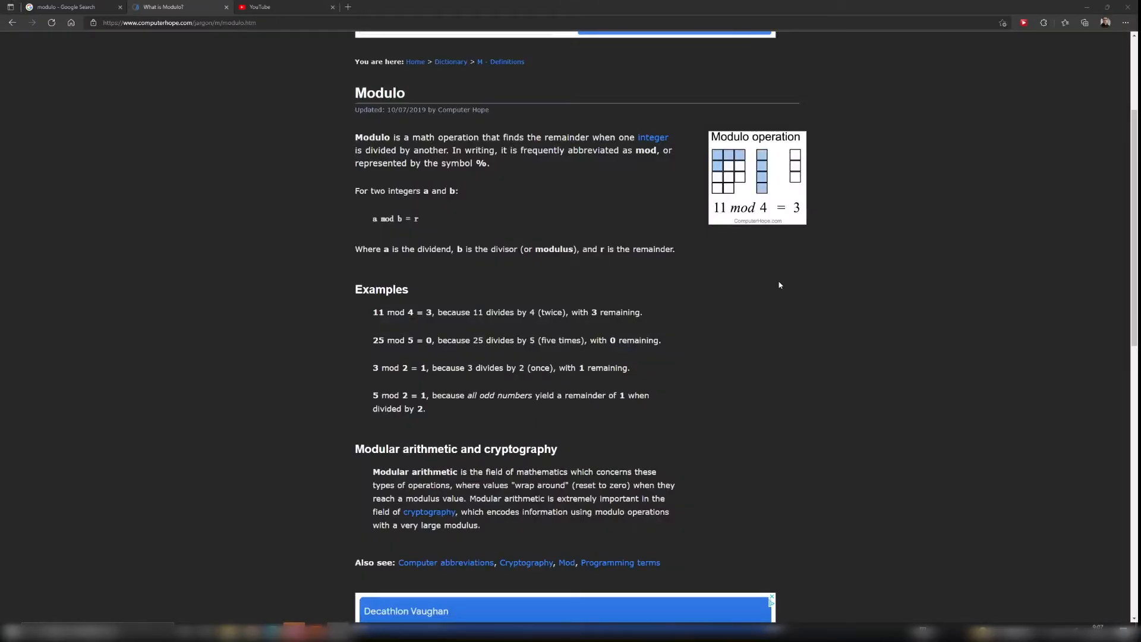
double_click(379, 312)
drag(392, 309, 690, 387)
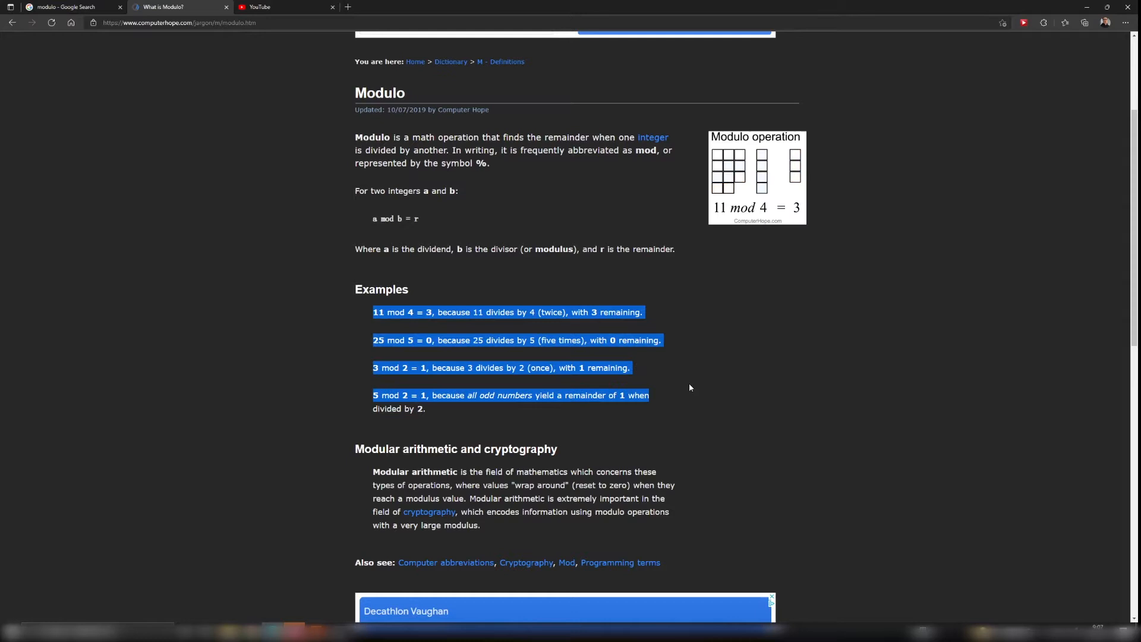
drag(372, 312, 433, 316)
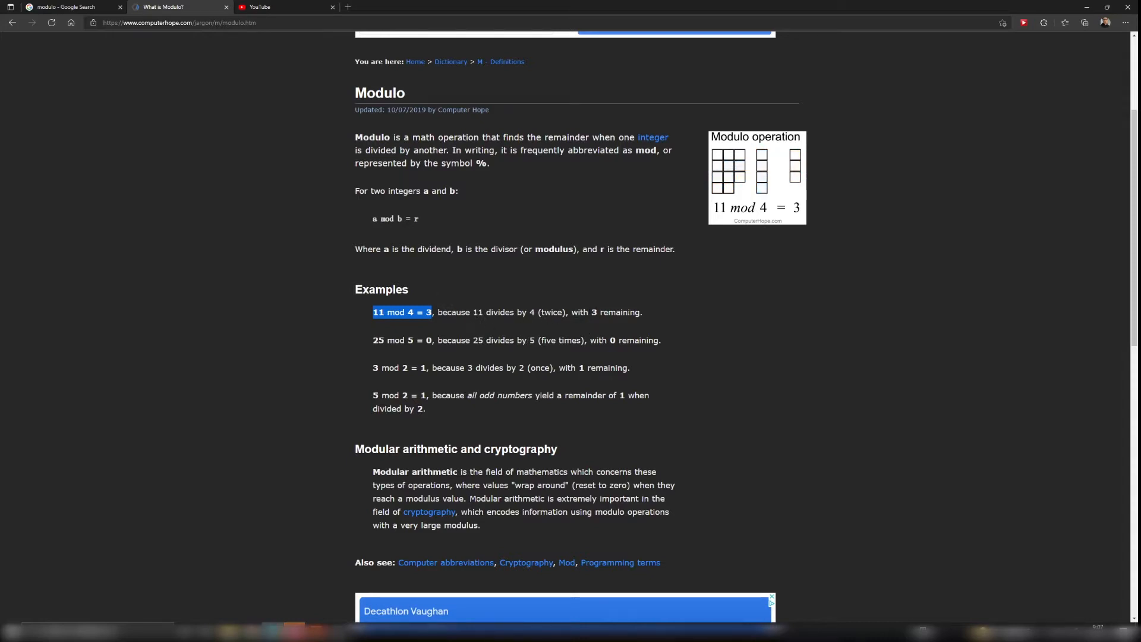
click(415, 324)
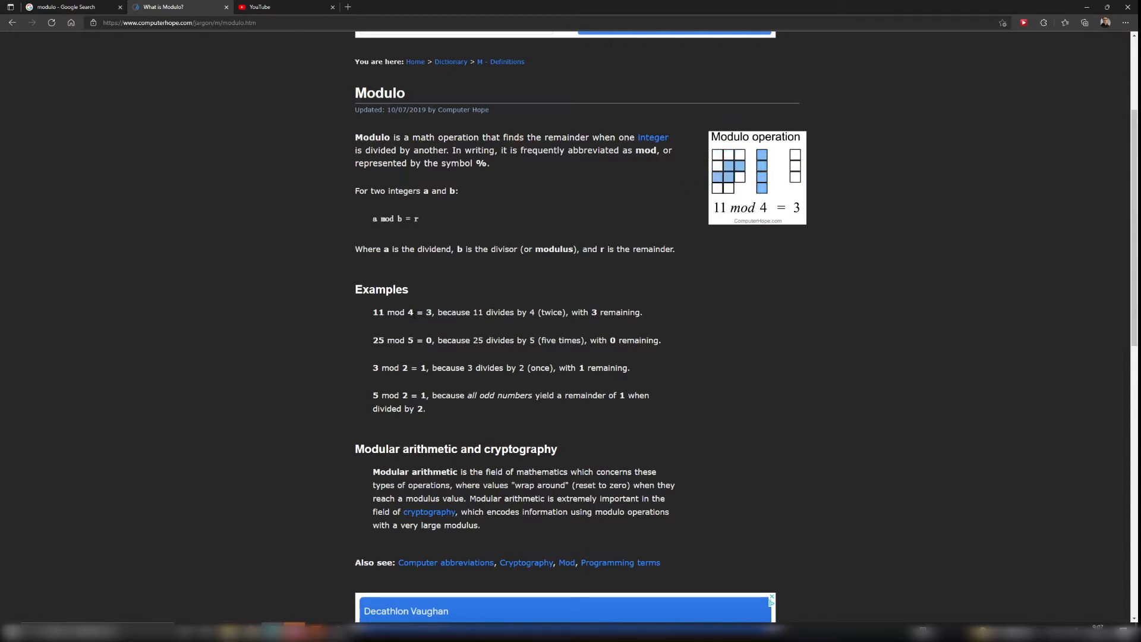
drag(425, 321, 433, 323)
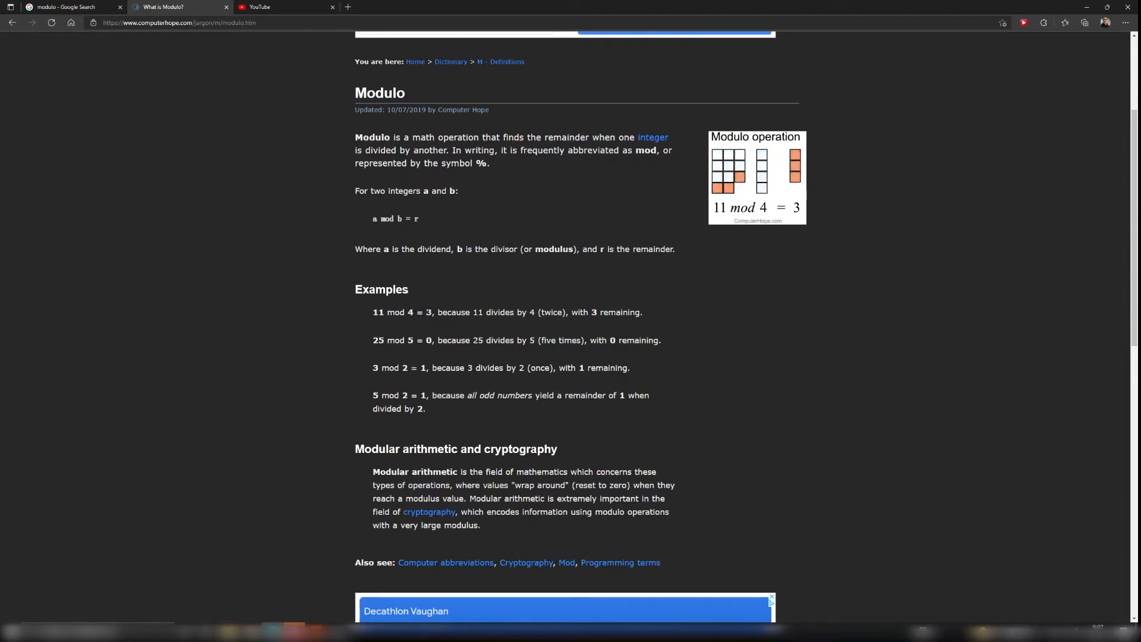
drag(373, 341, 414, 342)
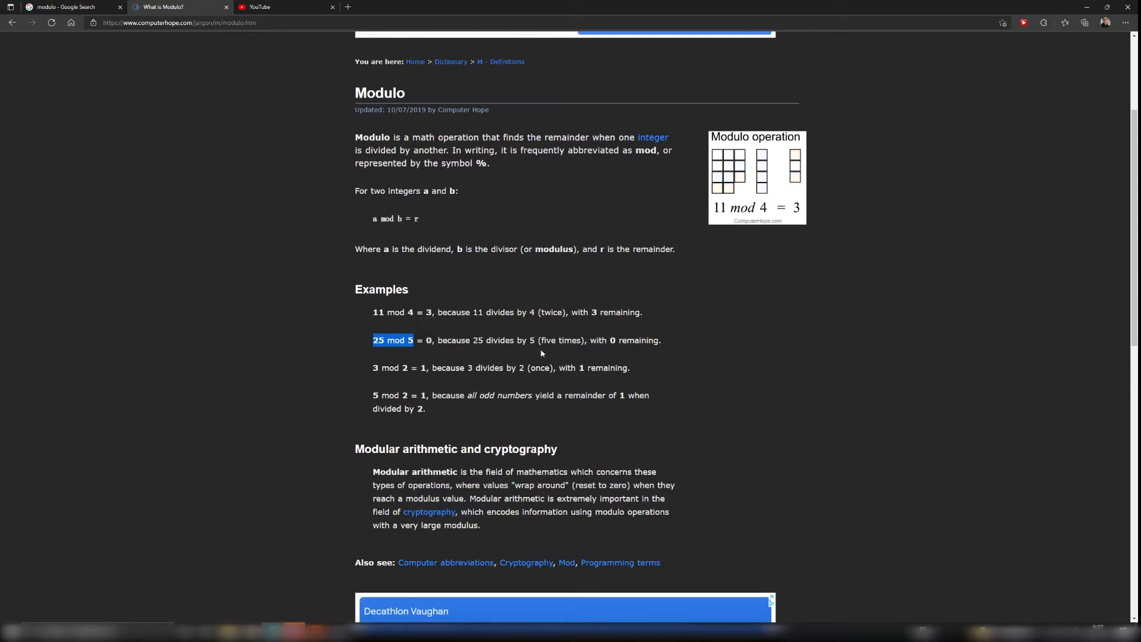
click(434, 350)
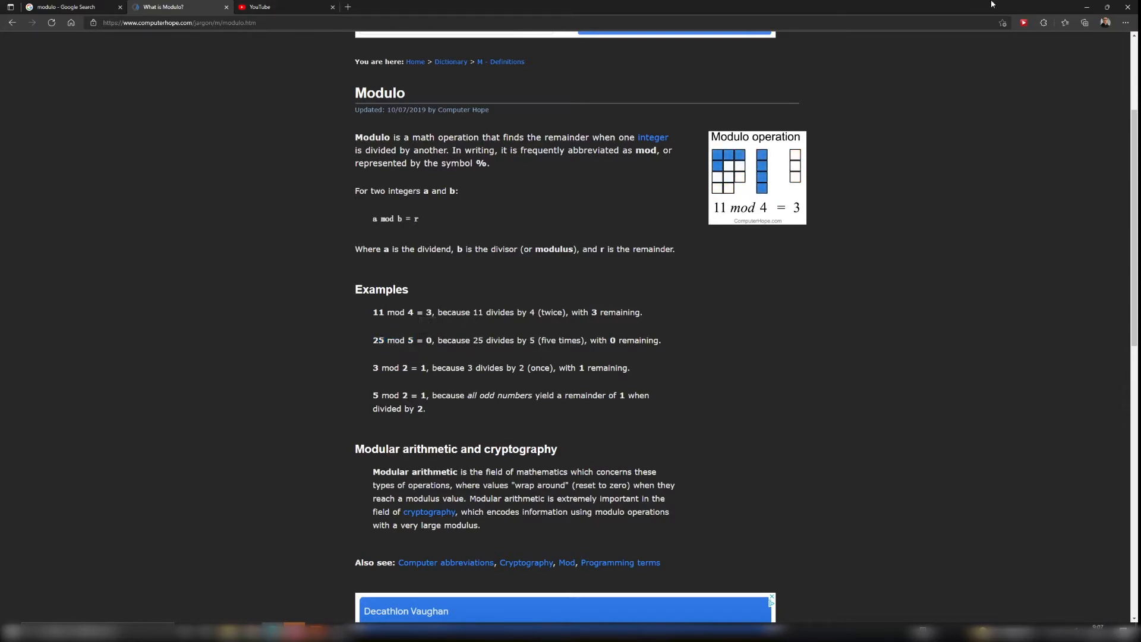
click(1085, 7)
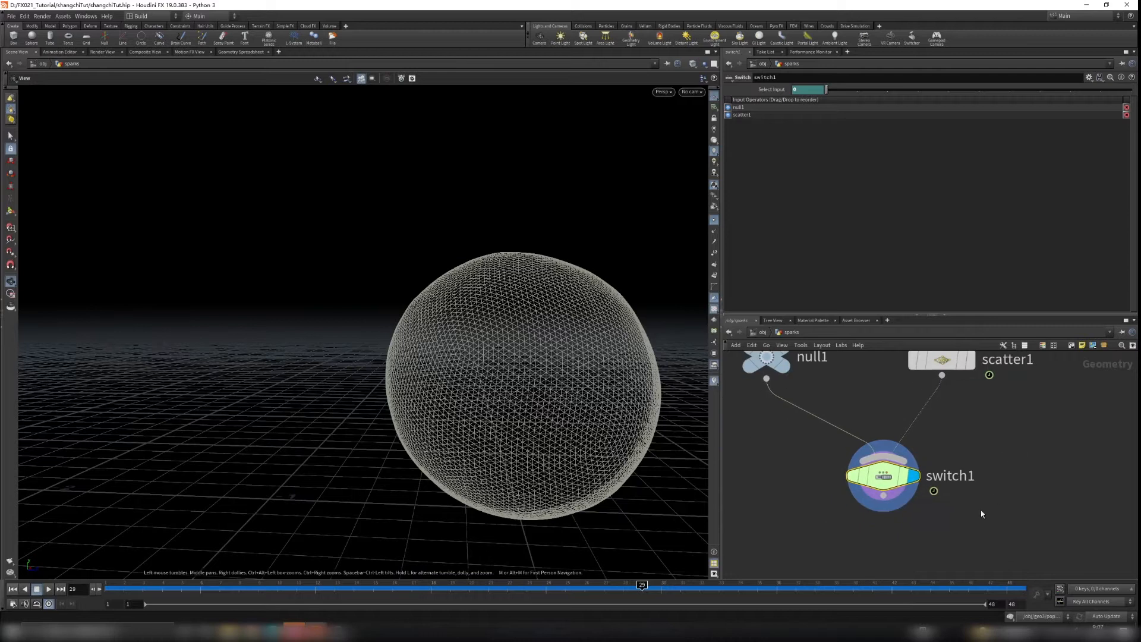
Step: Show the switch's Select Input expression $F%8==0 and review the scatter's Global Seed expression
text($F%8==0)
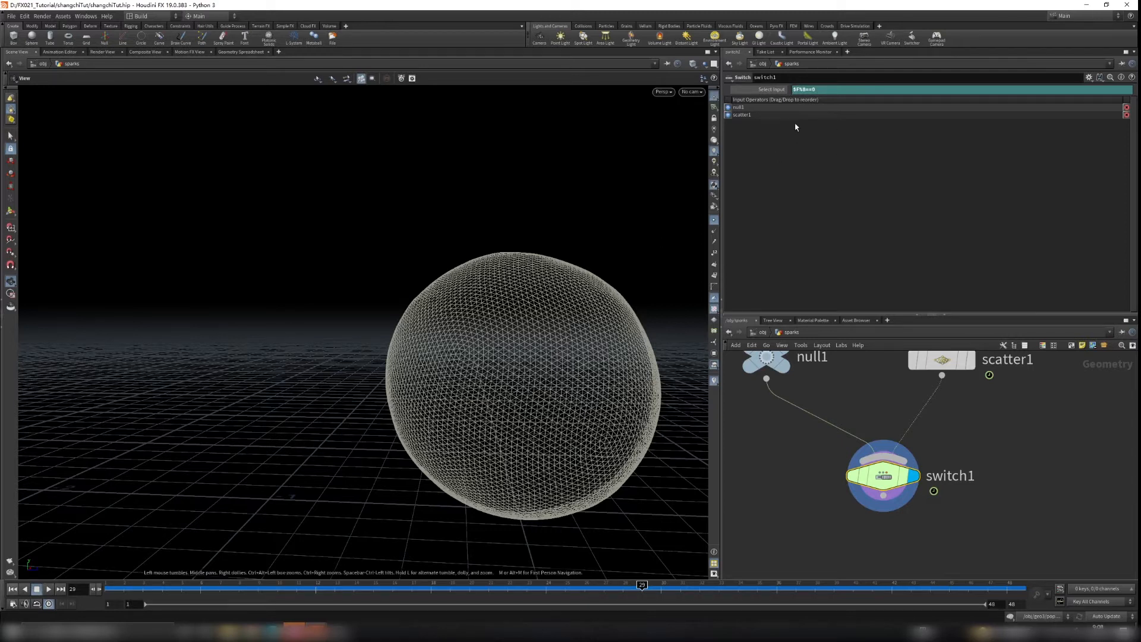
middle_drag(827, 456, 817, 477)
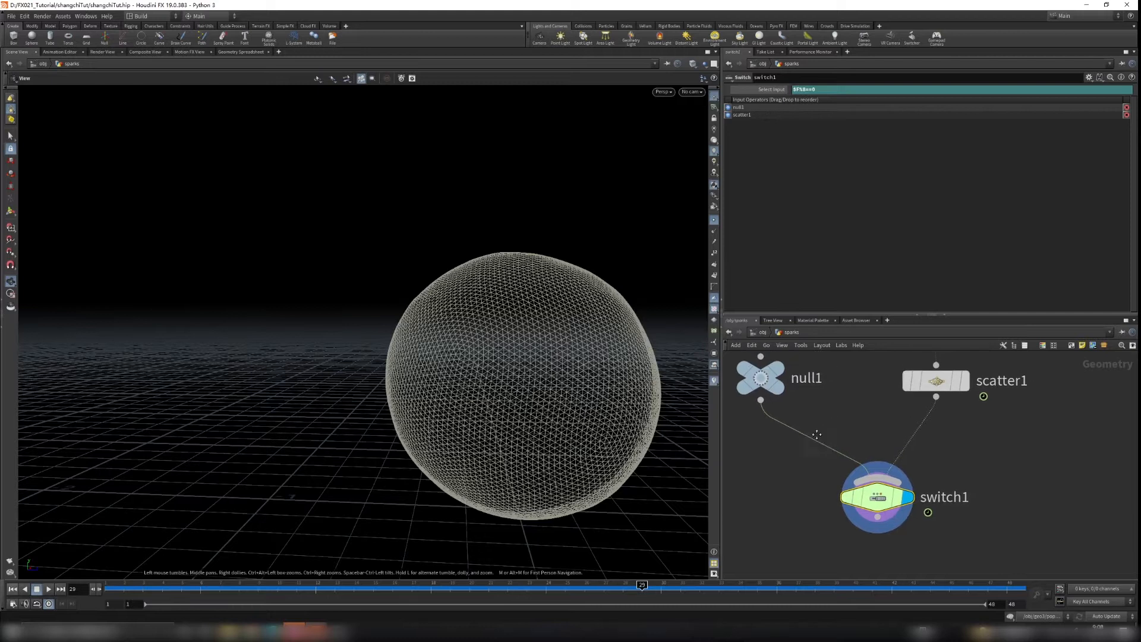
click(933, 382)
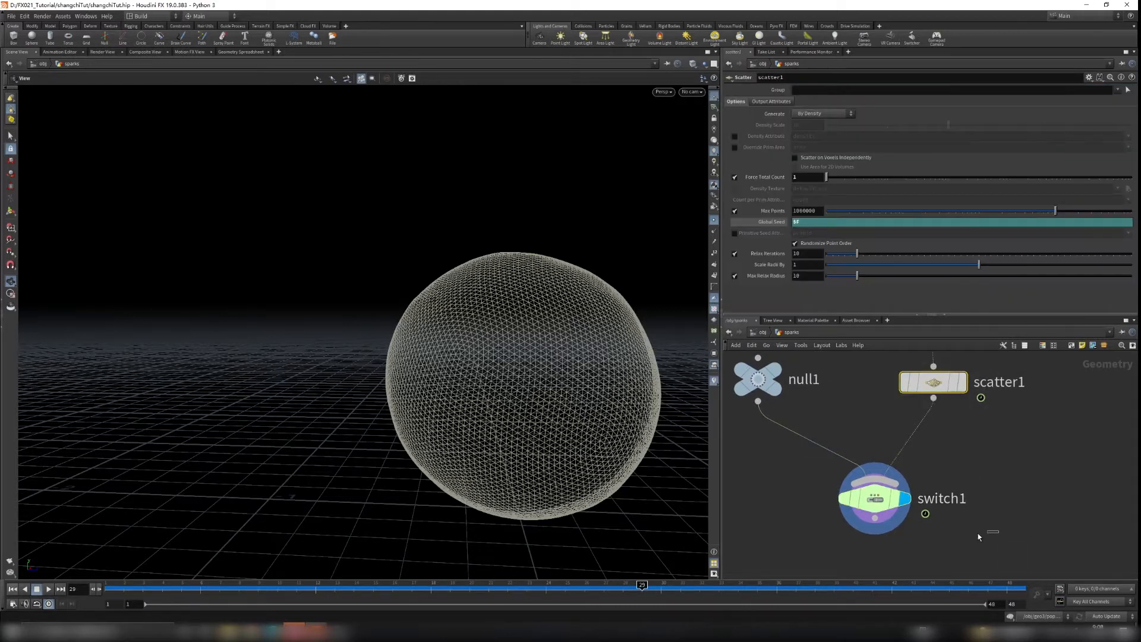
click(840, 492)
scroll(861, 475, down, 5)
scroll(903, 480, up, 3)
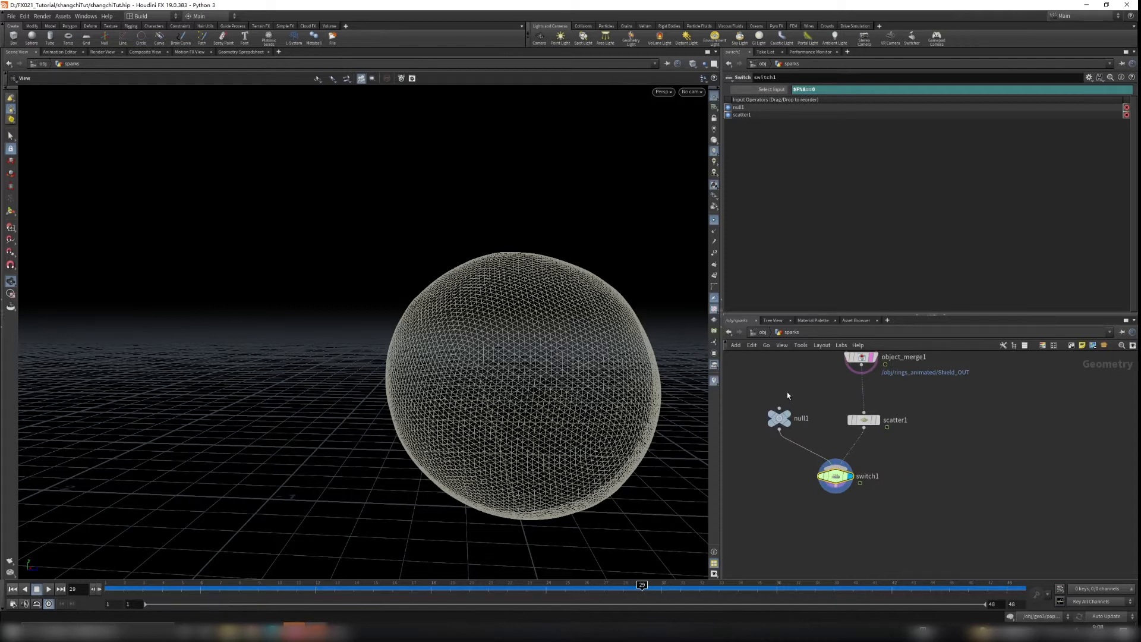
Step: Duplicate the null, scatter and switch nodes, and place the copies beside the originals
drag(753, 408, 842, 524)
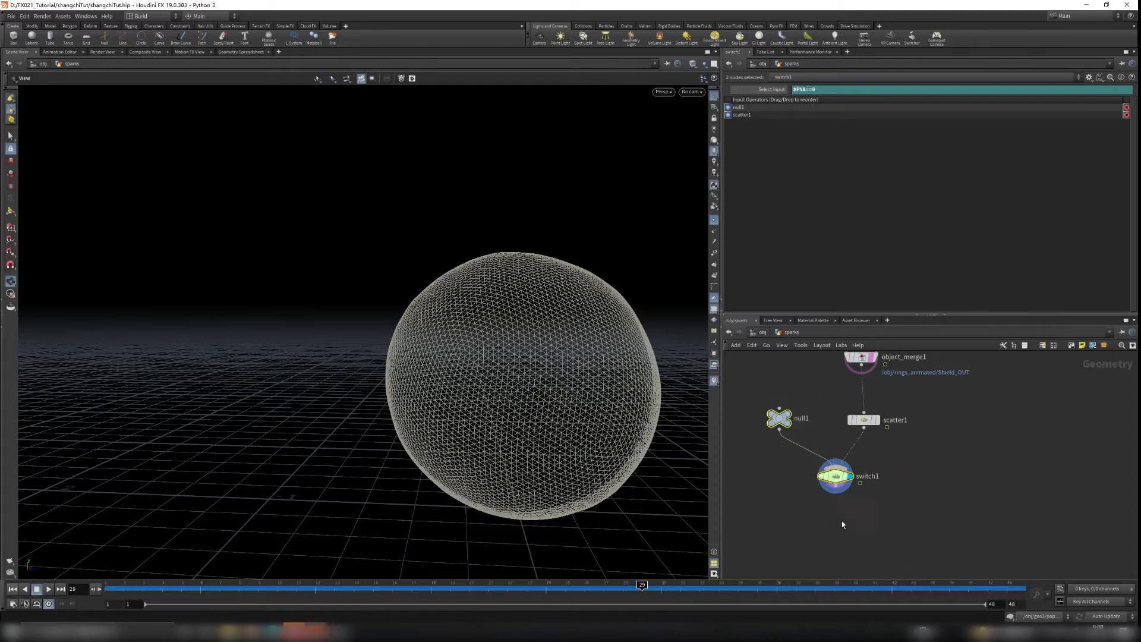
drag(762, 379, 902, 495)
alt+drag(838, 478, 939, 529)
drag(966, 474, 978, 448)
Step: Delete the duplicated null and wire the original null1 into switch2 as its first input, ahead of scatter2
click(896, 442)
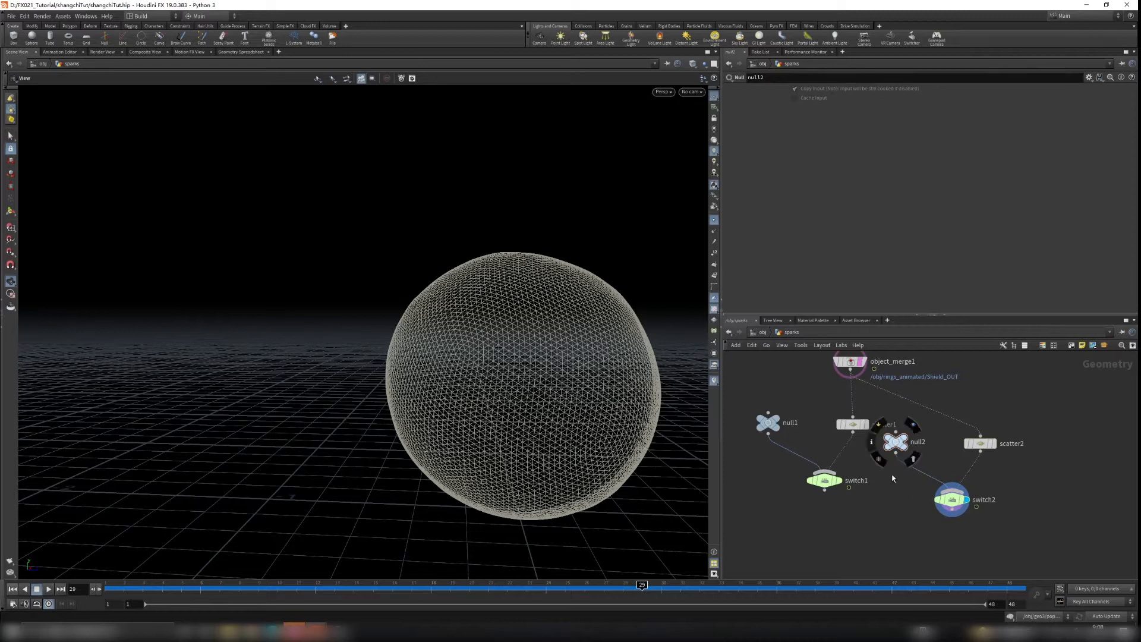
key(Delete)
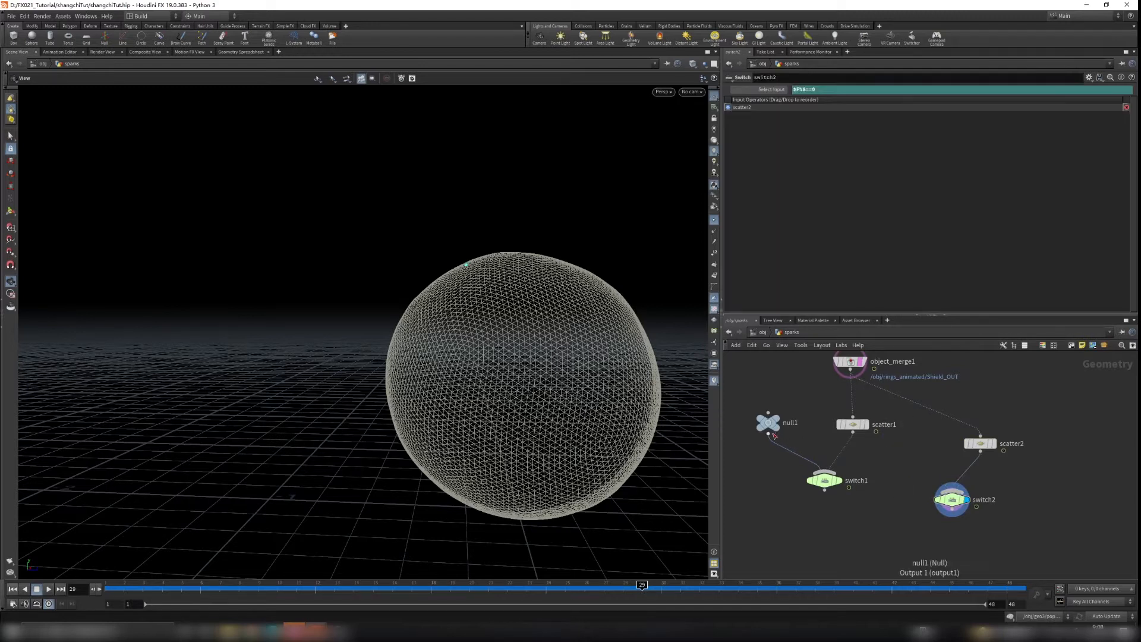
key(y)
drag(930, 467, 986, 479)
drag(778, 438, 952, 492)
drag(981, 451, 990, 506)
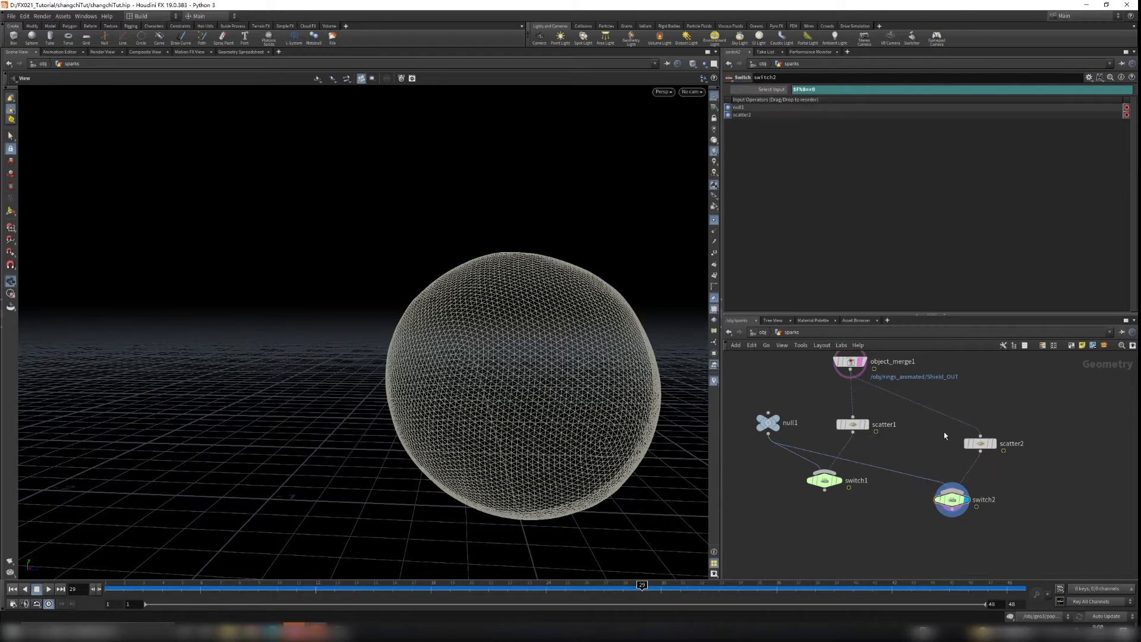
Step: Align scatter2 with scatter1 and compare the Global Seed values and expressions of both scatters
click(980, 443)
drag(980, 444, 971, 426)
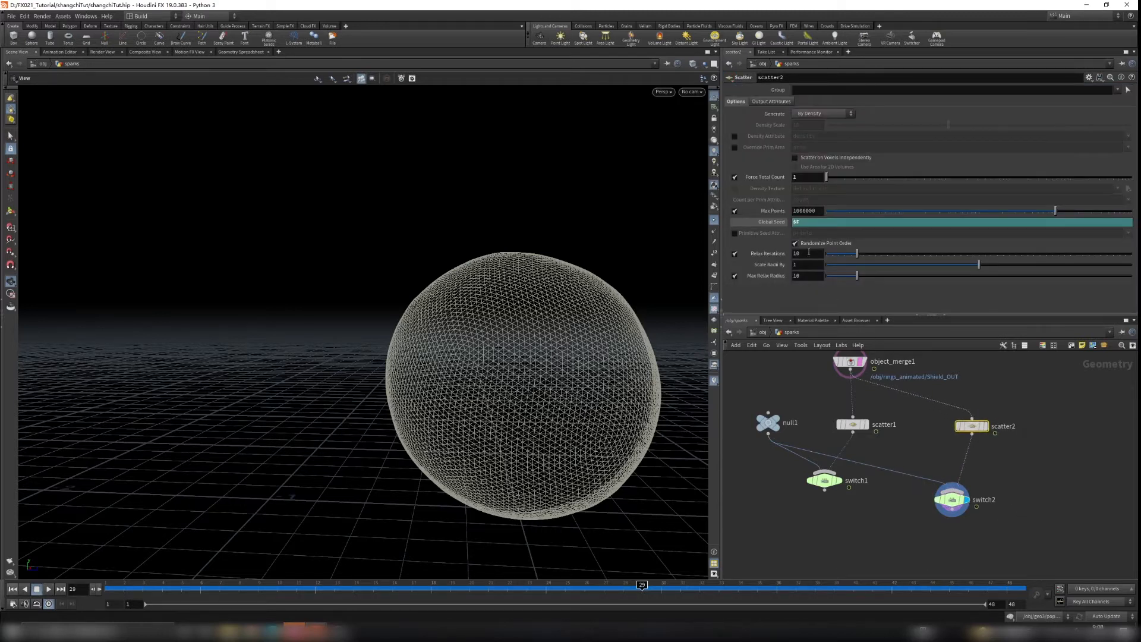
click(770, 224)
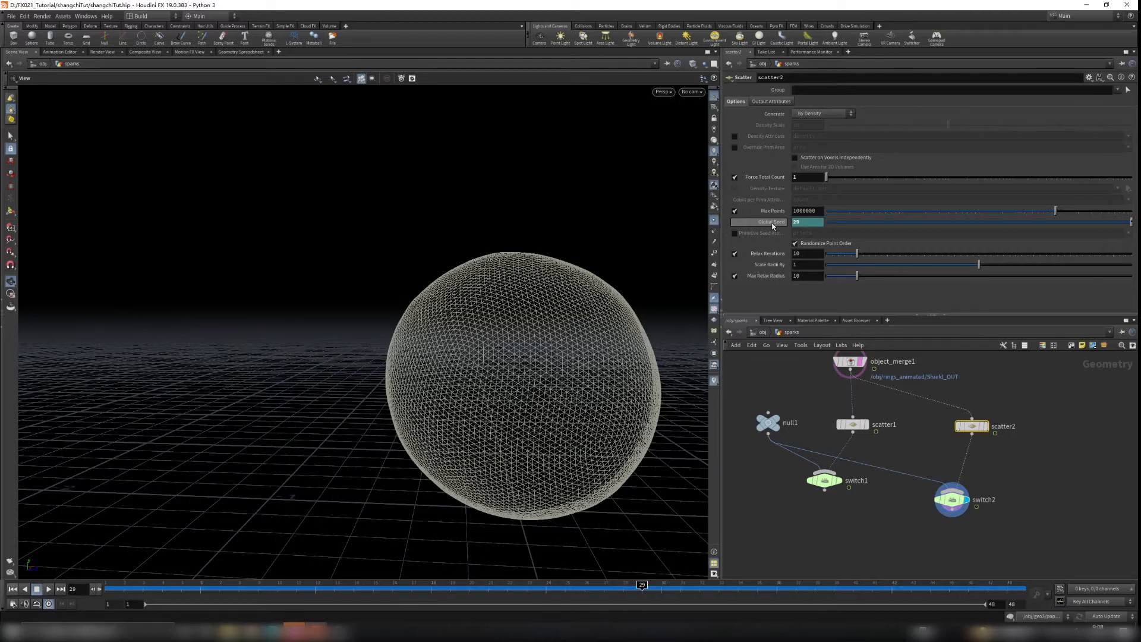
click(772, 224)
click(772, 223)
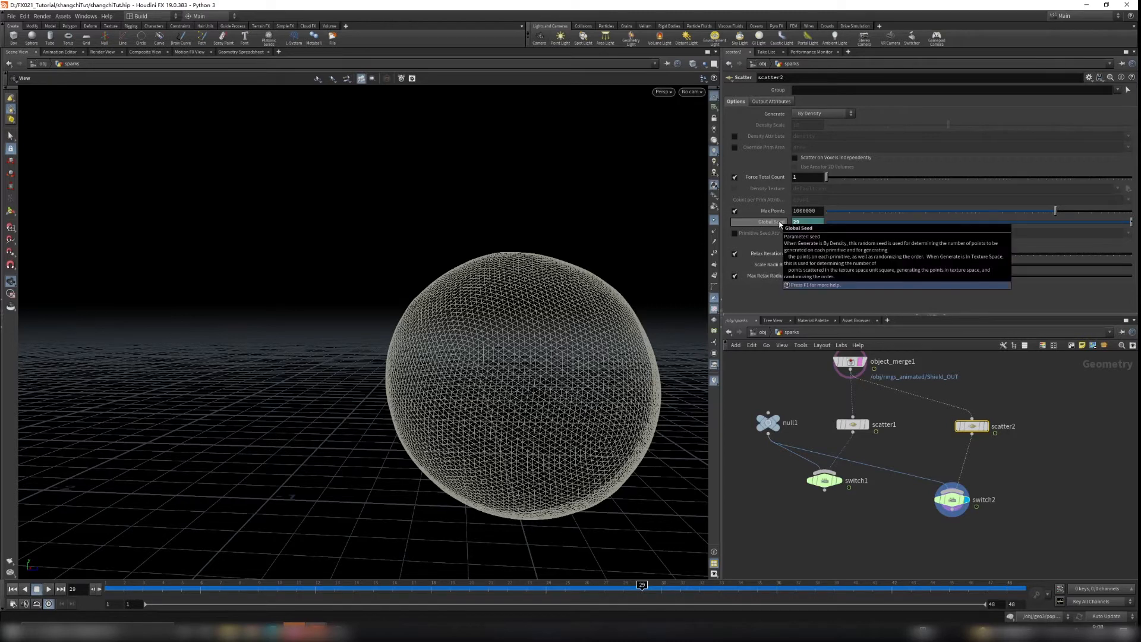
click(852, 425)
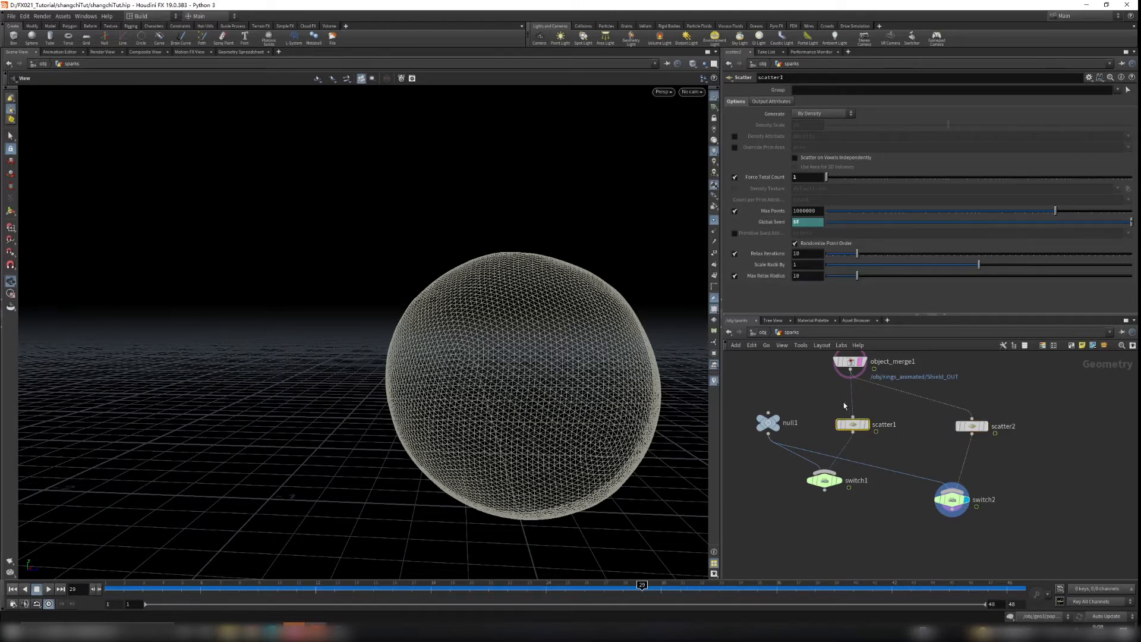
click(771, 222)
click(972, 426)
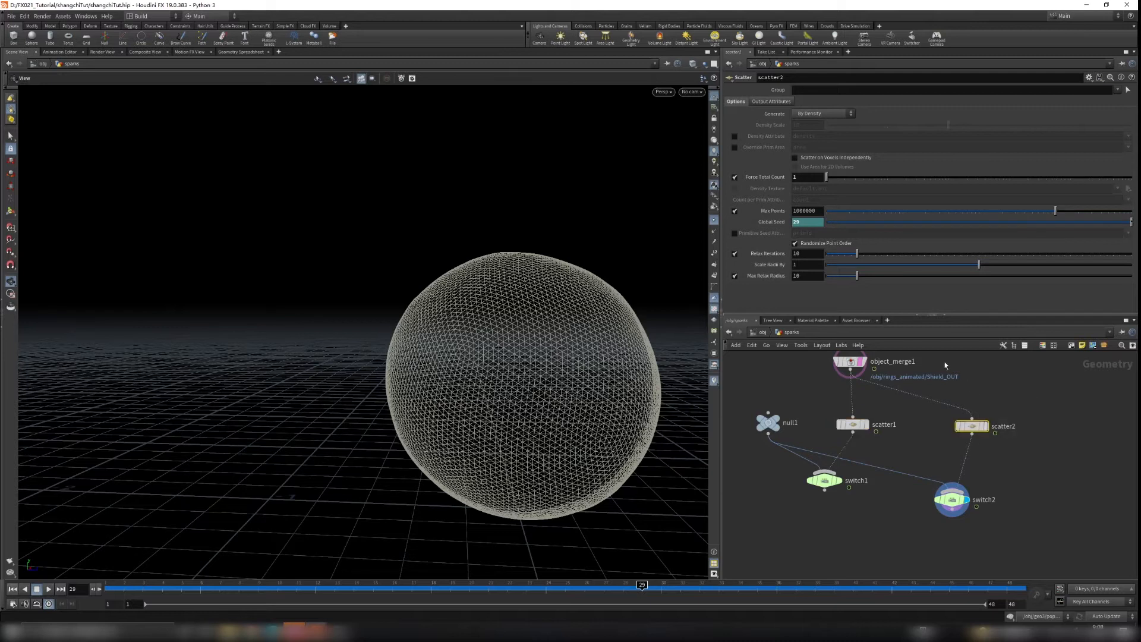
Step: Add a Merge node below the switches, connect switch1 and switch2 to it, and display its result
click(852, 529)
key(Tab)
text(mer)
key(Return)
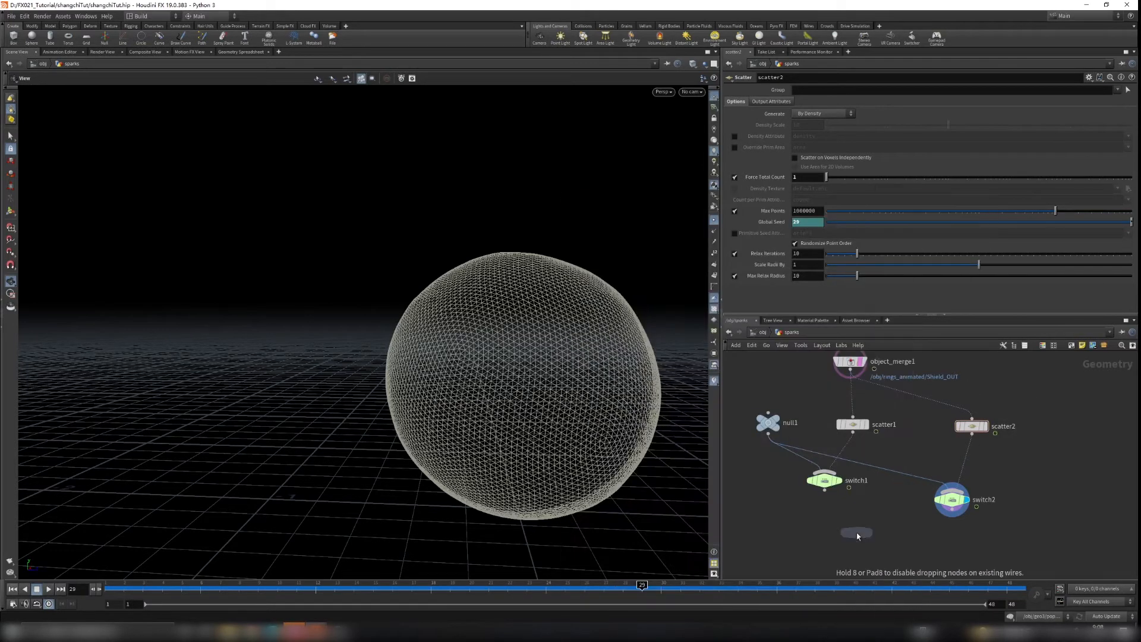
click(865, 547)
middle_drag(918, 541, 919, 516)
drag(826, 465, 863, 510)
drag(954, 483, 869, 510)
click(879, 520)
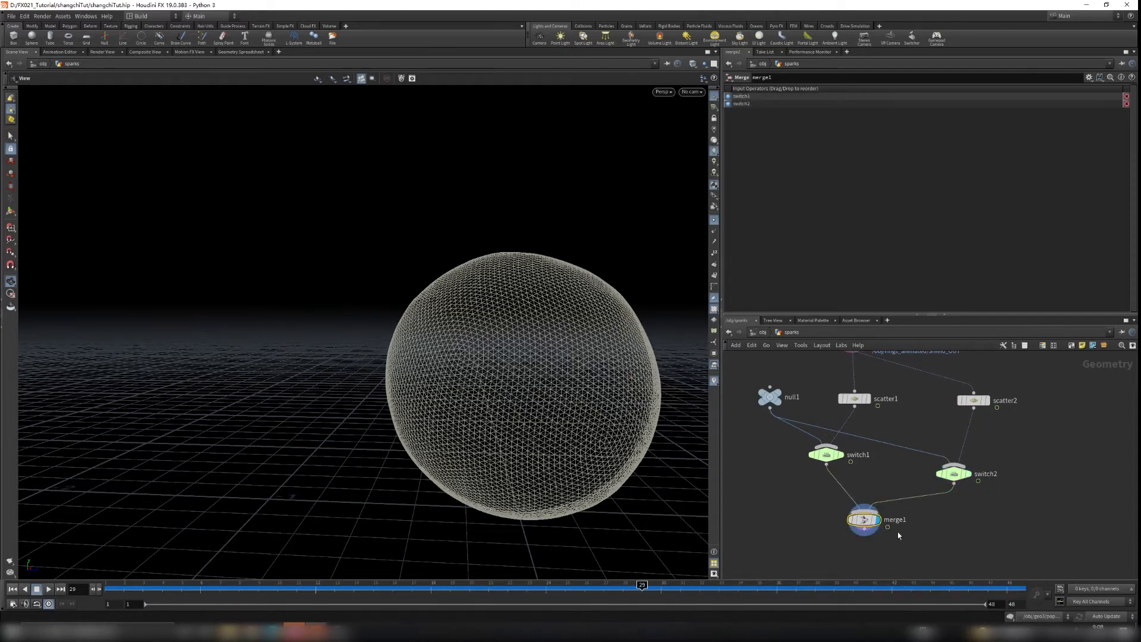
Step: Go to frame 8 and inspect the merged points up close on the shield
drag(578, 408, 610, 419)
drag(586, 588, 238, 585)
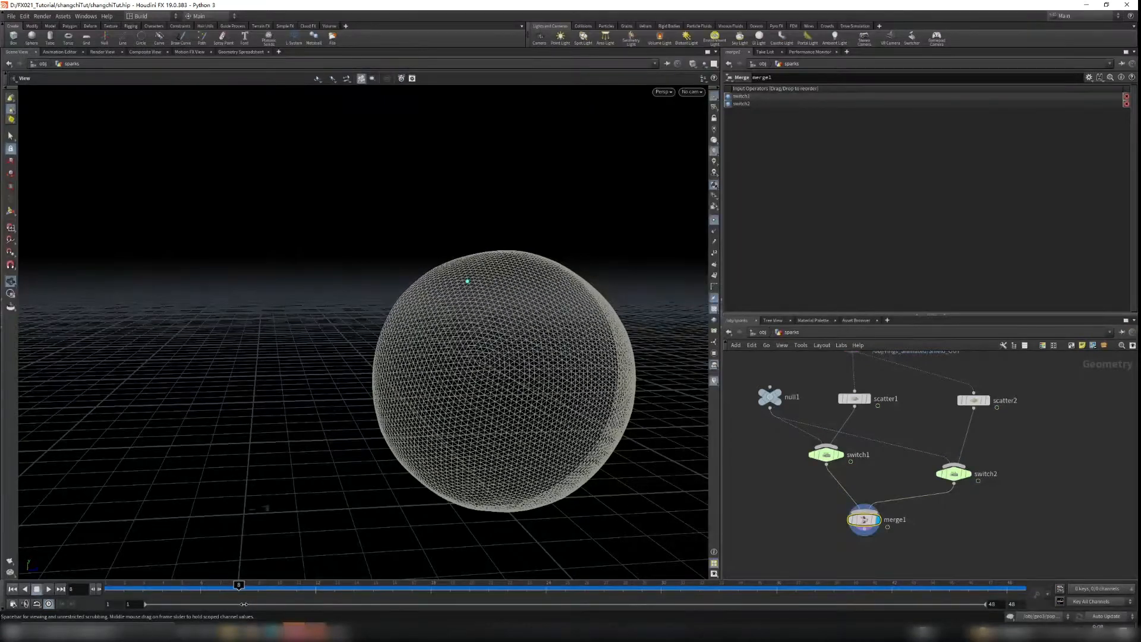
scroll(543, 293, up, 3)
drag(408, 223, 499, 272)
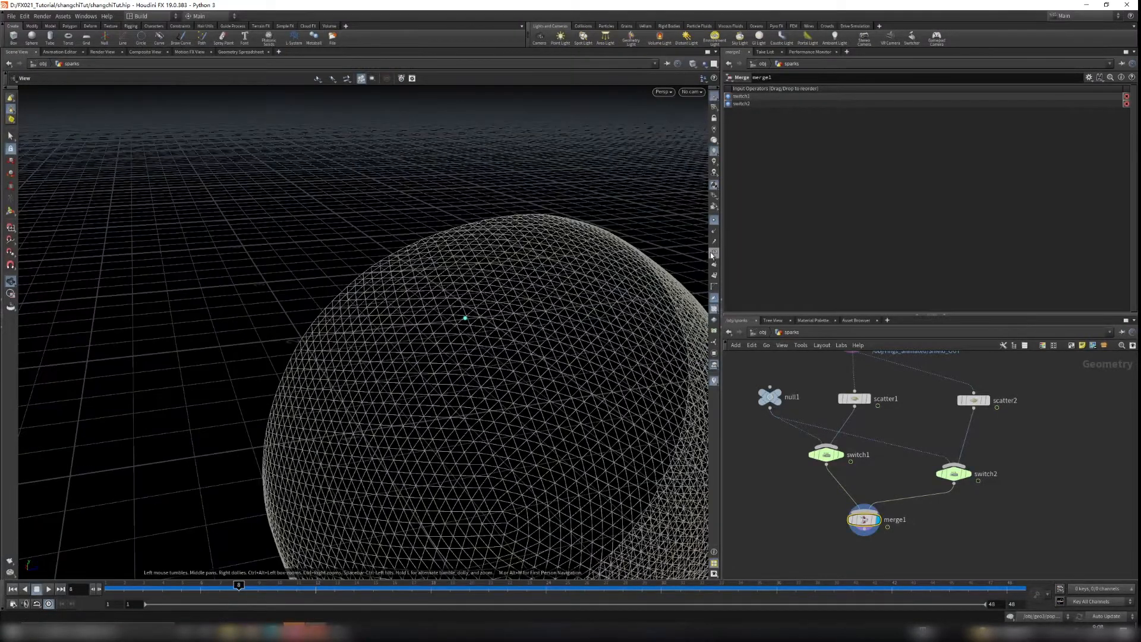
right_drag(466, 318, 560, 308)
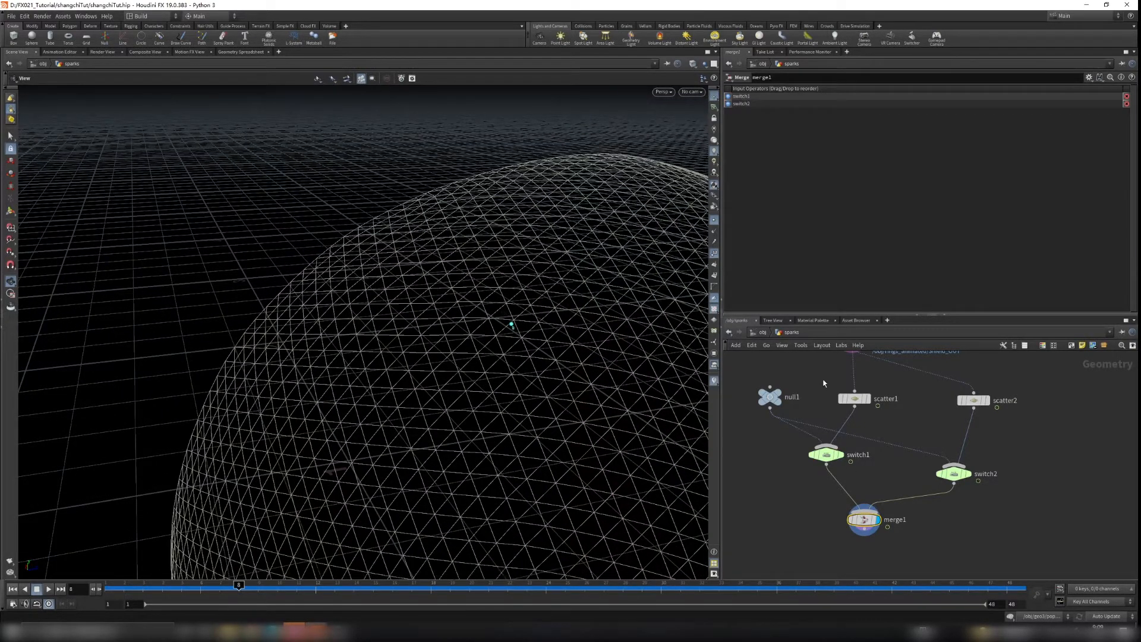
Step: Set scatter2's Global Seed expression to $F+10 so its point differs from scatter1's
click(854, 398)
drag(1035, 420, 943, 388)
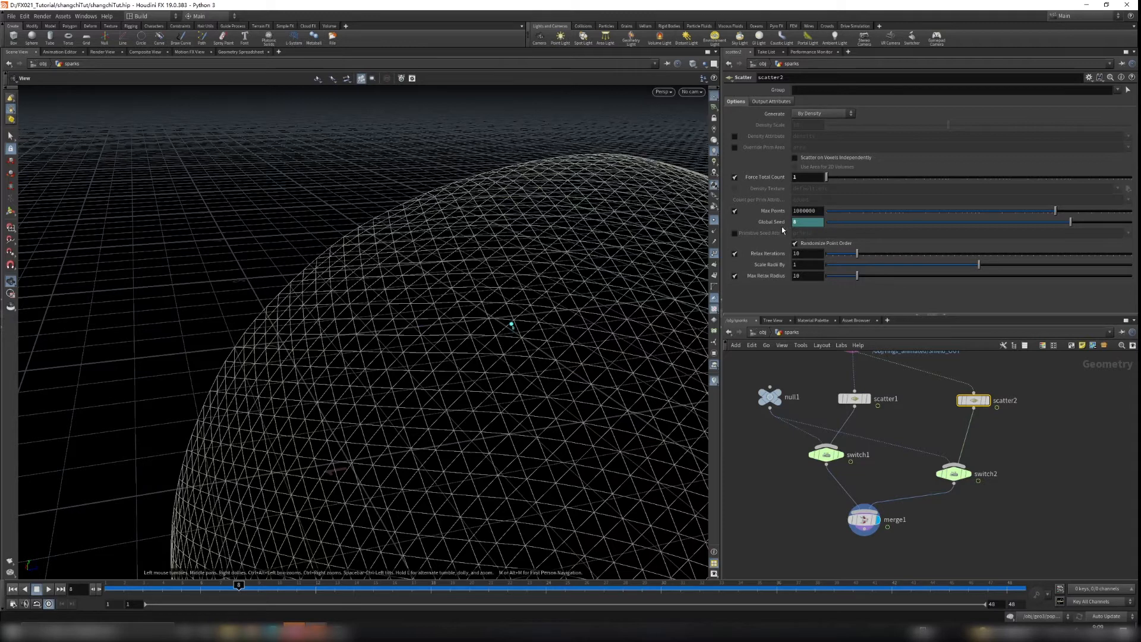
scroll(484, 335, down, 5)
drag(497, 352, 526, 353)
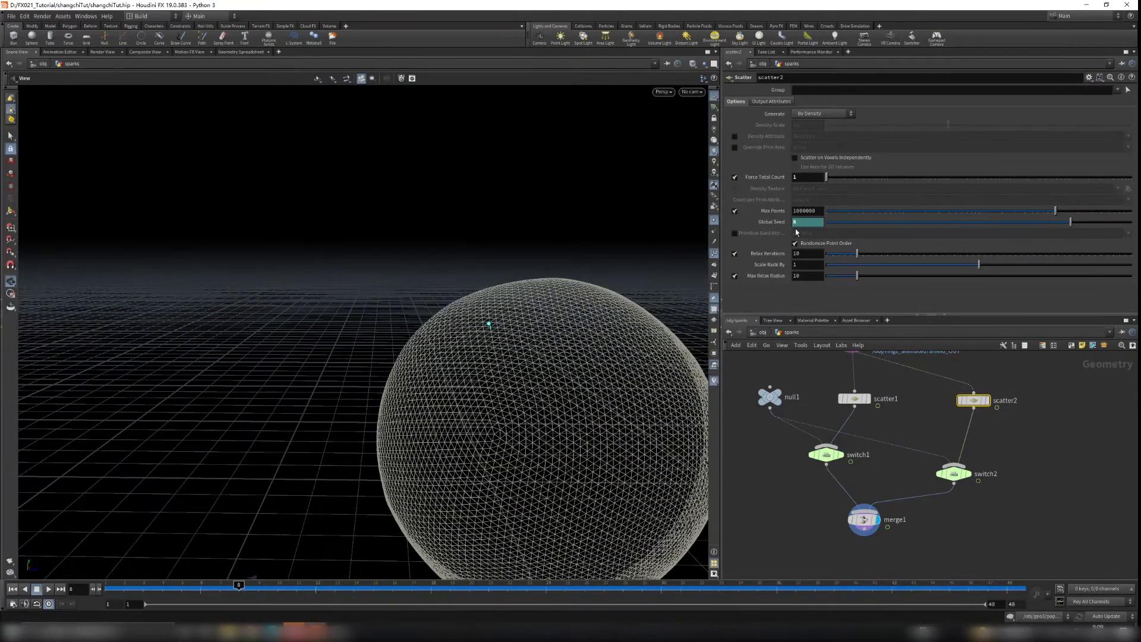
text($F+10)
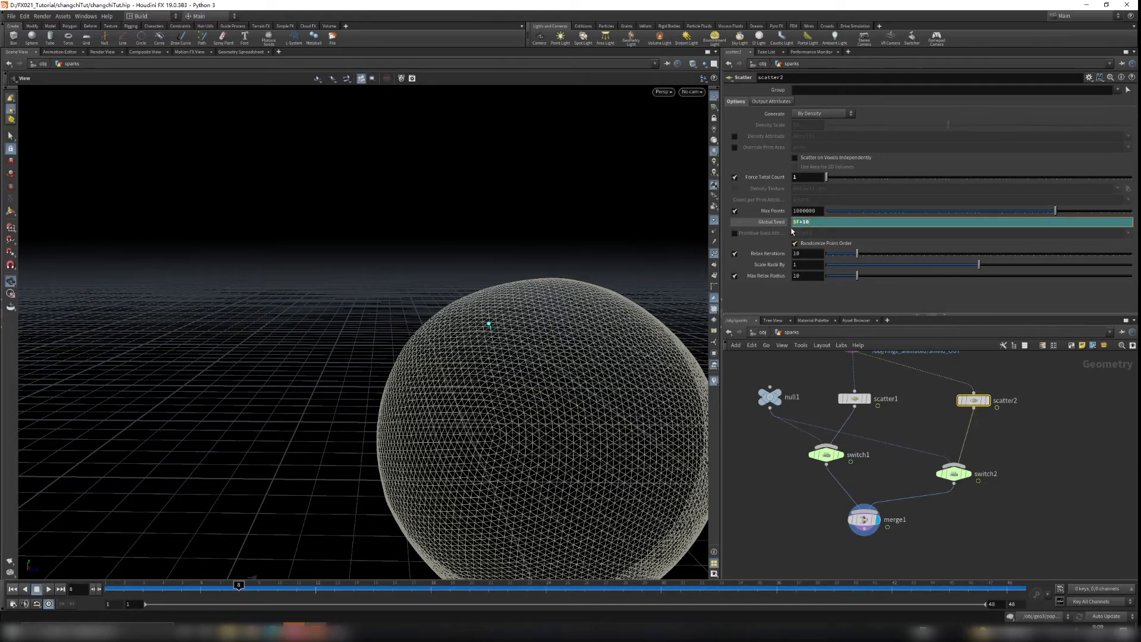
Step: Play the animation from the first frame to check the emitted points, stop it, and scrub to frame 20
scroll(526, 357, down, 2)
drag(526, 357, 500, 328)
click(12, 589)
click(48, 589)
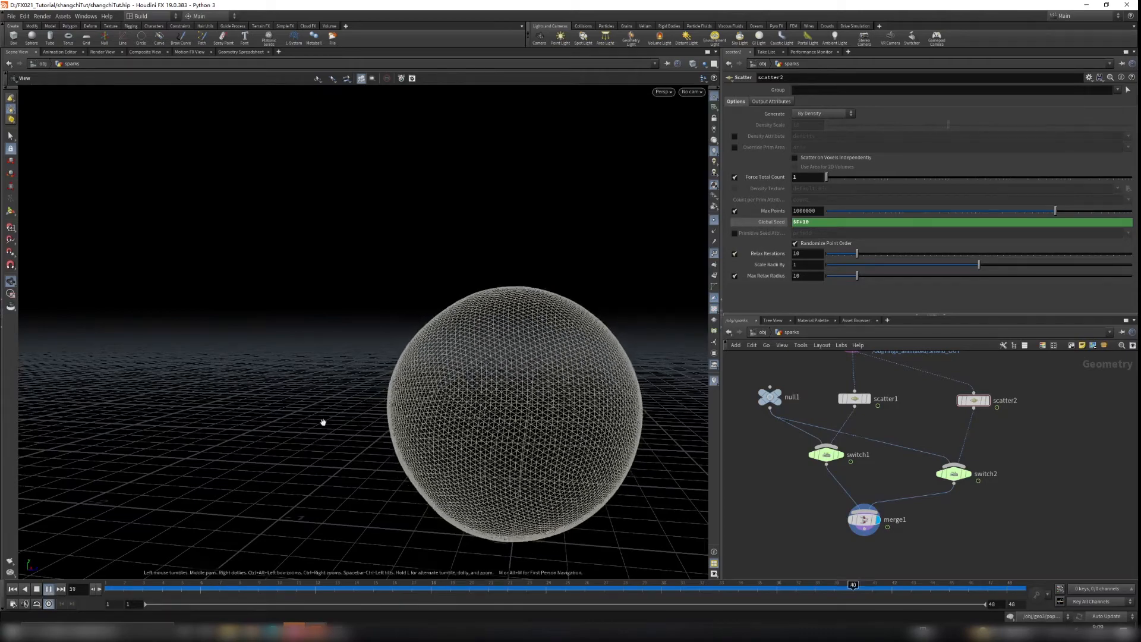
mouse_move(535, 374)
mouse_down()
mouse_move(589, 372)
mouse_move(500, 377)
mouse_move(543, 374)
mouse_up()
right_drag(554, 371, 416, 446)
click(49, 589)
drag(182, 587, 469, 585)
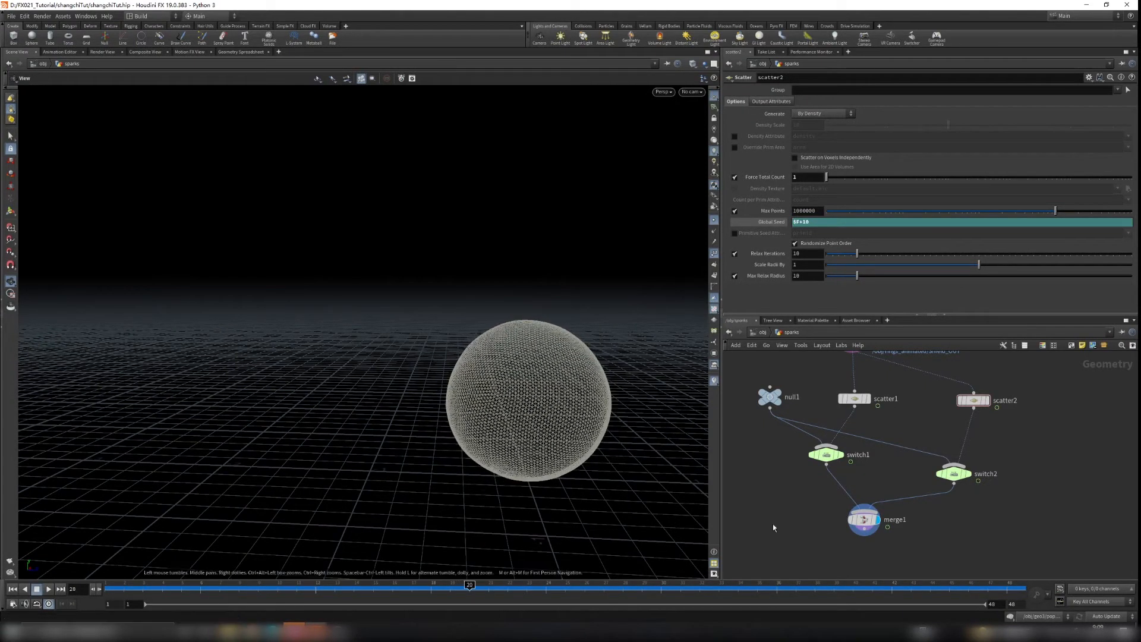
Step: Set switch2's Select Input expression to $F%9==0 and move the merge node slightly lower
drag(1013, 495, 925, 462)
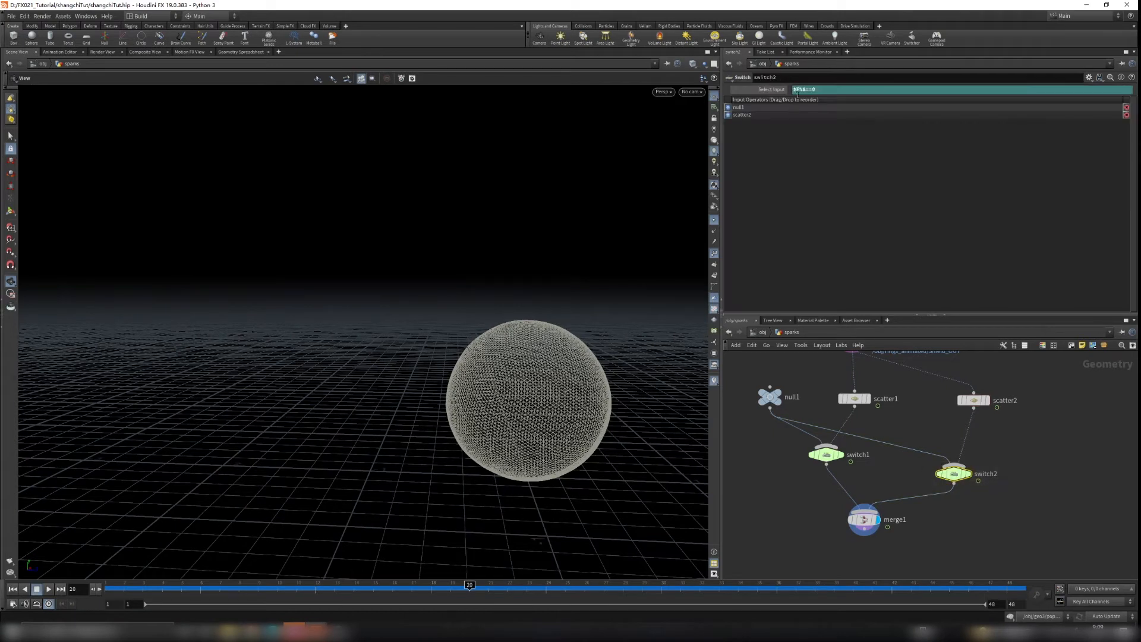
click(807, 89)
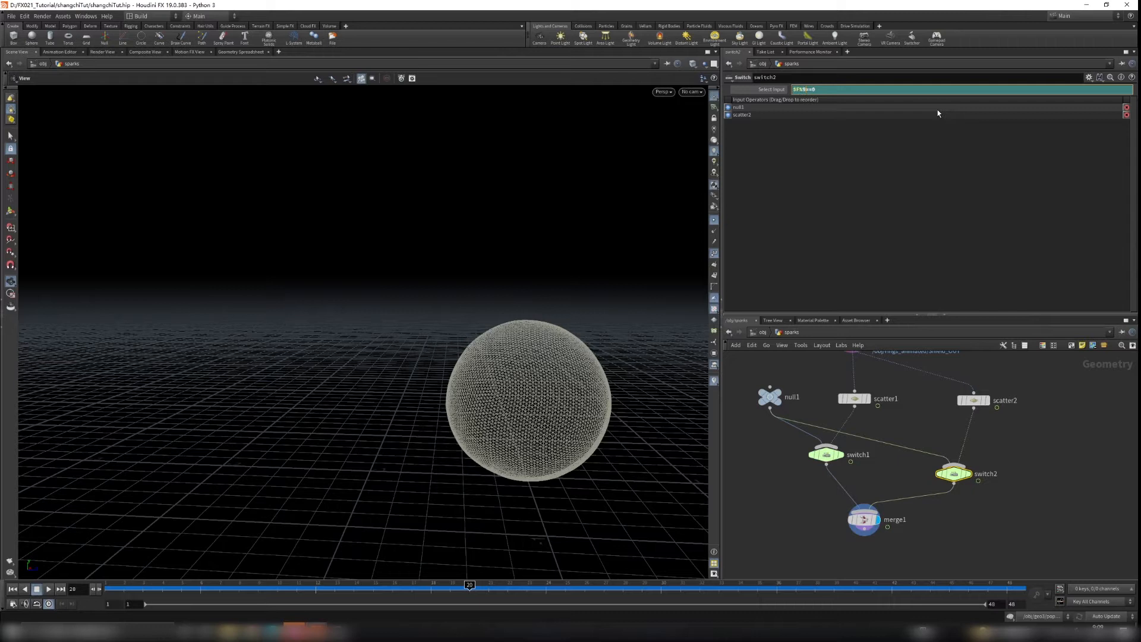
mouse_move(865, 523)
drag(864, 522, 882, 537)
middle_drag(957, 534, 950, 455)
Step: Play the animation to check the offset emission from both switches, stop it, and scrub to frame 9
click(49, 589)
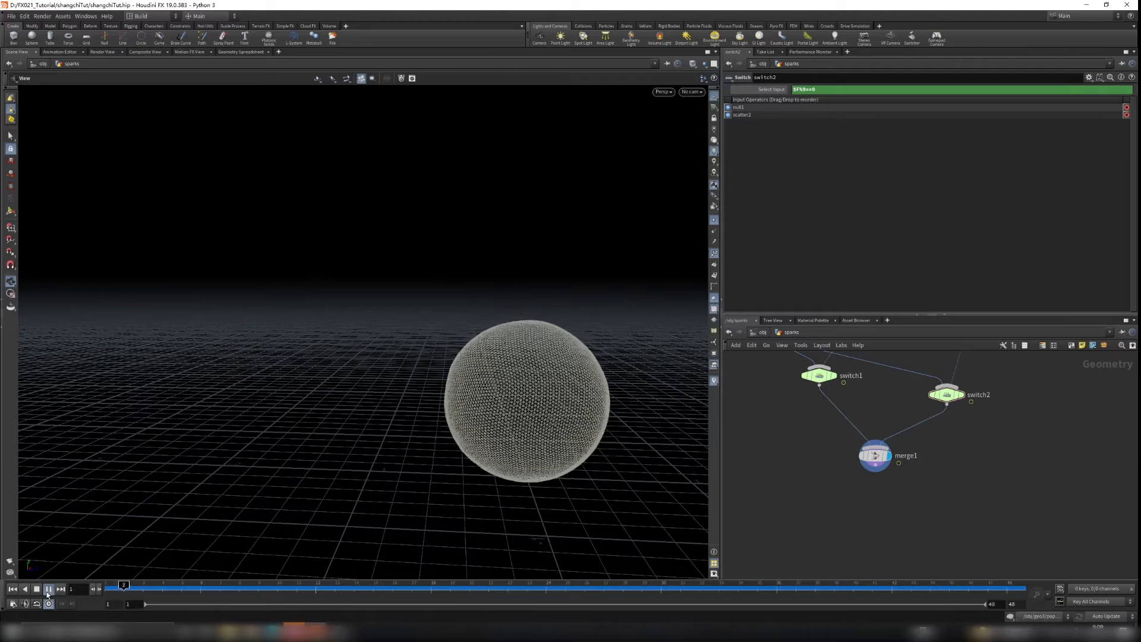
scroll(576, 369, up, 3)
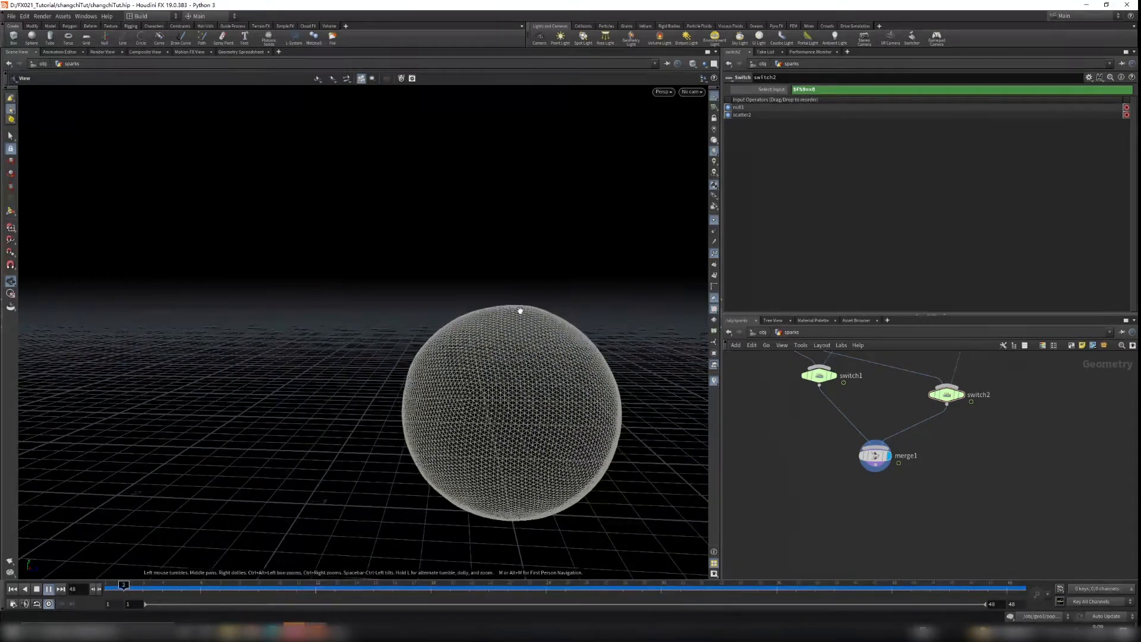
drag(522, 453, 364, 475)
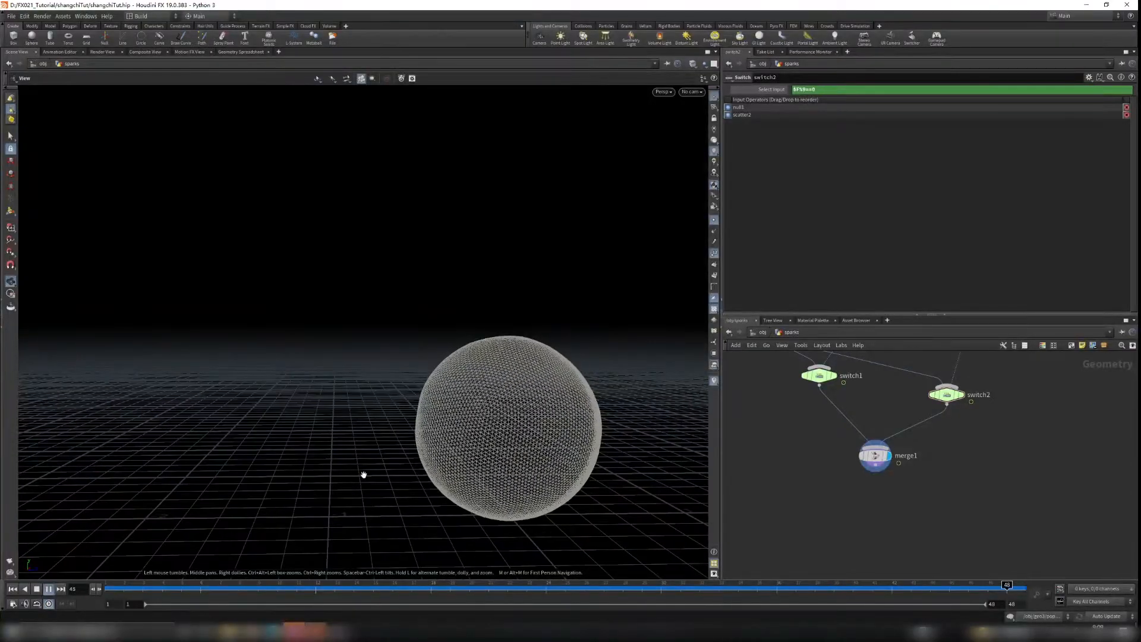
click(49, 589)
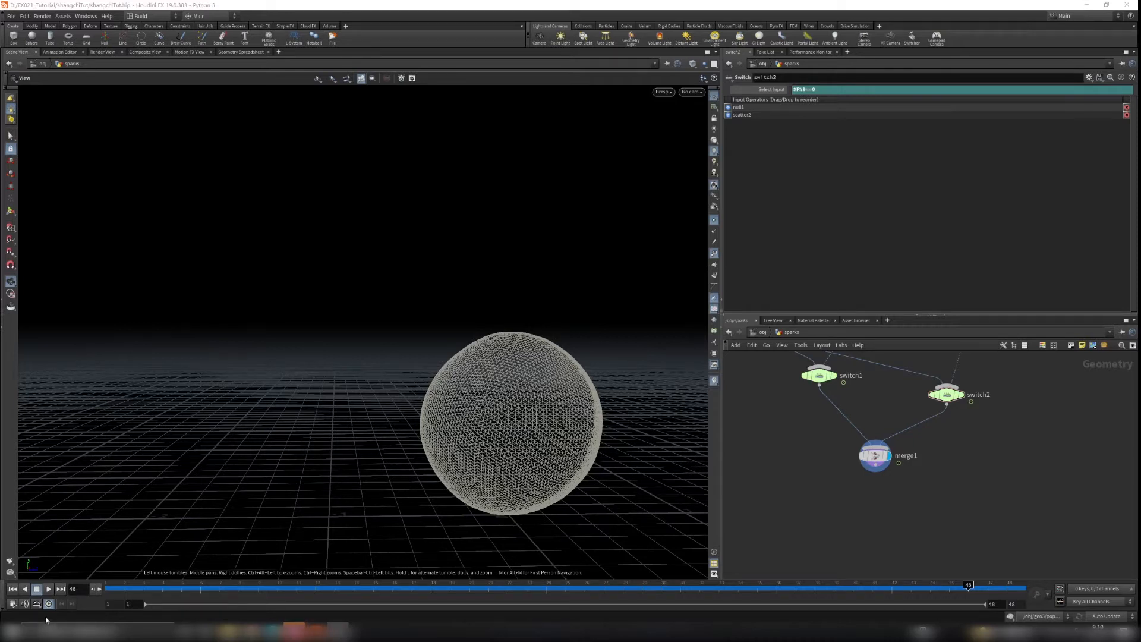
click(49, 588)
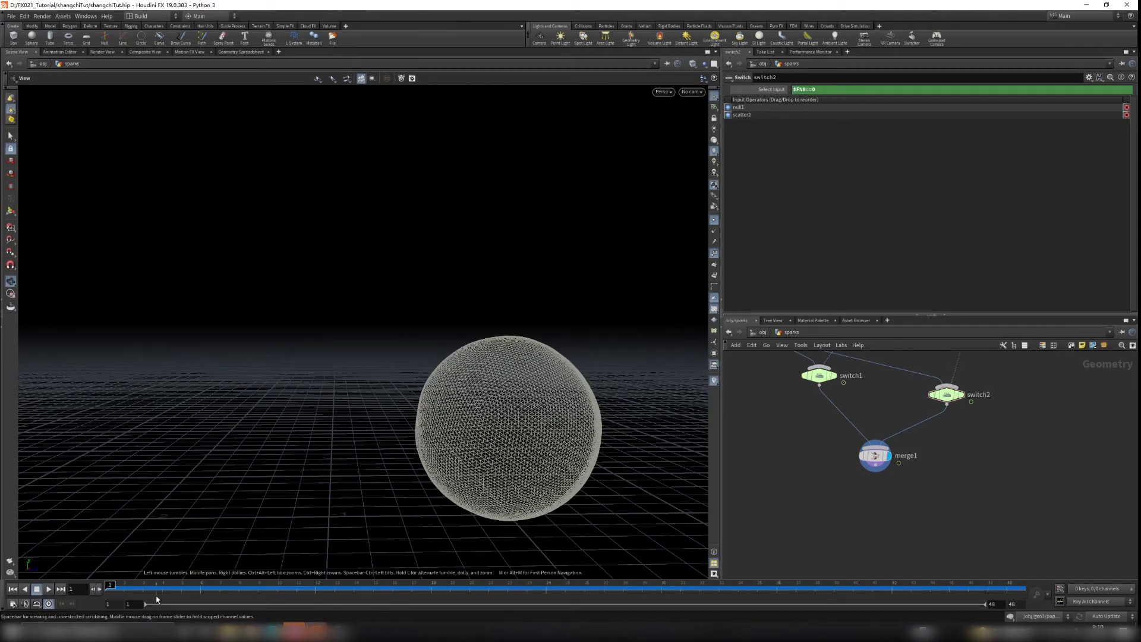
click(126, 588)
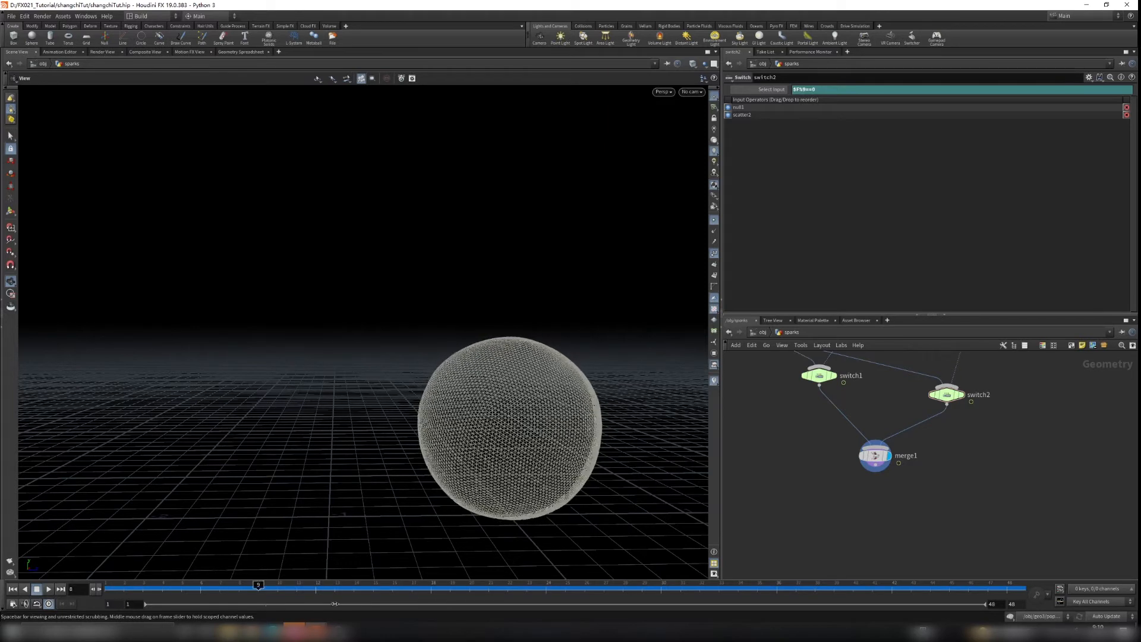
Step: Add a Null node below the merge, connected to its output, and rename it PTNS_OUT
scroll(858, 500, up, 1)
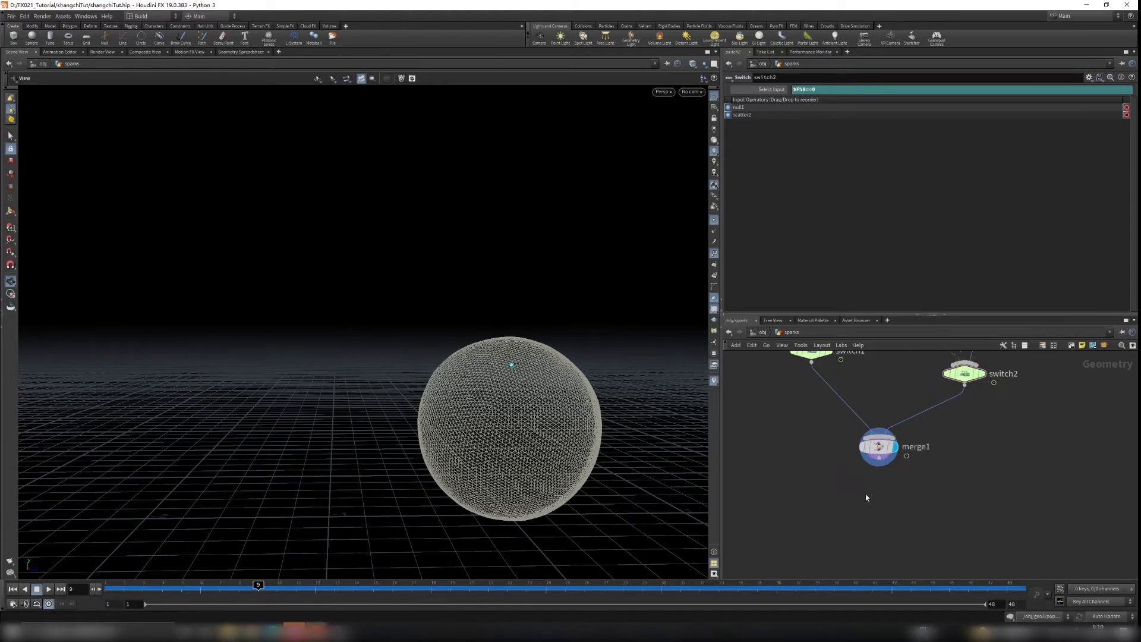
key(Tab)
text(null)
key(Return)
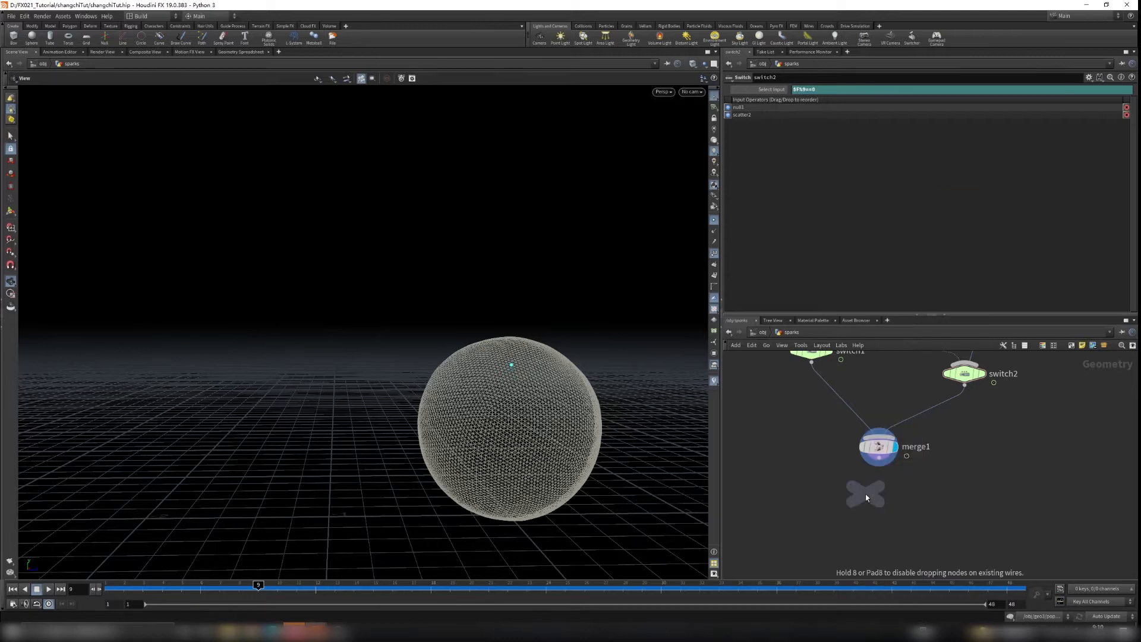
click(877, 538)
double_click(905, 538)
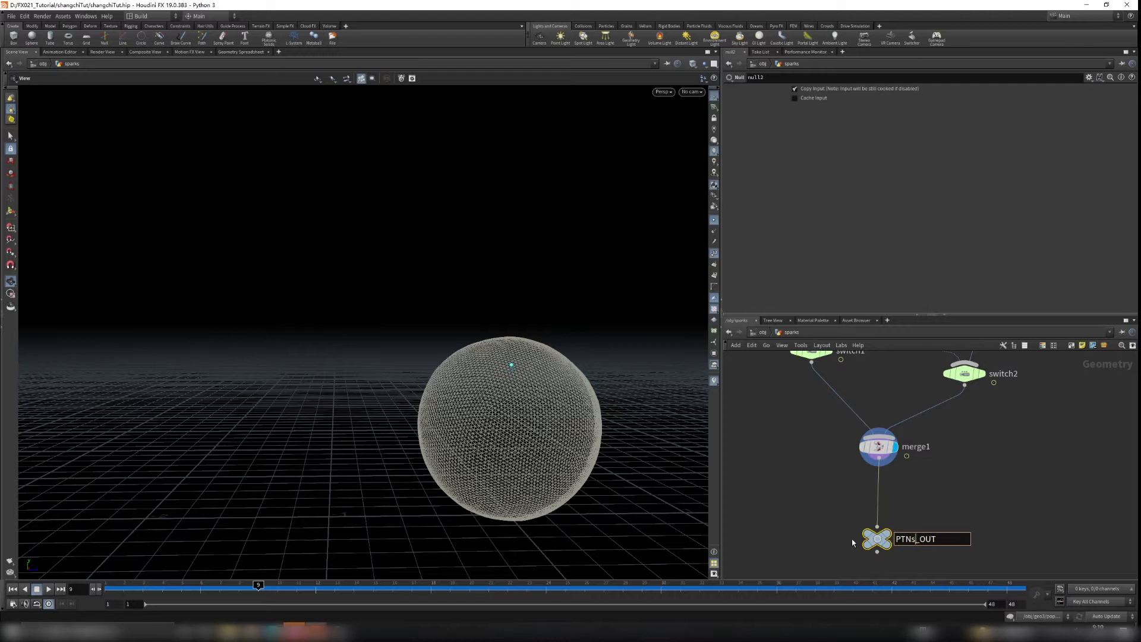
text(PTNS_OUT)
key(Return)
scroll(827, 505, down, 3)
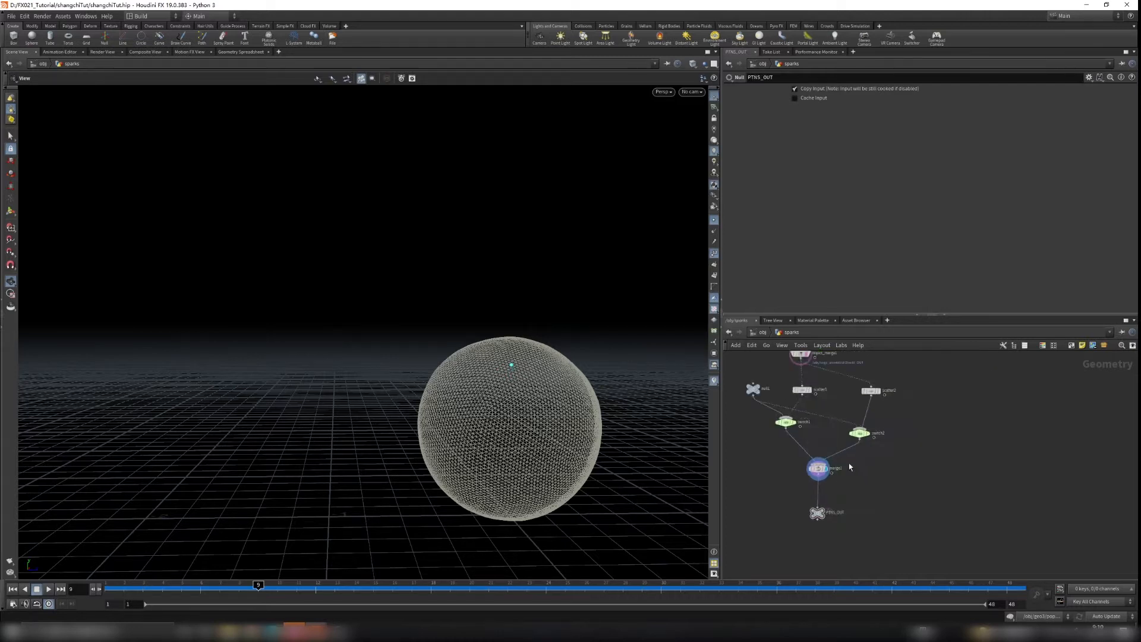
Step: Add a Sphere node below and beside PTNS_OUT and make it the displayed node
scroll(838, 488, up, 3)
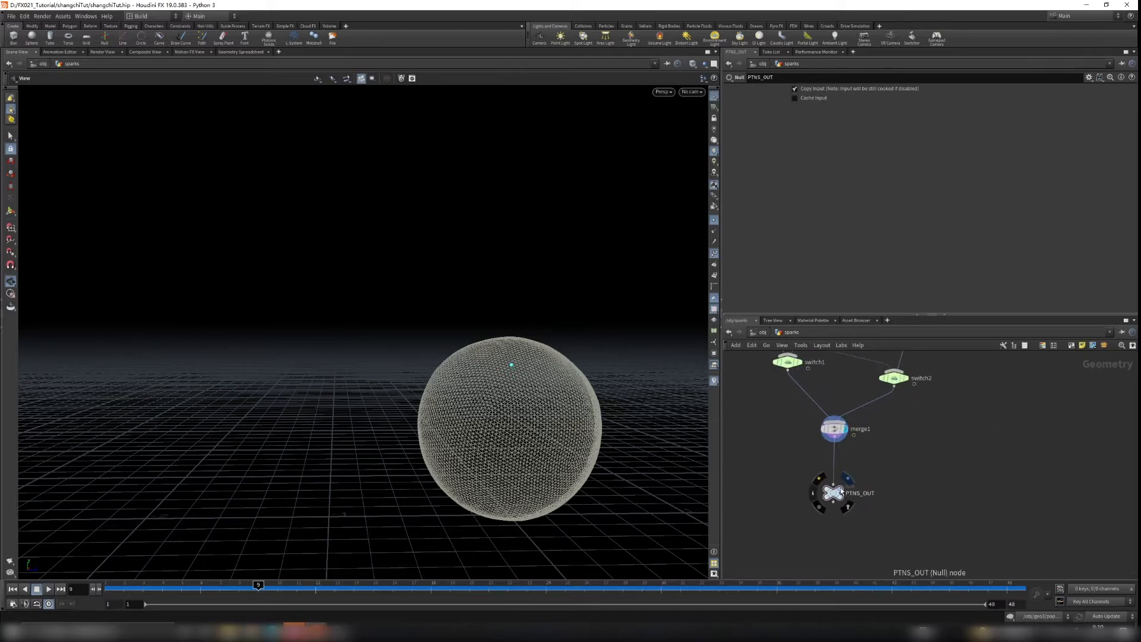
middle_drag(832, 497, 835, 469)
scroll(822, 487, up, 2)
key(Tab)
text(popn)
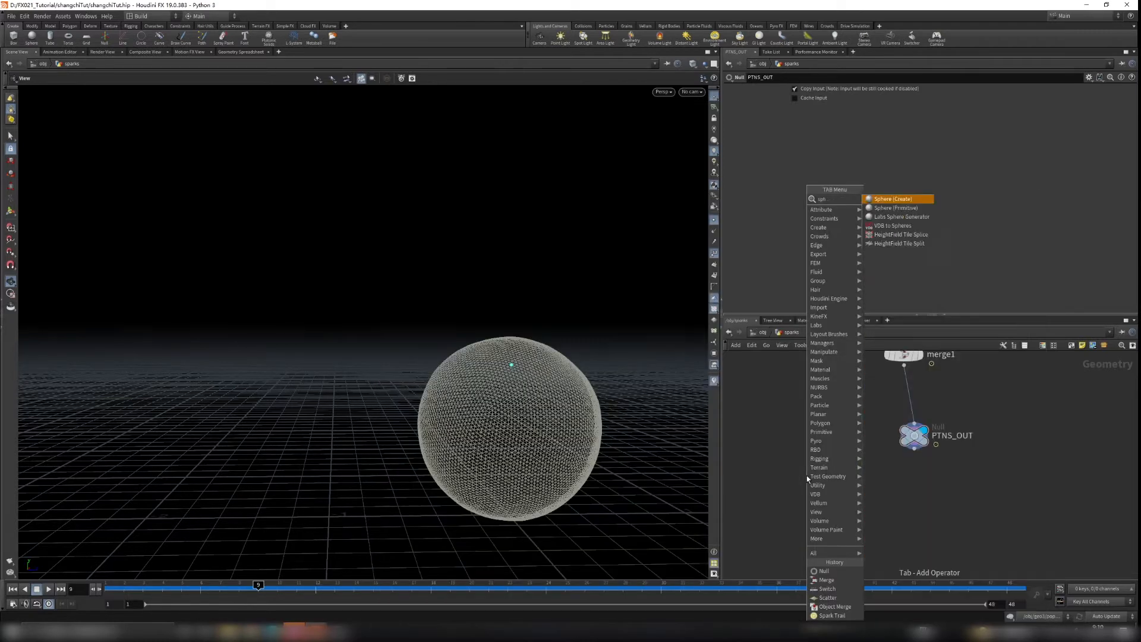
key(Return)
click(807, 475)
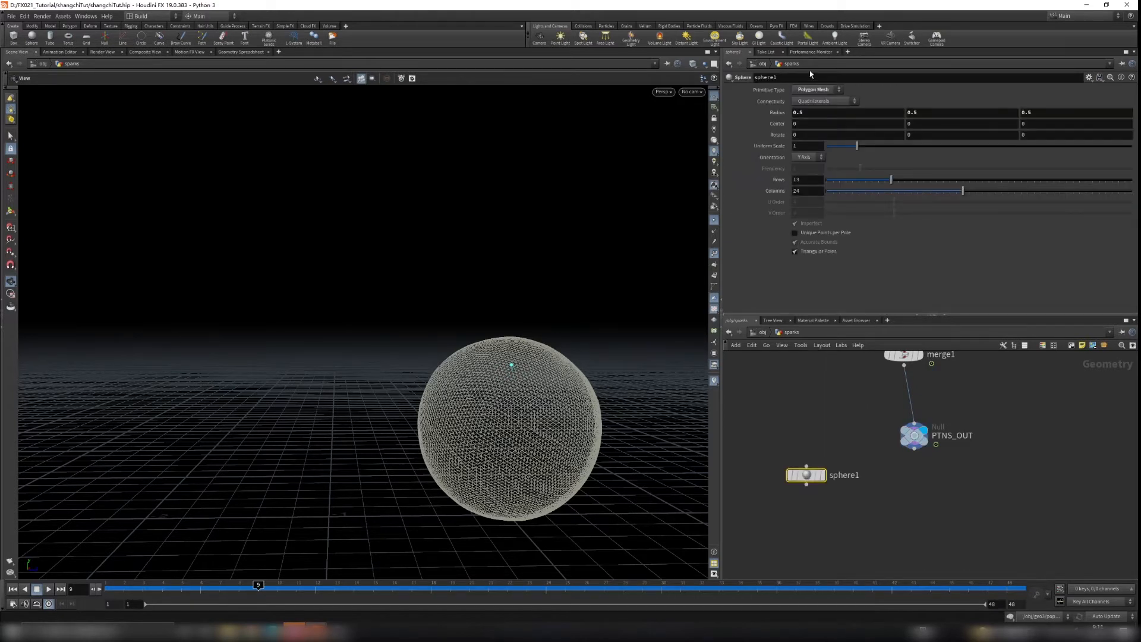
click(824, 480)
Step: Set sphere1's Primitive Type to Polygon and its Frequency to 10
drag(558, 440, 576, 377)
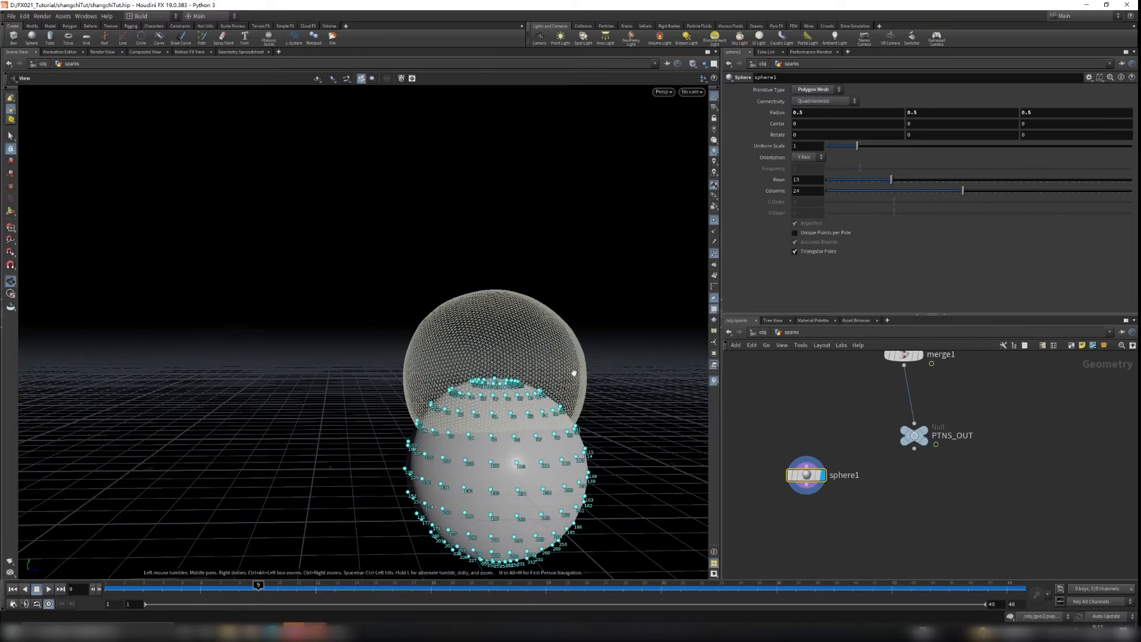
click(812, 90)
click(805, 108)
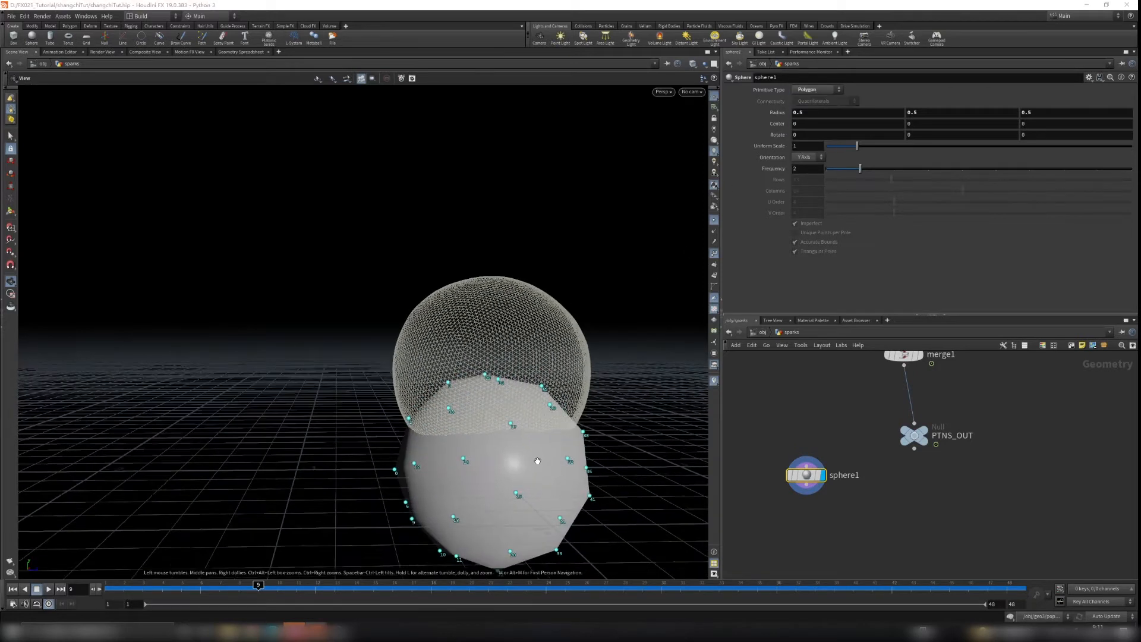
drag(860, 169, 1132, 169)
drag(494, 377, 560, 391)
Step: Shrink sphere1 to a Uniform Scale of 0.04 and hide the point numbers in the viewport
drag(856, 151, 831, 152)
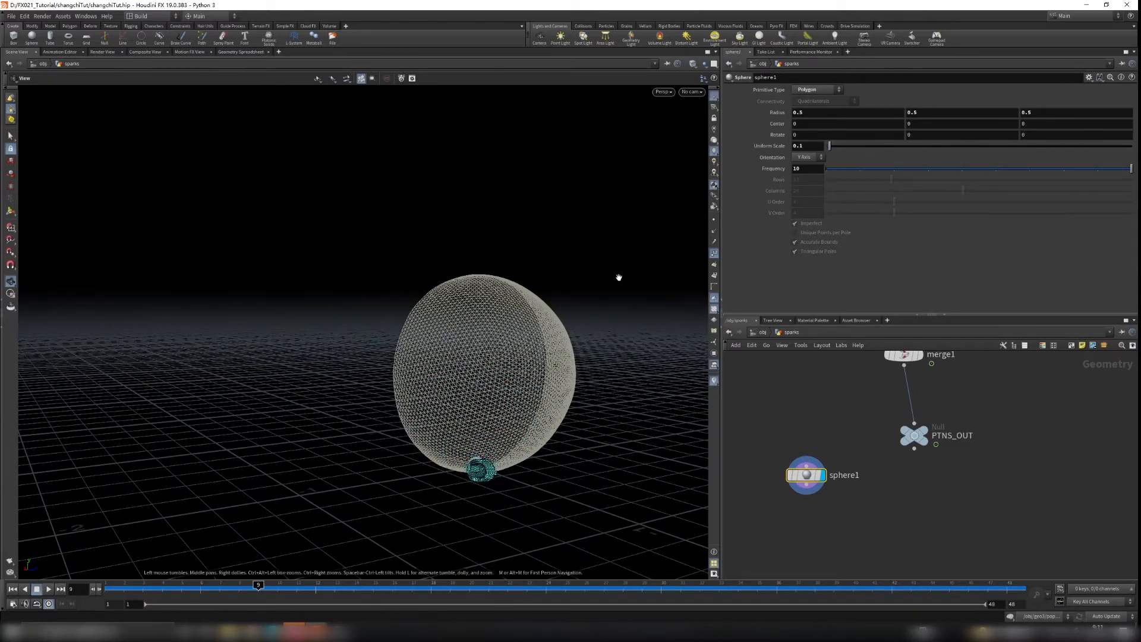
right_drag(457, 493, 546, 440)
click(713, 253)
drag(563, 443, 459, 438)
scroll(458, 438, up, 4)
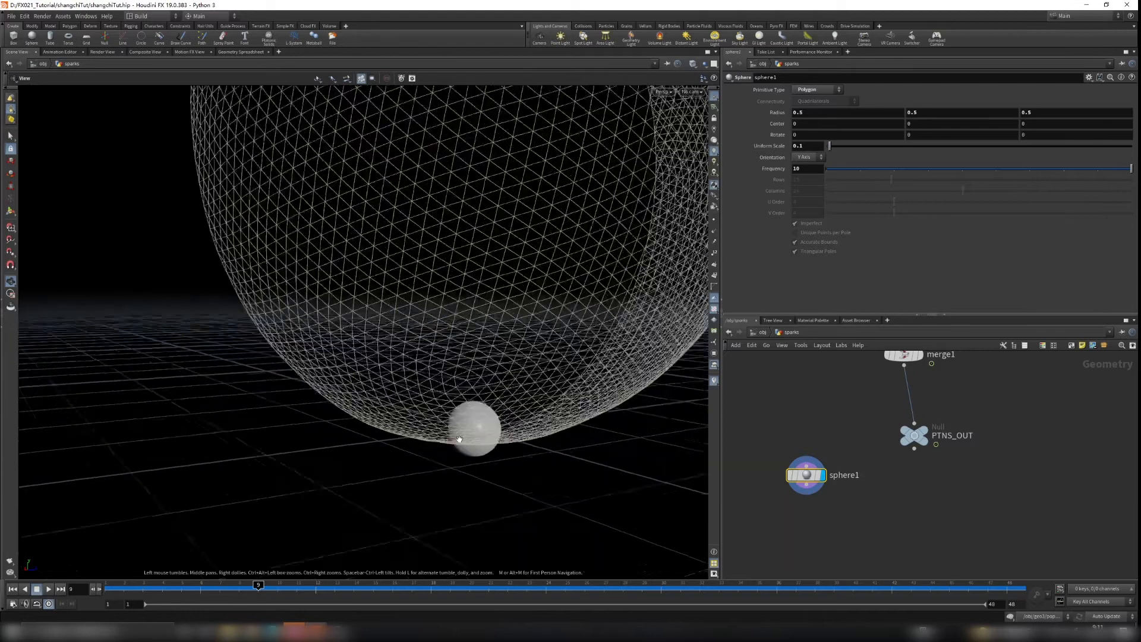
drag(830, 149, 829, 149)
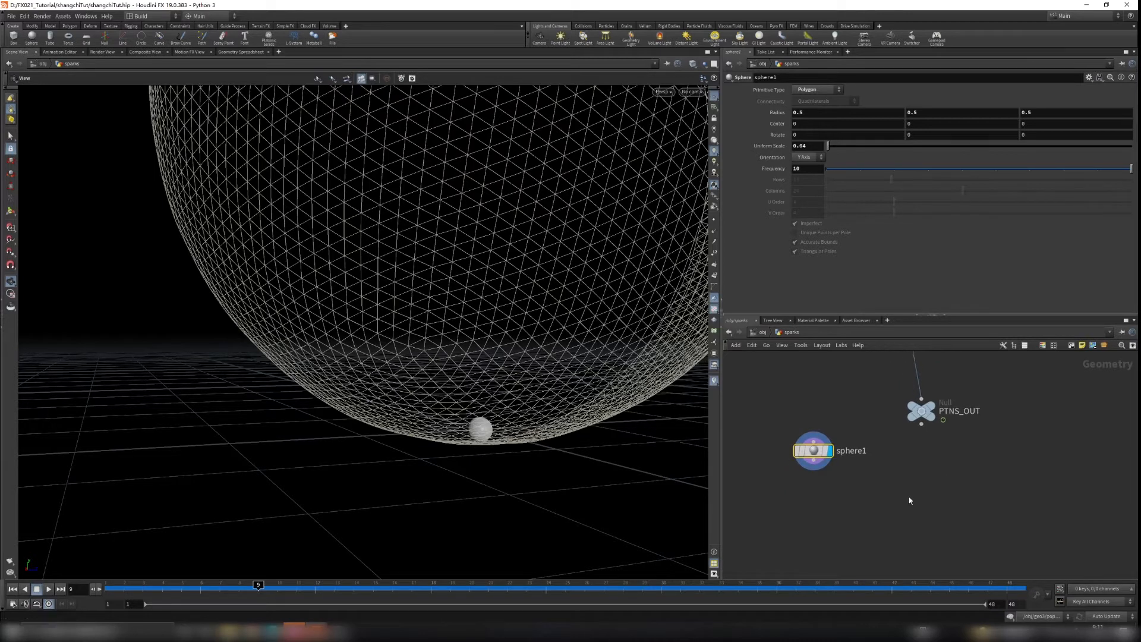
Step: Add a Copy to Points node with sphere1 as its source and PTNS_OUT as its target points, and display it
key(Tab)
text(copyto)
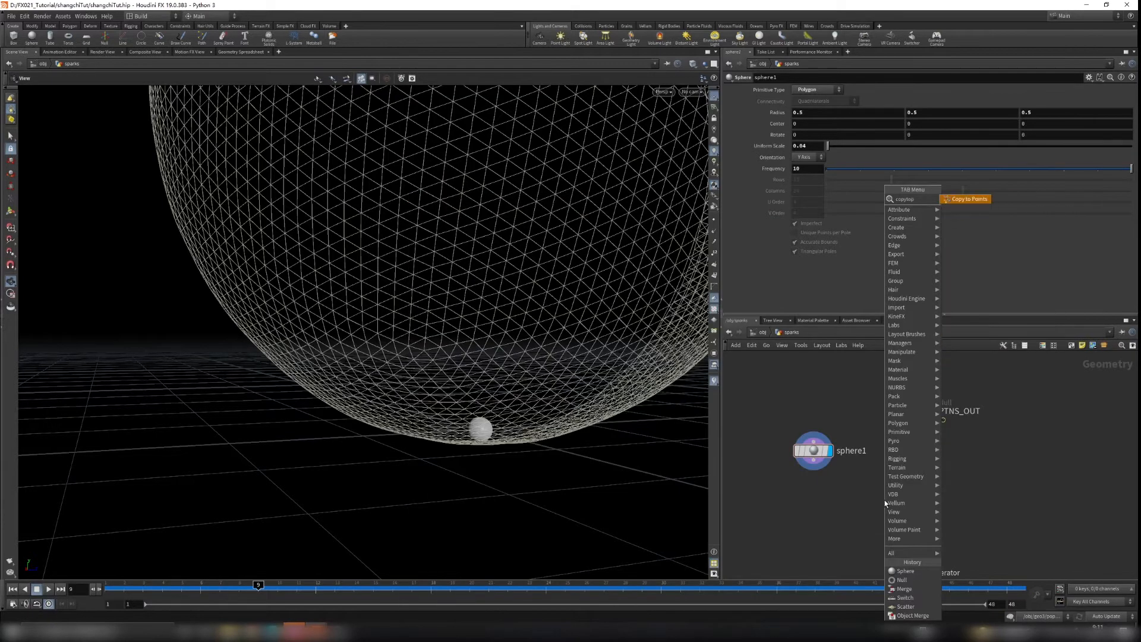
key(Return)
click(899, 514)
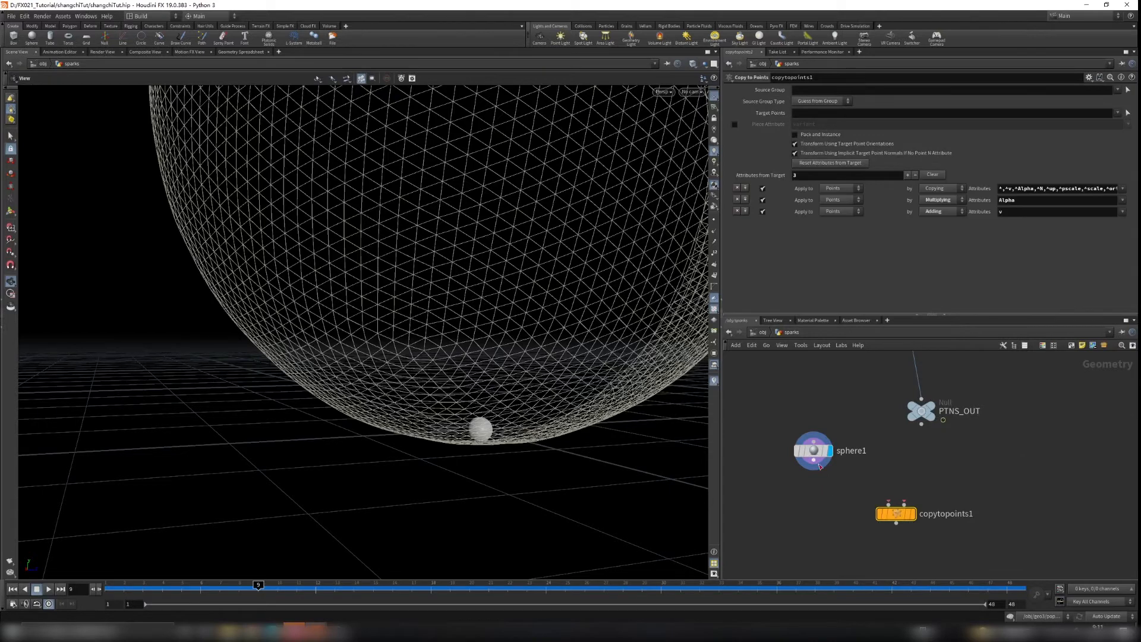
click(914, 516)
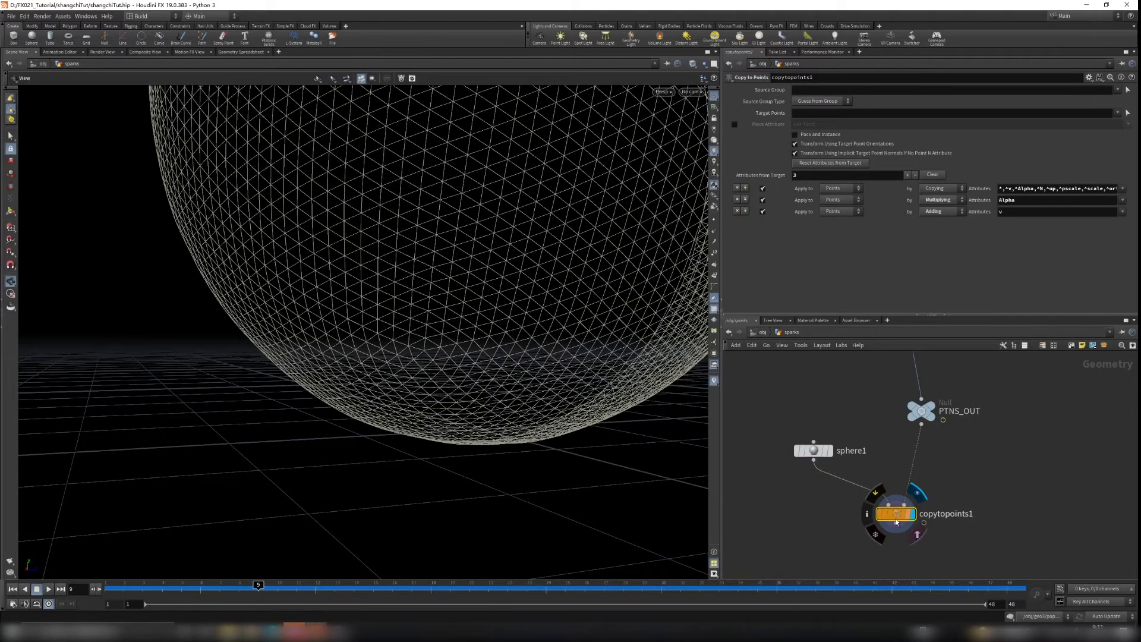
Step: Play the animation from the first frame to check the copied spheres on the shield, stopping at frame 27
scroll(543, 416, down, 5)
drag(581, 323, 531, 313)
middle_drag(531, 313, 489, 306)
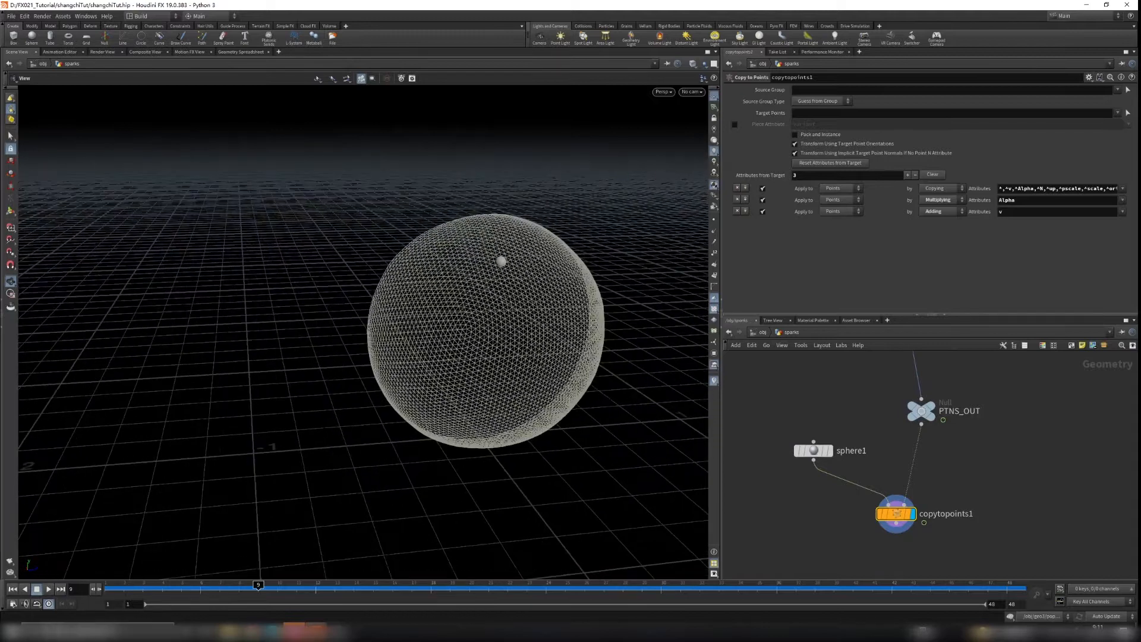
click(12, 589)
click(49, 589)
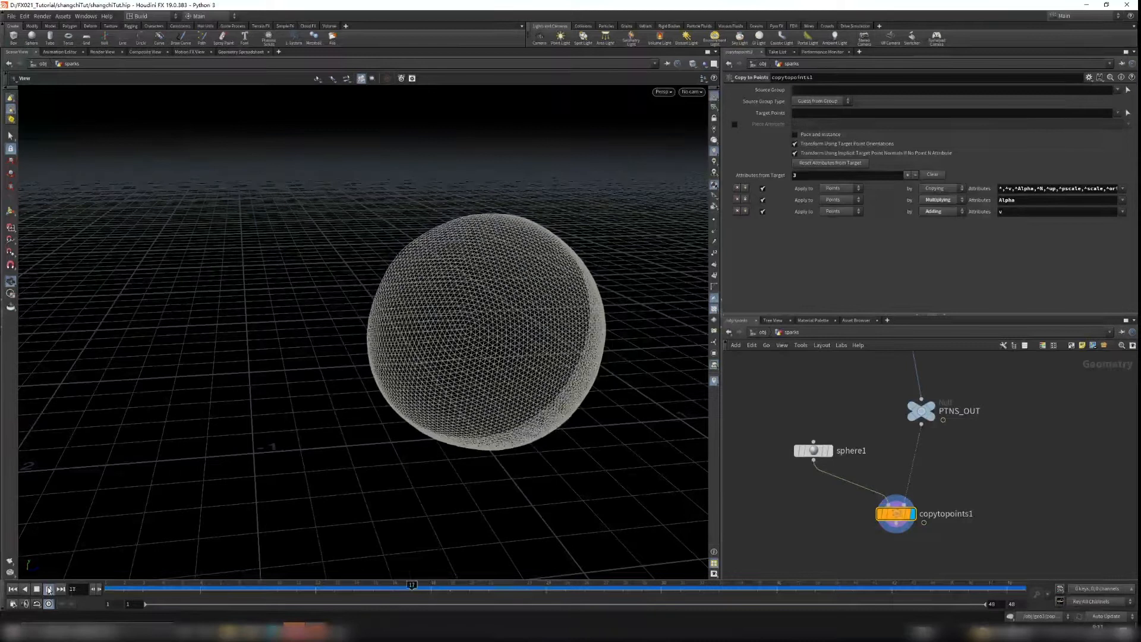
click(49, 589)
Step: Insert a Mountain node between sphere1 and copytopoints1 and align it under sphere1
scroll(818, 482, up, 1)
click(821, 446)
key(Tab)
text(mou)
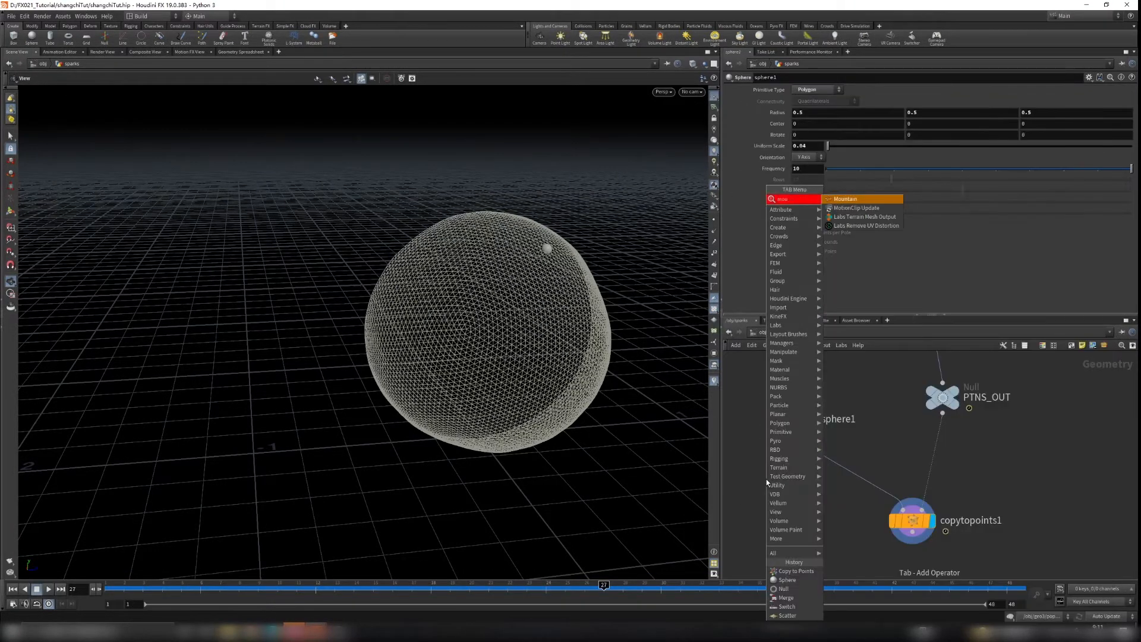
key(Return)
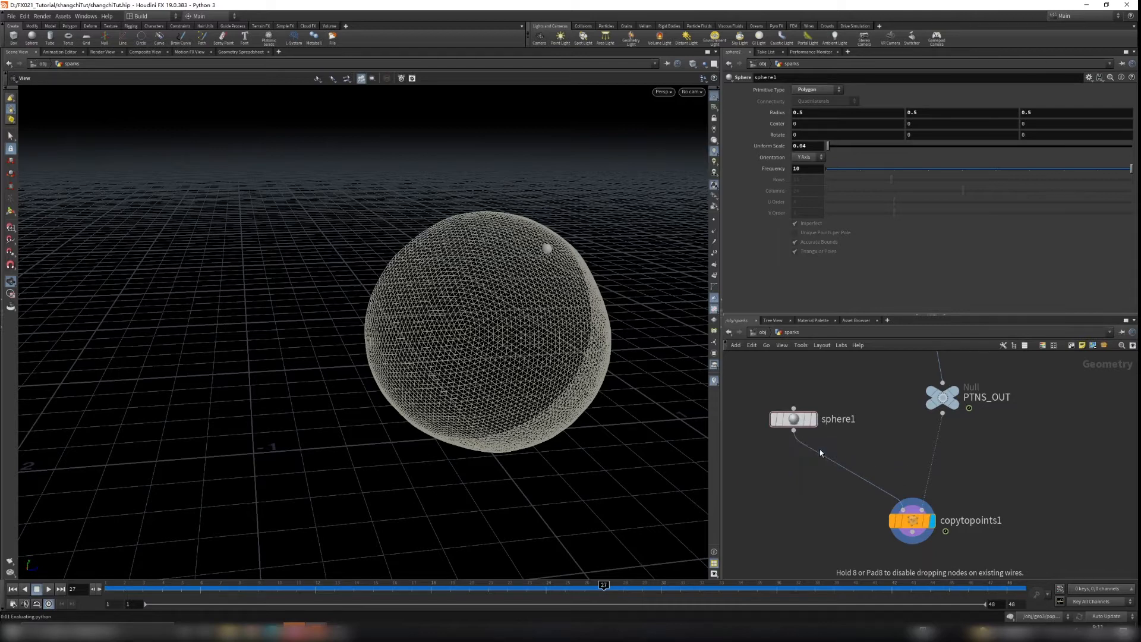
click(819, 448)
drag(813, 464, 798, 472)
Step: Set mountain1's Amplitude to 0.27, Element Size to 0.06 and Offset to 0.07
scroll(546, 235, up, 3)
scroll(546, 235, up, 4)
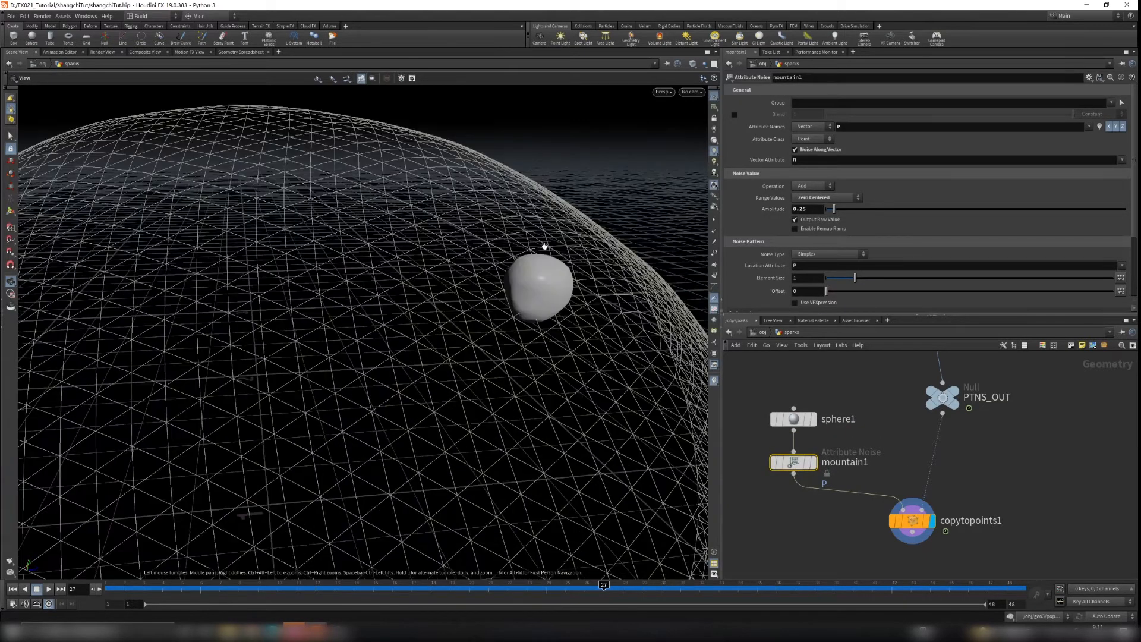
drag(834, 212, 844, 215)
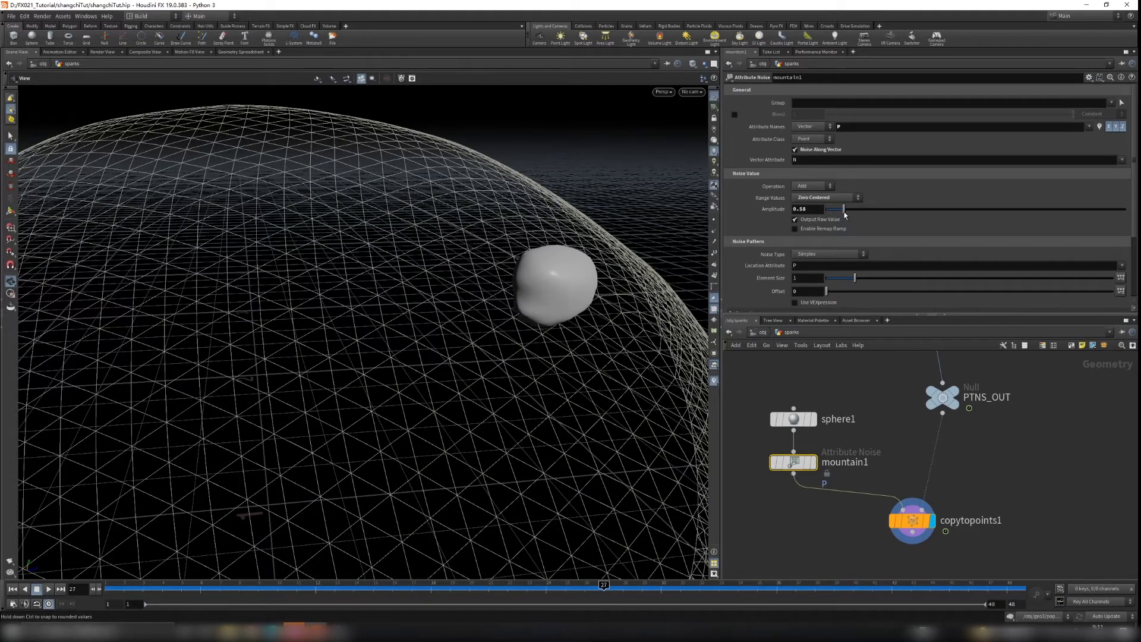
drag(852, 281, 832, 284)
scroll(535, 251, down, 3)
drag(535, 251, 707, 191)
mouse_move(843, 209)
mouse_down()
mouse_move(853, 212)
mouse_move(832, 214)
mouse_up()
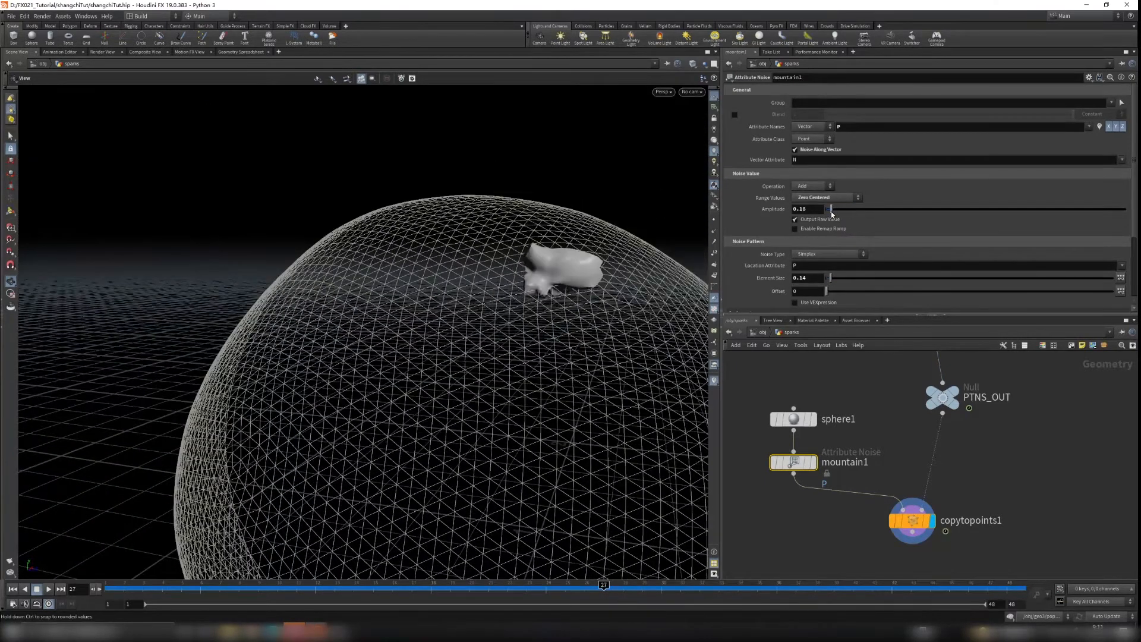
scroll(819, 278, down, 1)
middle_drag(812, 277, 815, 285)
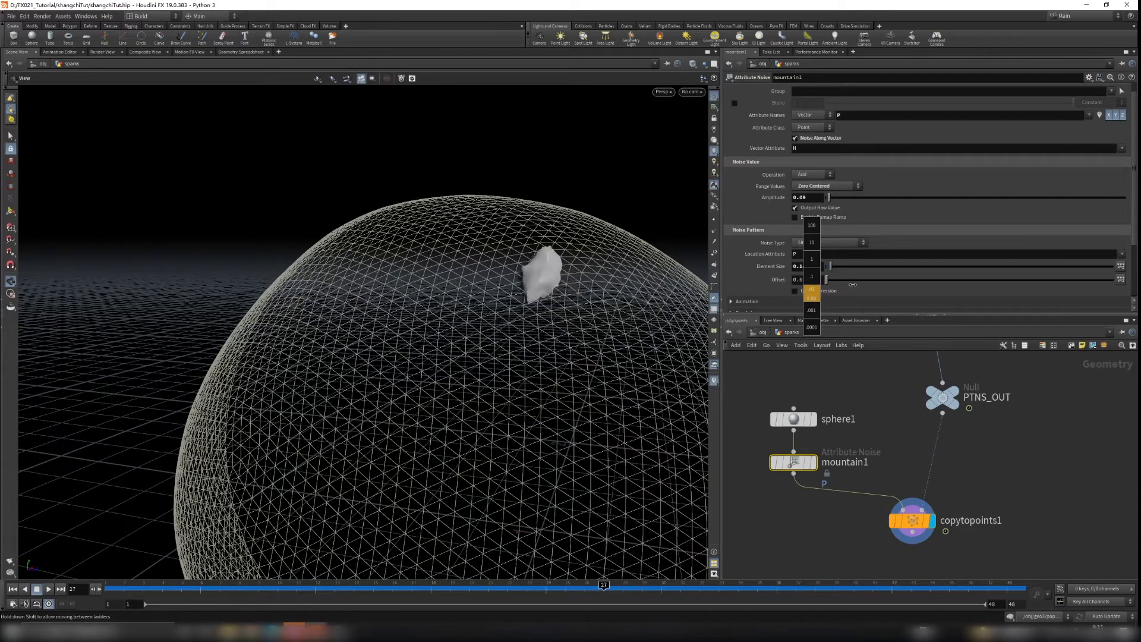
middle_drag(853, 283, 838, 283)
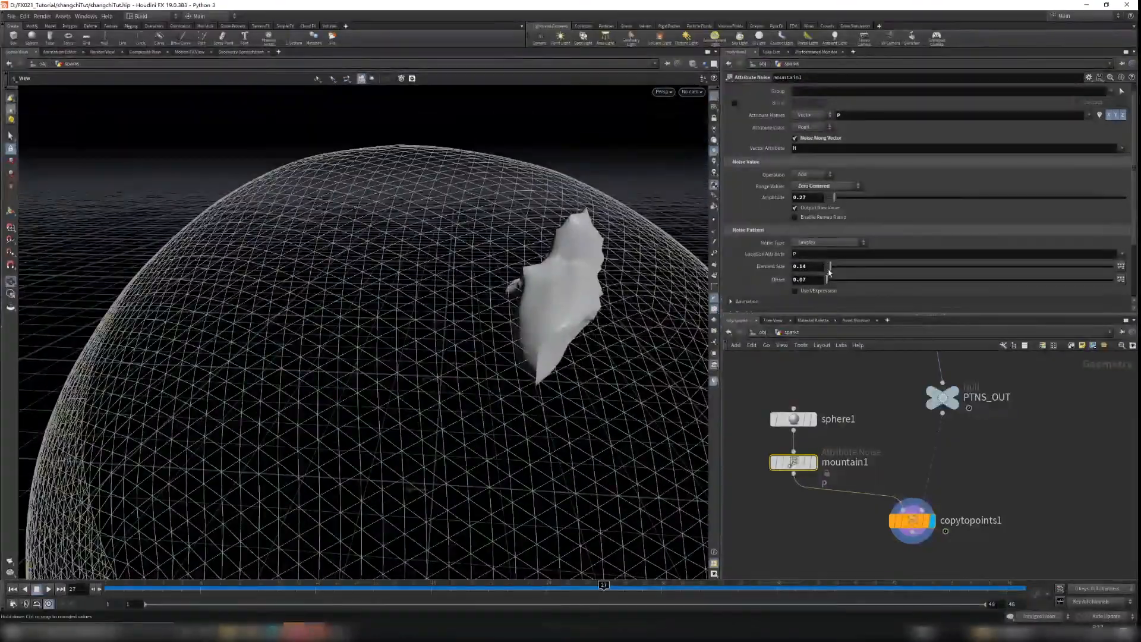
drag(829, 273, 828, 271)
Step: Examine the noise-deformed shape on the shield from several angles, briefly toggling the point normals display
right_drag(624, 297, 295, 342)
drag(296, 341, 505, 329)
right_drag(504, 329, 860, 232)
drag(597, 312, 582, 288)
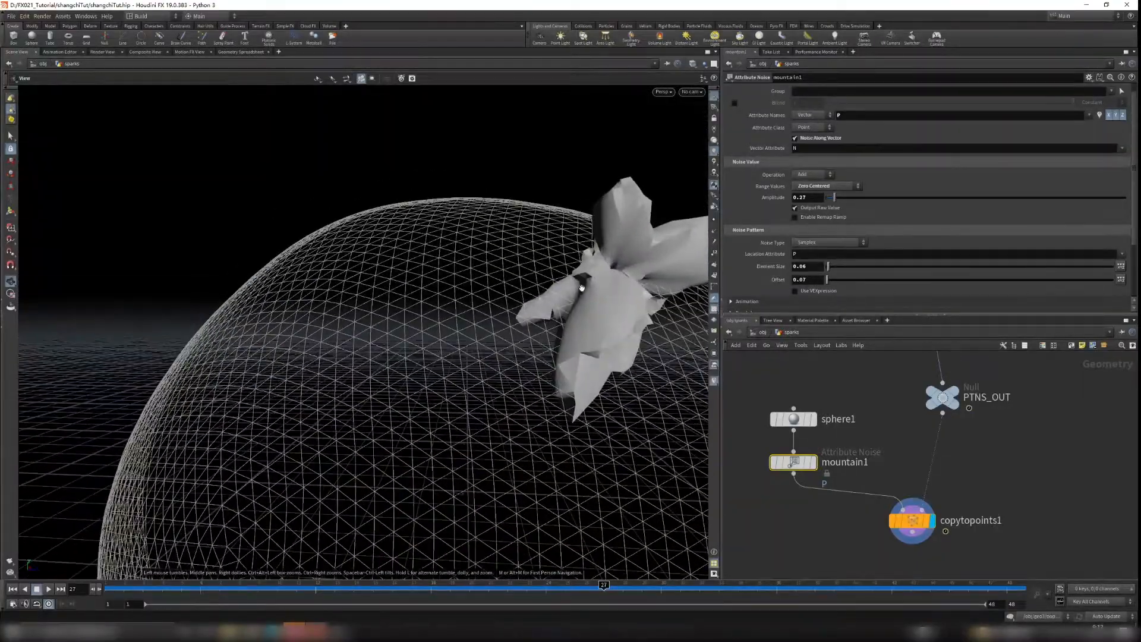
click(714, 232)
click(715, 232)
drag(458, 225, 613, 365)
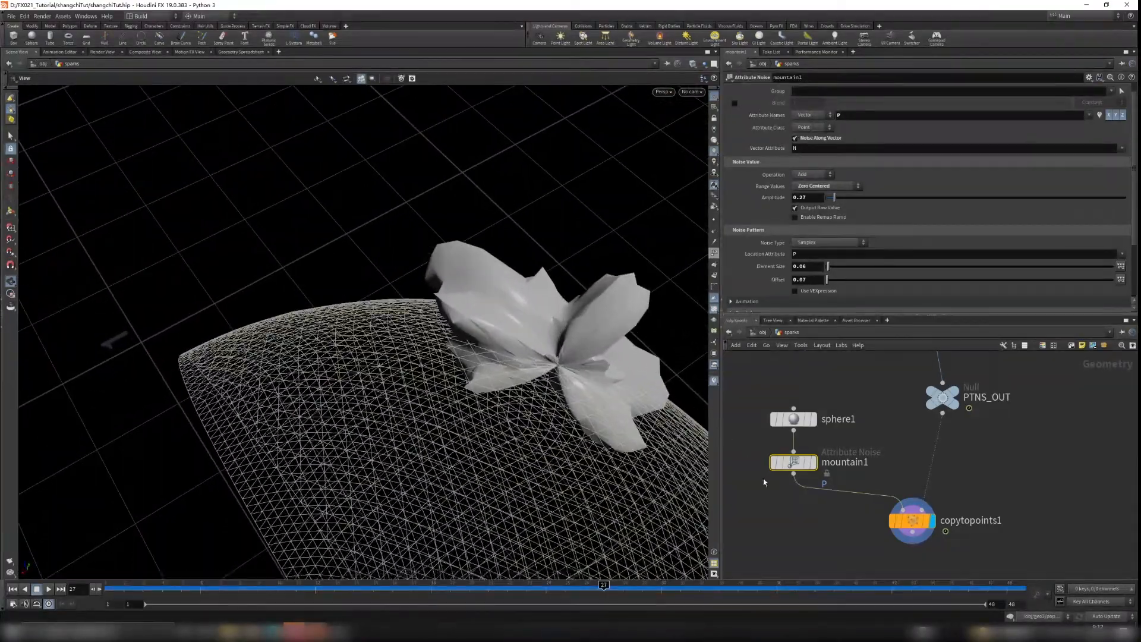
drag(631, 420, 537, 481)
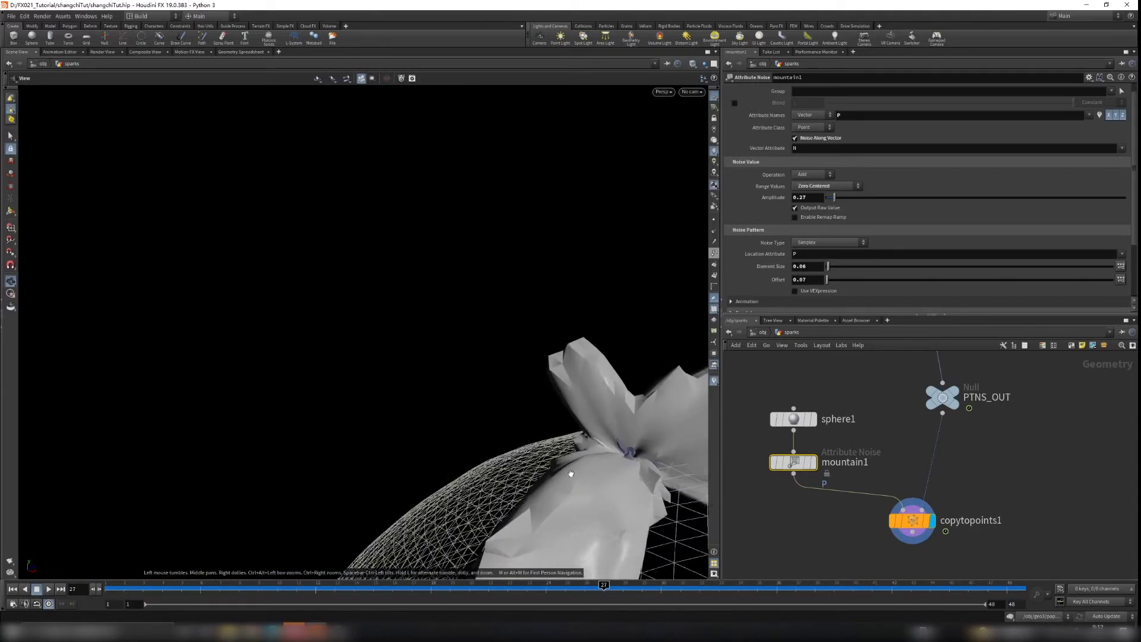
Step: Display sphere1 and mountain1 in turn to compare the shapes at the origin, and return the display to copytopoints1
click(813, 419)
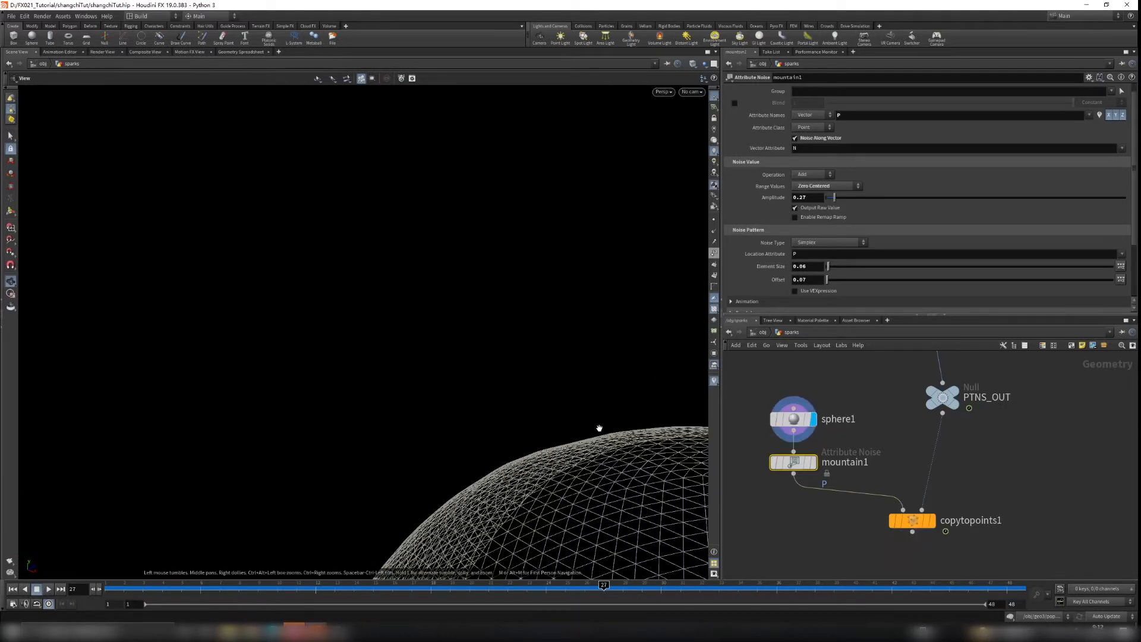
key(space+g)
mouse_move(563, 476)
mouse_down()
mouse_move(280, 440)
mouse_move(494, 433)
mouse_move(701, 449)
mouse_up()
click(814, 462)
scroll(470, 375, down, 6)
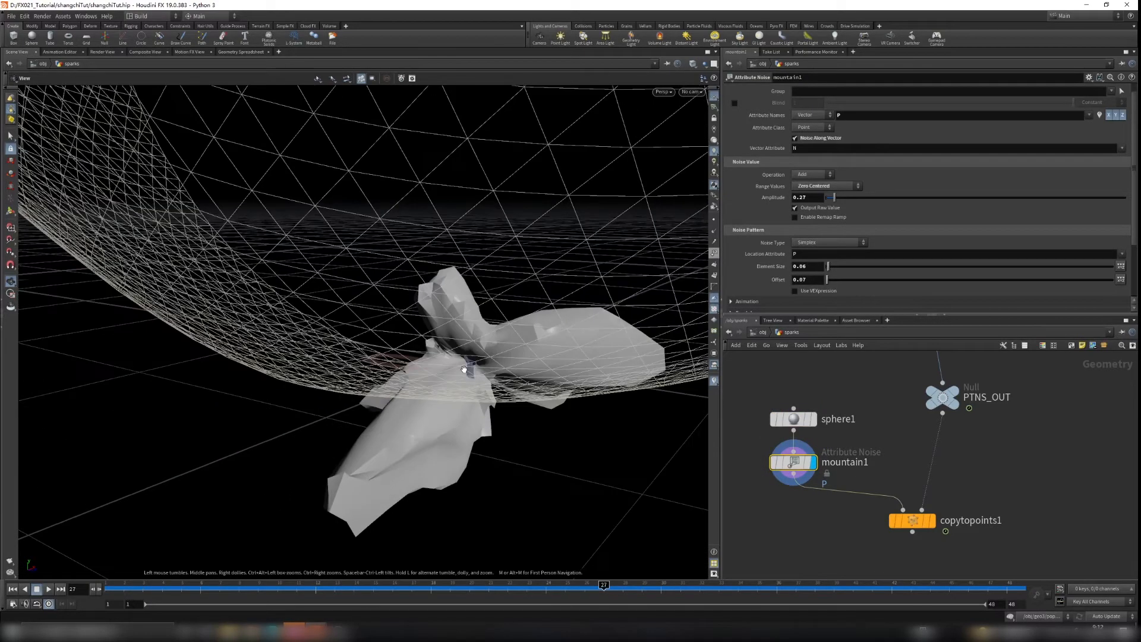
scroll(470, 381, down, 4)
drag(470, 381, 565, 355)
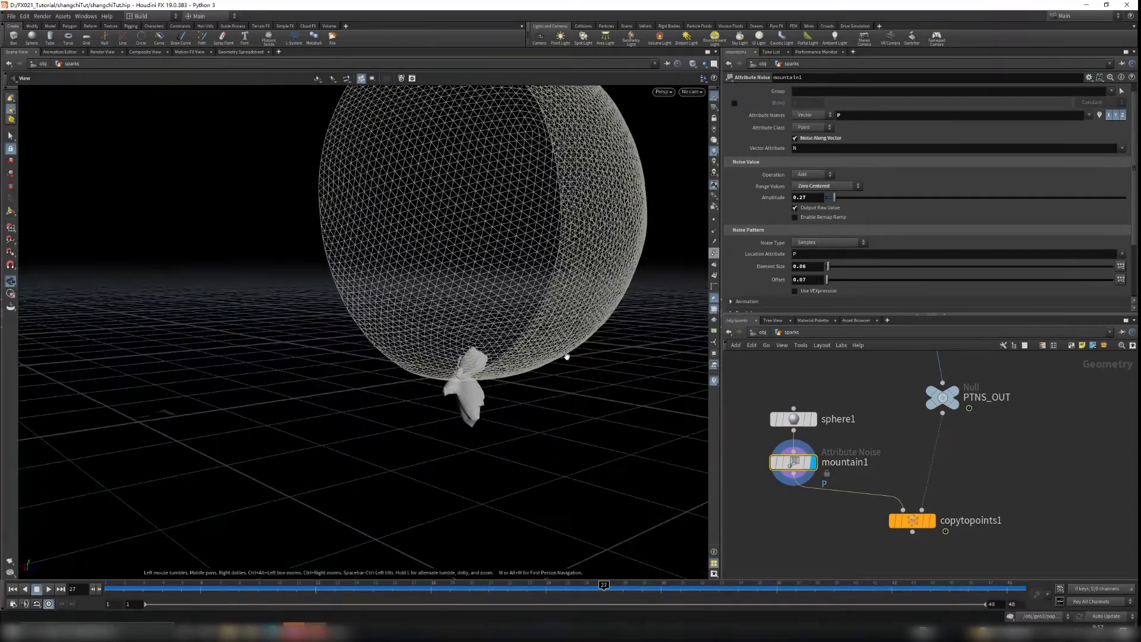
middle_drag(520, 327, 405, 387)
drag(405, 387, 373, 400)
right_drag(374, 400, 414, 397)
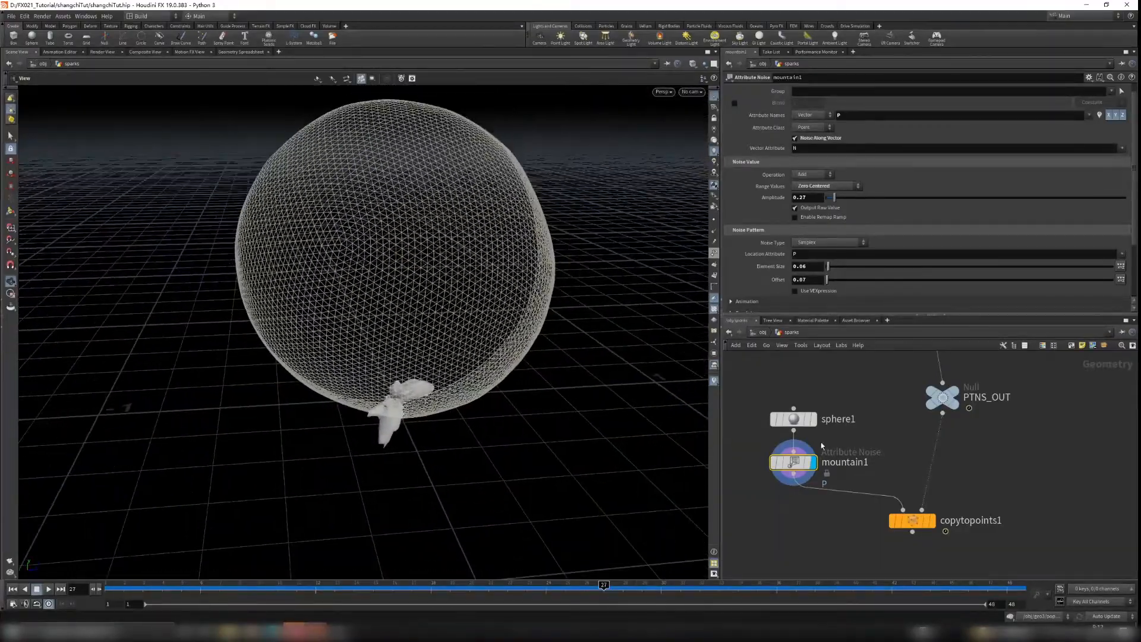
click(931, 520)
right_drag(497, 318, 598, 318)
Step: Insert a Normal node between mountain1 and copytopoints1 and set Add Normals to to Points
middle_drag(777, 513, 808, 472)
key(Tab)
text(nor)
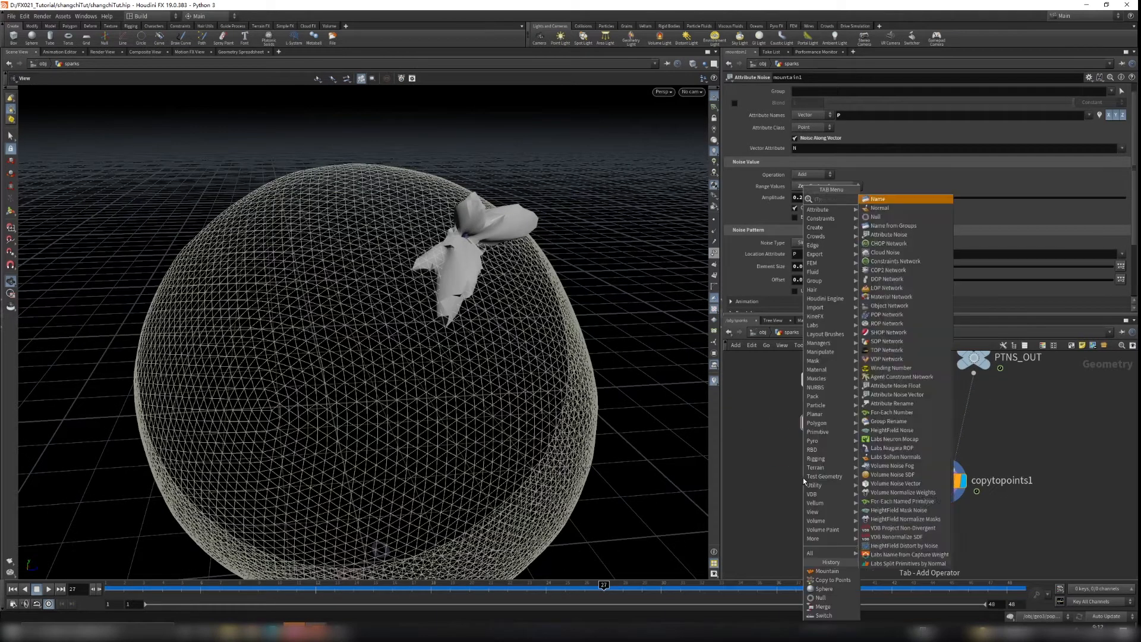
key(Return)
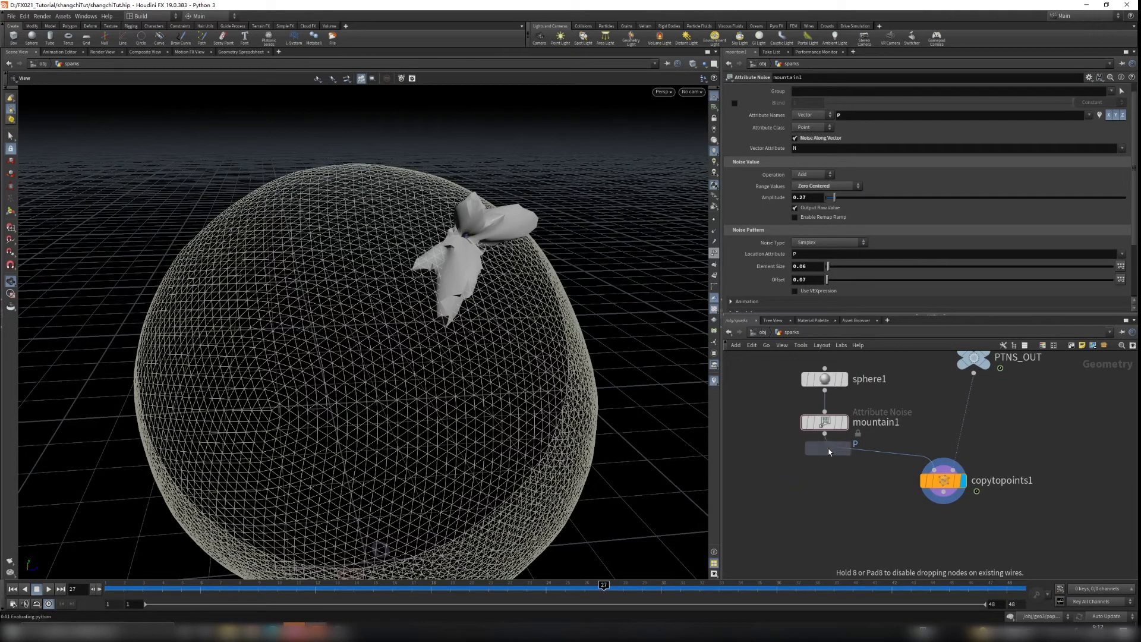
click(824, 468)
click(814, 148)
click(810, 143)
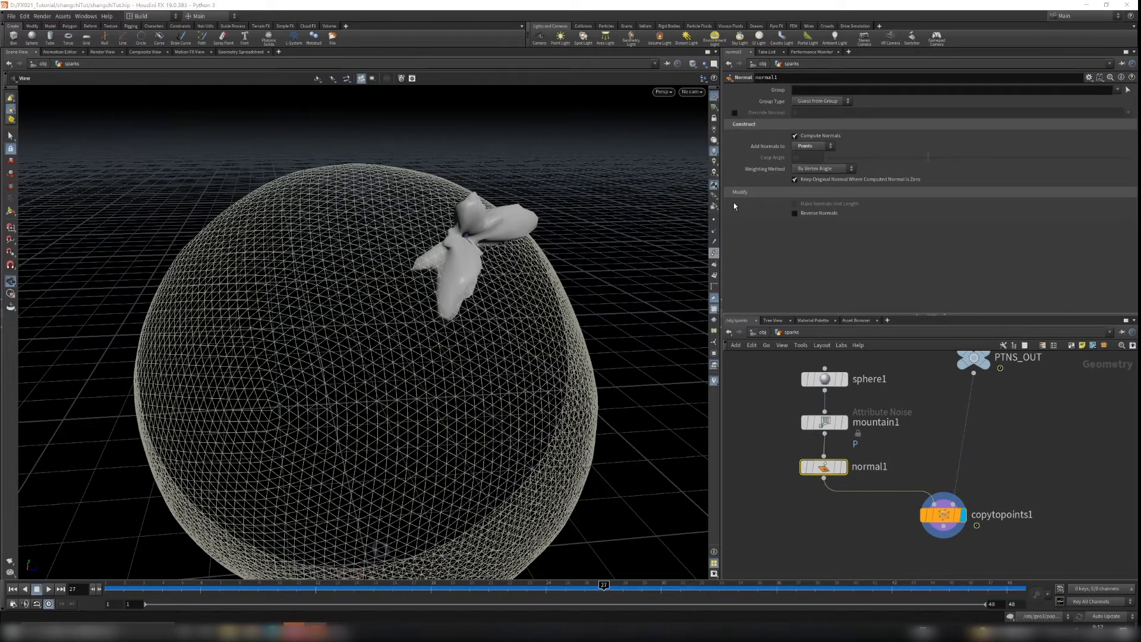
Step: Turn on the point normals display and examine the normals' directions around the deformed shape
click(715, 232)
drag(464, 213, 602, 173)
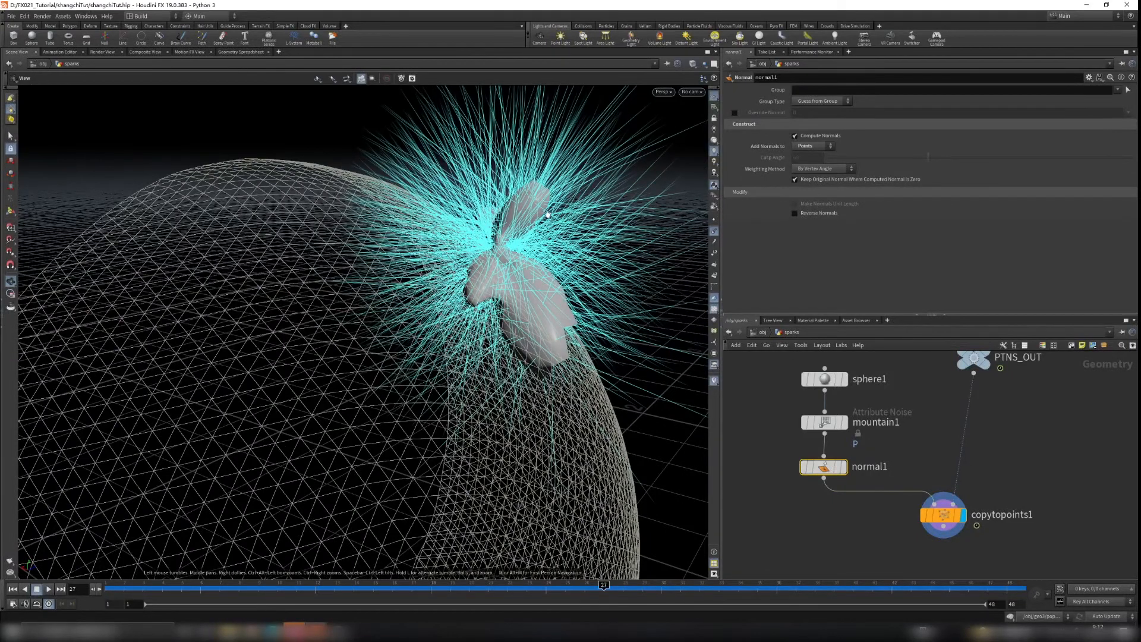
scroll(555, 229, down, 3)
Step: Move copytopoints1 farther from normal1 and add an unconnected Attribute Wrangle node in the freed space
middle_drag(1035, 519, 1032, 441)
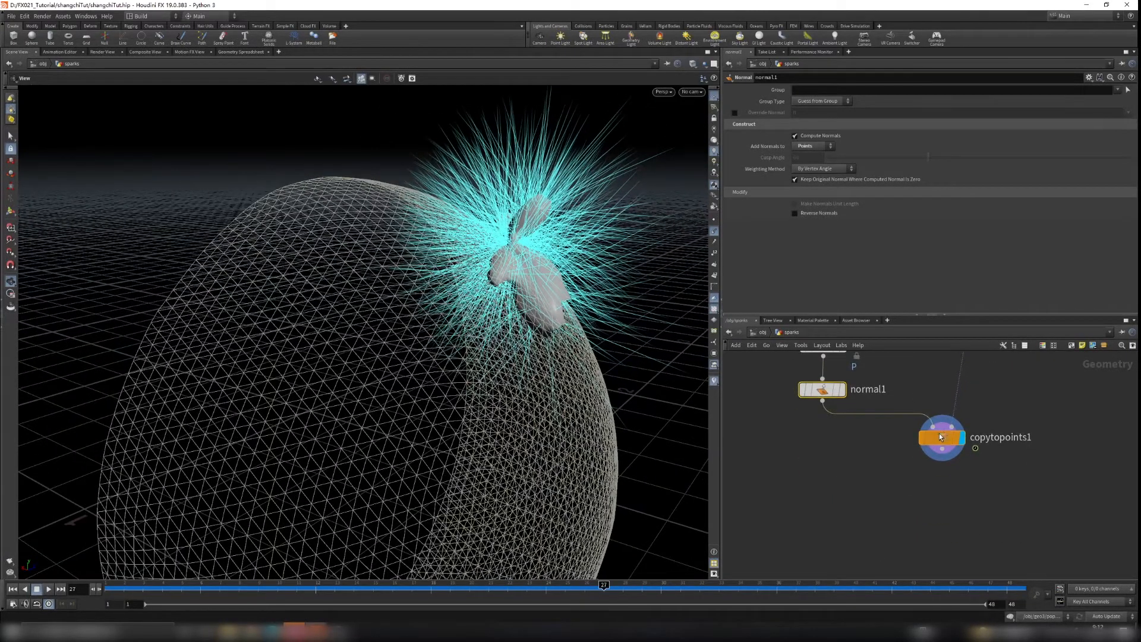
drag(940, 443, 990, 505)
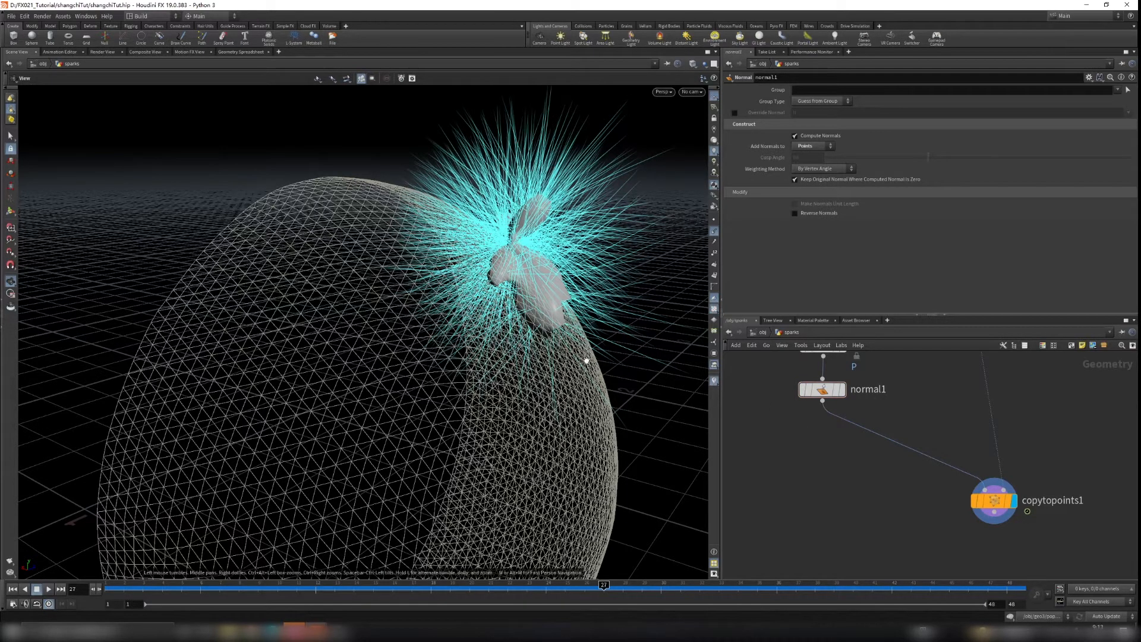
key(Tab)
text(wra)
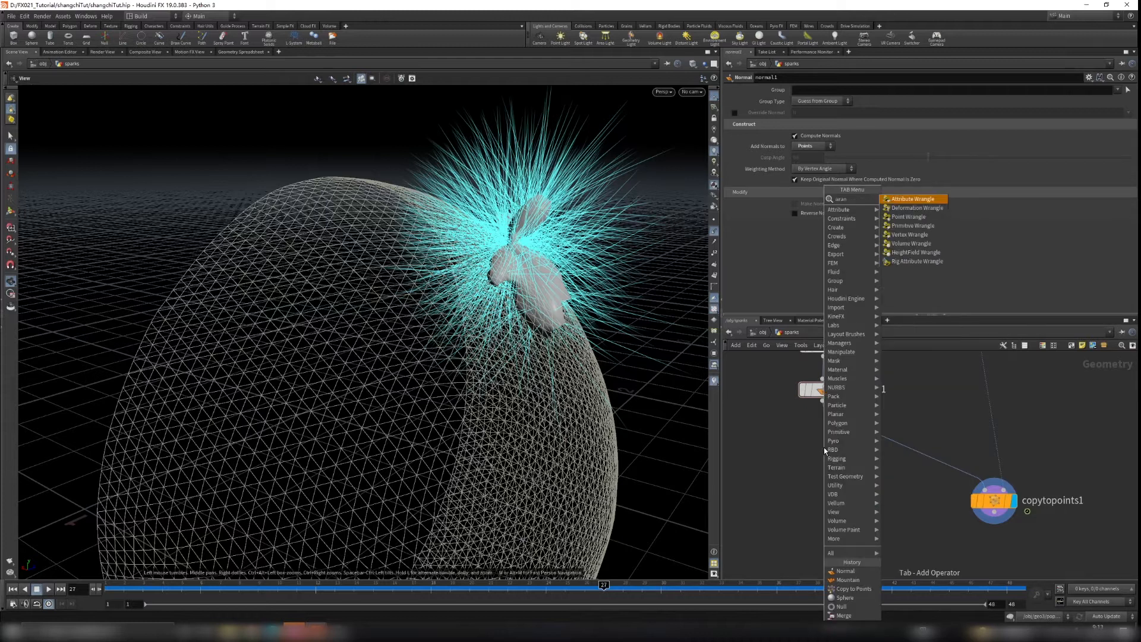
key(Return)
click(801, 453)
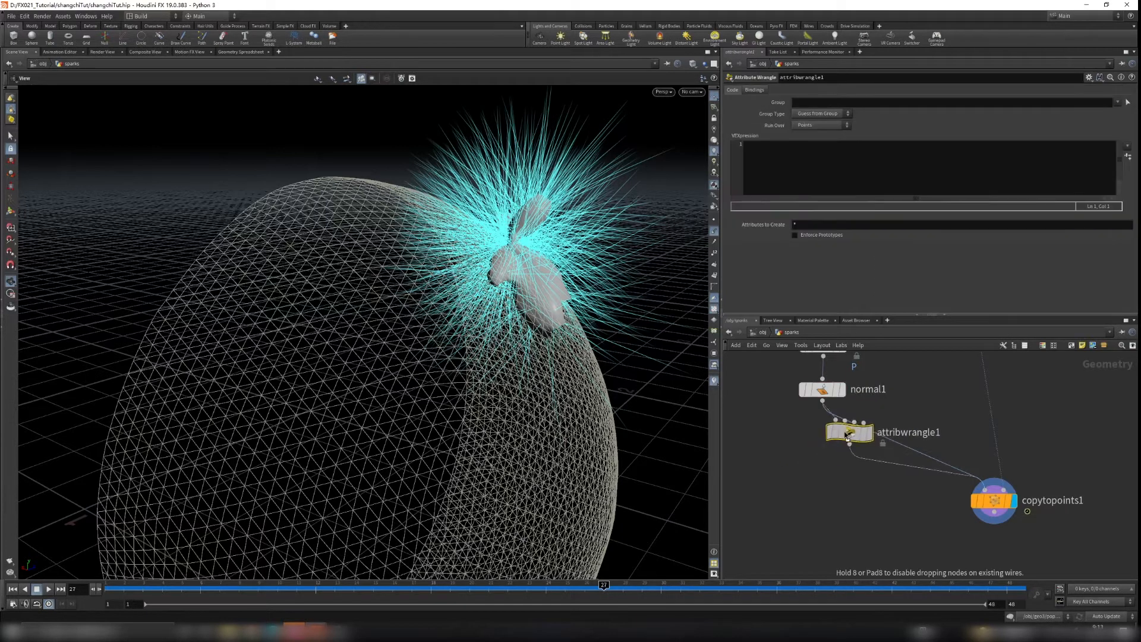
Step: Add an Attribute VOP node and wire the global N to the output's v inside its network
key(Tab)
text(vop)
key(Down)
key(Return)
click(866, 500)
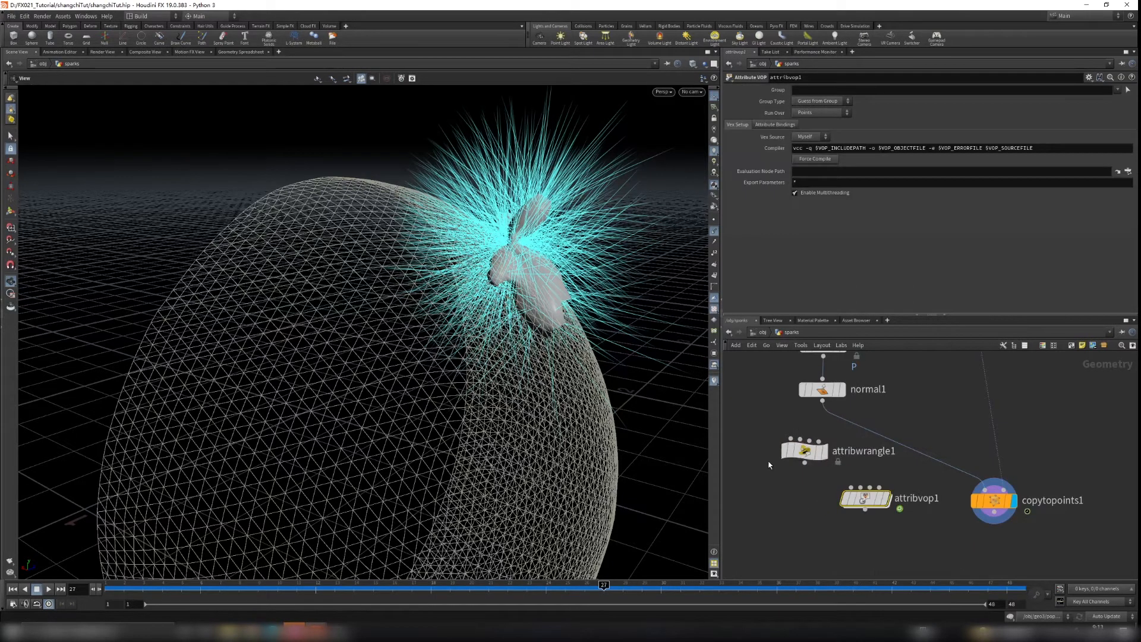
double_click(866, 498)
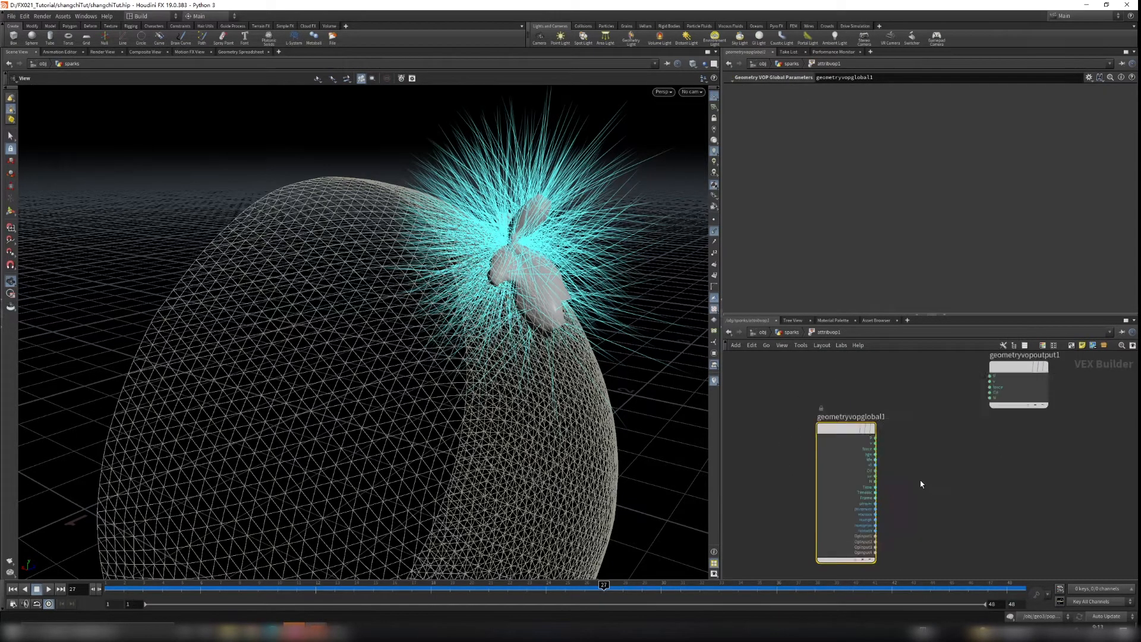
scroll(888, 451, up, 3)
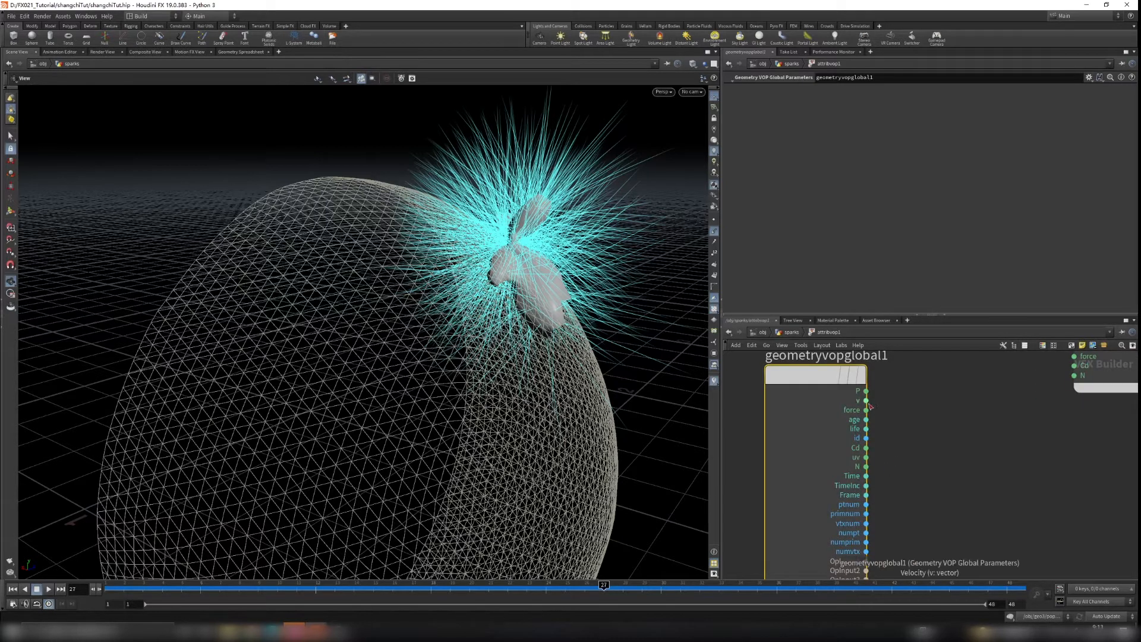
click(866, 466)
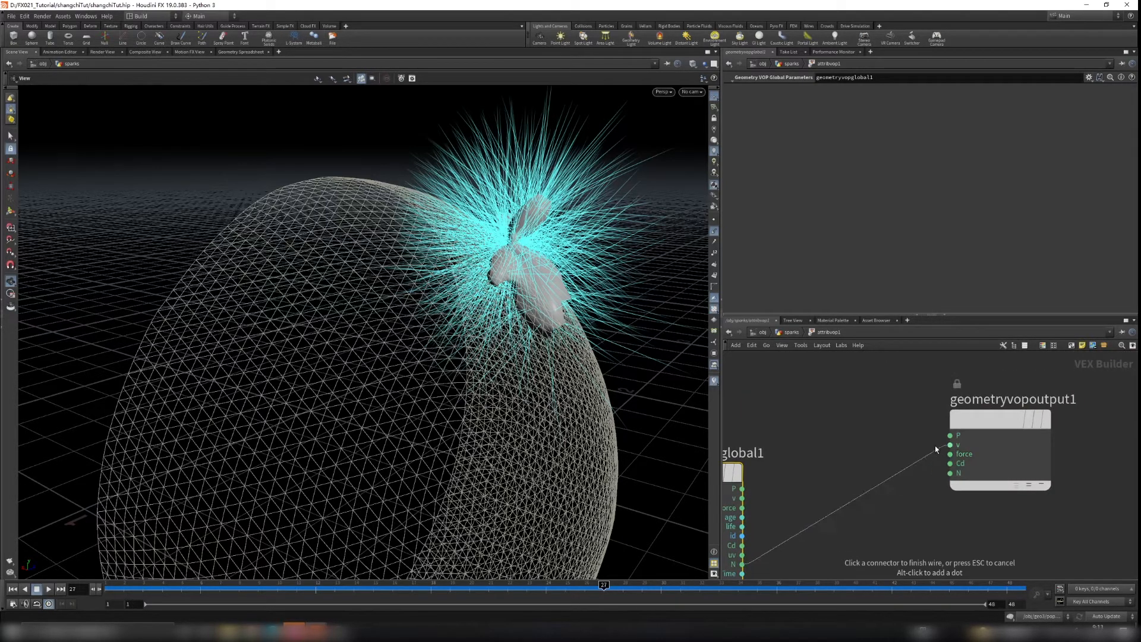
click(936, 444)
key(u)
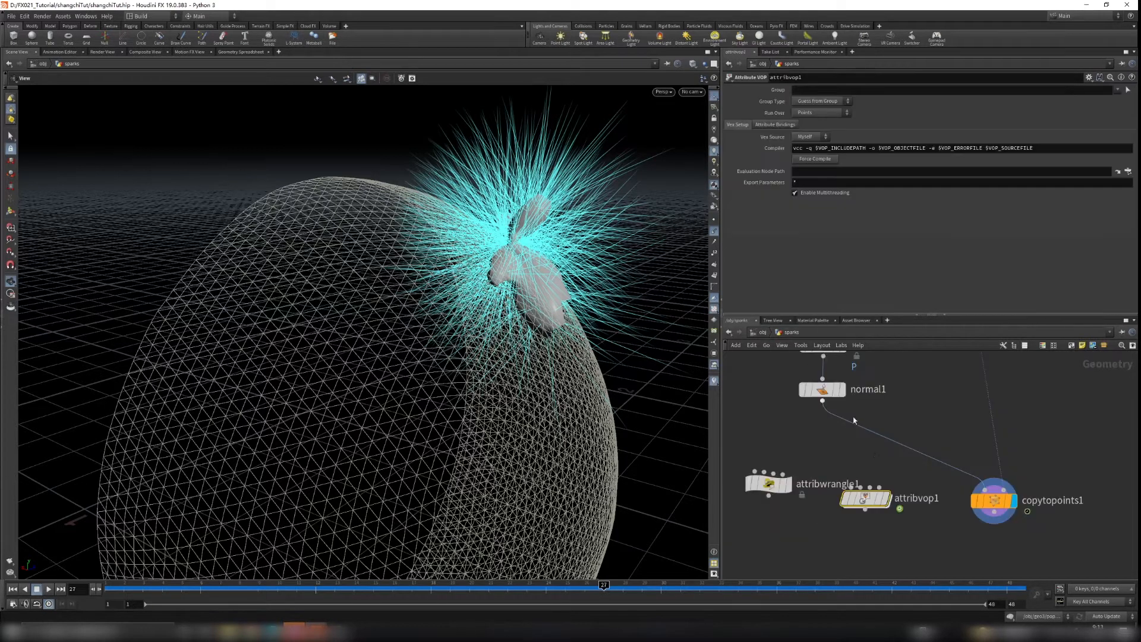
Step: Insert attribvop1 into the connection between normal1 and copytopoints1
click(889, 498)
drag(900, 509, 980, 491)
drag(865, 498, 856, 441)
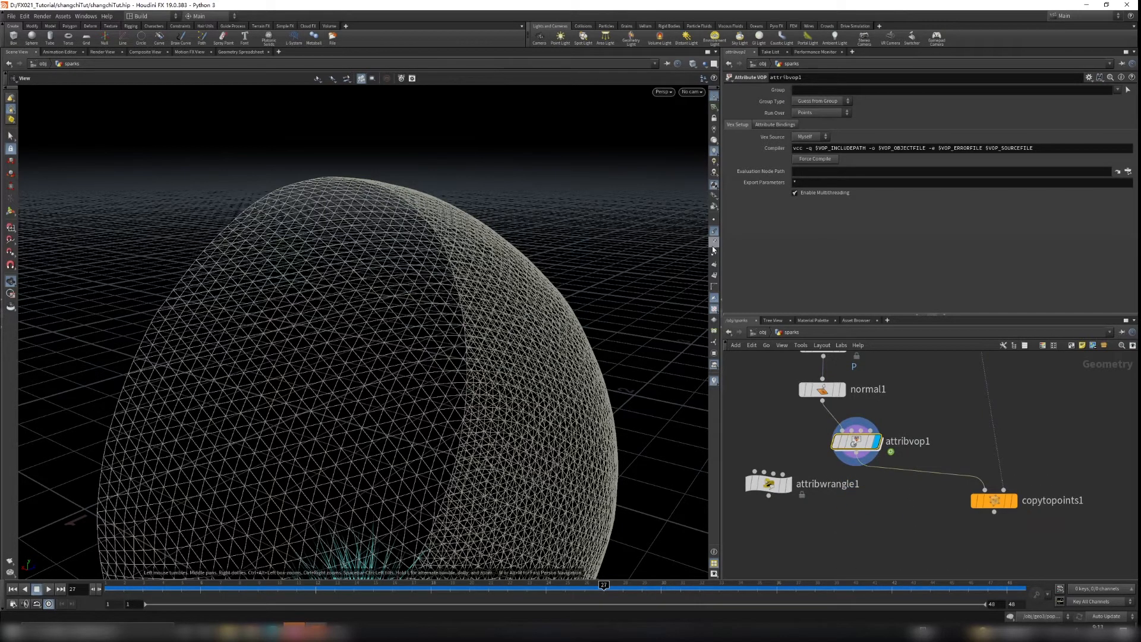
Step: Display copytopoints1 with point trails instead of point normals and examine the trails around the deformed shape
click(1013, 501)
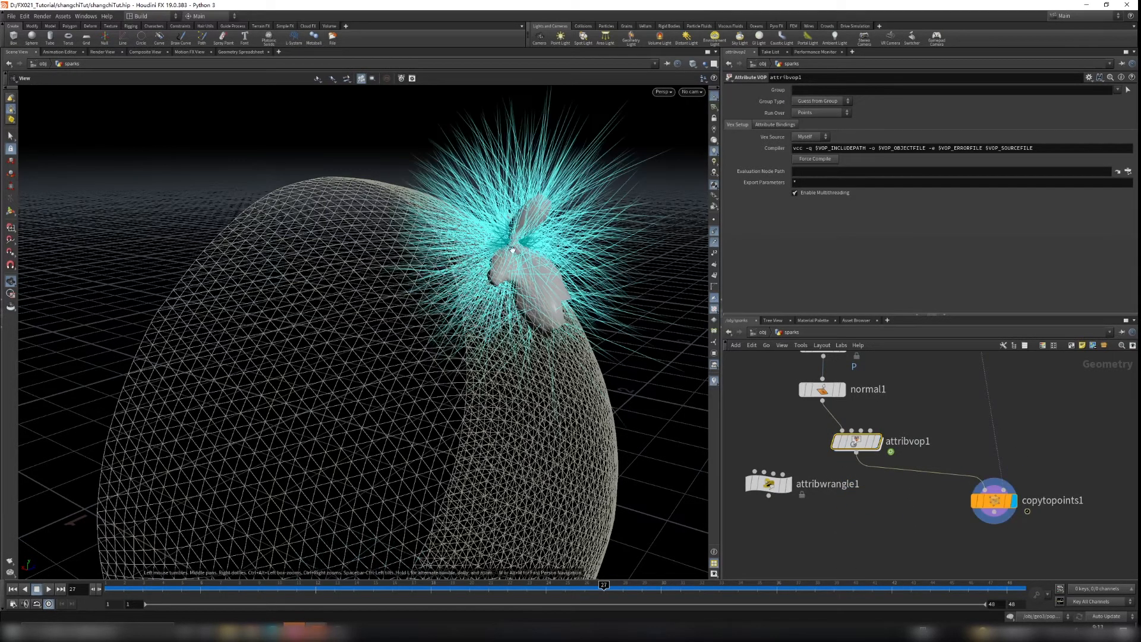
click(715, 233)
drag(565, 238, 530, 279)
scroll(529, 244, up, 5)
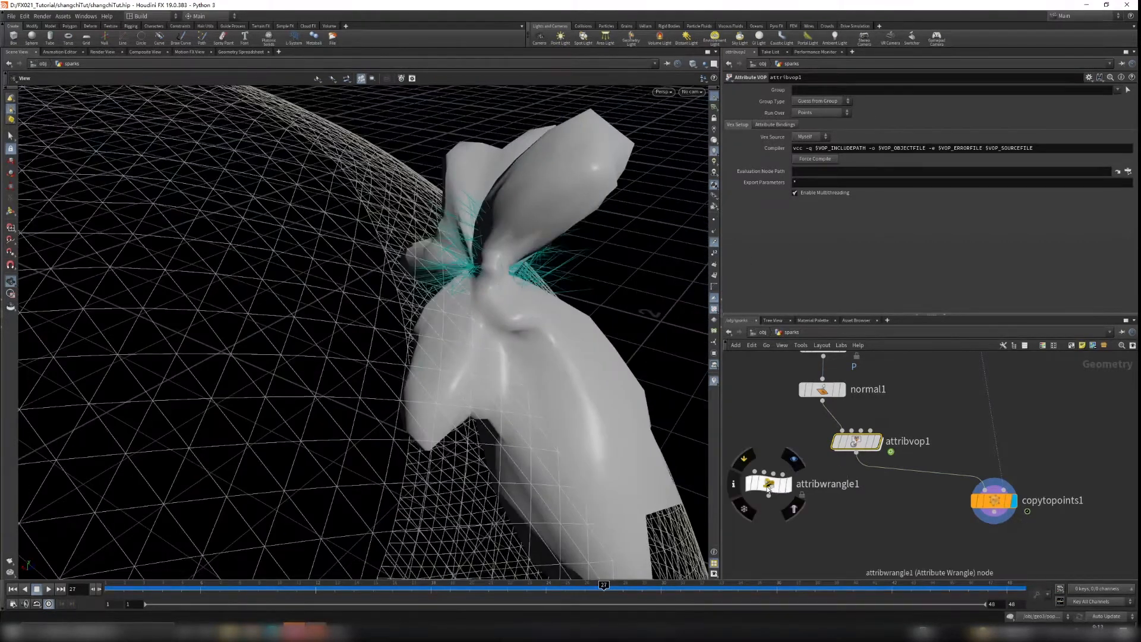
Step: Connect normal1 to attribwrangle1 and enter the VEX expression @v=@N; in the wrangle
drag(754, 479, 764, 458)
drag(822, 402, 765, 450)
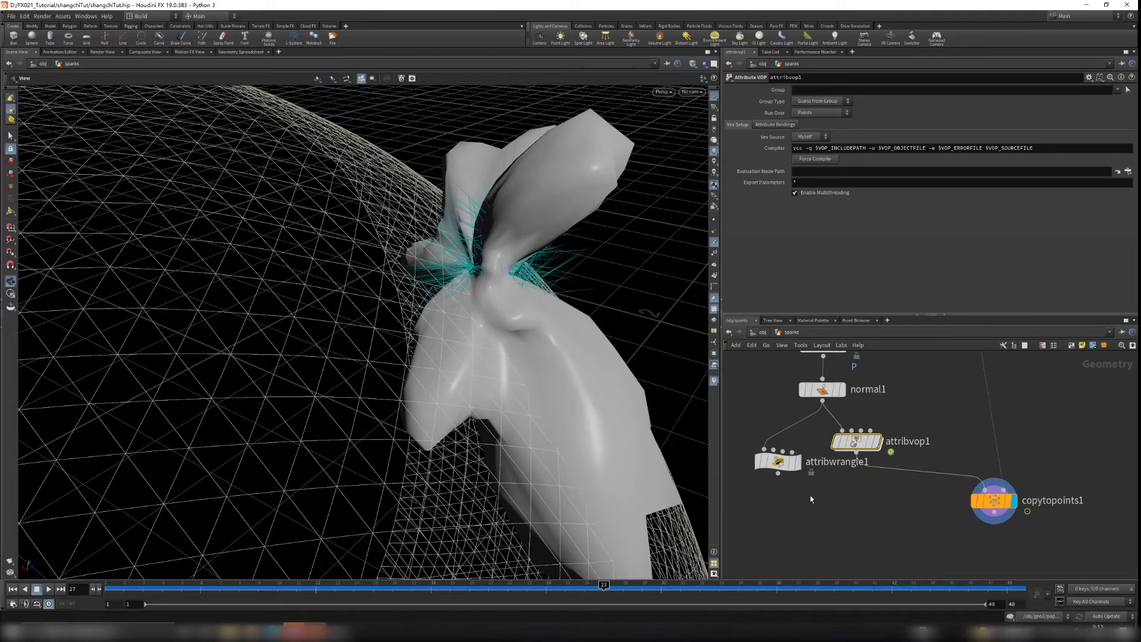
click(778, 462)
click(797, 169)
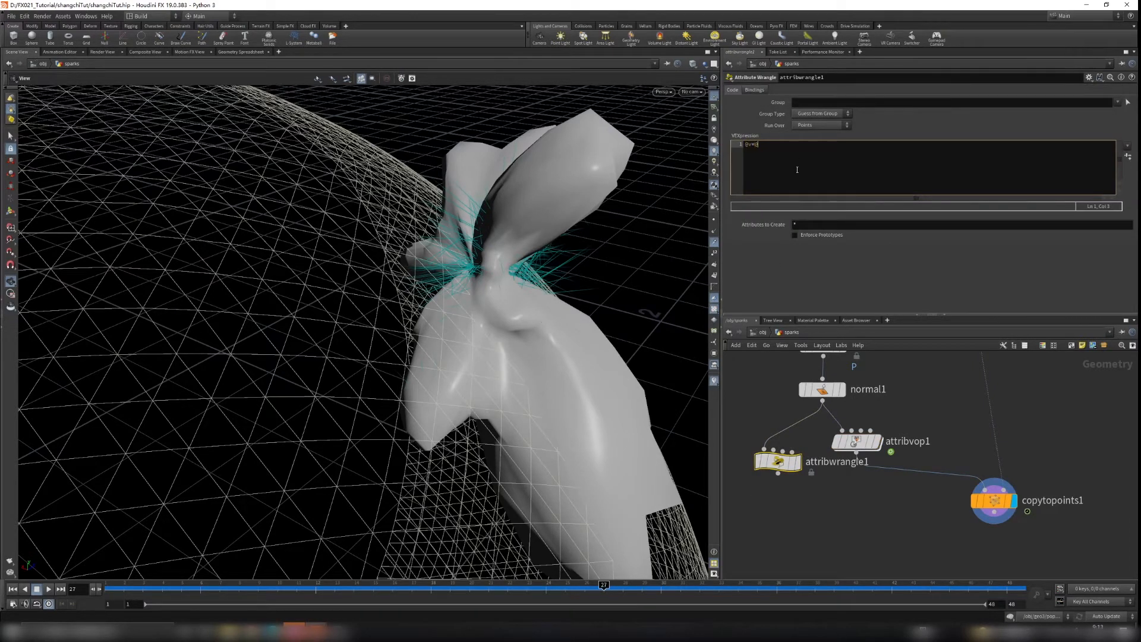
text(@v=@N;)
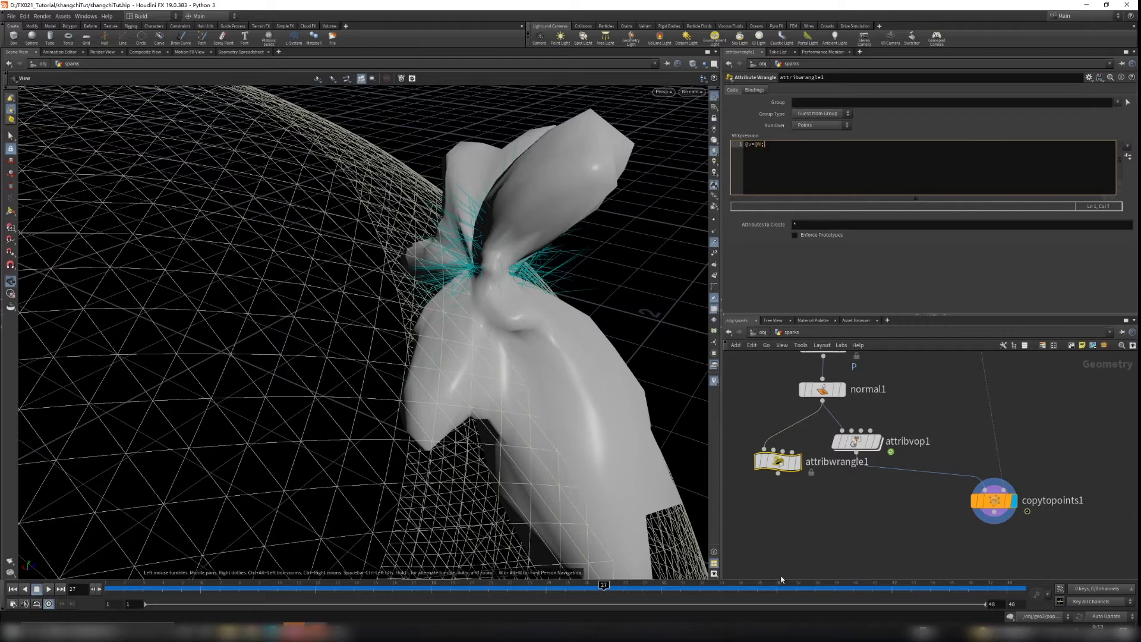
Step: Feed attribwrangle1 into copytopoints1's first input in place of attribvop1, and delete attribvop1
drag(779, 473, 985, 501)
click(980, 502)
mouse_move(893, 467)
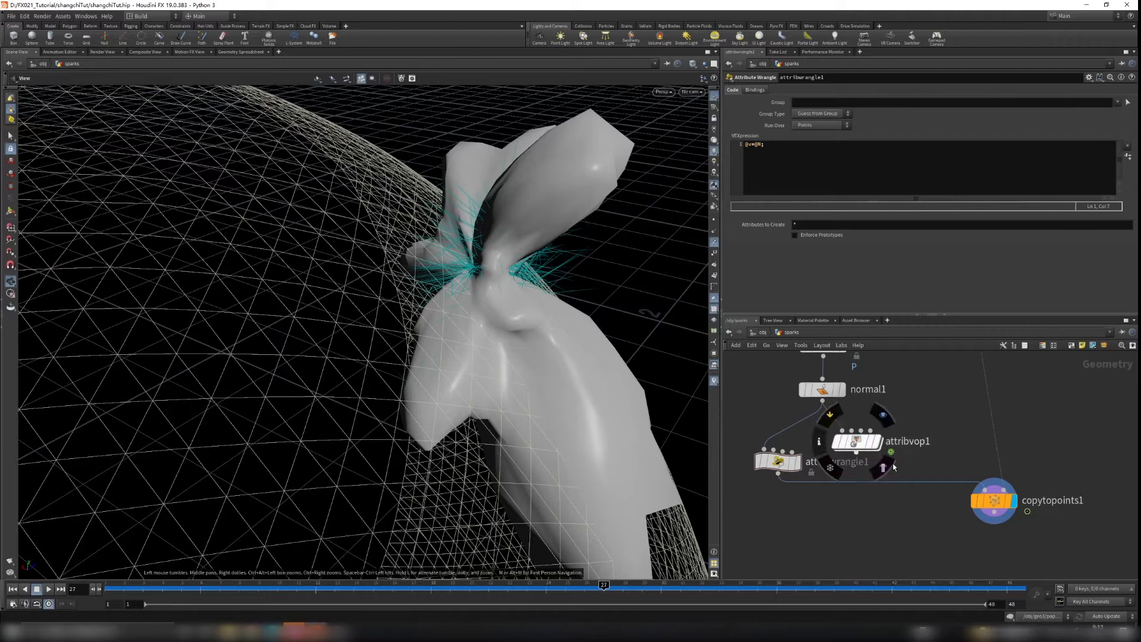
click(866, 440)
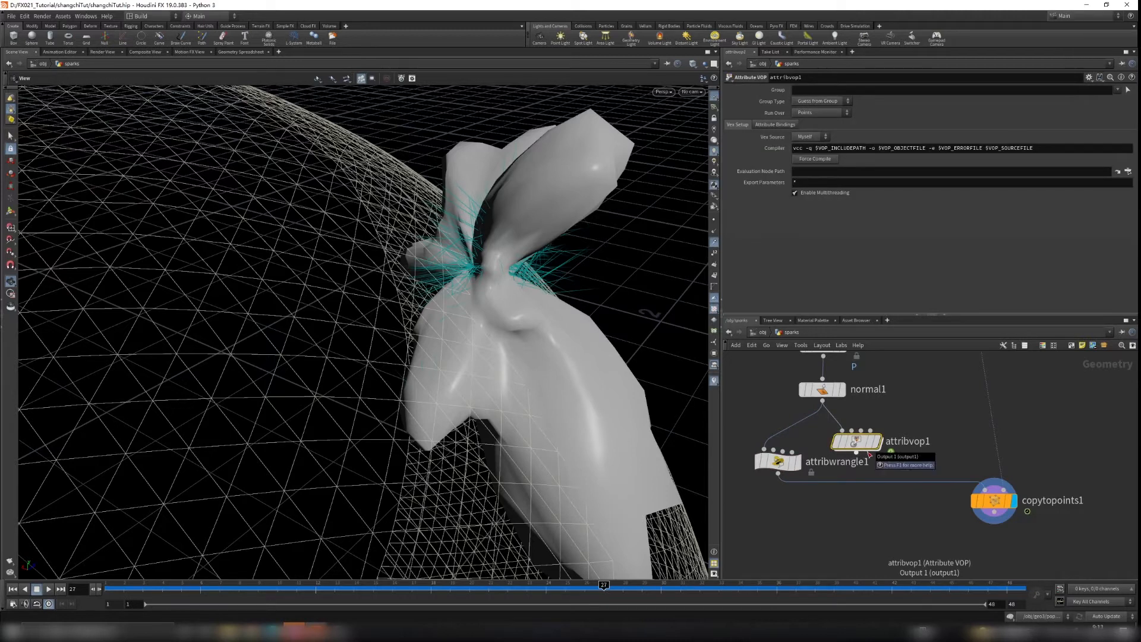
key(Delete)
Step: Place the wrangle directly below normal1 and rename it set_v
drag(761, 469, 800, 447)
key(F2)
text(set_v)
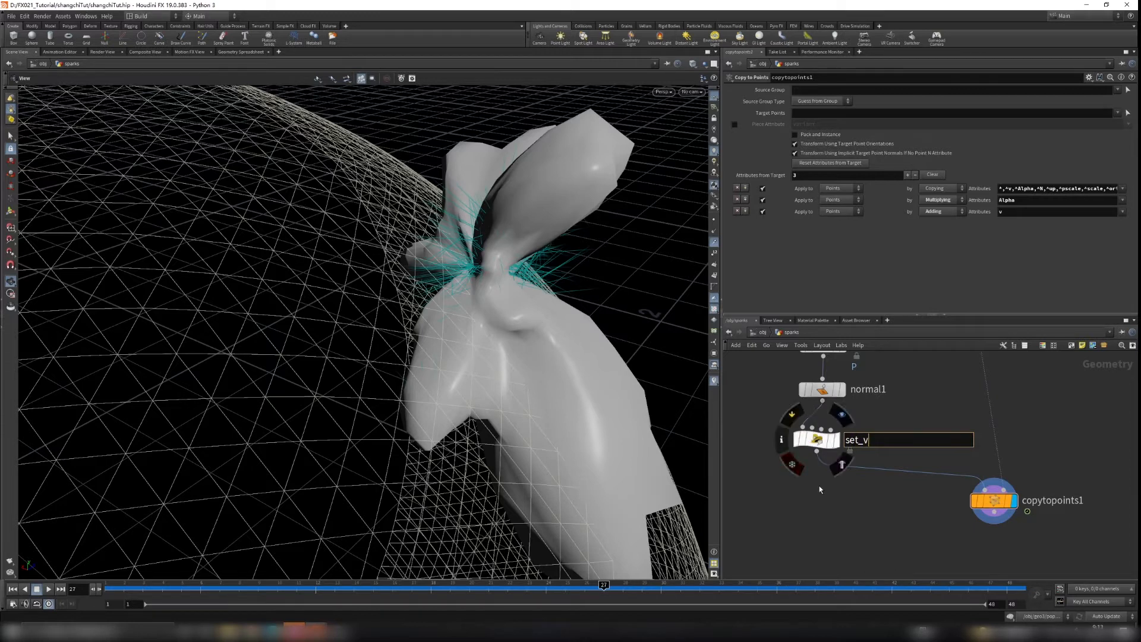
key(Return)
Step: Turn off the point trails display and examine the deformed shape on the shield from outside and inside
scroll(848, 515, down, 5)
scroll(377, 293, down, 5)
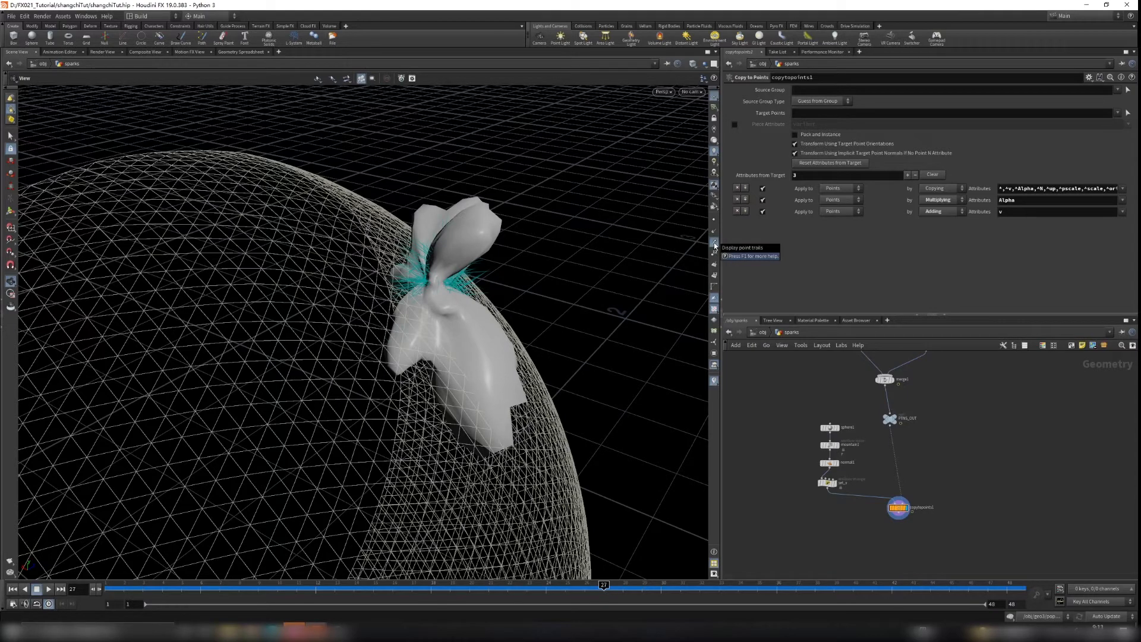
drag(586, 287, 565, 249)
right_drag(565, 250, 573, 275)
drag(573, 275, 433, 265)
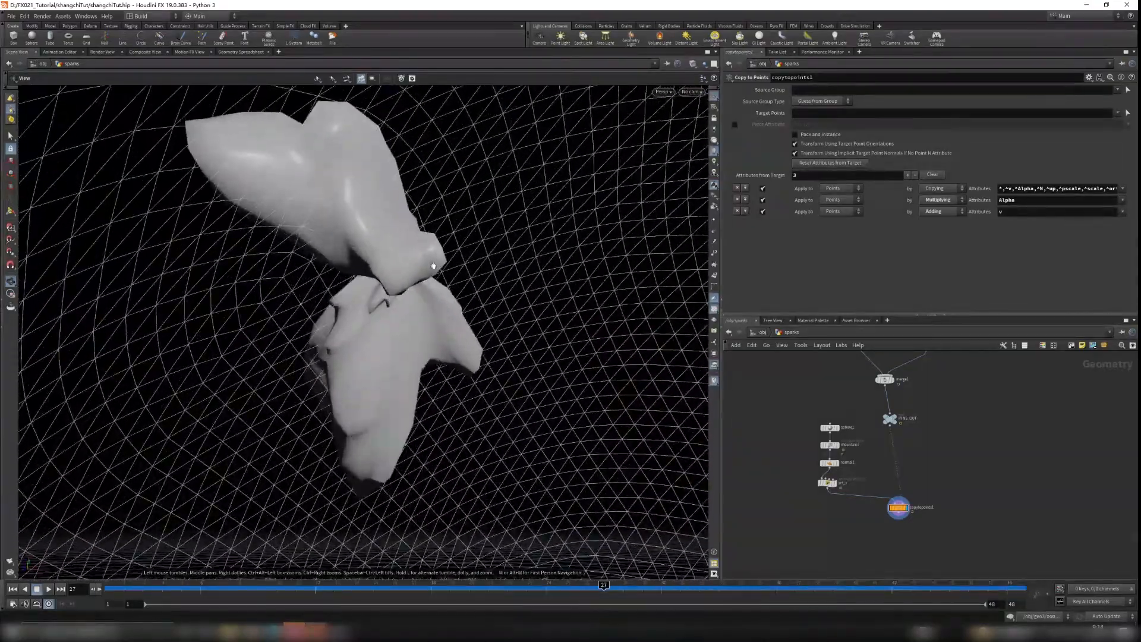
right_drag(434, 265, 466, 280)
drag(466, 280, 535, 293)
scroll(474, 242, down, 3)
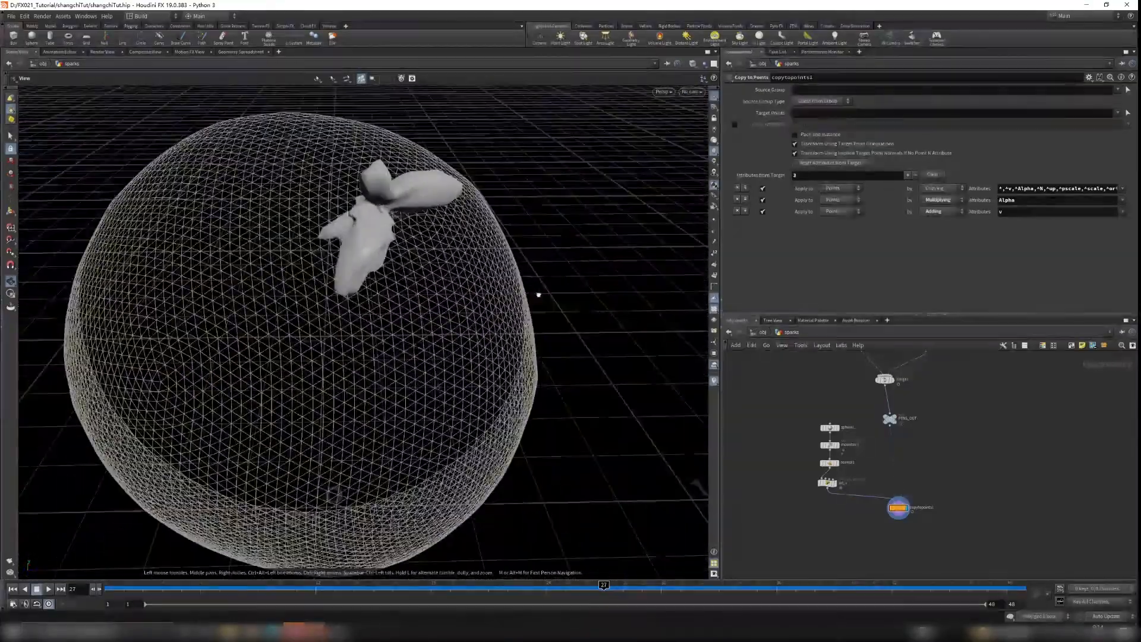
Step: Add a Boolean node below copytopoints1 and save the scene
scroll(876, 455, down, 3)
drag(828, 369, 903, 367)
middle_drag(901, 505, 900, 458)
scroll(872, 511, up, 3)
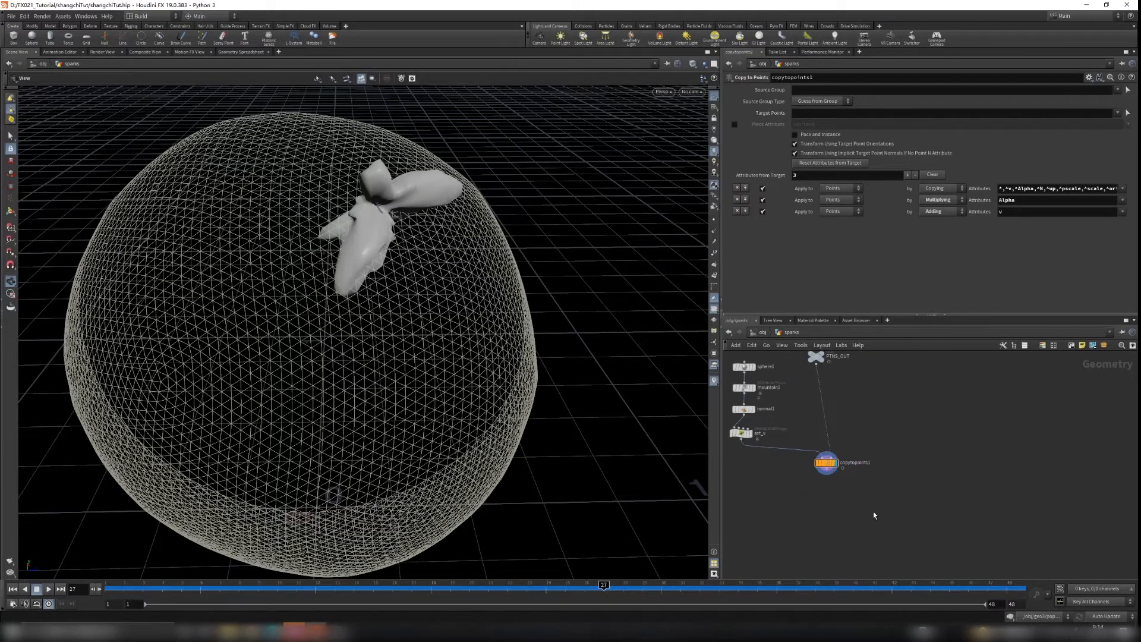
key(Tab)
text(boole)
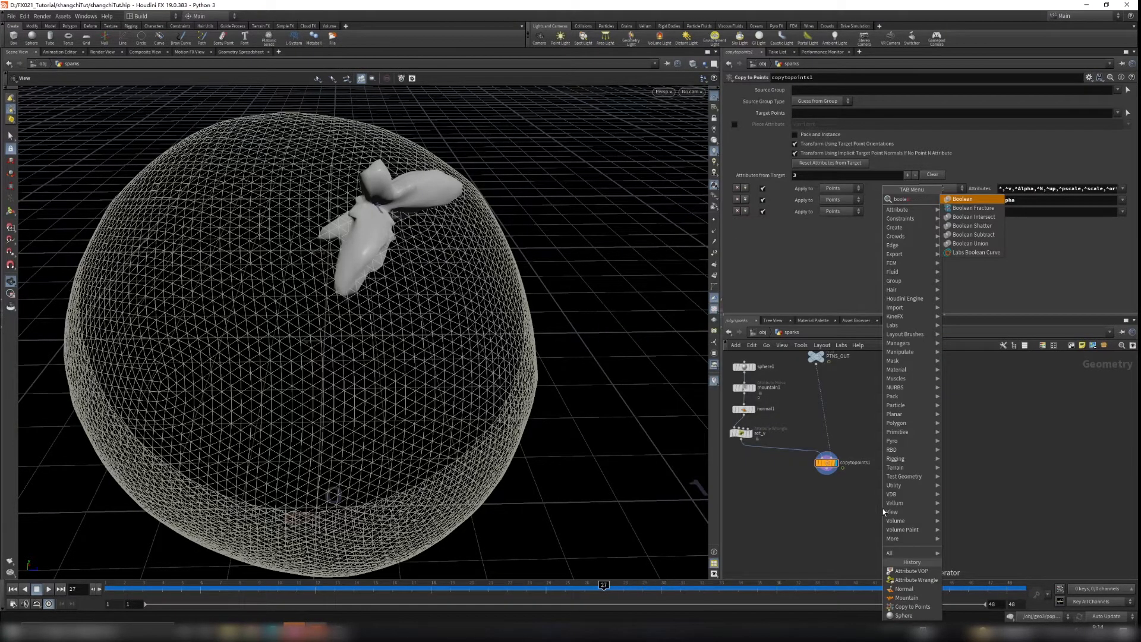
key(Return)
click(882, 508)
key(ctrl+s)
scroll(834, 471, up, 2)
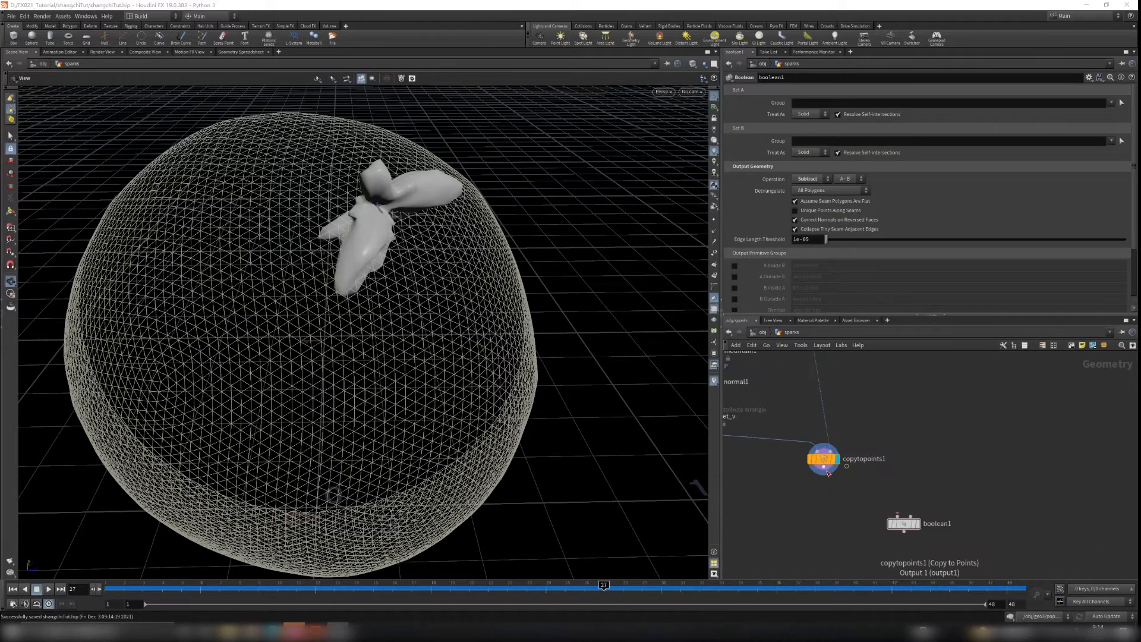
Step: Connect copytopoints1 to boolean1's first input and the upstream shield geometry to its second input
drag(846, 468, 890, 510)
scroll(914, 453, down, 3)
middle_drag(935, 415, 897, 490)
middle_drag(894, 438, 853, 489)
click(857, 423)
middle_drag(875, 552, 890, 390)
middle_drag(866, 530, 874, 451)
click(850, 472)
scroll(847, 473, up, 3)
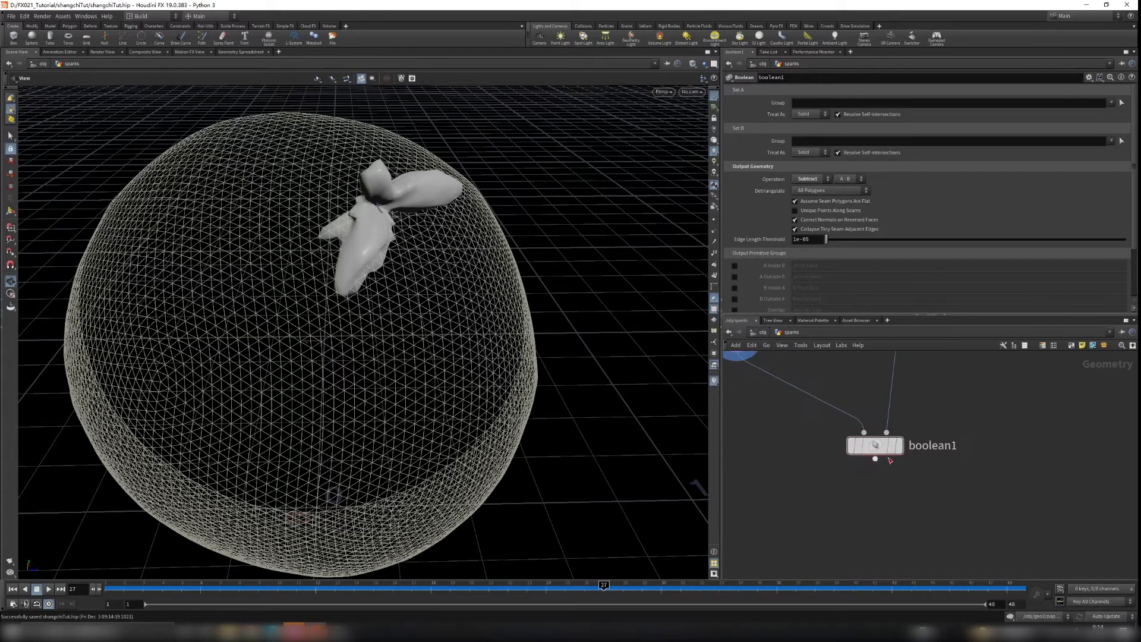
Step: Display boolean1 and examine the subtracted shape on the shield's surface
click(903, 449)
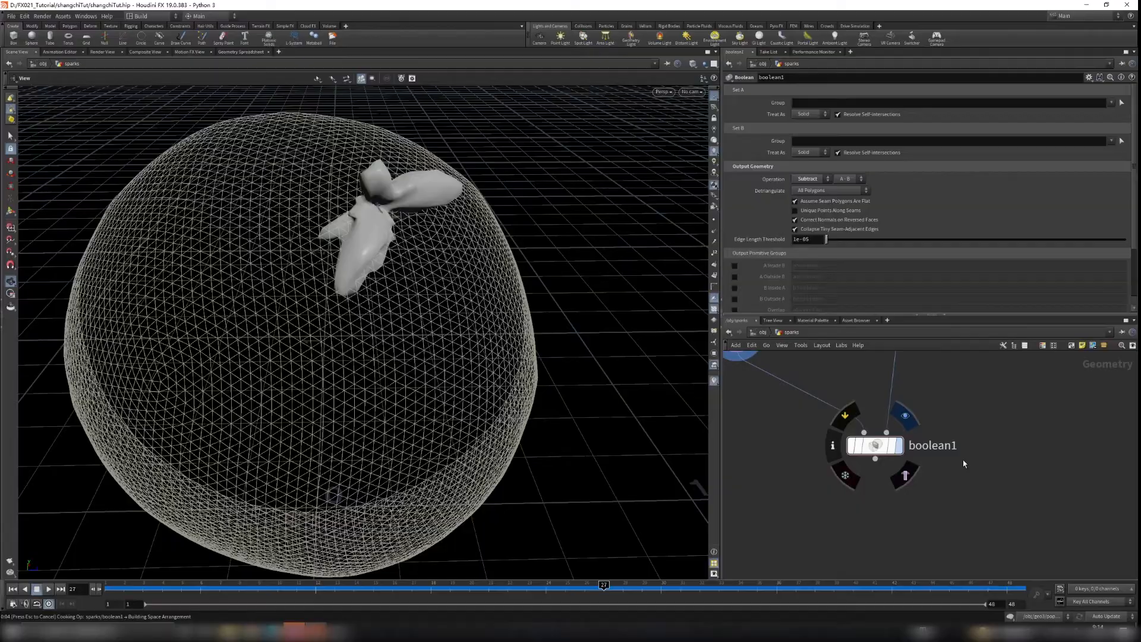
scroll(364, 210, up, 3)
mouse_move(364, 210)
mouse_down()
mouse_move(499, 226)
mouse_move(576, 178)
mouse_move(356, 224)
mouse_move(420, 243)
mouse_move(471, 237)
mouse_move(448, 237)
mouse_move(499, 297)
mouse_move(486, 254)
mouse_move(680, 229)
mouse_move(492, 366)
mouse_move(559, 278)
mouse_move(364, 365)
mouse_move(423, 273)
mouse_move(333, 262)
mouse_move(369, 233)
mouse_move(361, 224)
mouse_up()
scroll(786, 431, down, 2)
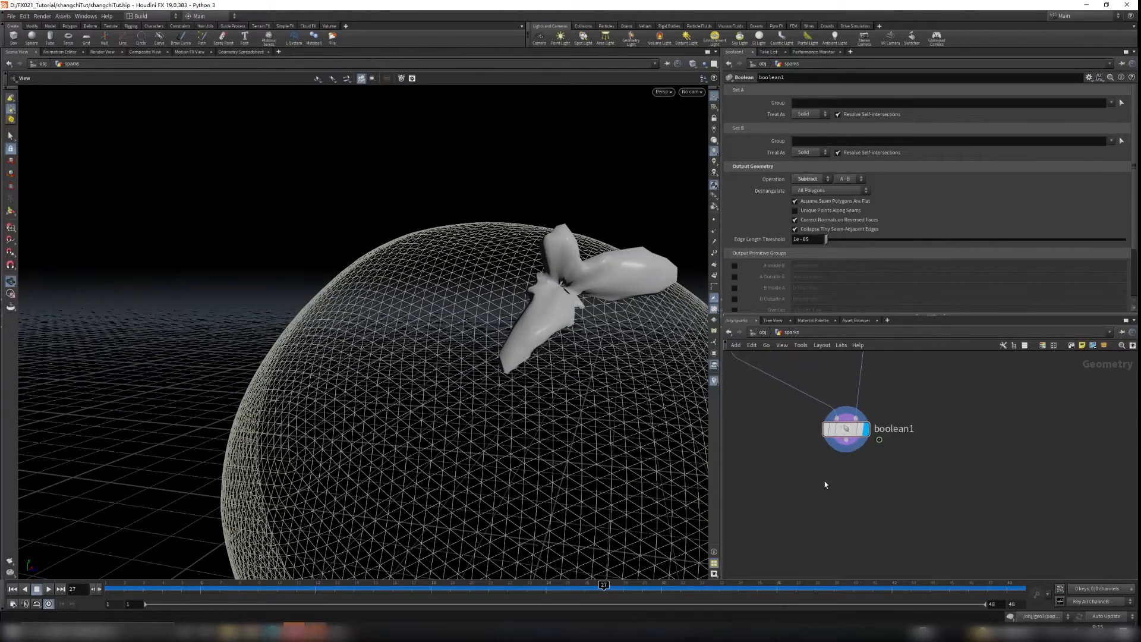
Step: Add a File Cache node below boolean1 and connect boolean1's output to it
scroll(825, 484, up, 1)
key(Tab)
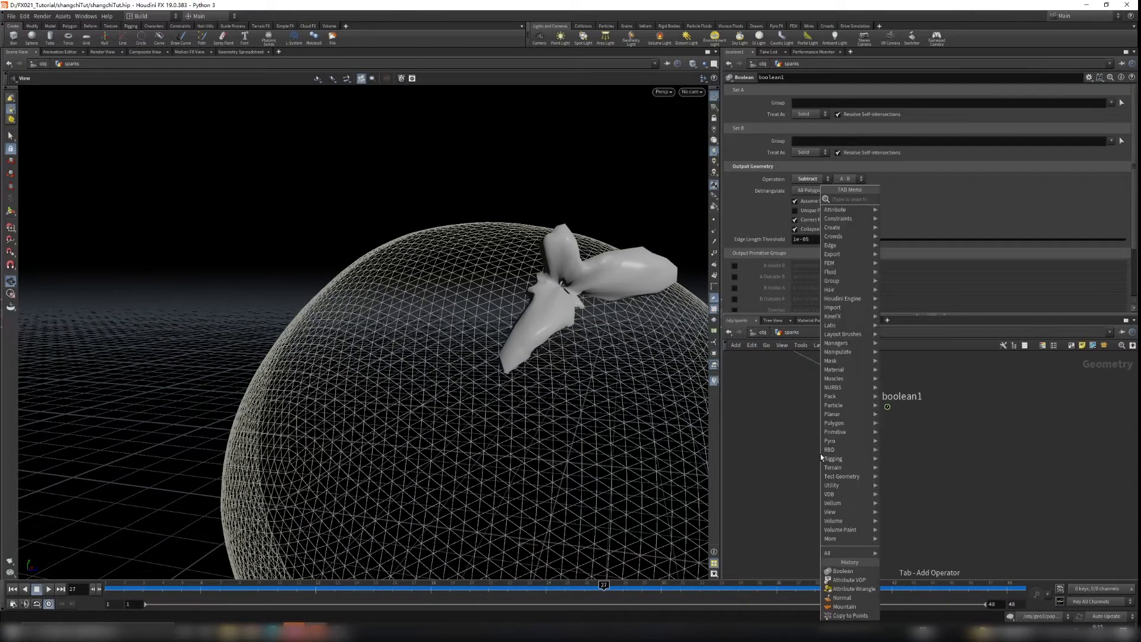
text(filecach)
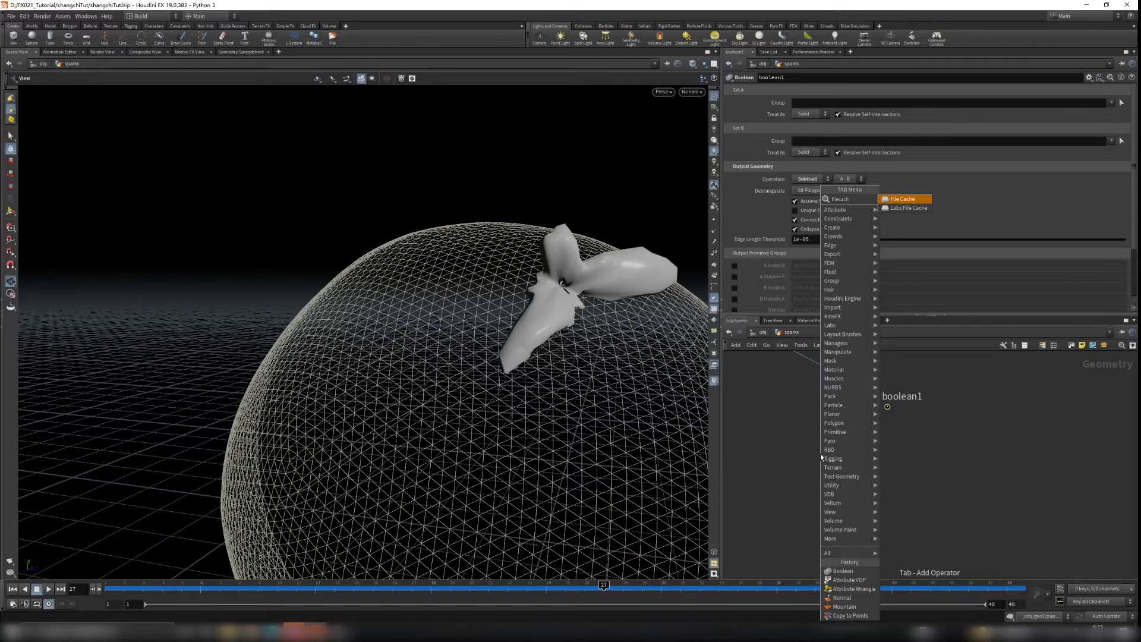
text(e)
key(Return)
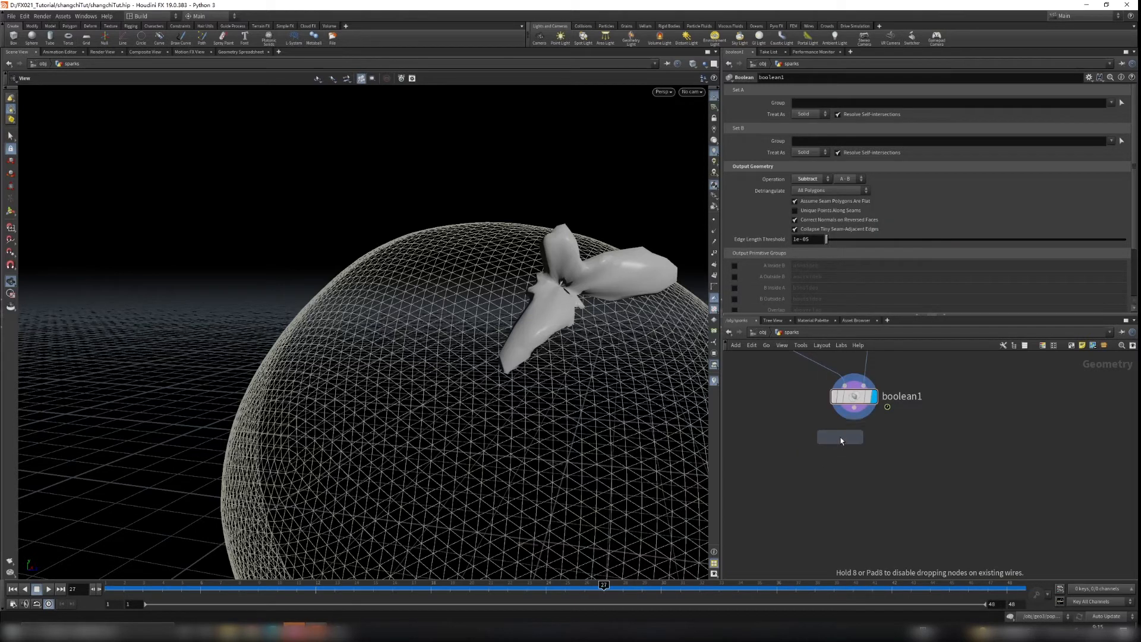
click(850, 484)
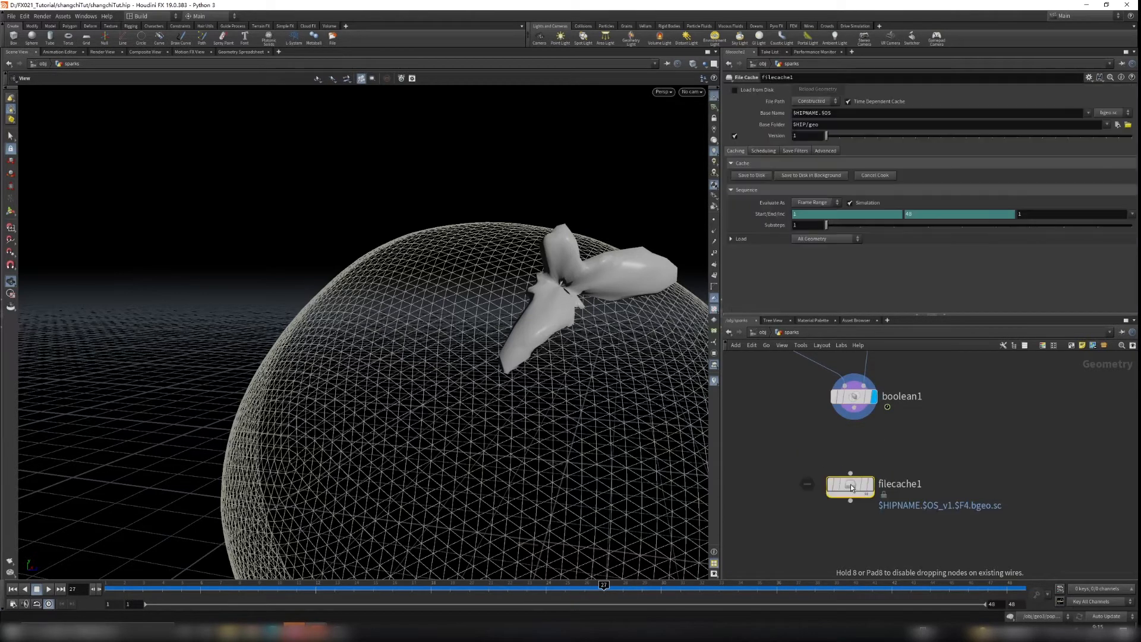
drag(795, 382, 931, 436)
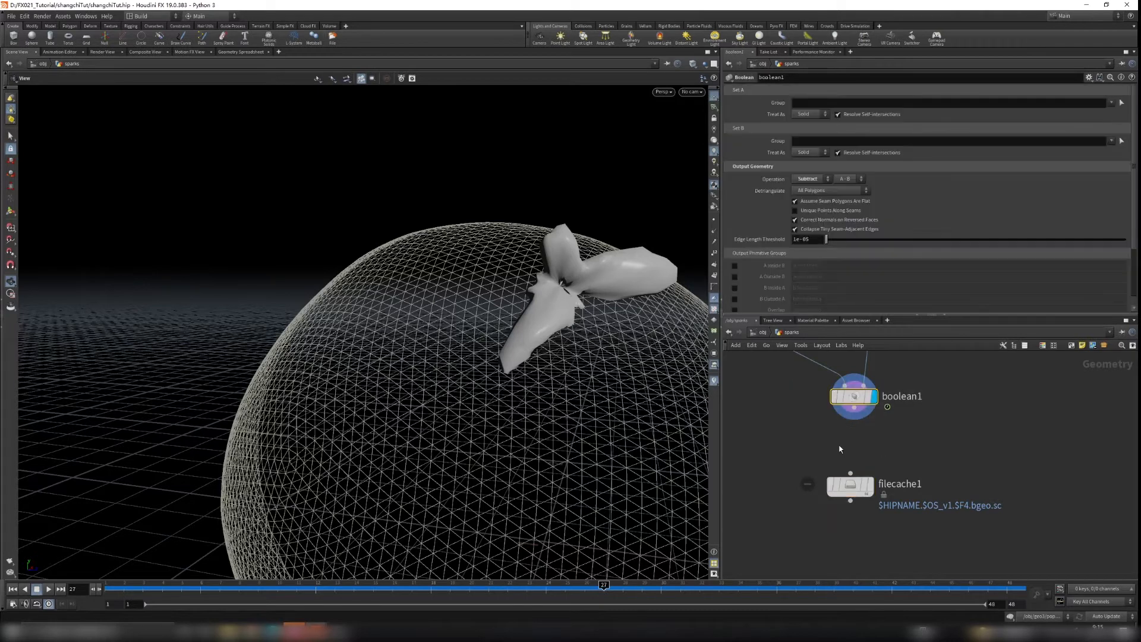
drag(854, 408, 850, 473)
drag(848, 484, 855, 490)
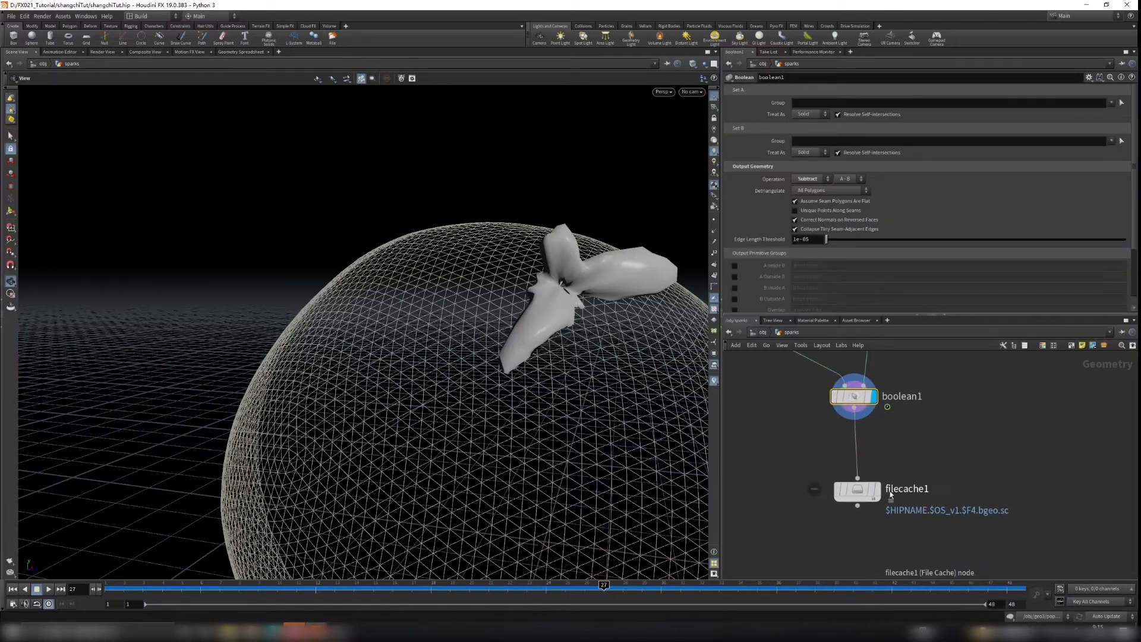
Step: Set the display to filecache1 and open its parameters
mouse_move(881, 488)
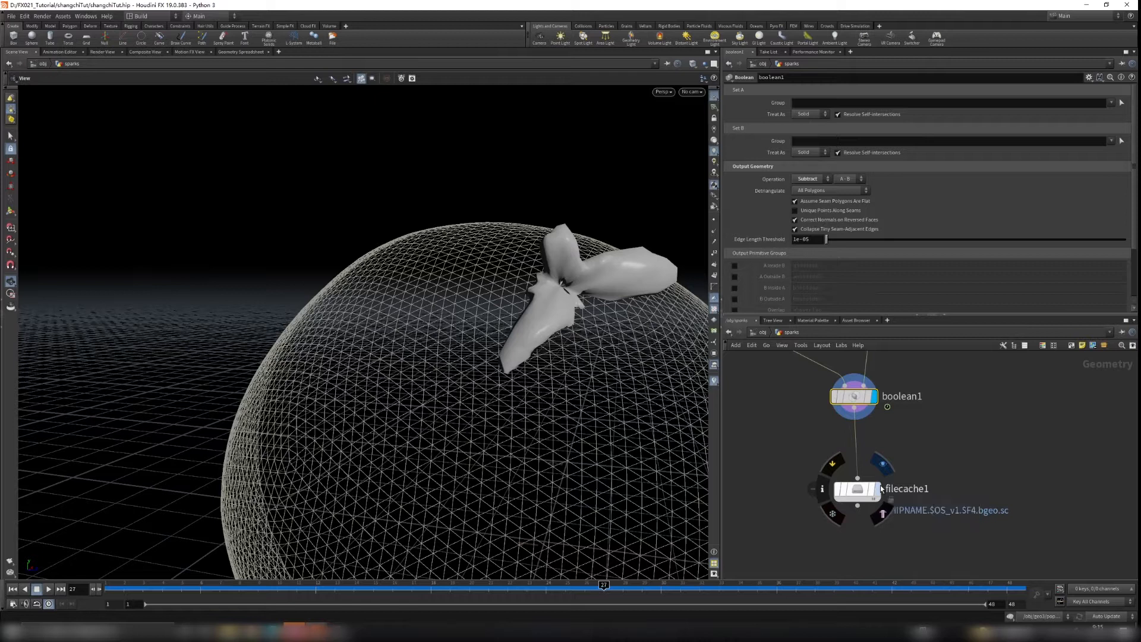
click(880, 485)
click(857, 489)
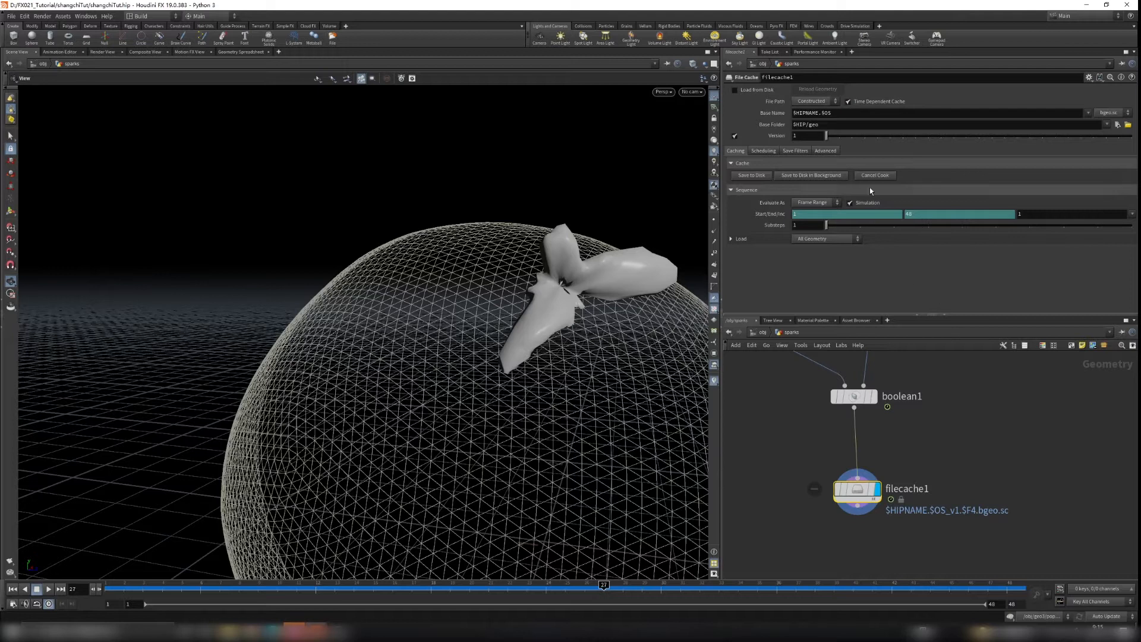
Step: Set filecache1's File Path to Explicit and its Geometry File to $HIP/geo/$OS/$OS.$F.bgeo.sc
click(817, 102)
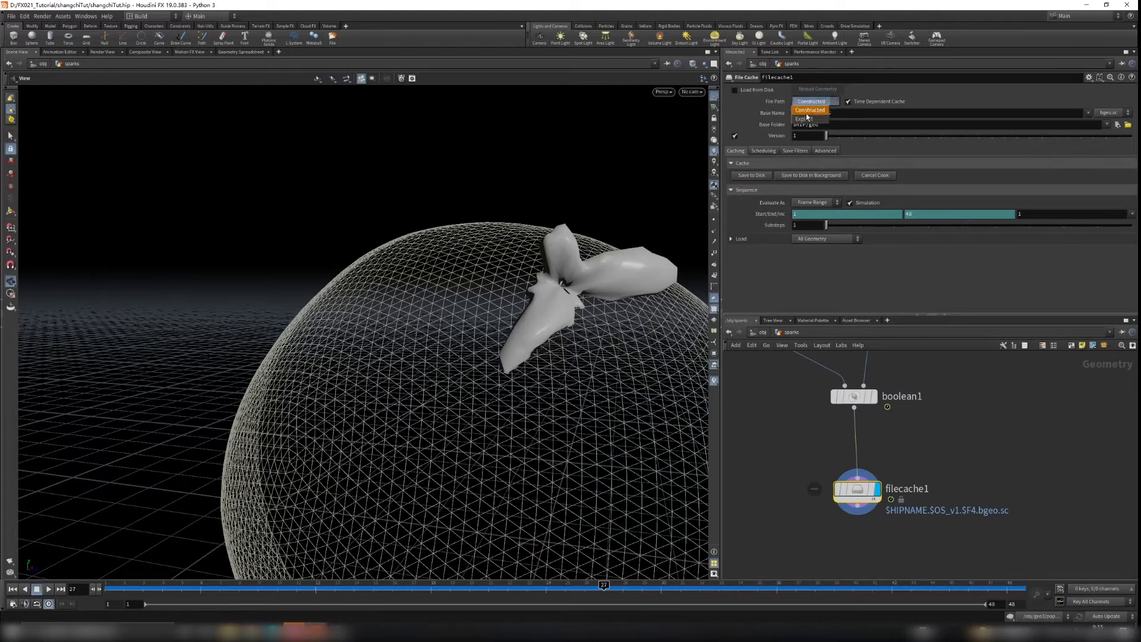
click(803, 119)
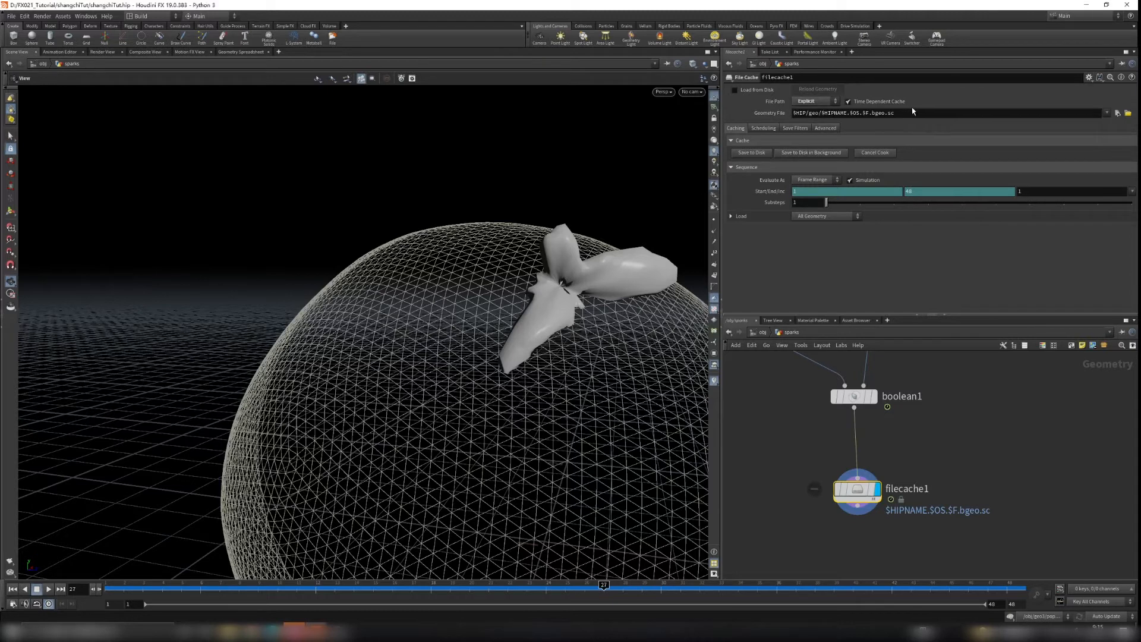
drag(913, 112, 805, 112)
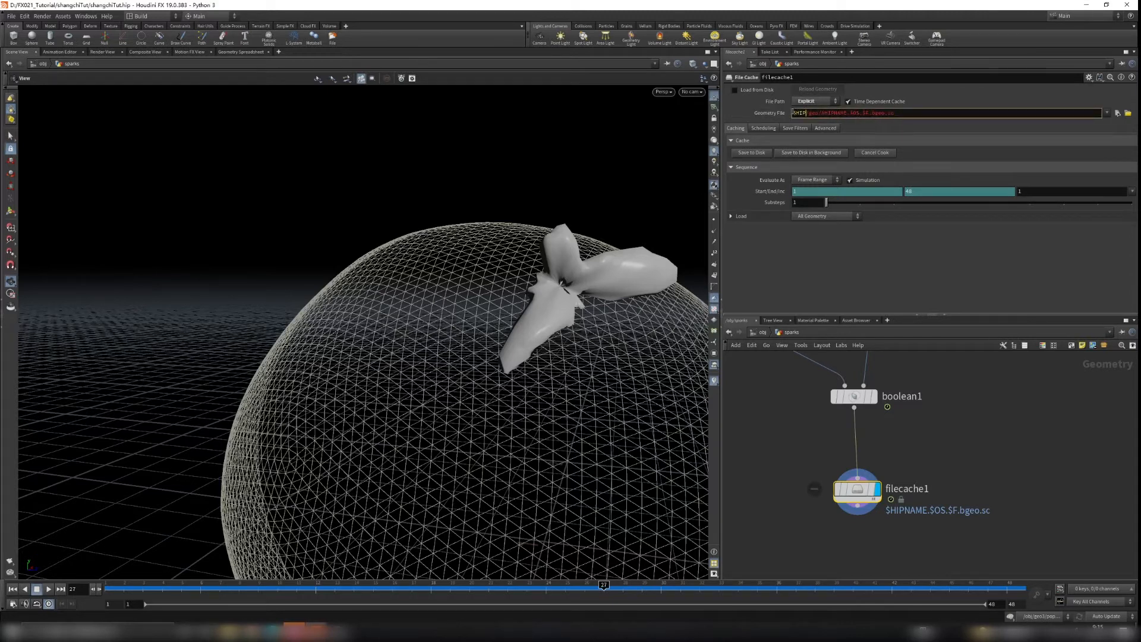
drag(795, 113, 802, 114)
drag(809, 113, 817, 113)
drag(824, 113, 850, 113)
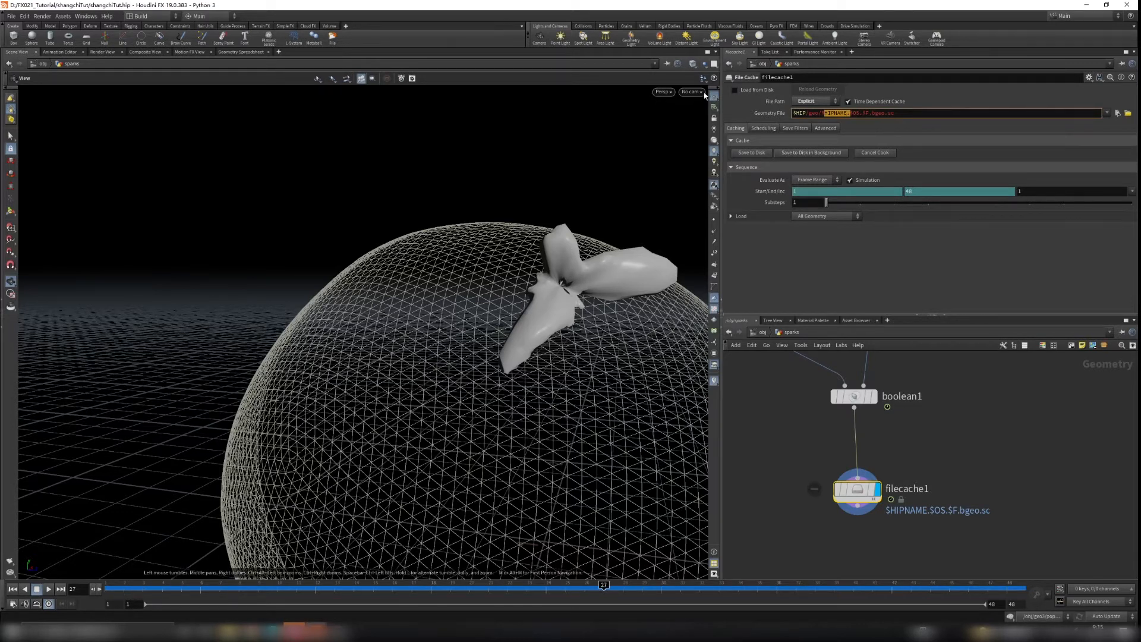
drag(822, 113, 847, 113)
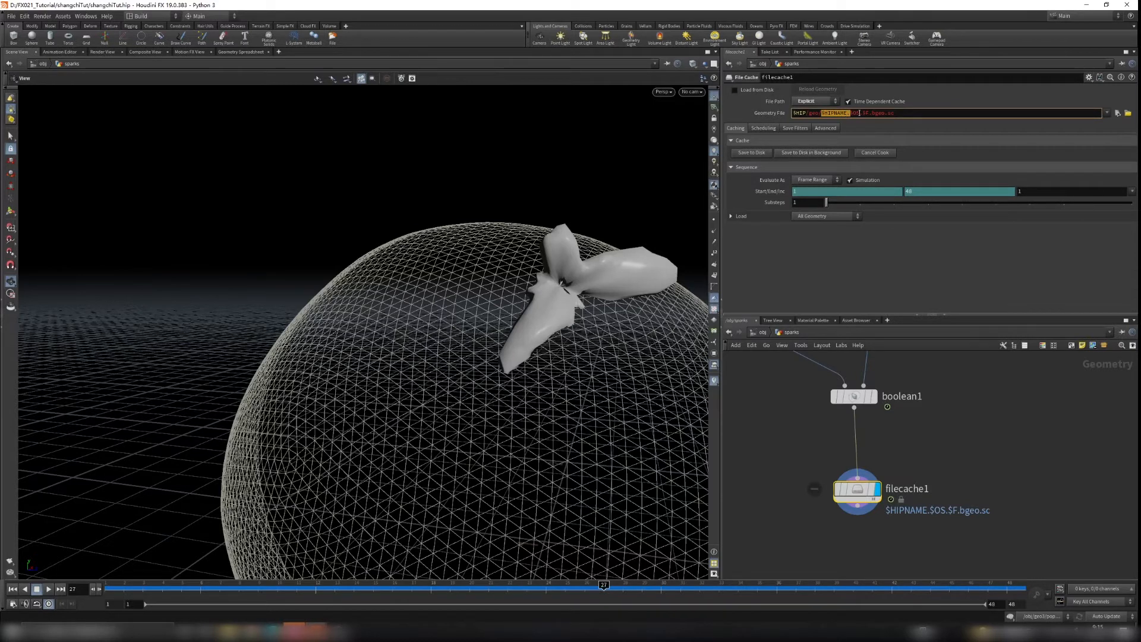
key(BackSpace)
text($OS/)
key(Return)
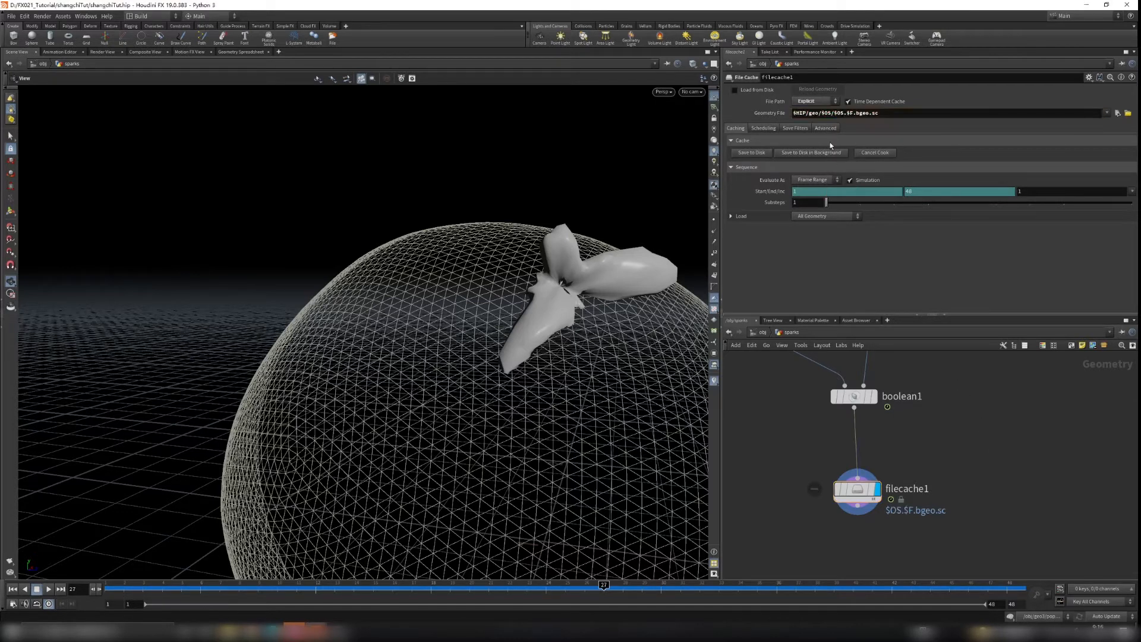
Step: Rename the filecache1 node to explosion_geo_filecache
click(823, 113)
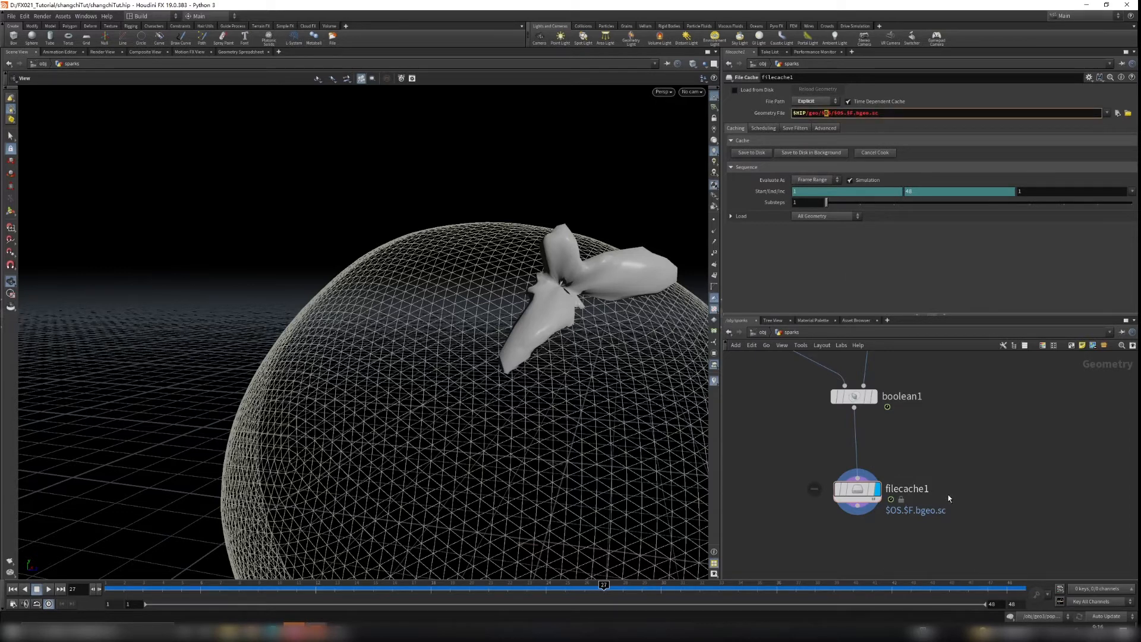
double_click(907, 488)
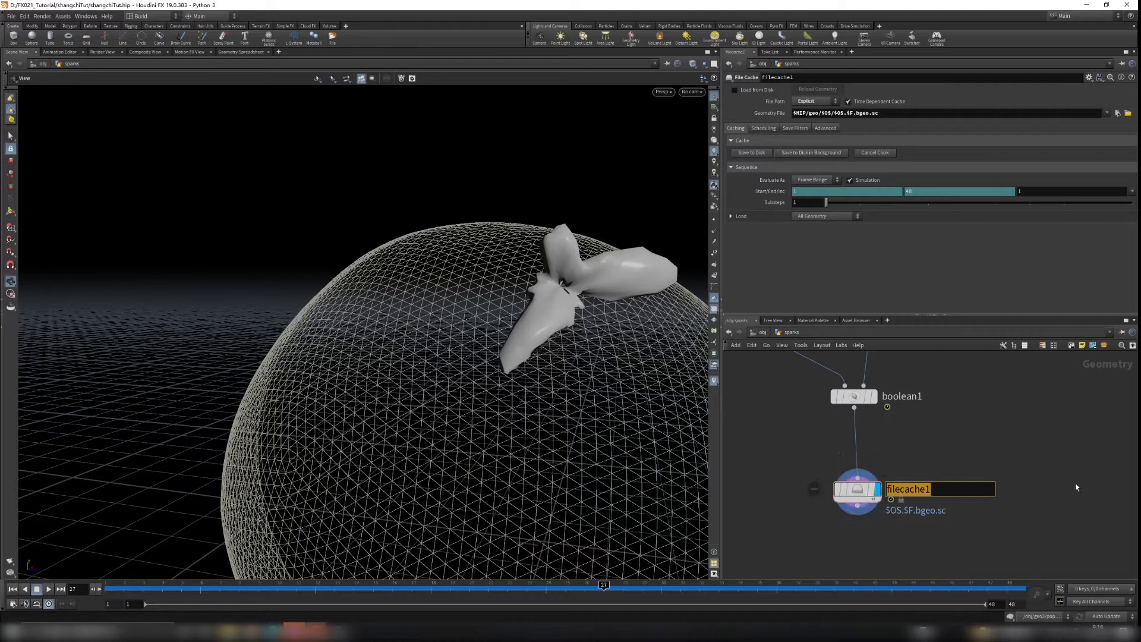
text(explosion_geo)
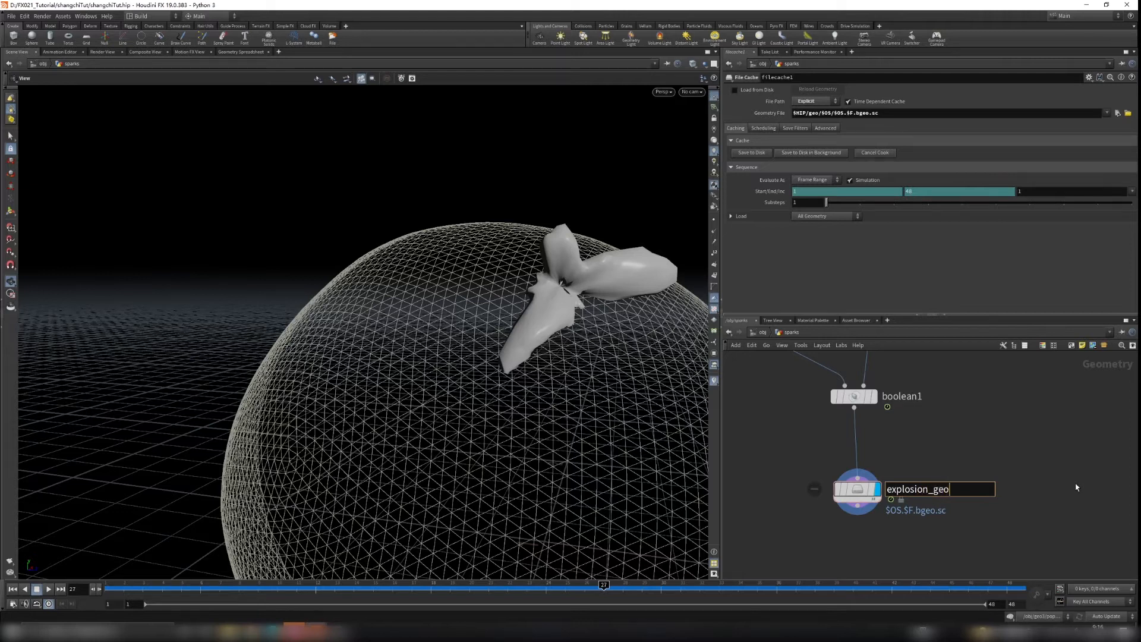
text(_filecache)
key(Return)
Step: Examine the expanded Geometry File path, including its folder, file name, frame number and extension parts
click(780, 113)
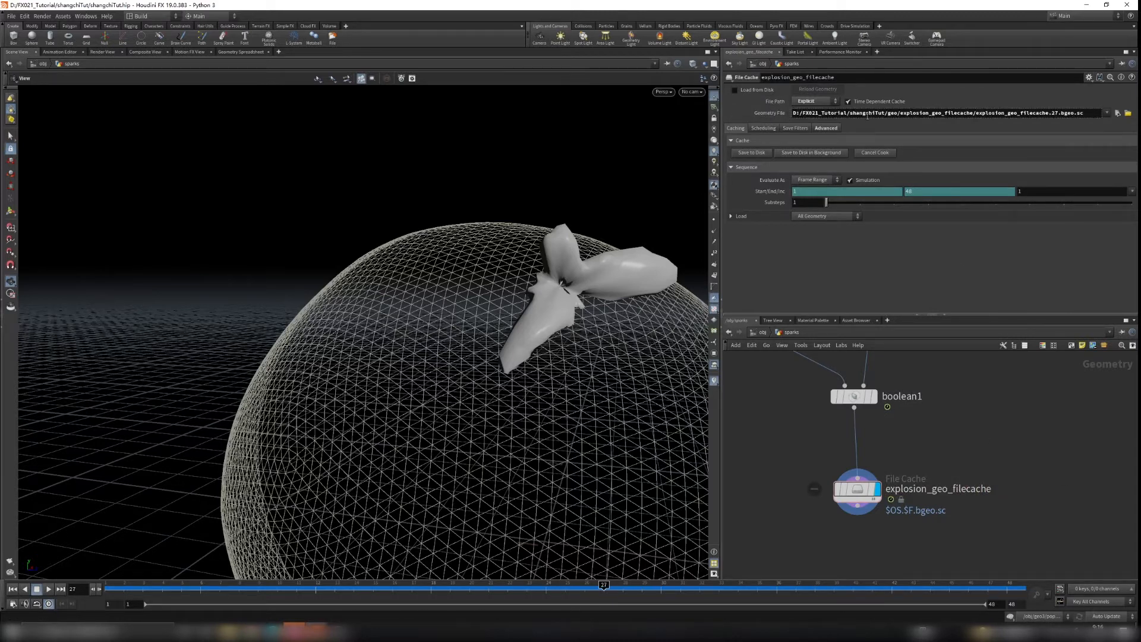
click(785, 113)
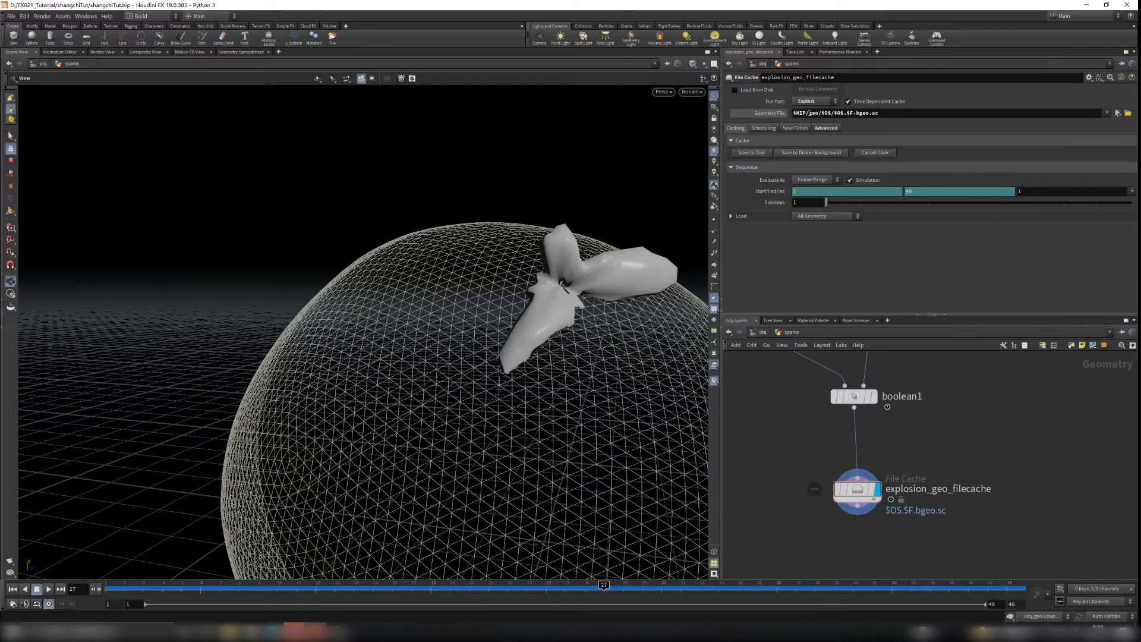
click(782, 113)
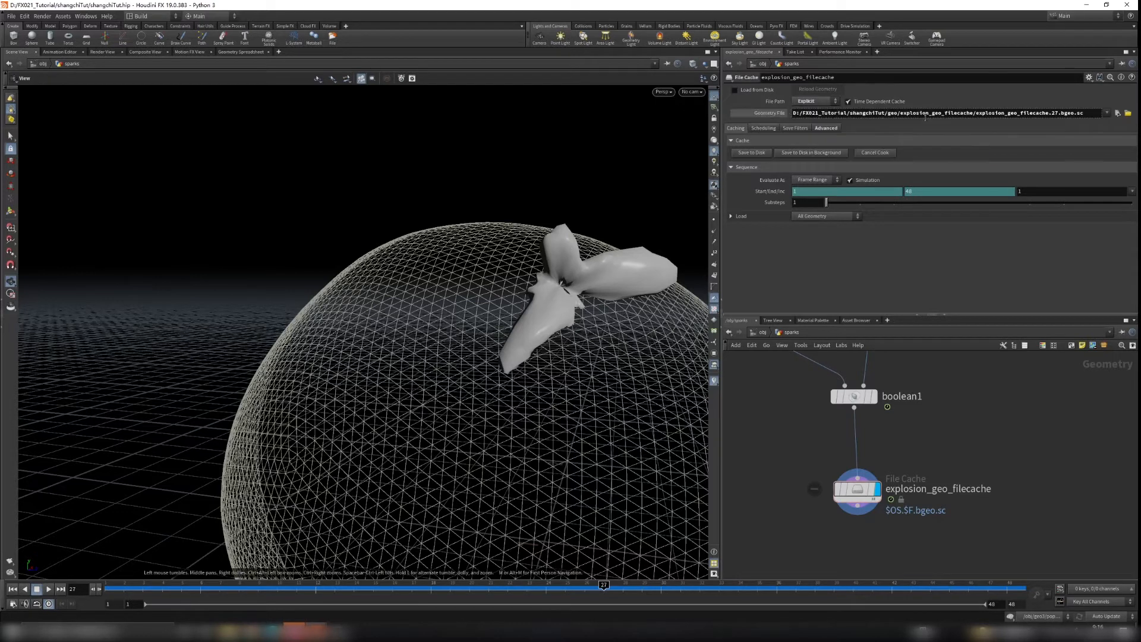
drag(898, 113, 792, 113)
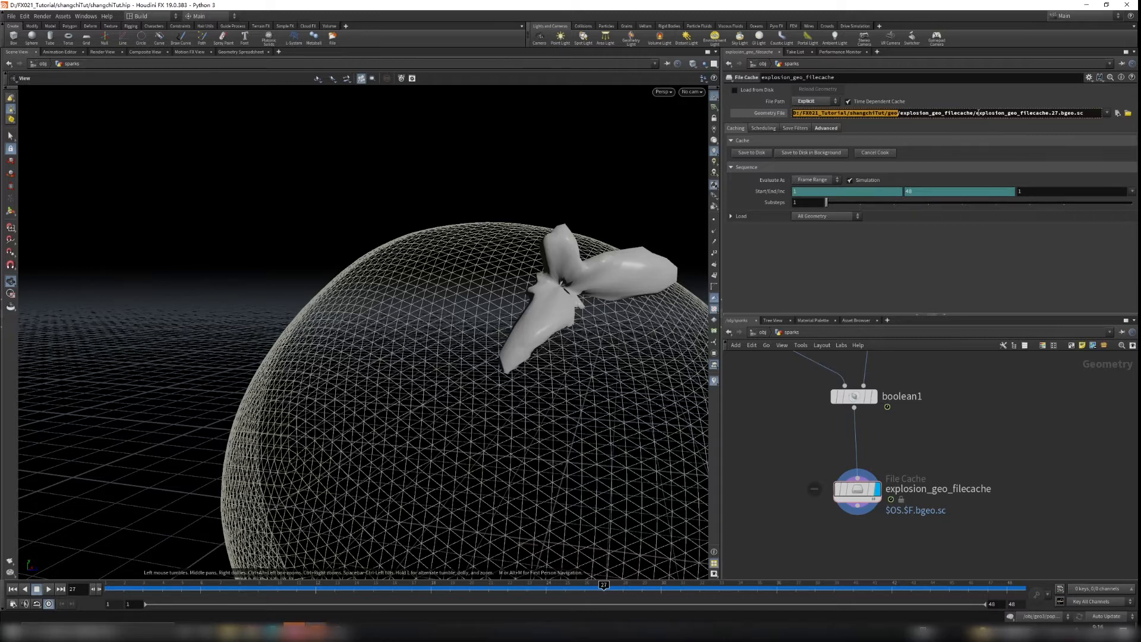
drag(977, 113, 1085, 112)
click(770, 114)
mouse_move(855, 114)
mouse_down()
mouse_move(864, 118)
mouse_move(855, 118)
mouse_up()
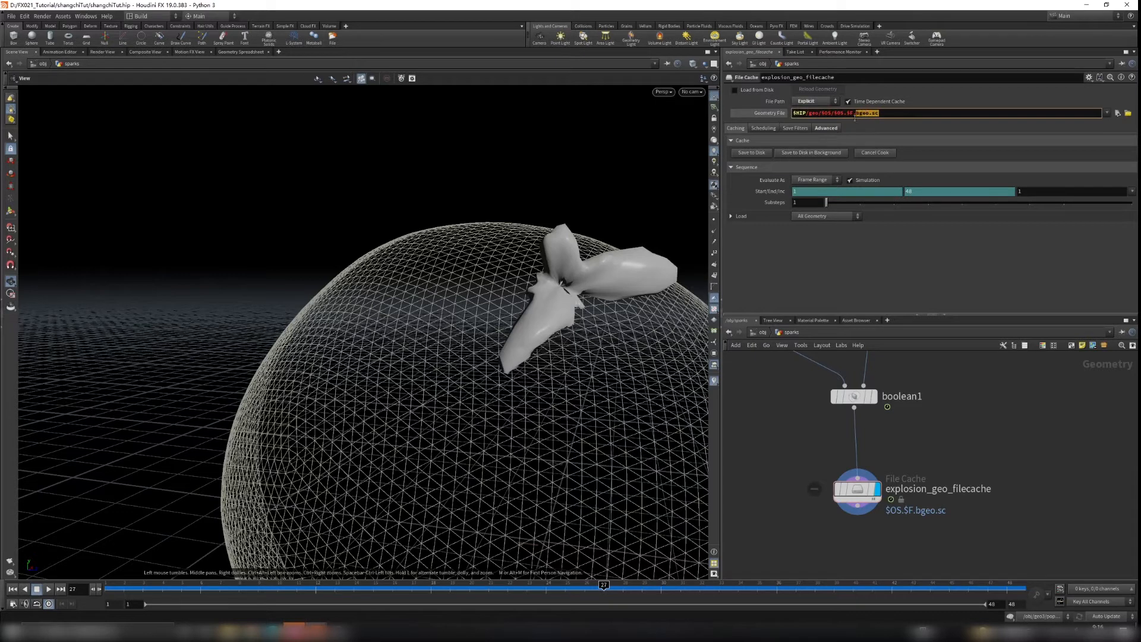
Step: Save explosion_geo_filecache's frame range to disk and leave Load from Disk enabled
click(1004, 423)
middle_drag(1008, 452, 1011, 409)
drag(791, 411, 953, 467)
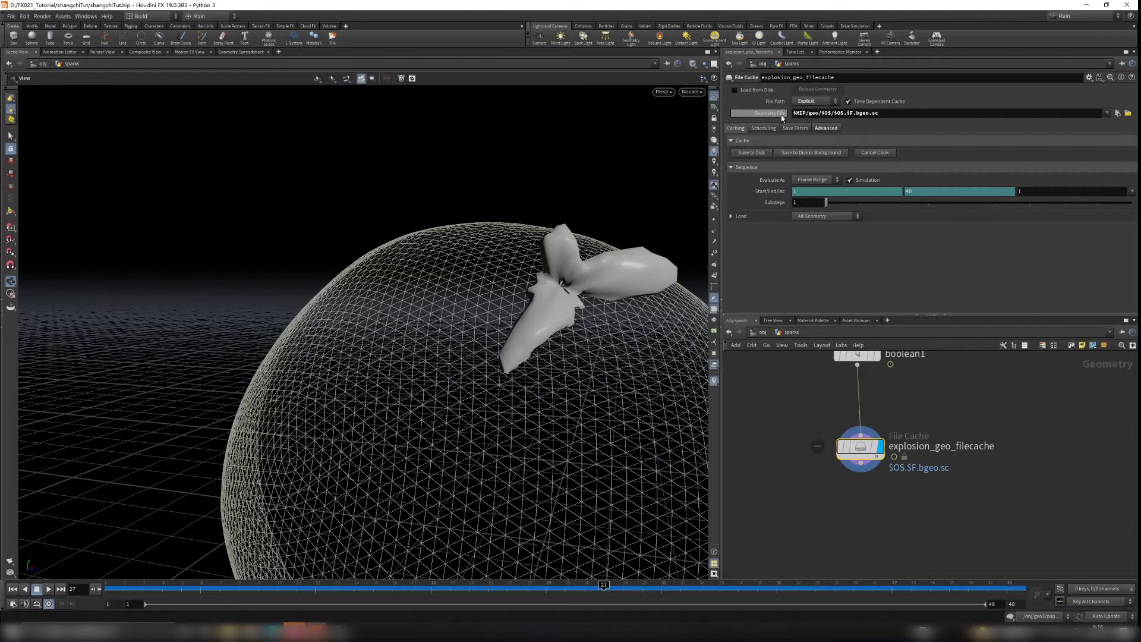
click(758, 155)
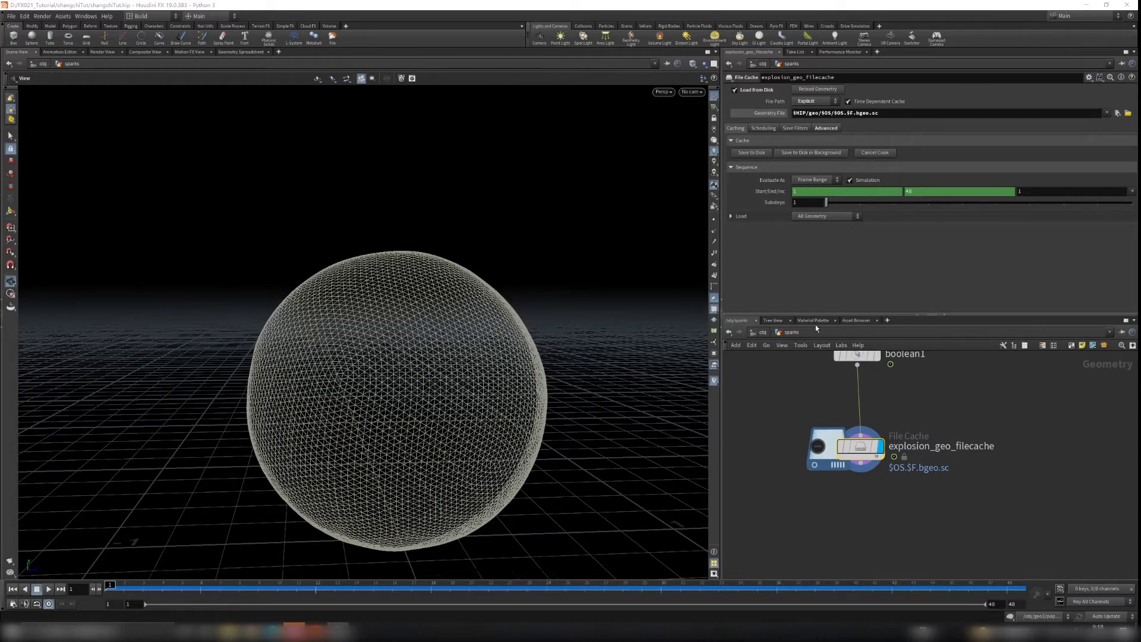
click(735, 89)
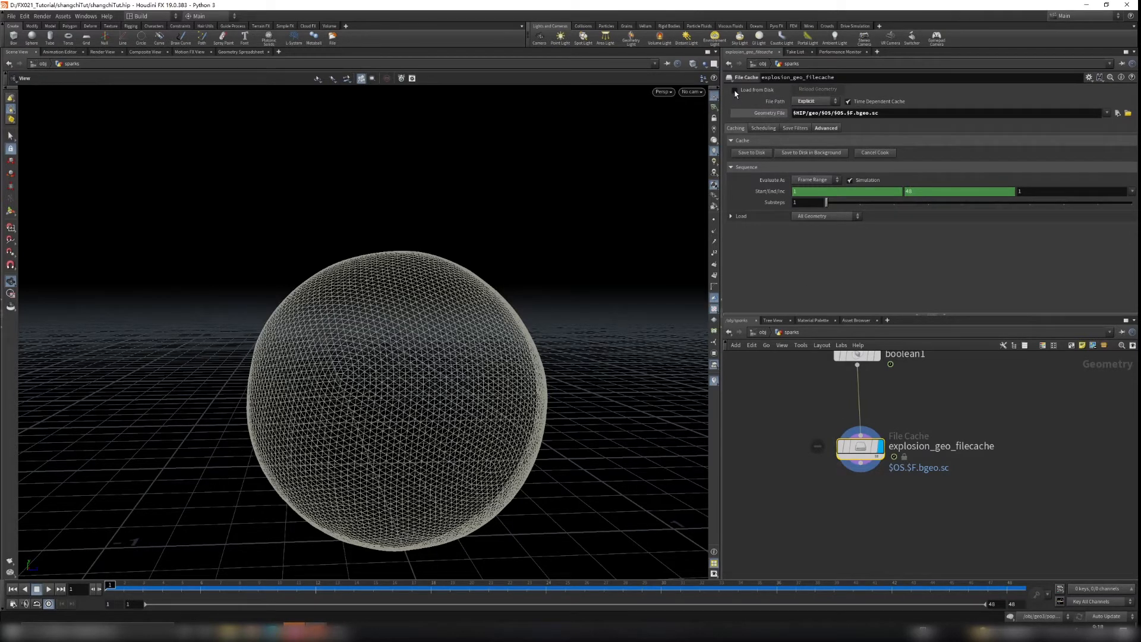
click(735, 91)
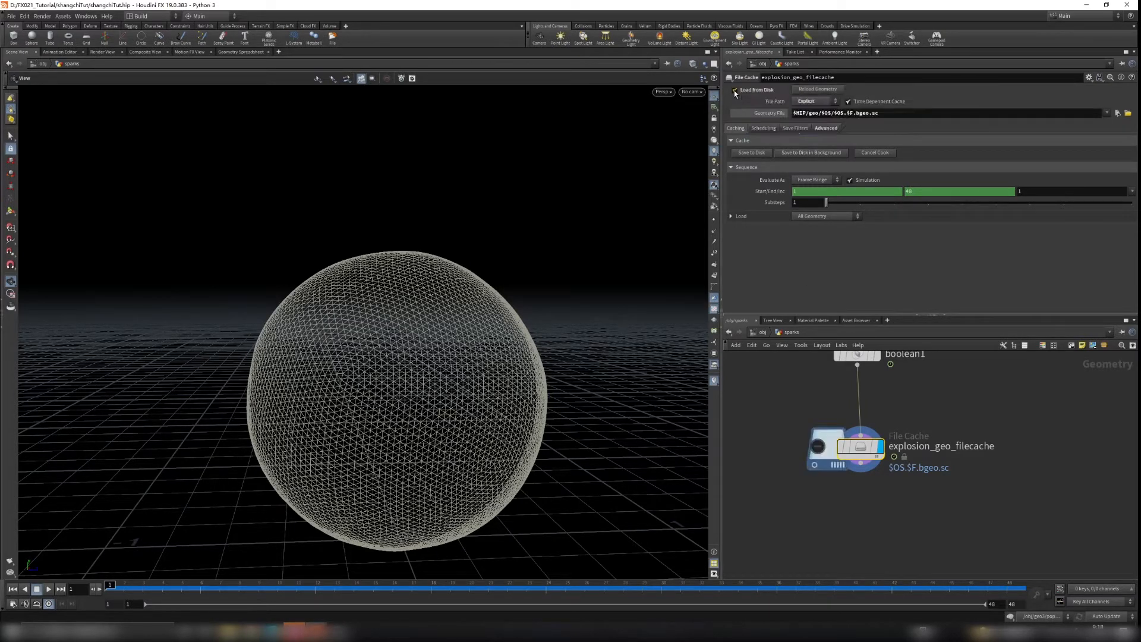
Step: Play and scrub the cached sequence, examining the geometry at frames 18 and 32 for faulty results
drag(120, 545, 341, 489)
click(49, 589)
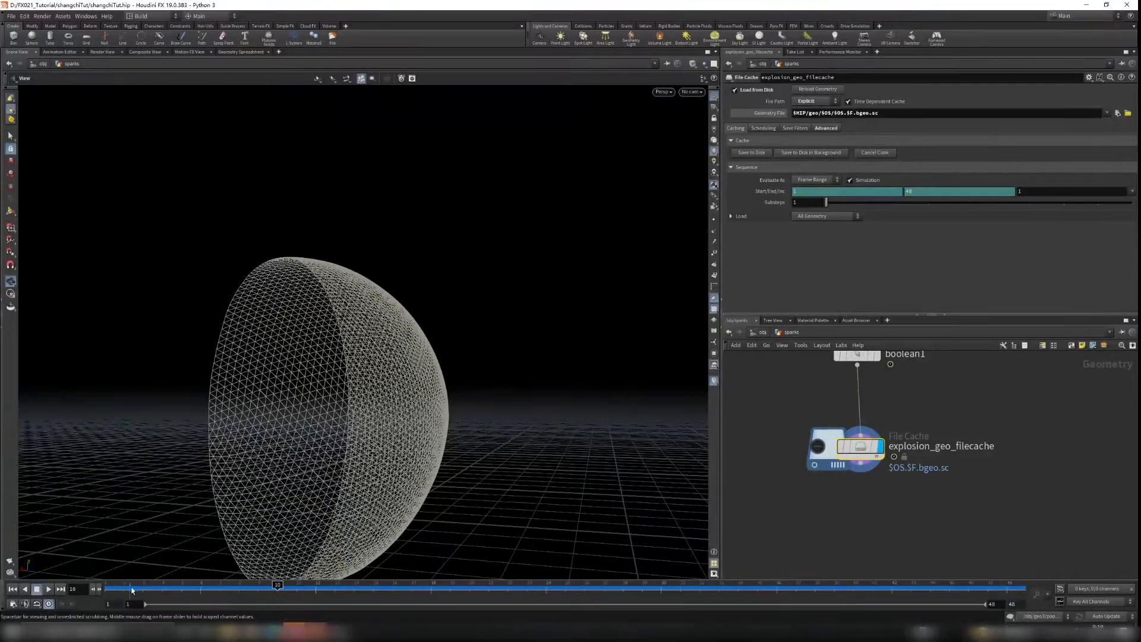
mouse_move(335, 587)
mouse_down()
mouse_move(452, 590)
mouse_move(433, 591)
mouse_up()
mouse_move(363, 452)
mouse_down()
mouse_move(293, 492)
mouse_move(359, 380)
mouse_move(501, 344)
mouse_move(220, 329)
mouse_move(418, 321)
mouse_move(440, 328)
mouse_move(229, 341)
mouse_move(479, 337)
mouse_move(339, 421)
mouse_move(359, 365)
mouse_move(364, 412)
mouse_move(372, 397)
mouse_move(428, 410)
mouse_up()
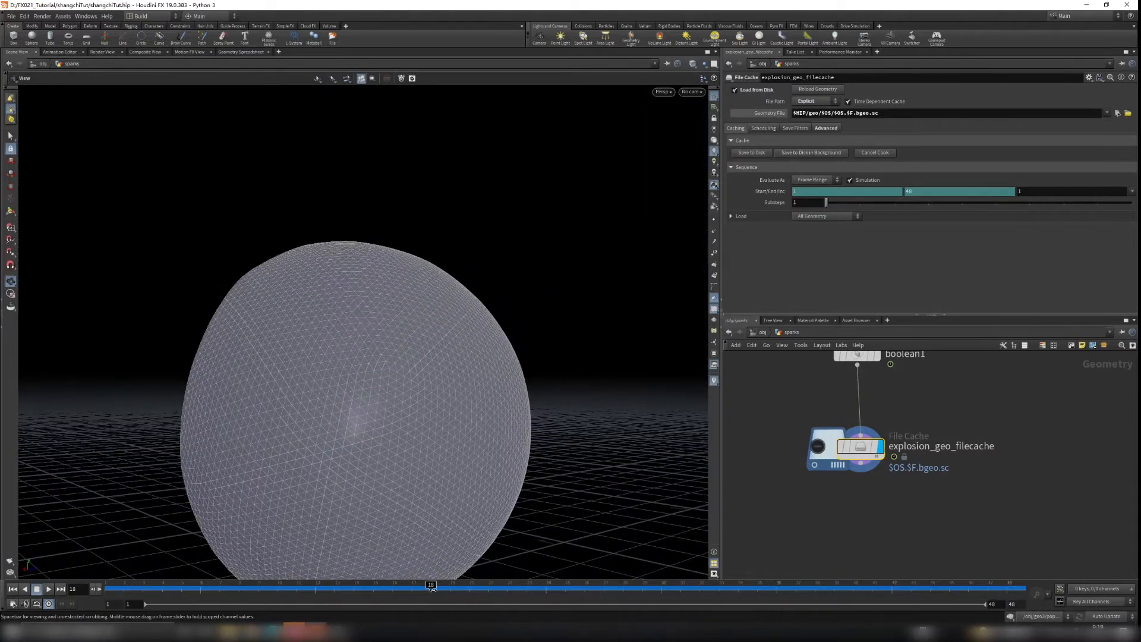
drag(431, 587, 700, 590)
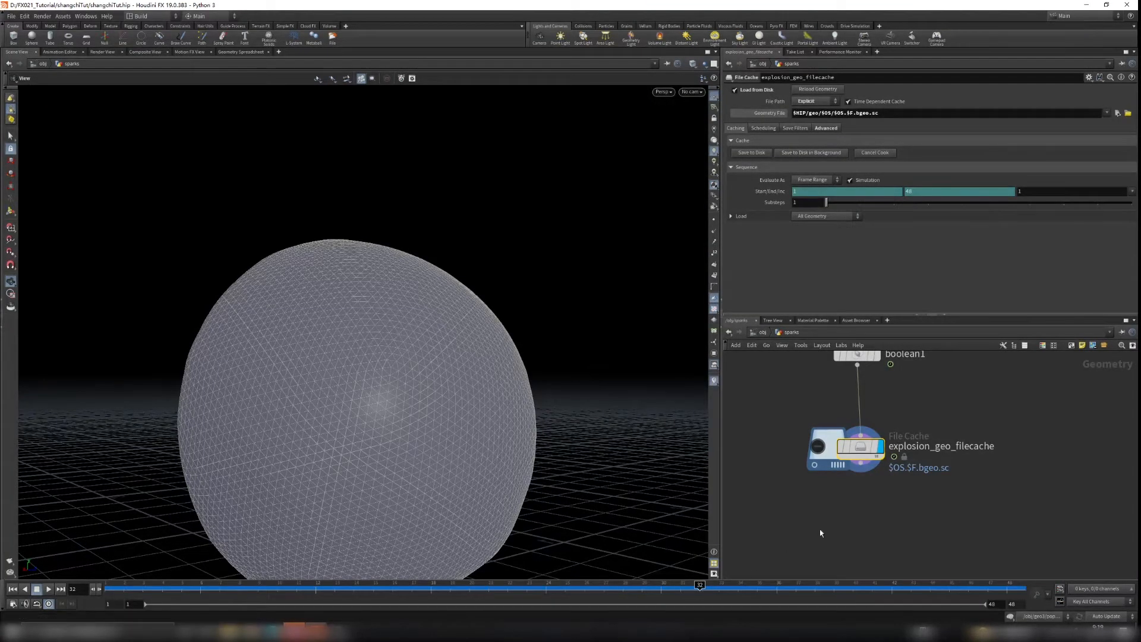
drag(726, 585, 354, 581)
Step: Add a Switch node below explosion_geo_filecache
middle_drag(872, 526, 877, 507)
click(903, 513)
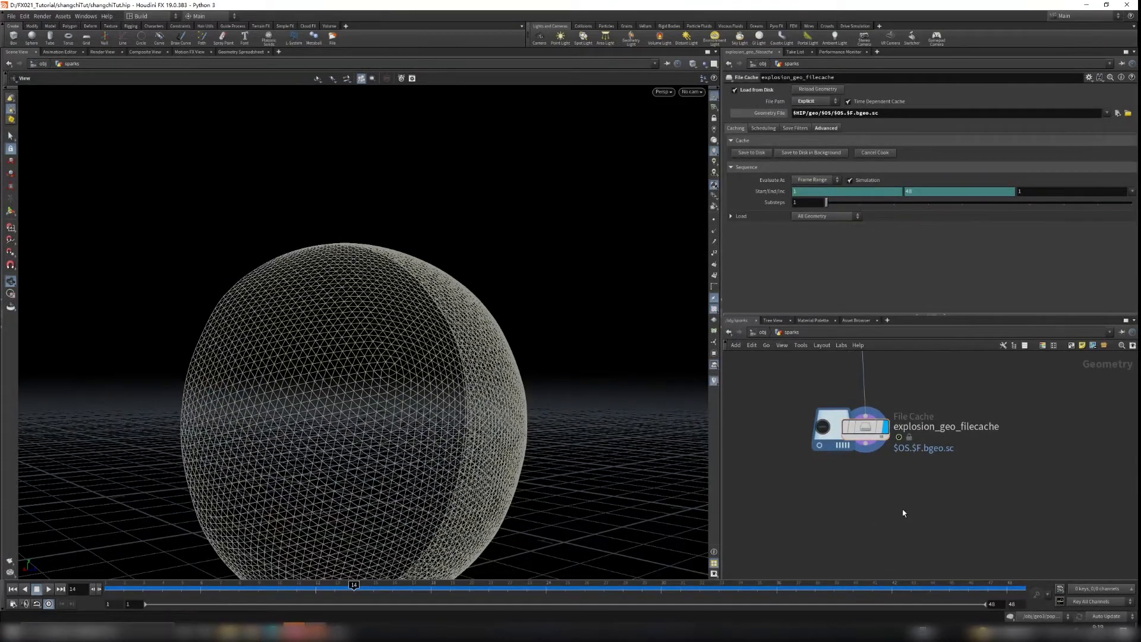
key(Tab)
text(swi)
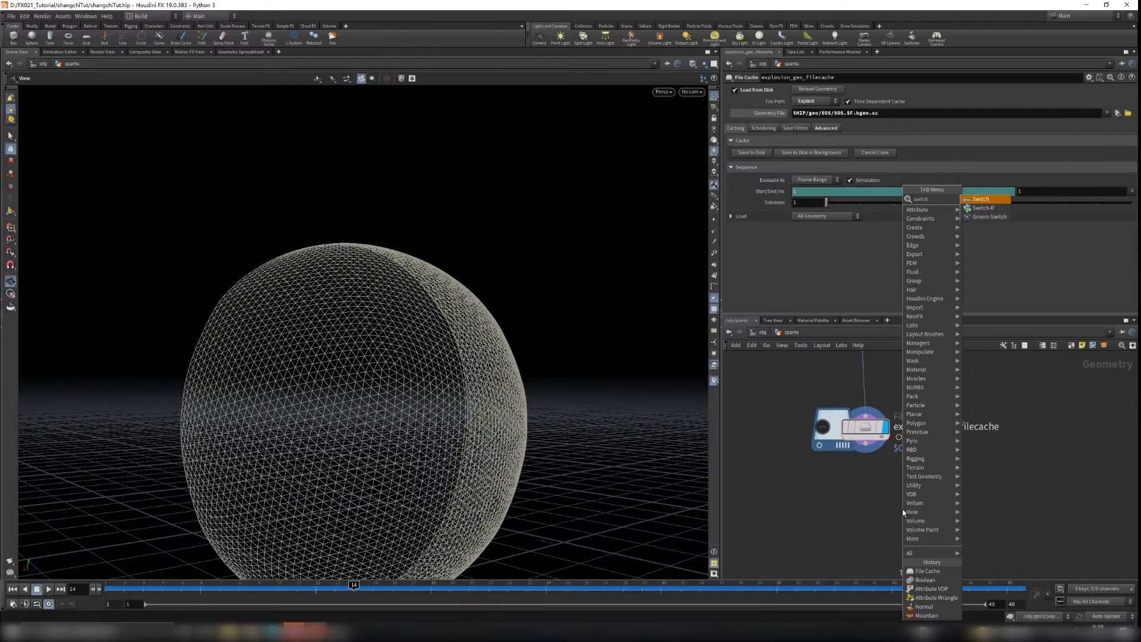
text(tch)
key(Return)
click(837, 528)
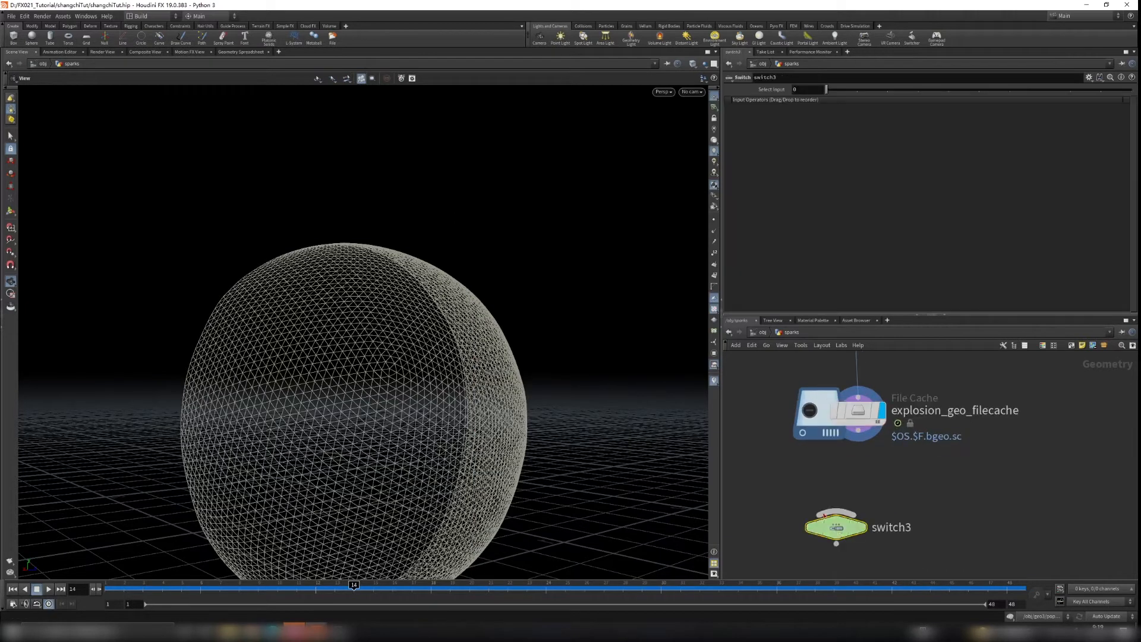
Step: Add a Null node between the file cache and switch3, off to one side
key(Tab)
text(null)
key(Return)
click(760, 470)
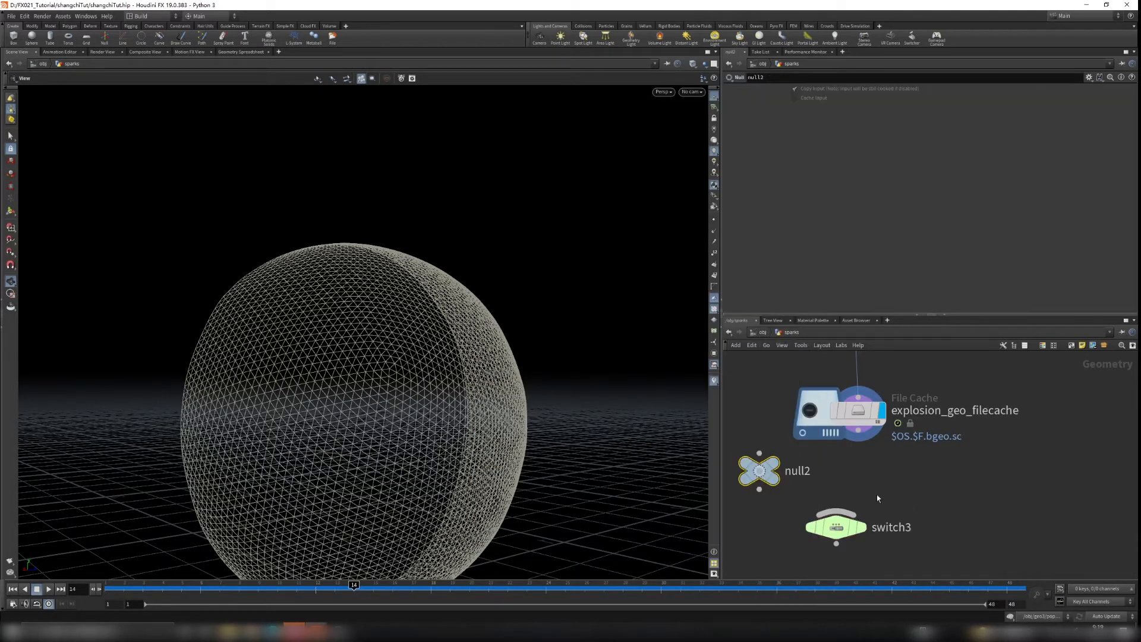
Step: Set switch3's Select Input to the expression $F==18||$F==32 and check its evaluated value across the timeline
click(856, 529)
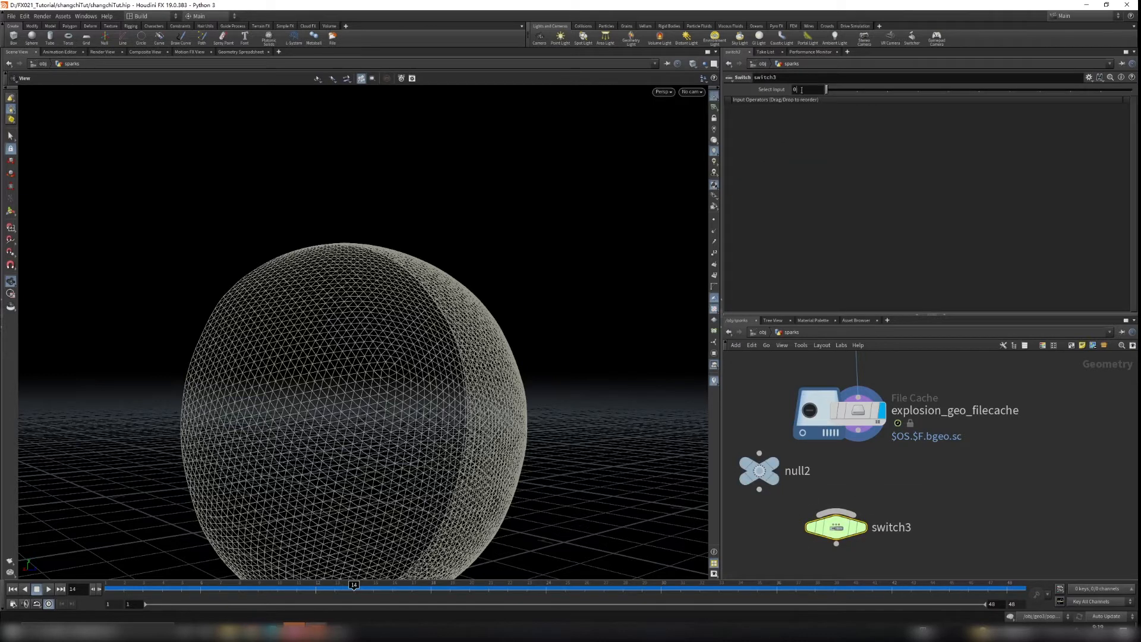
text($F)
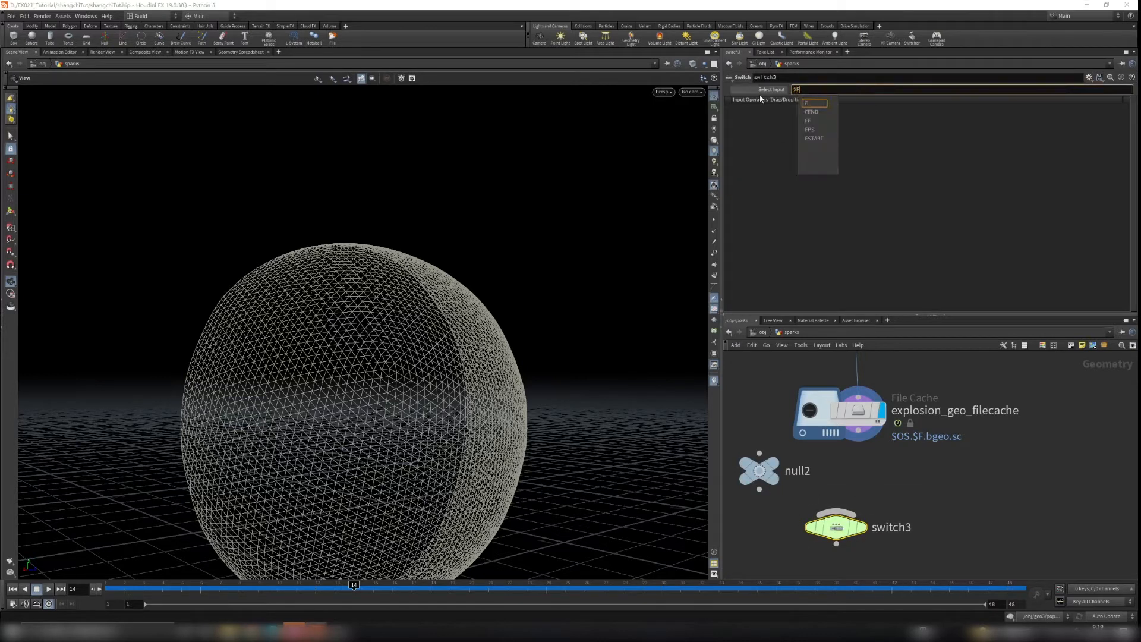
text(==)
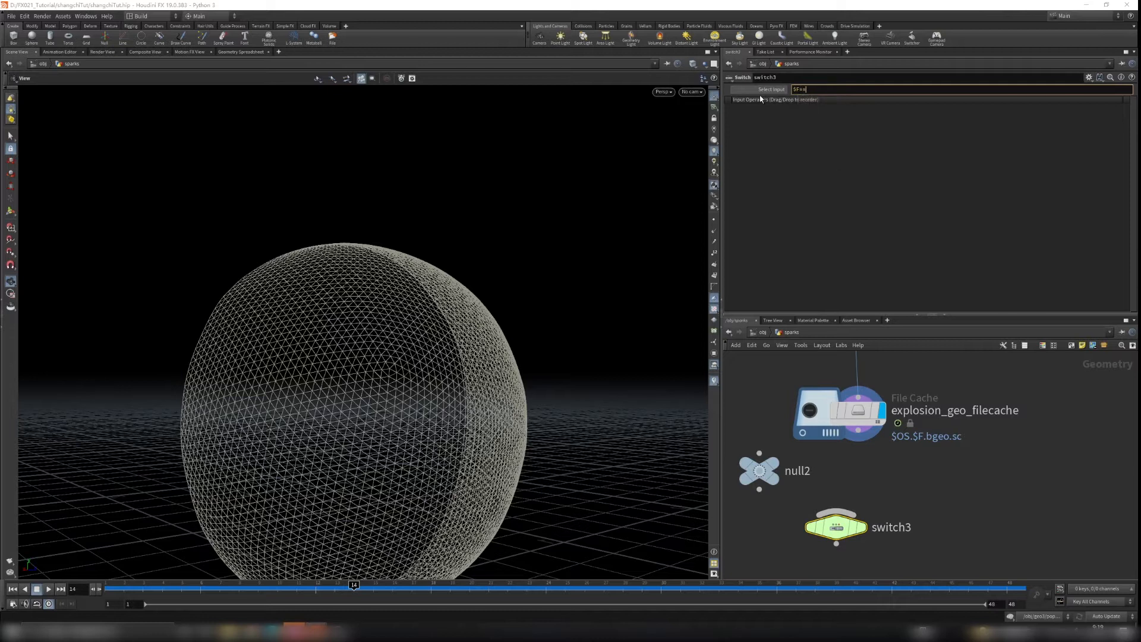
text(18||$F)
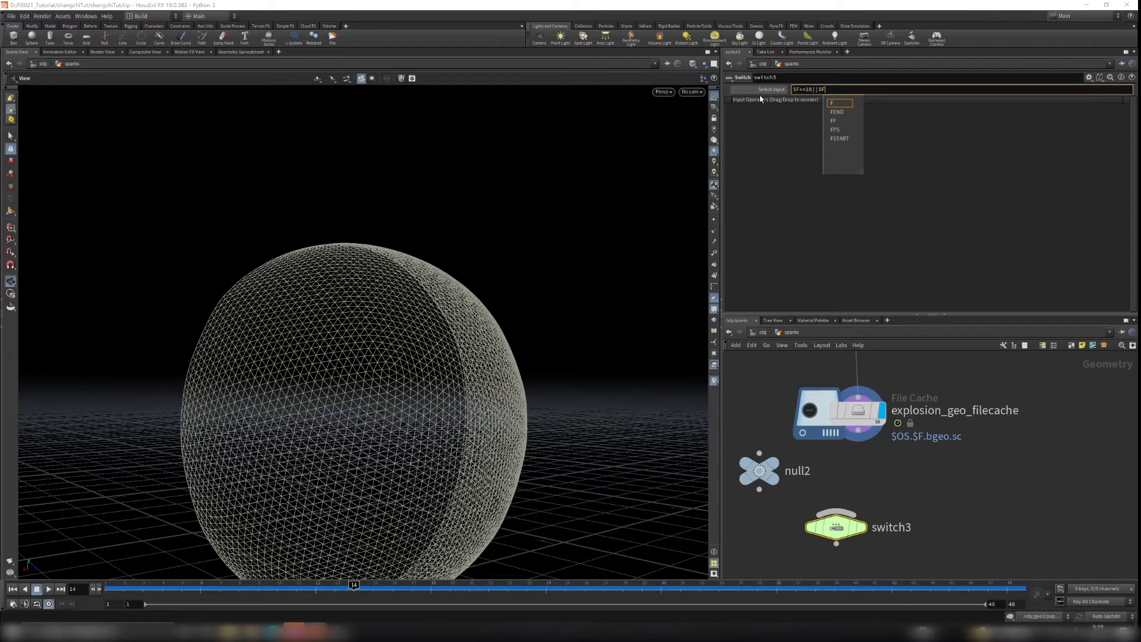
text(==32)
key(Return)
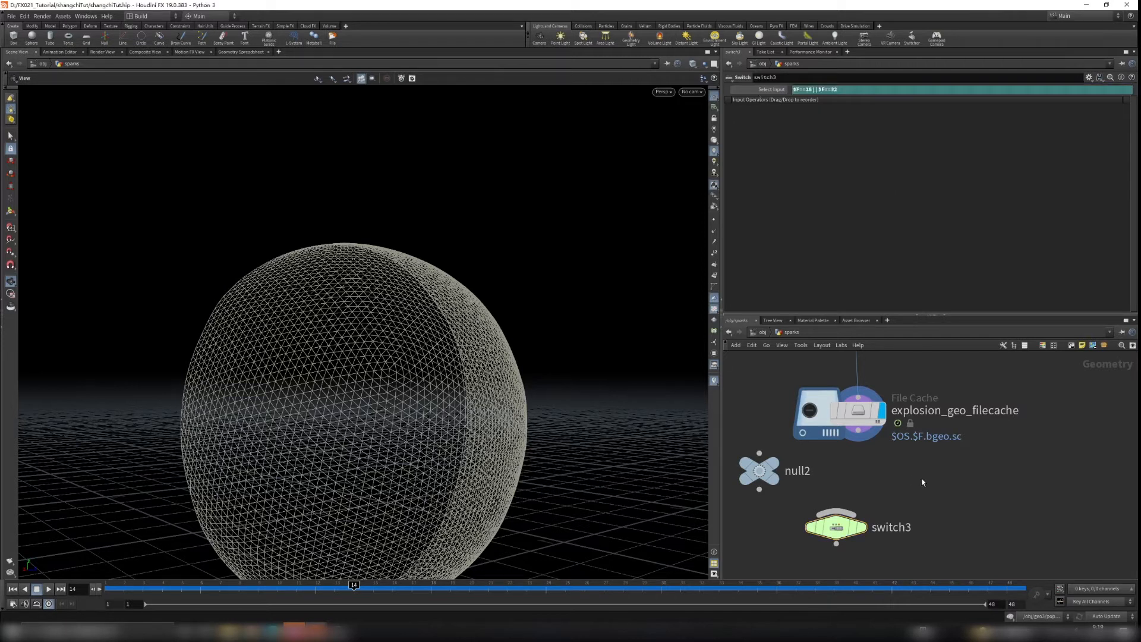
click(775, 90)
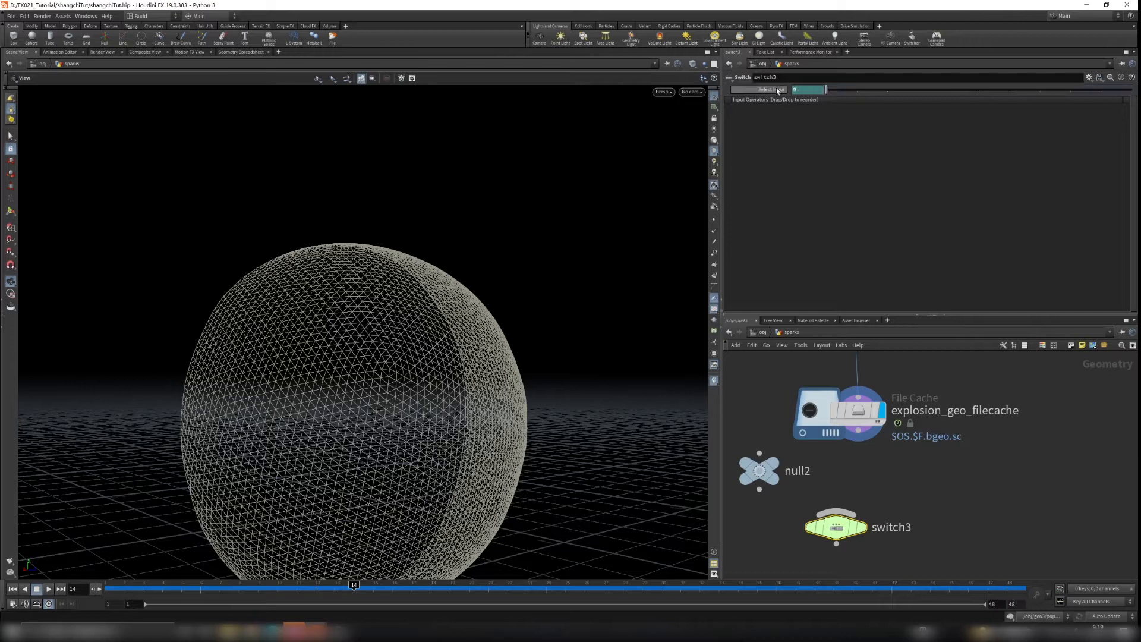
mouse_move(353, 585)
mouse_down()
mouse_move(898, 593)
mouse_move(161, 591)
mouse_move(777, 597)
mouse_move(535, 605)
mouse_up()
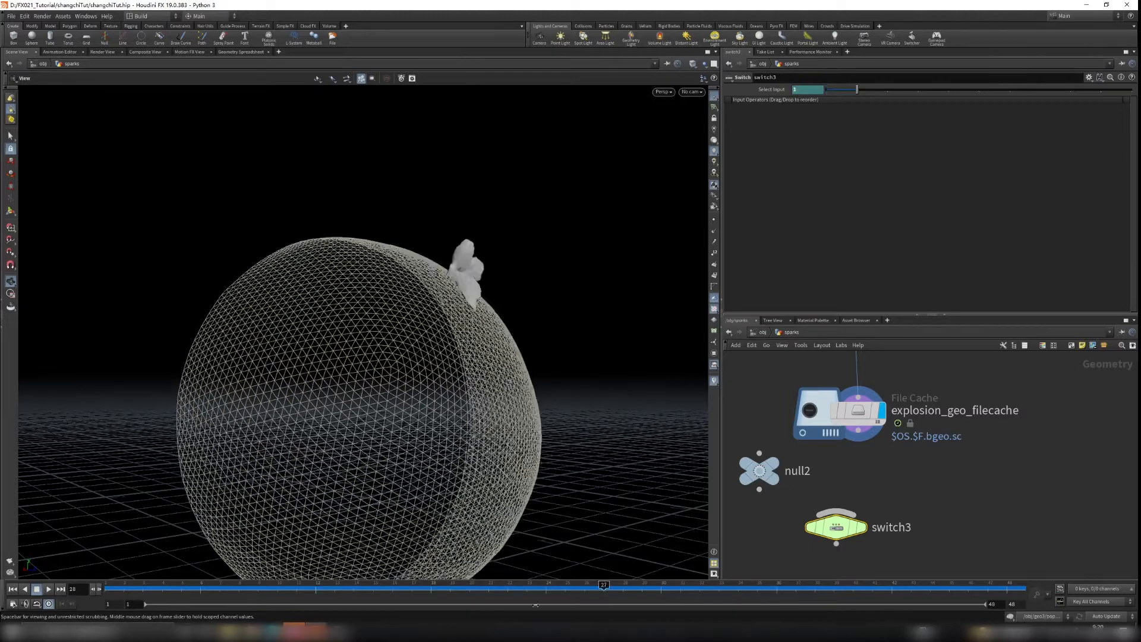
Step: Connect explosion_geo_filecache to switch3 as first input and null2 as second, and display switch3
drag(798, 477, 1077, 457)
drag(857, 441, 915, 530)
drag(1040, 469, 919, 526)
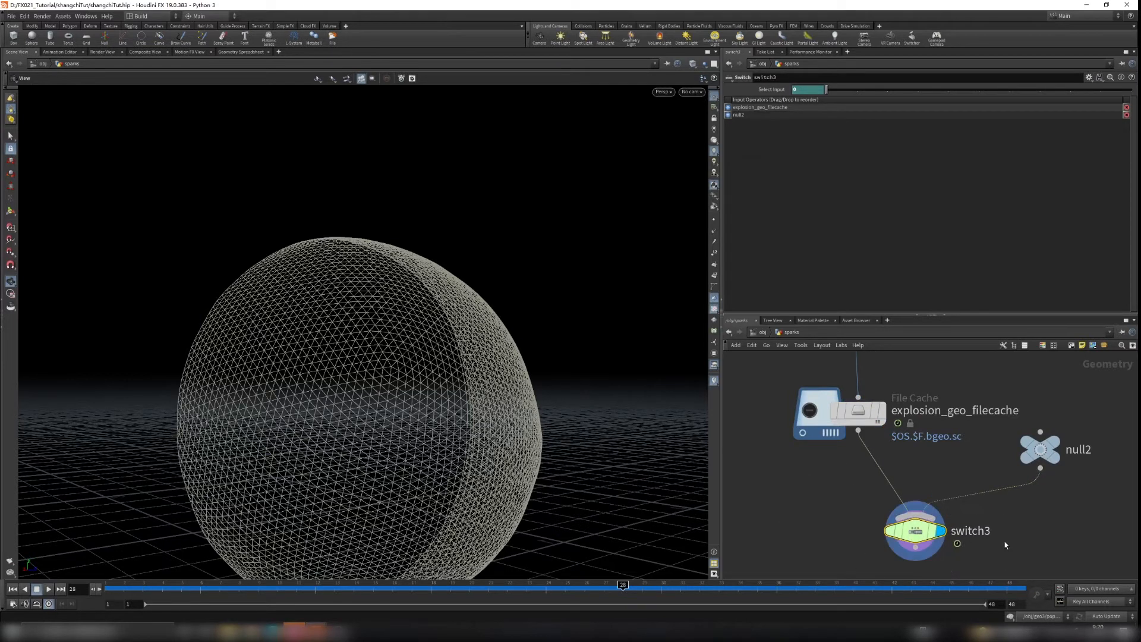
Step: Scrub the timeline through frames 18 and 32 to check the output of switch3, and return to frame 1
mouse_move(428, 589)
mouse_down()
mouse_move(80, 589)
mouse_move(428, 594)
mouse_up()
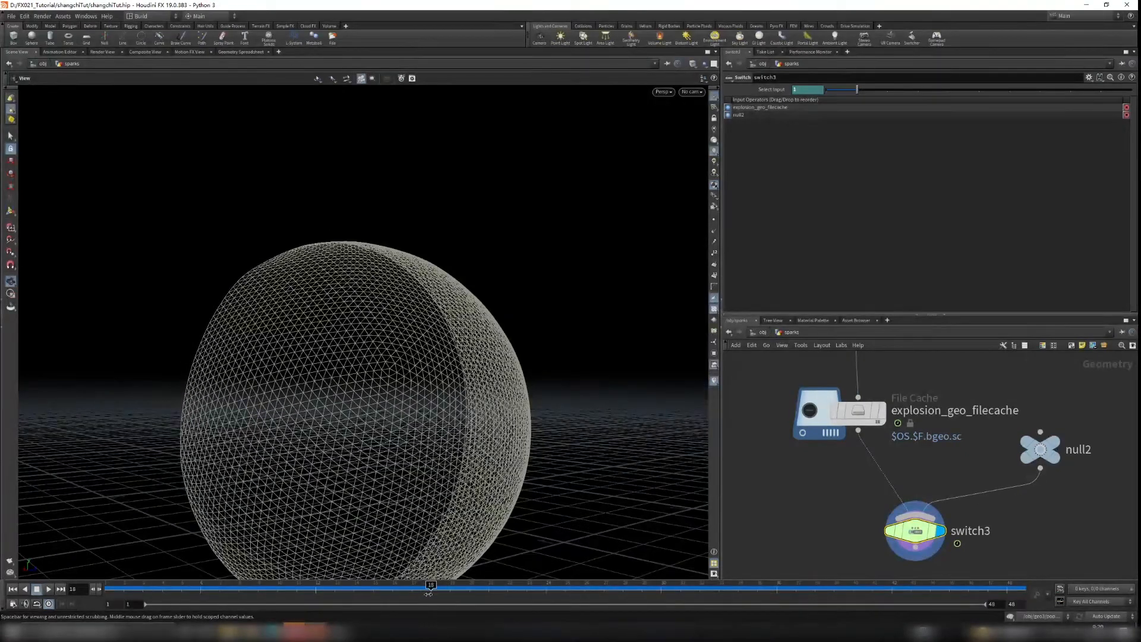
drag(1035, 416, 1035, 416)
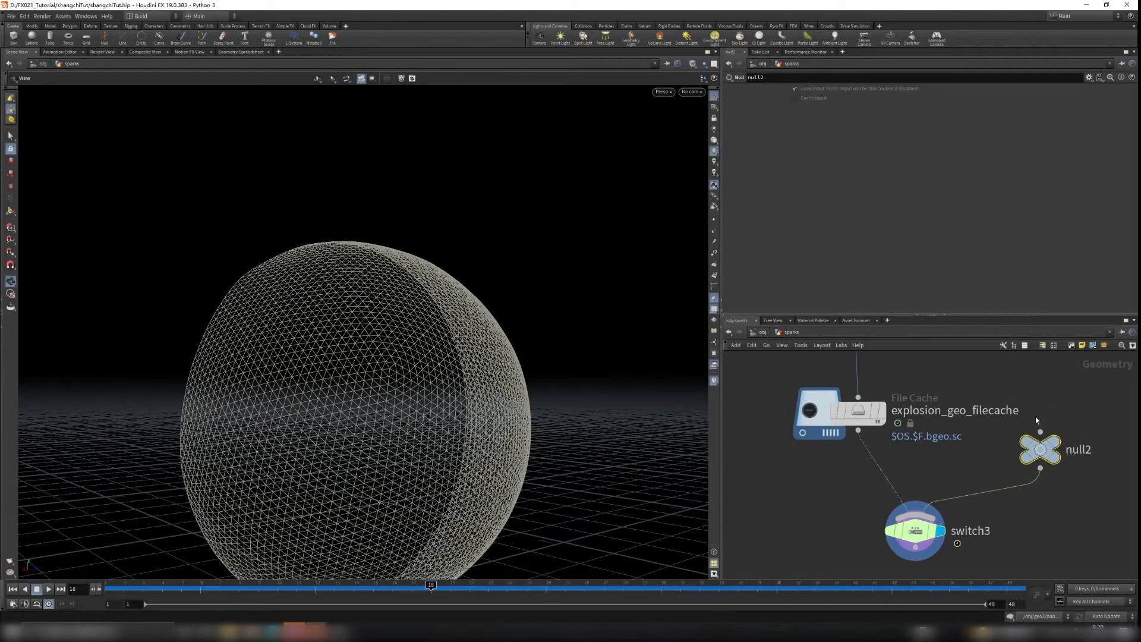
drag(429, 585, 702, 587)
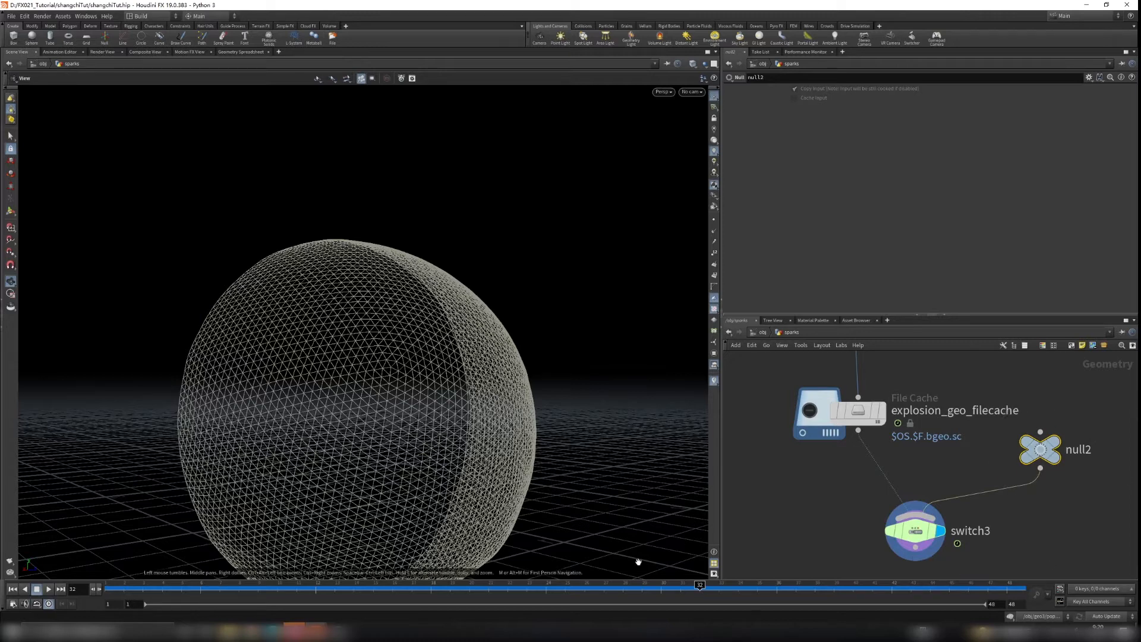
drag(700, 588, 109, 545)
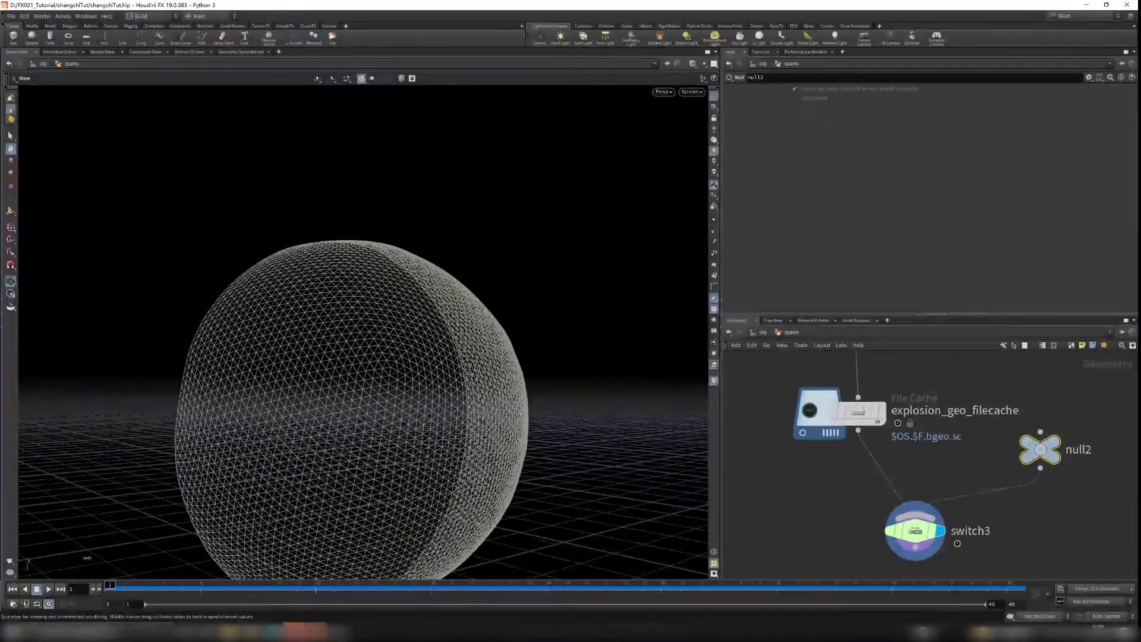
Step: Play the cached explosion geometry, examine it from several angles, and return to the first frame
scroll(452, 348, down, 2)
drag(443, 344, 369, 385)
click(48, 588)
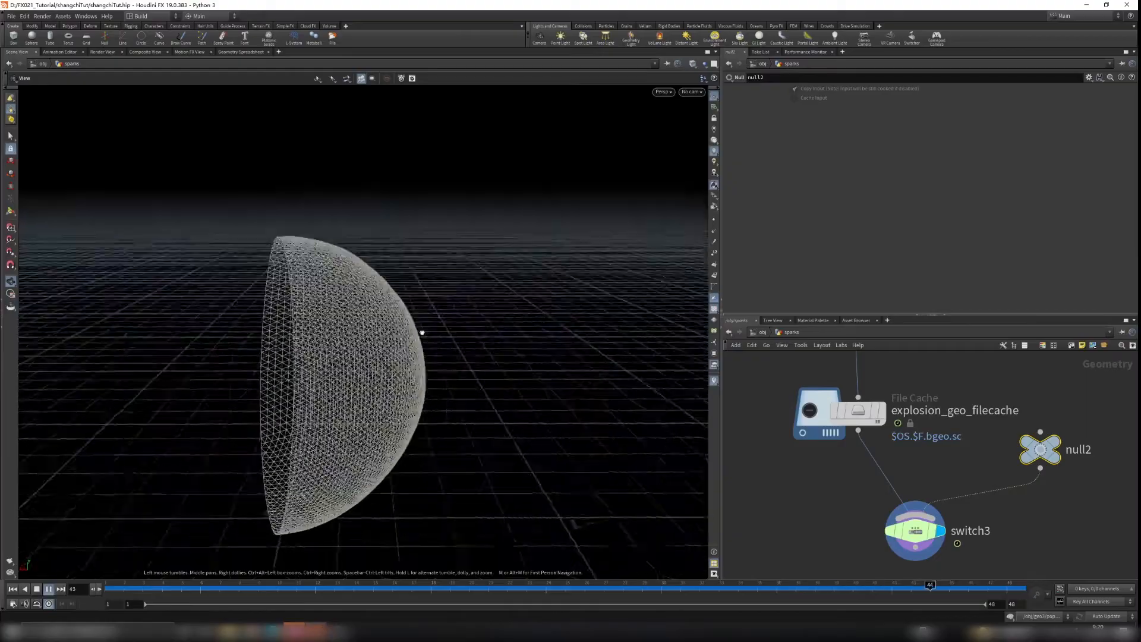
drag(581, 318, 319, 338)
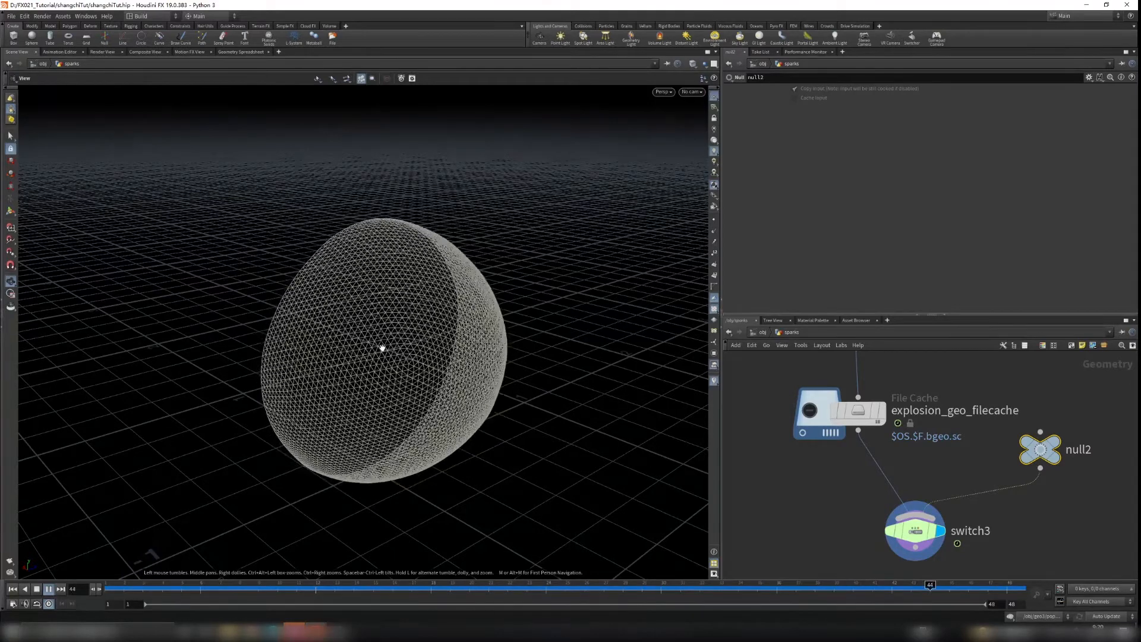
click(49, 589)
click(12, 590)
drag(438, 428, 413, 394)
Step: Add a POP Network node below switch3
middle_drag(818, 507, 833, 467)
scroll(791, 421, down, 2)
key(Tab)
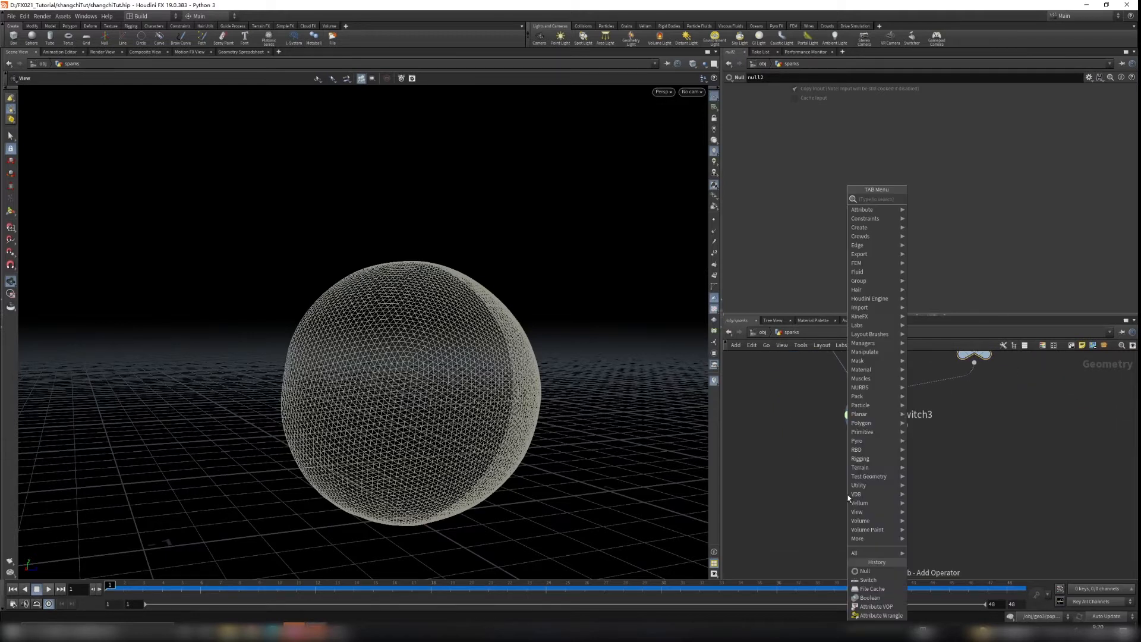
text(popn)
key(Return)
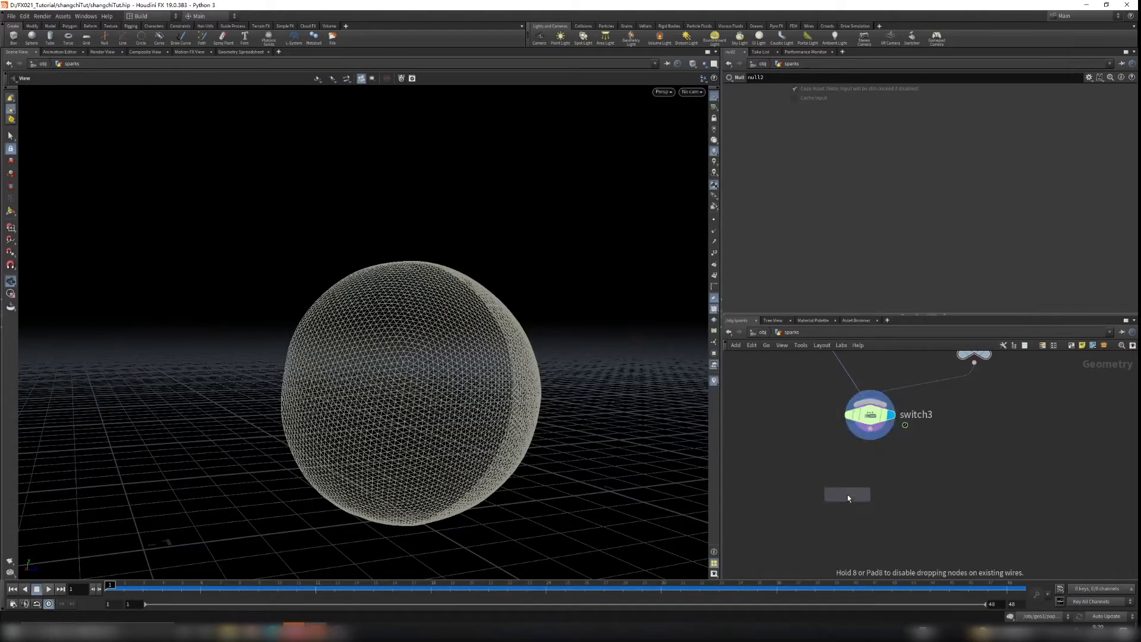
click(848, 494)
drag(848, 494, 835, 517)
Step: Wire switch3's output into the first input of popnet and make popnet the displayed node
drag(870, 441, 857, 530)
scroll(856, 535, up, 3)
middle_drag(964, 473, 989, 434)
drag(892, 474, 905, 501)
middle_drag(932, 446, 922, 422)
scroll(920, 489, down, 3)
scroll(921, 422, up, 2)
mouse_move(910, 480)
click(914, 449)
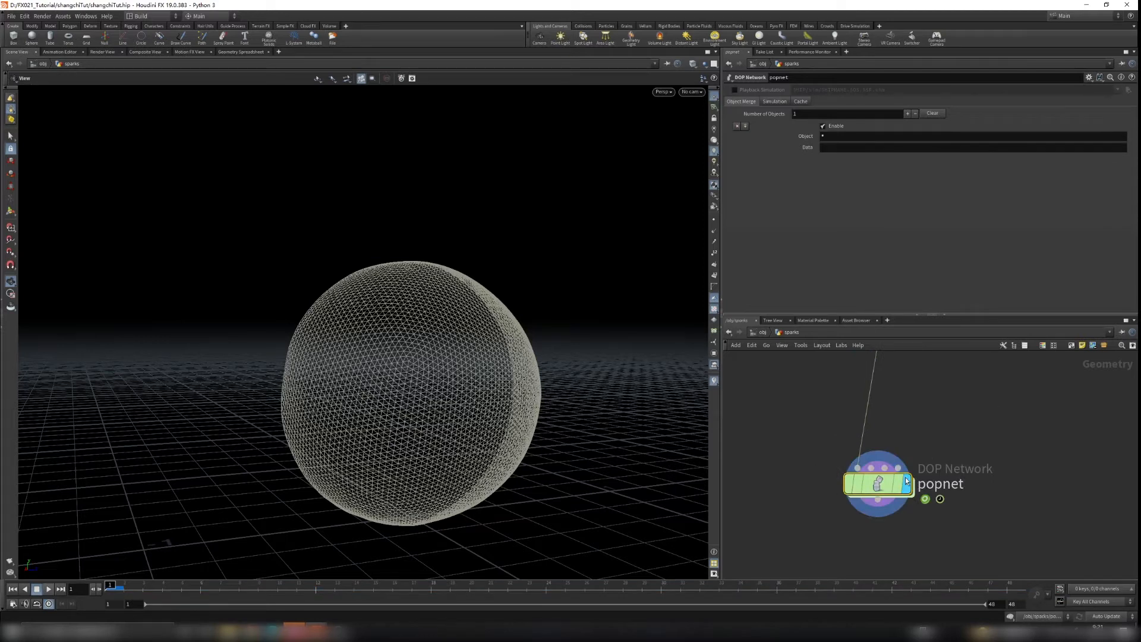
Step: Enter popnet and space out the source_first_input, wire_pops_into_here and popobject nodes above popsolver
double_click(887, 483)
middle_drag(1022, 480, 937, 479)
scroll(937, 475, down, 3)
scroll(902, 502, up, 3)
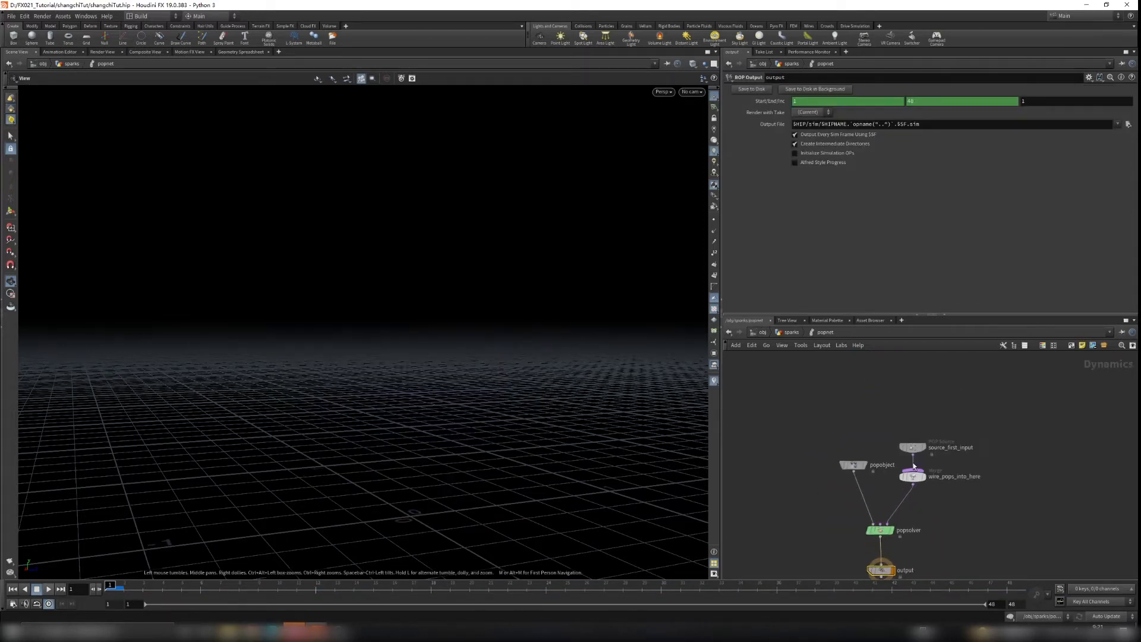
drag(912, 447, 945, 410)
drag(914, 476, 948, 480)
drag(860, 466, 832, 464)
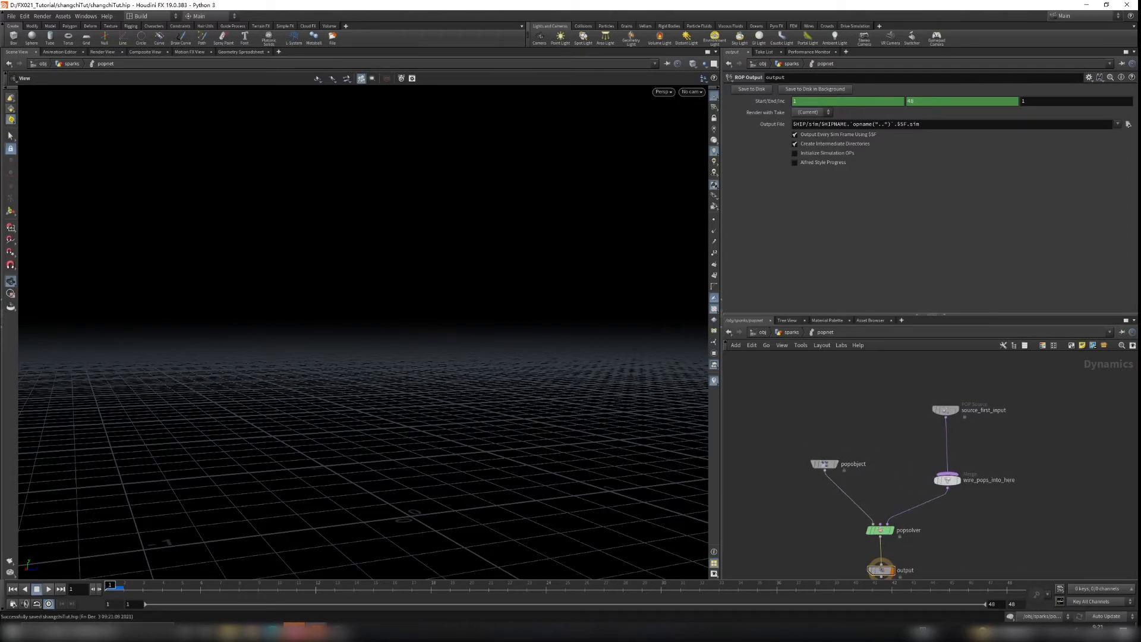
scroll(964, 422, up, 3)
drag(945, 405, 939, 412)
drag(892, 381, 969, 415)
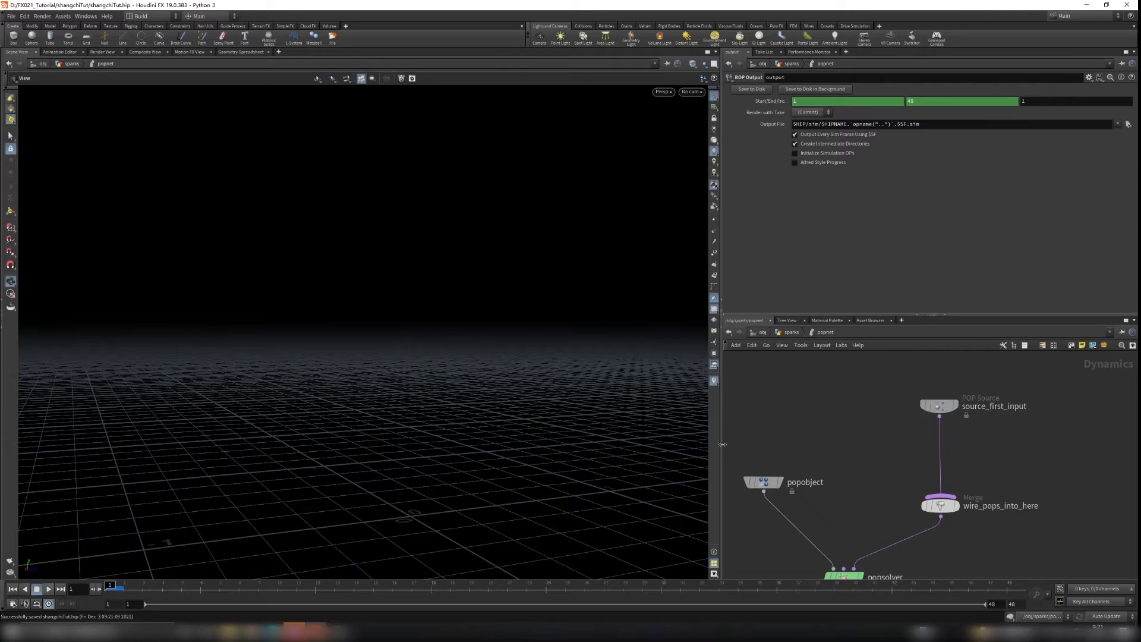
Step: Play the particle simulation, stop it, and review the birth and attribute settings of source_first_input
click(50, 589)
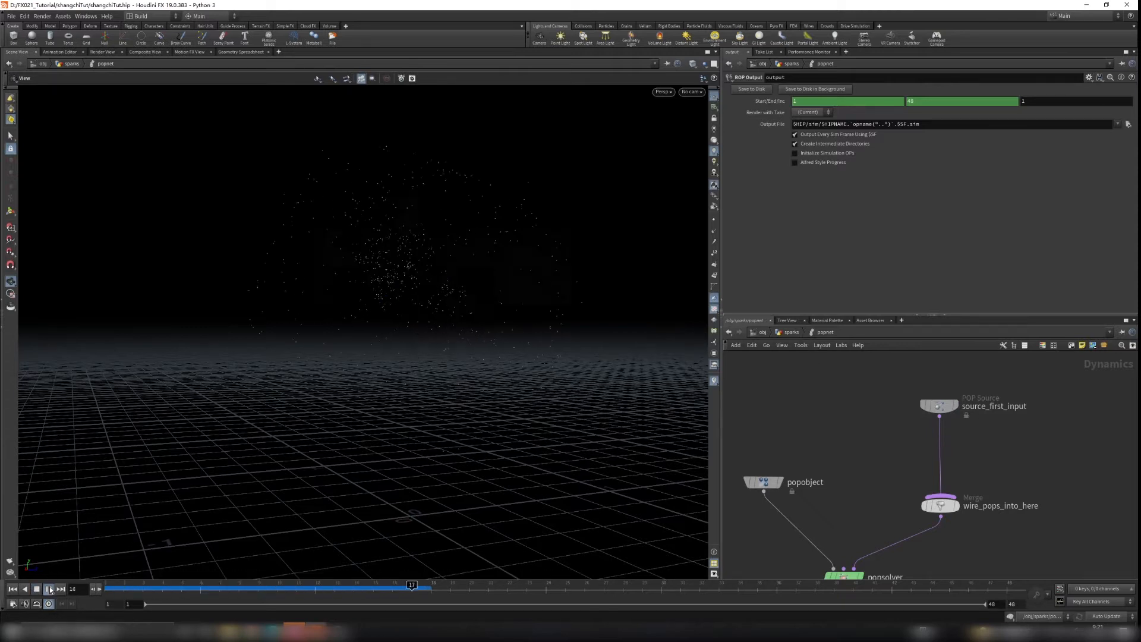
drag(366, 394, 430, 413)
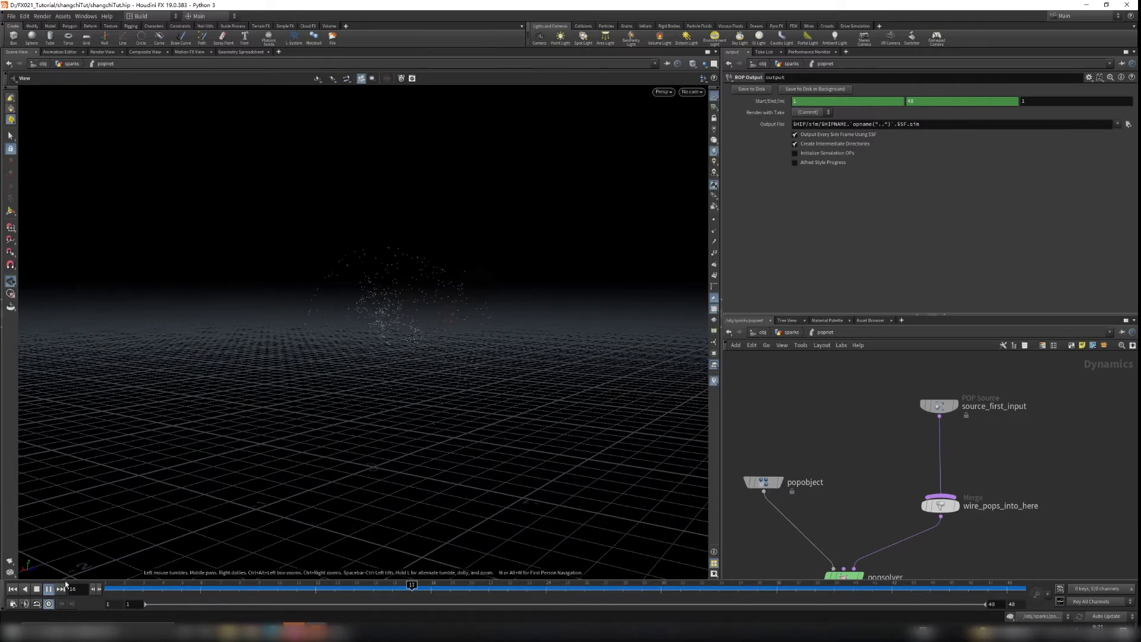
click(36, 589)
click(942, 409)
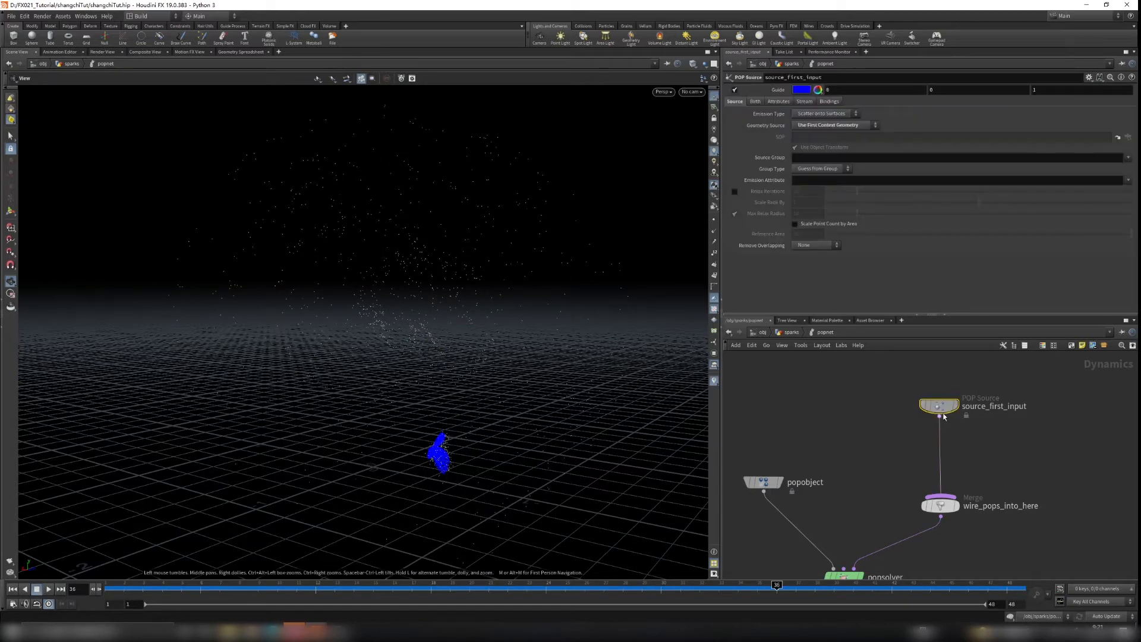
click(755, 102)
click(779, 101)
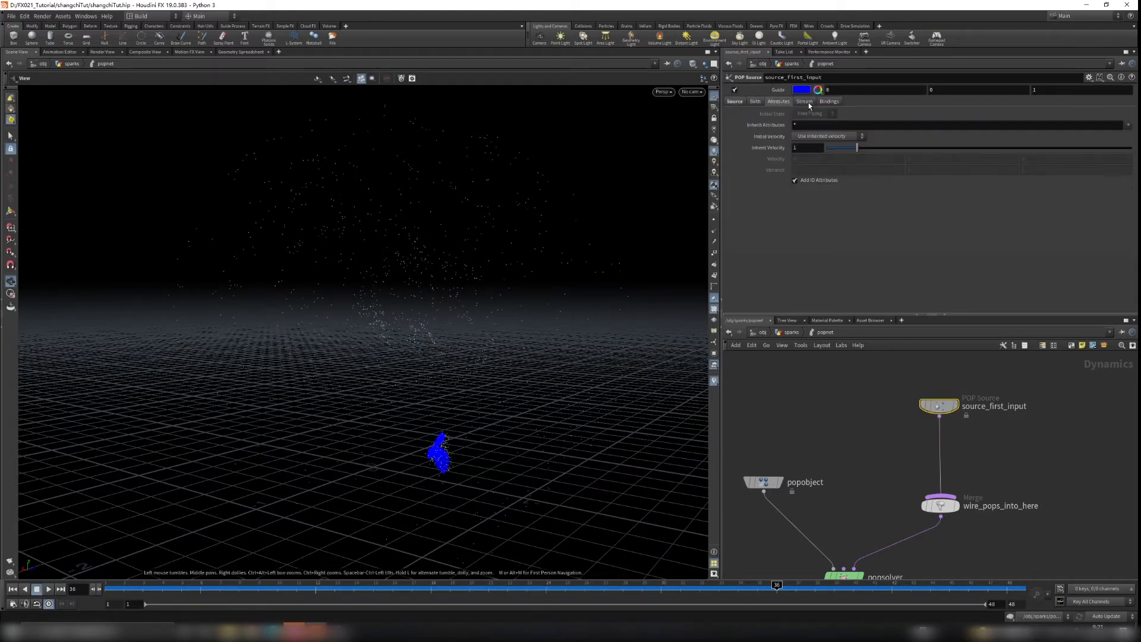
click(762, 101)
Step: Insert a Gravity Force node between popsolver and output, and play the simulation from the first frame
middle_drag(898, 490, 902, 336)
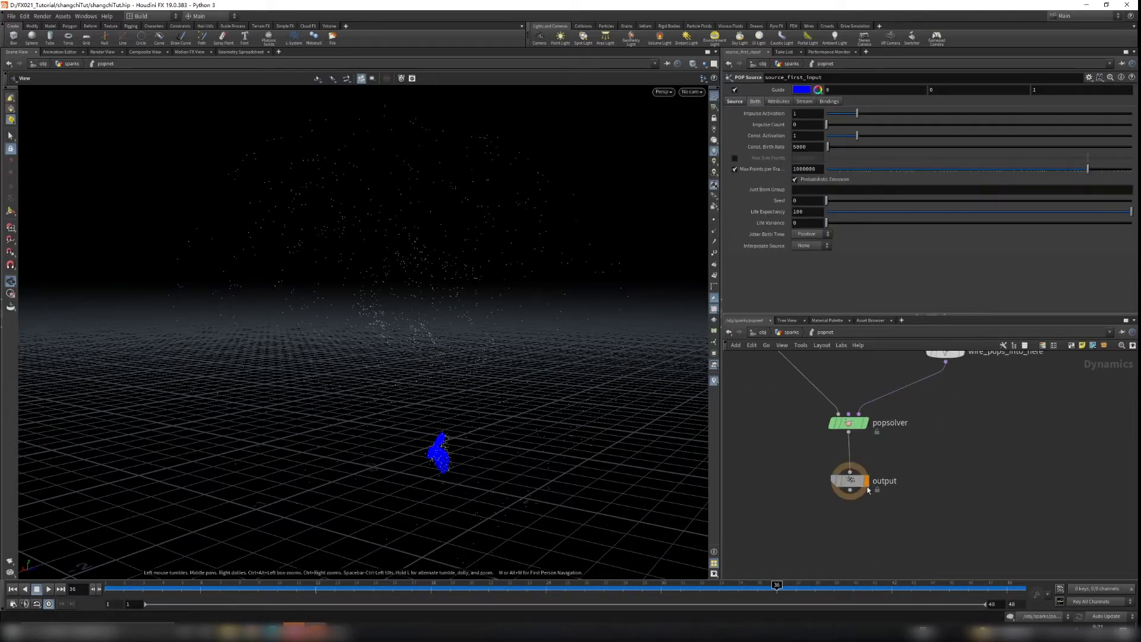
key(Tab)
text(gravi)
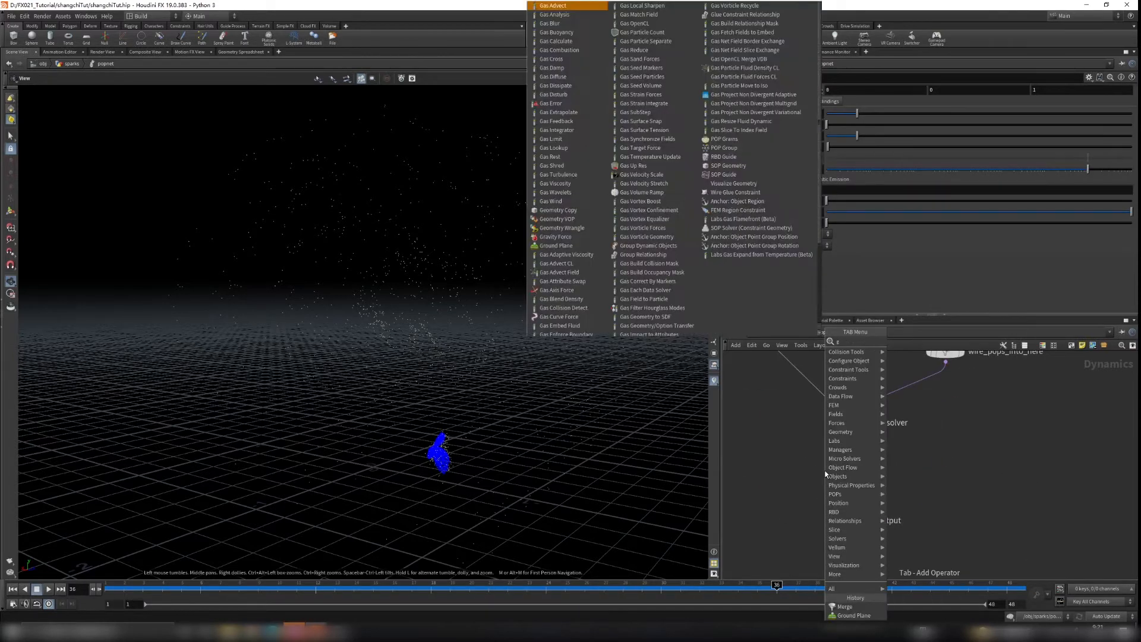
key(Return)
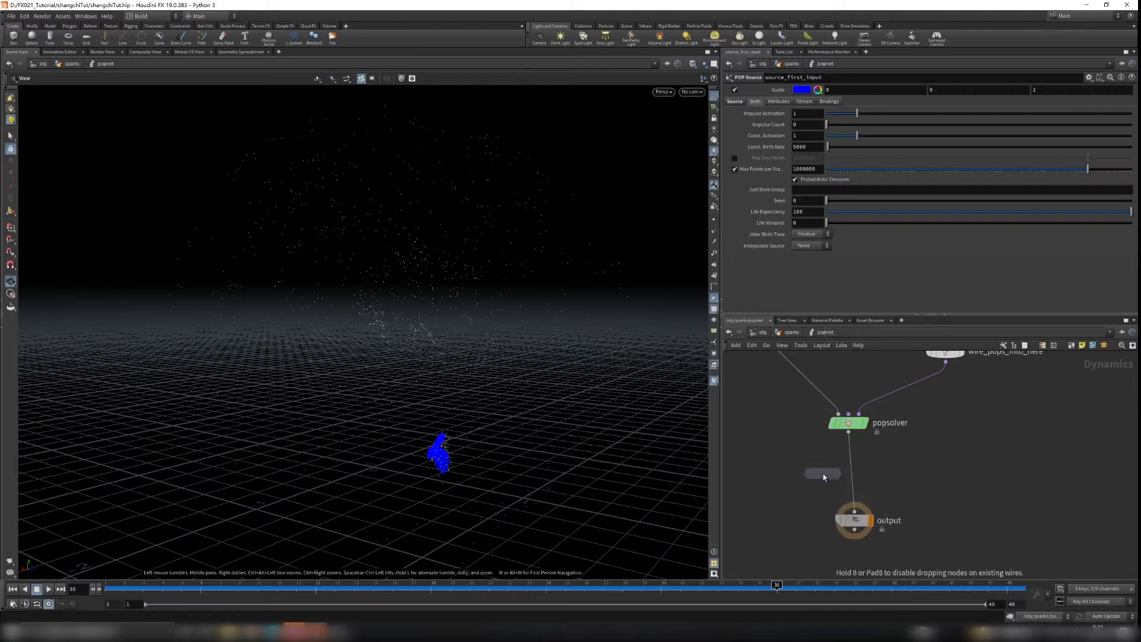
click(854, 466)
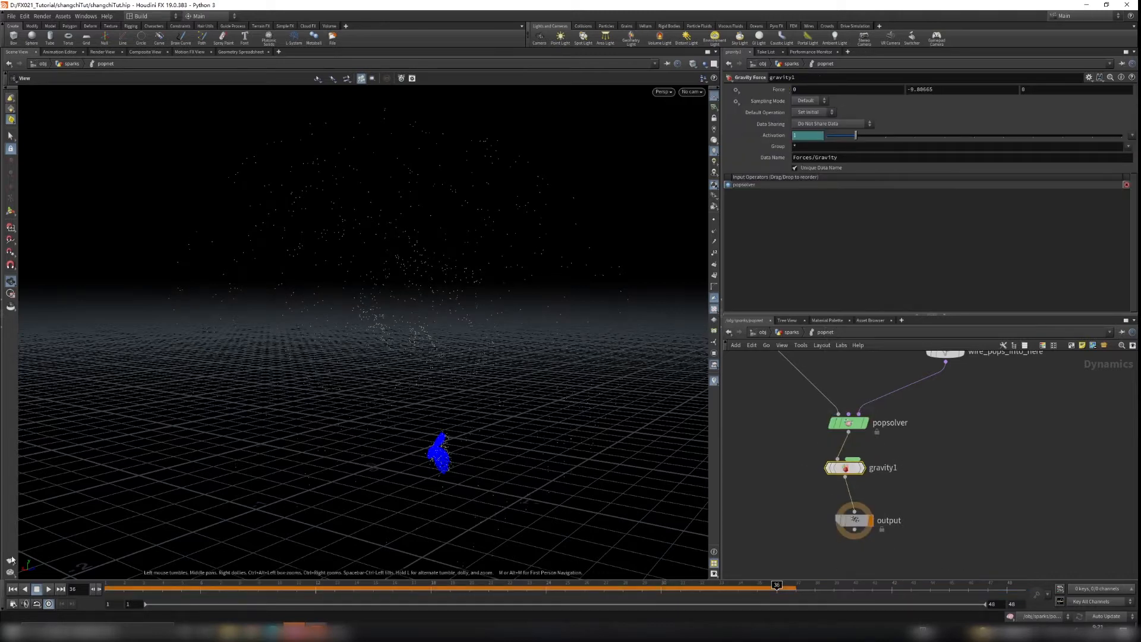
click(13, 589)
click(49, 589)
drag(397, 341, 454, 334)
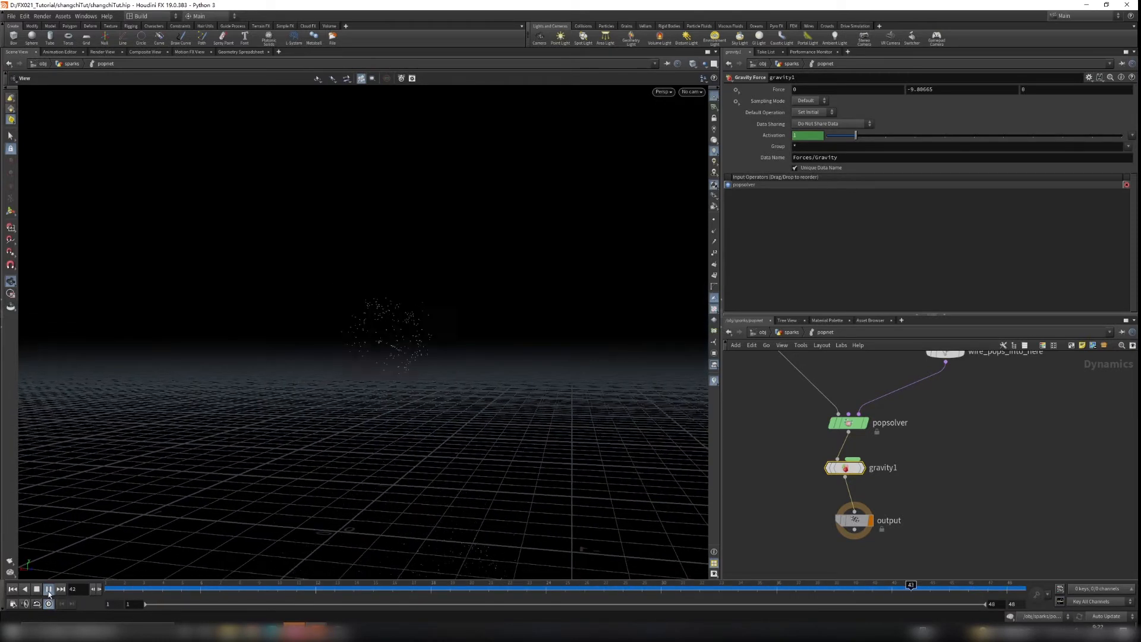
Step: Turn off the guide display of the source_first_input POP source
middle_drag(924, 435, 921, 540)
middle_drag(984, 397, 977, 471)
drag(894, 408, 998, 455)
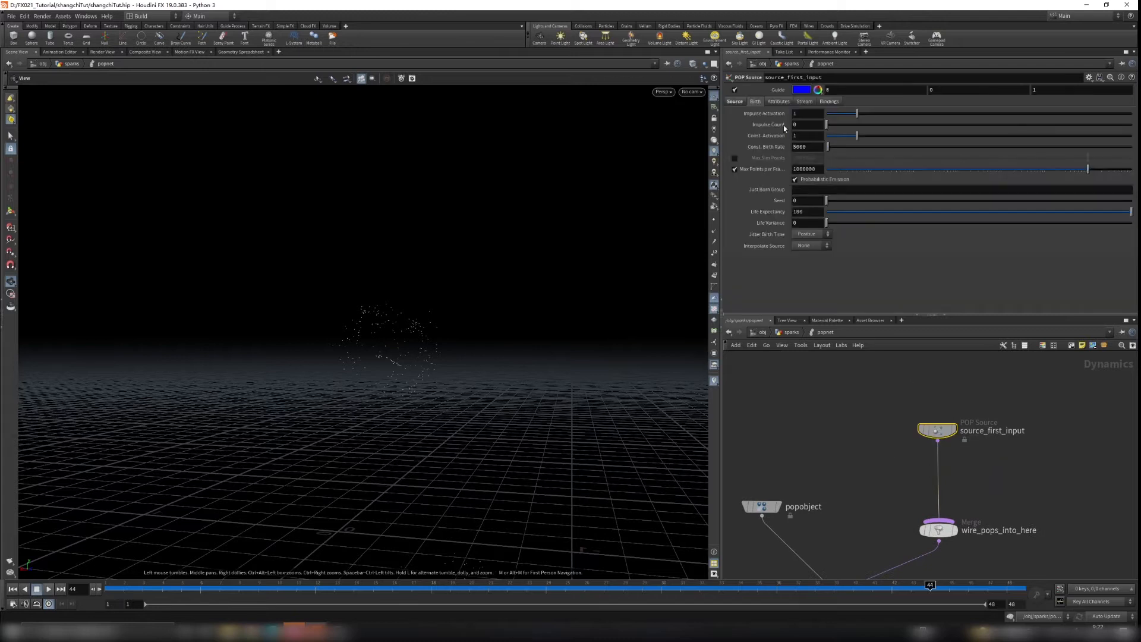
click(735, 89)
Step: Replay the simulation from the first frame, temporarily showing point markers, and examine how the particles fall
scroll(868, 433, down, 5)
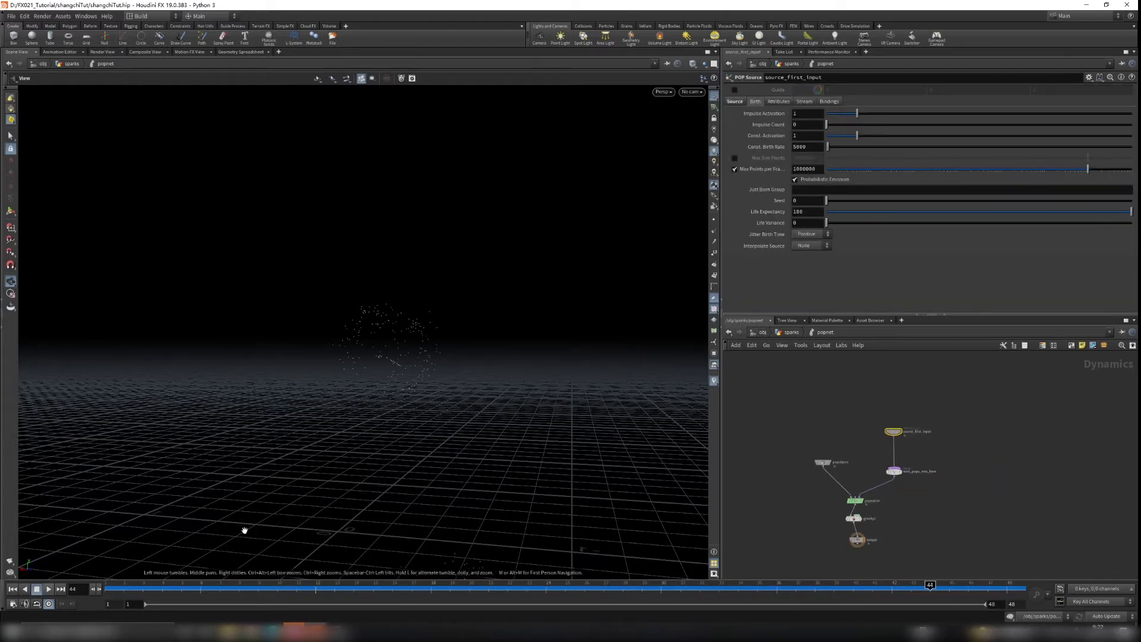
click(12, 589)
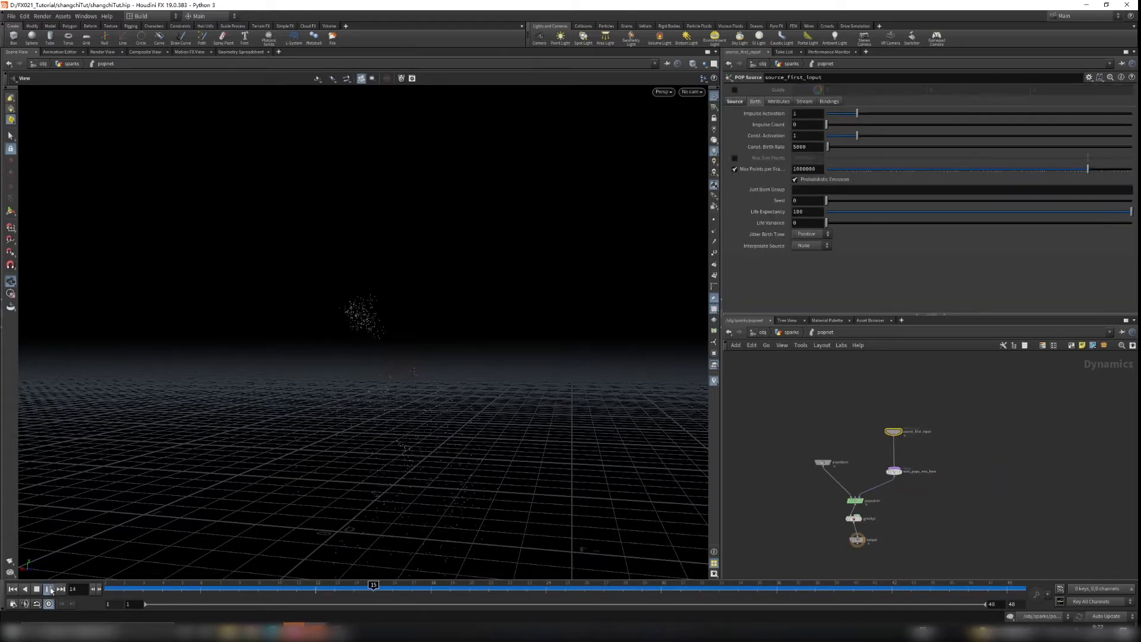
click(714, 219)
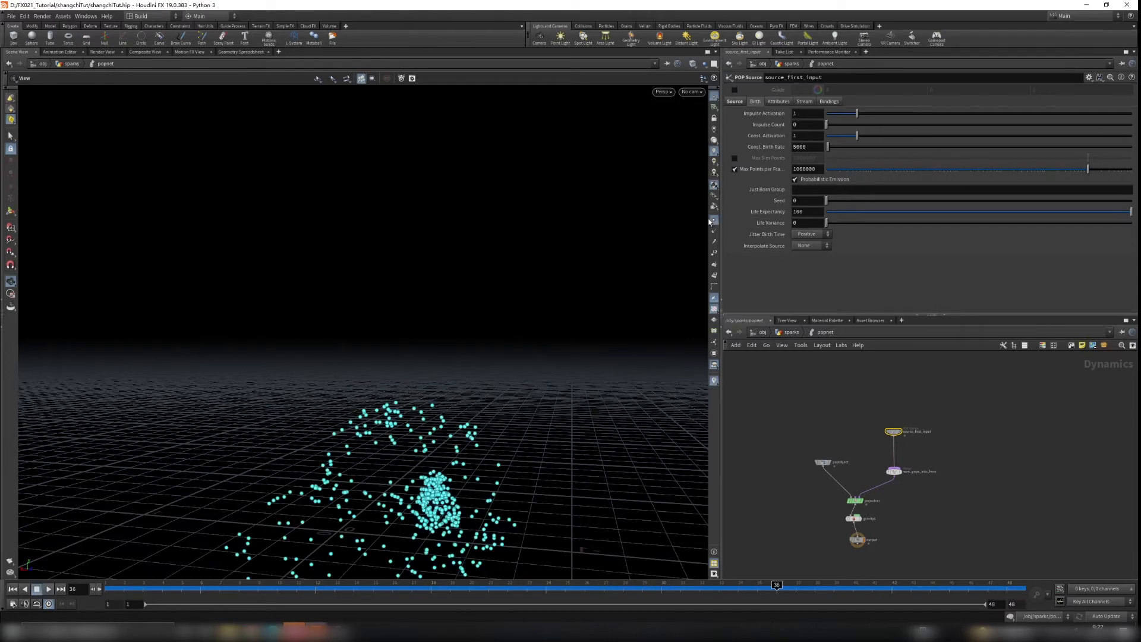
middle_drag(418, 423, 425, 348)
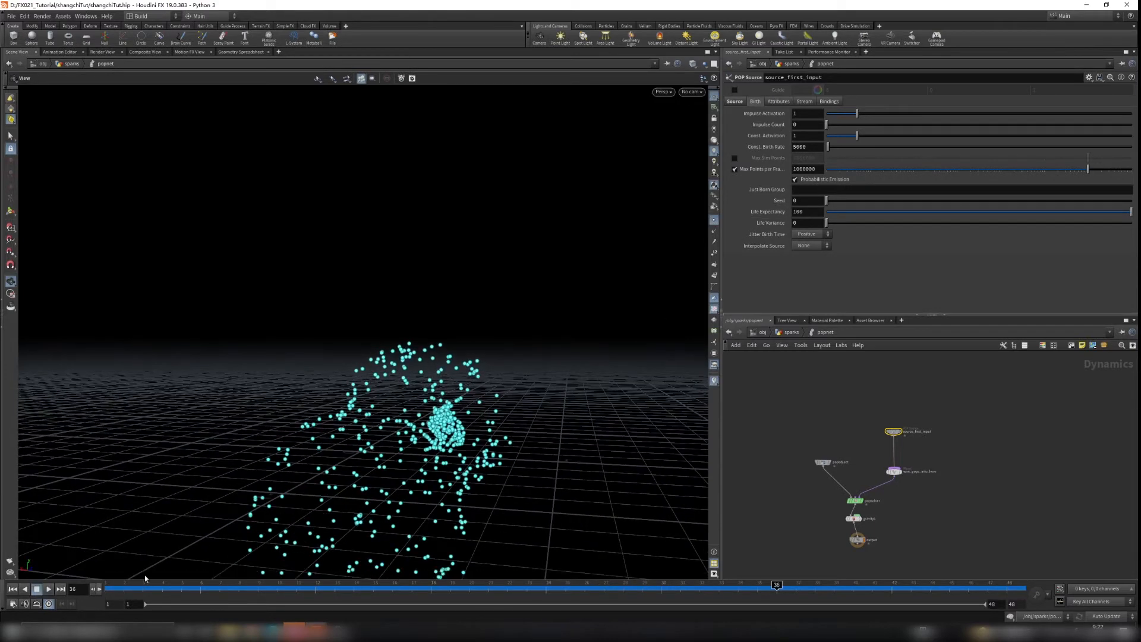
click(11, 592)
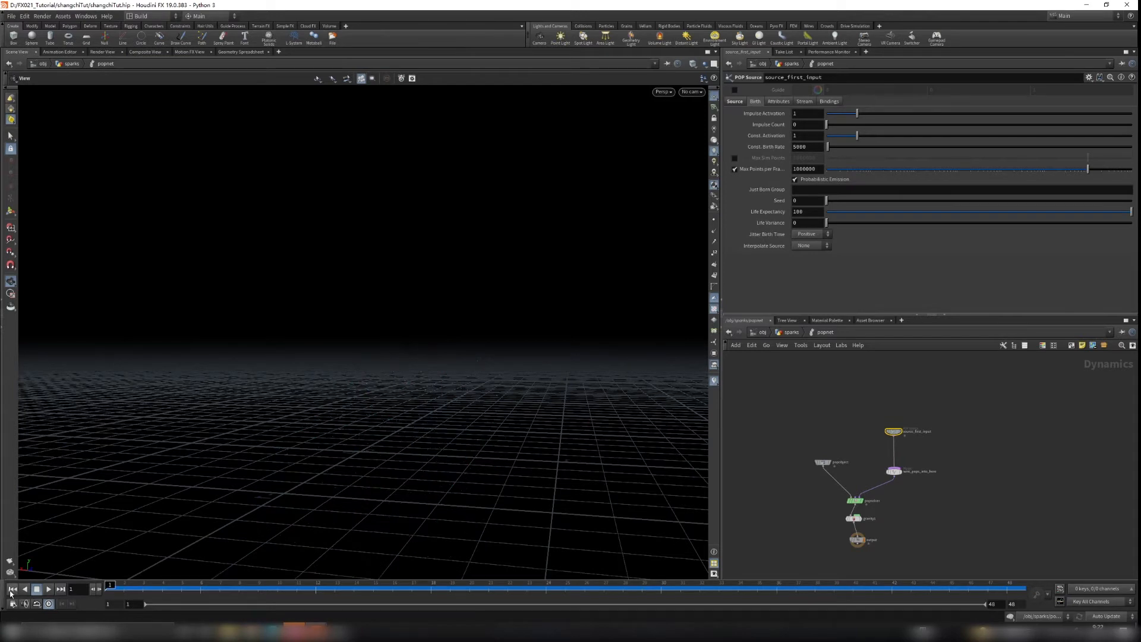
click(50, 592)
alt+drag(458, 452, 512, 473)
Step: Set the constant birth rate of source_first_input to 2000 and replay the simulation from the first frame
scroll(916, 423, up, 5)
drag(829, 416, 843, 444)
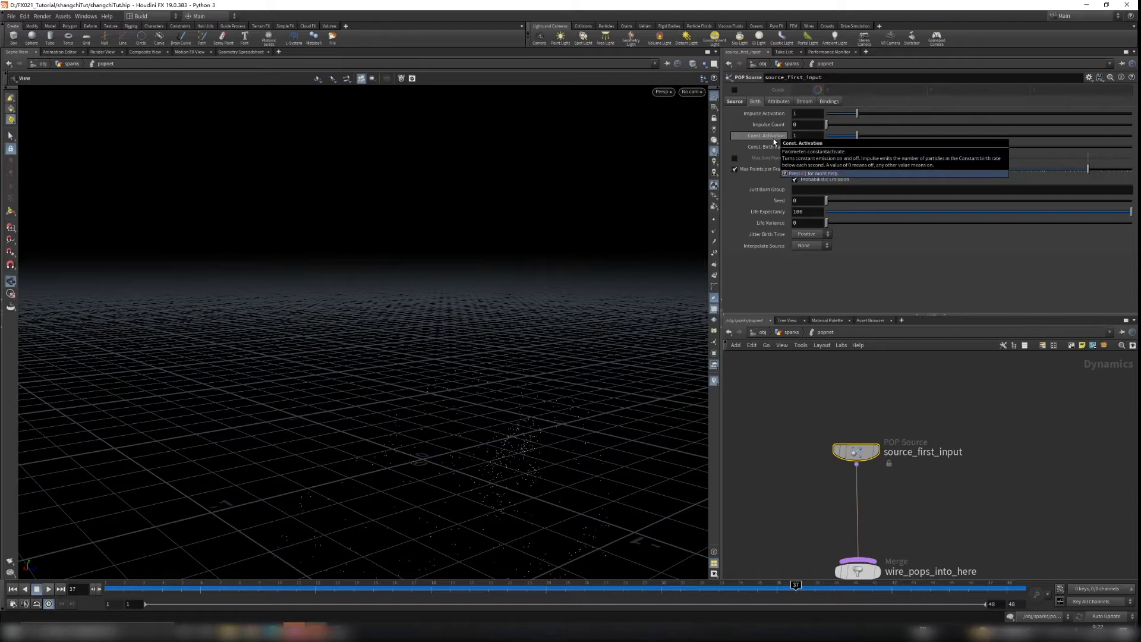
key(Return)
click(12, 589)
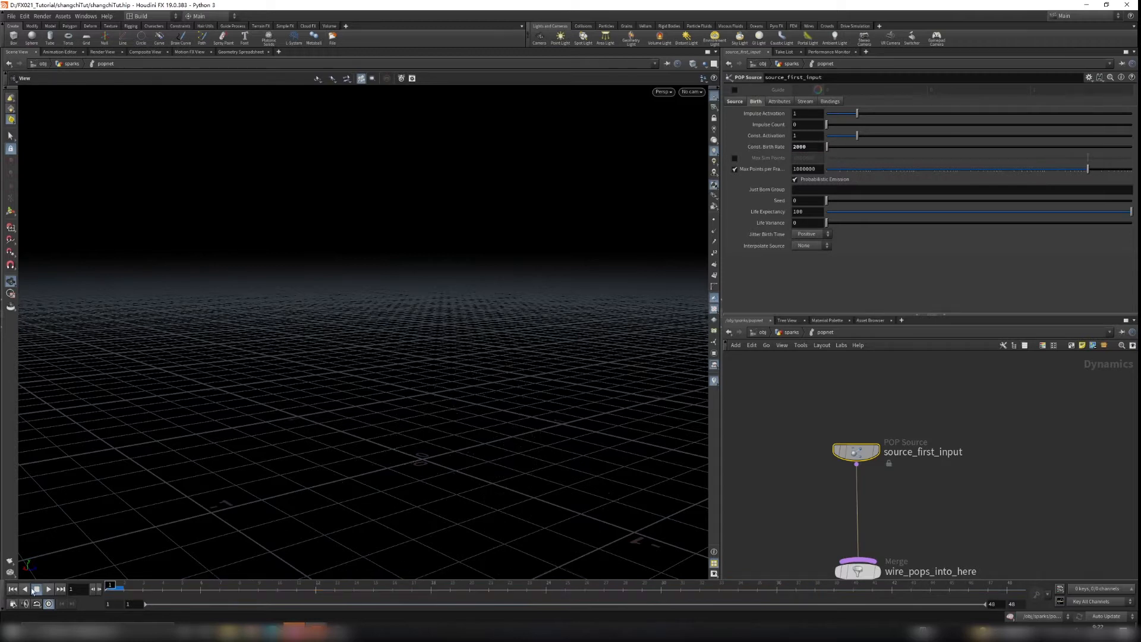
click(48, 590)
drag(443, 352, 507, 336)
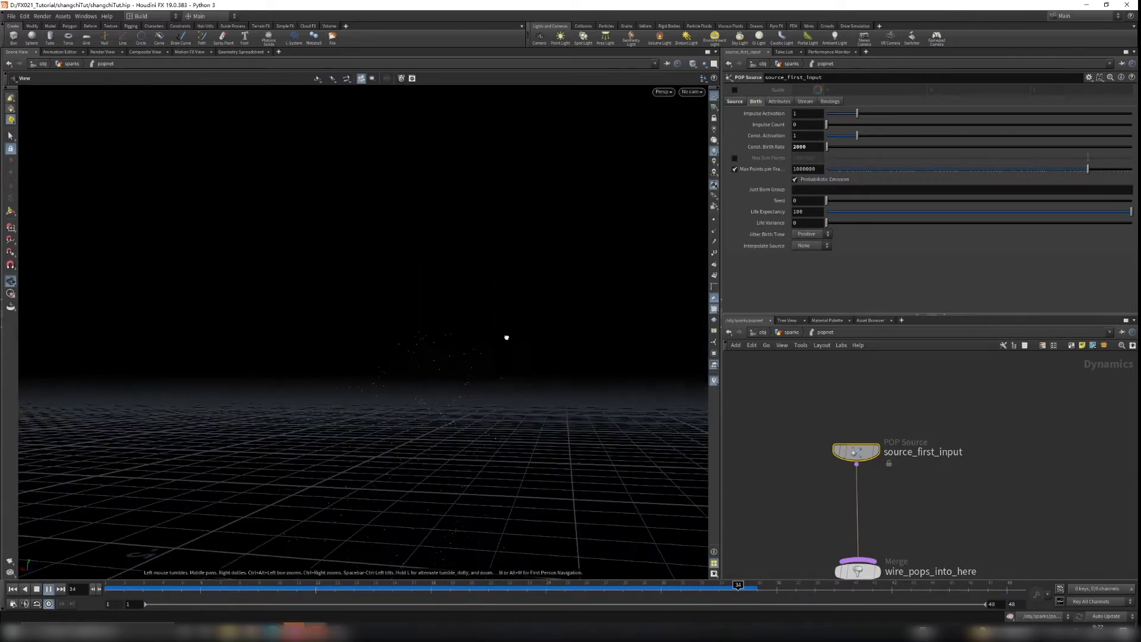
key(Escape)
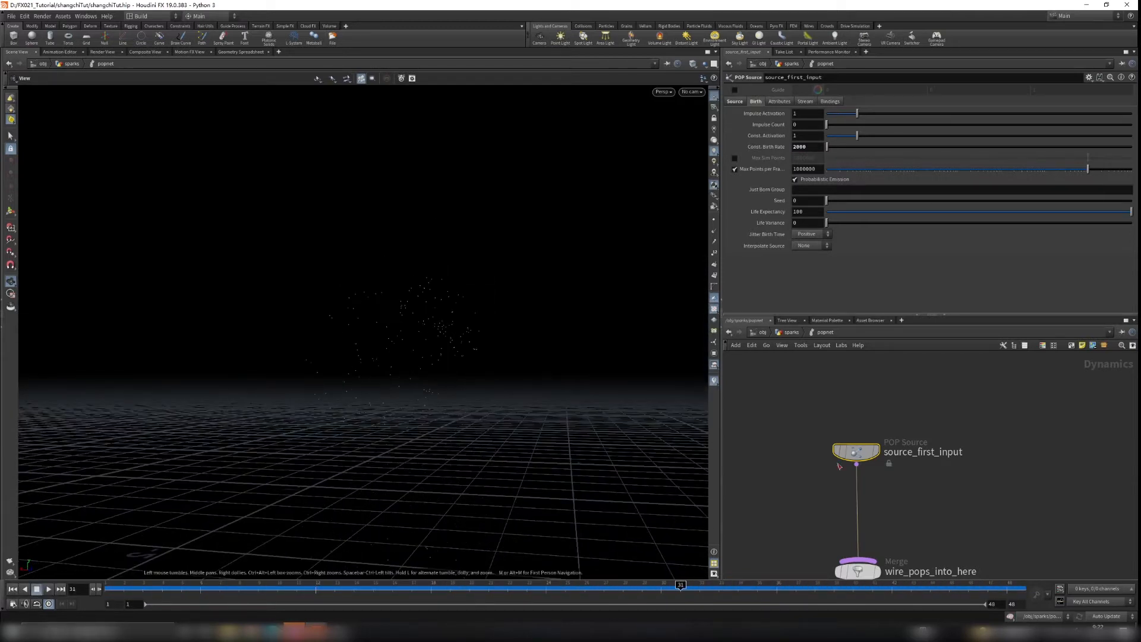
Step: Try an inherit velocity of 1.8 on source_first_input and play the simulation
scroll(884, 469, up, 2)
click(782, 101)
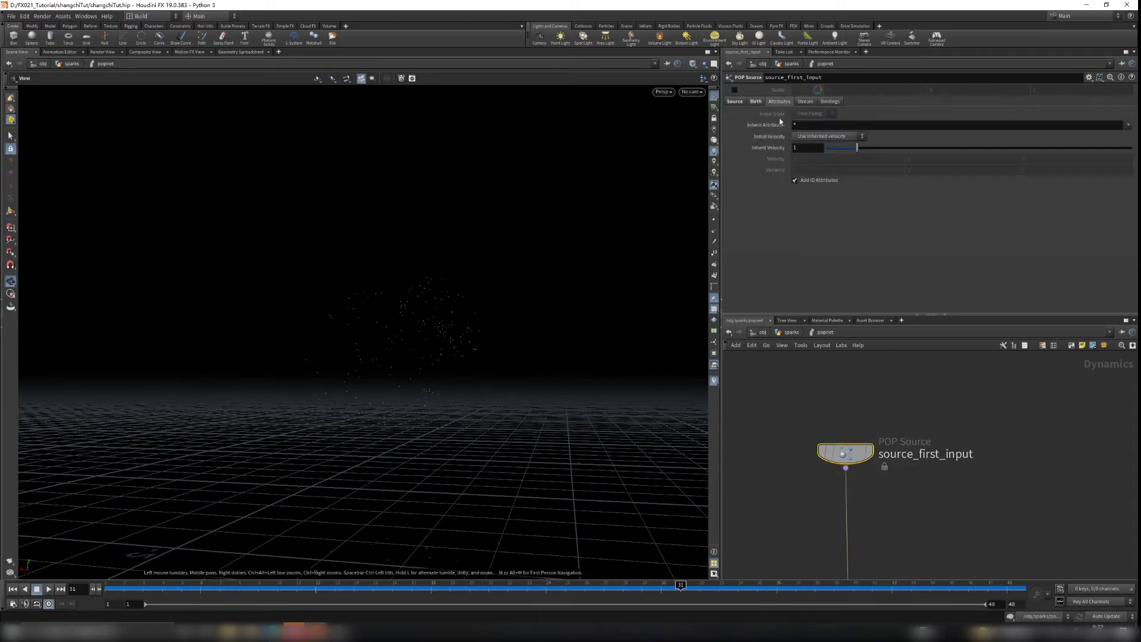
click(799, 145)
text(1.8)
key(Return)
click(26, 591)
click(48, 589)
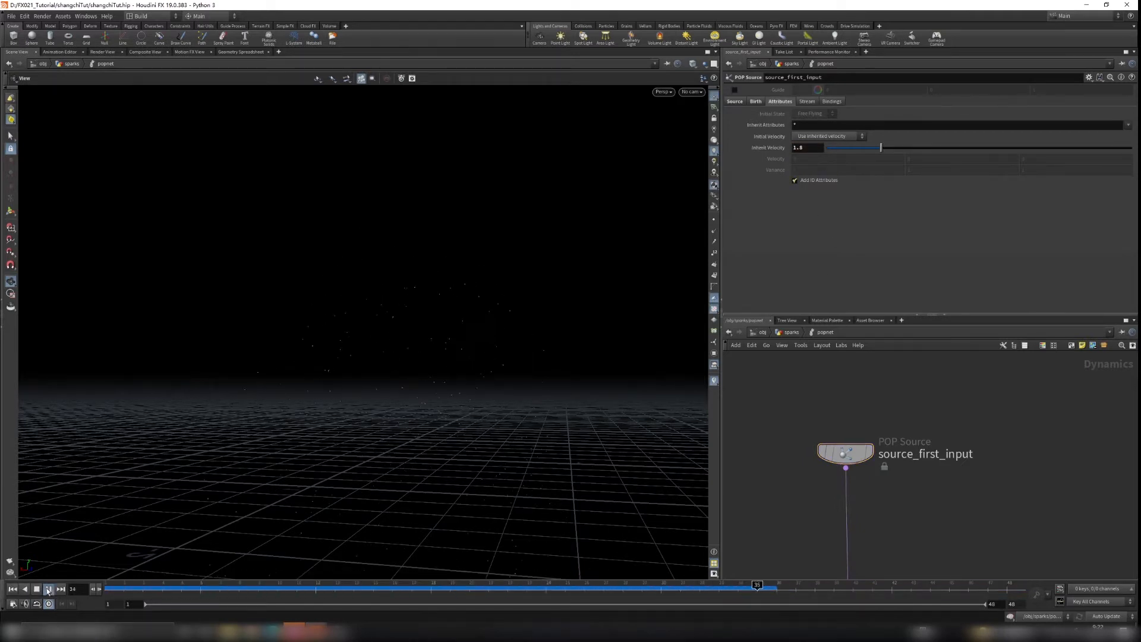
Step: Set the inherit velocity of source_first_input to 1.45 and play the simulation to check the spread
double_click(802, 148)
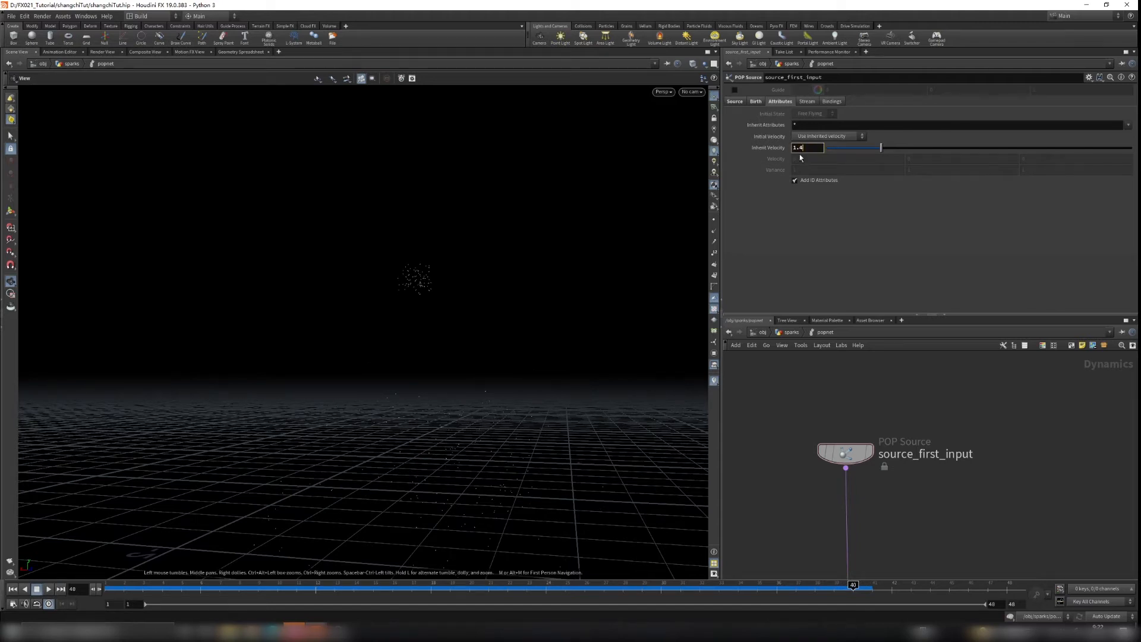
key(Return)
click(49, 589)
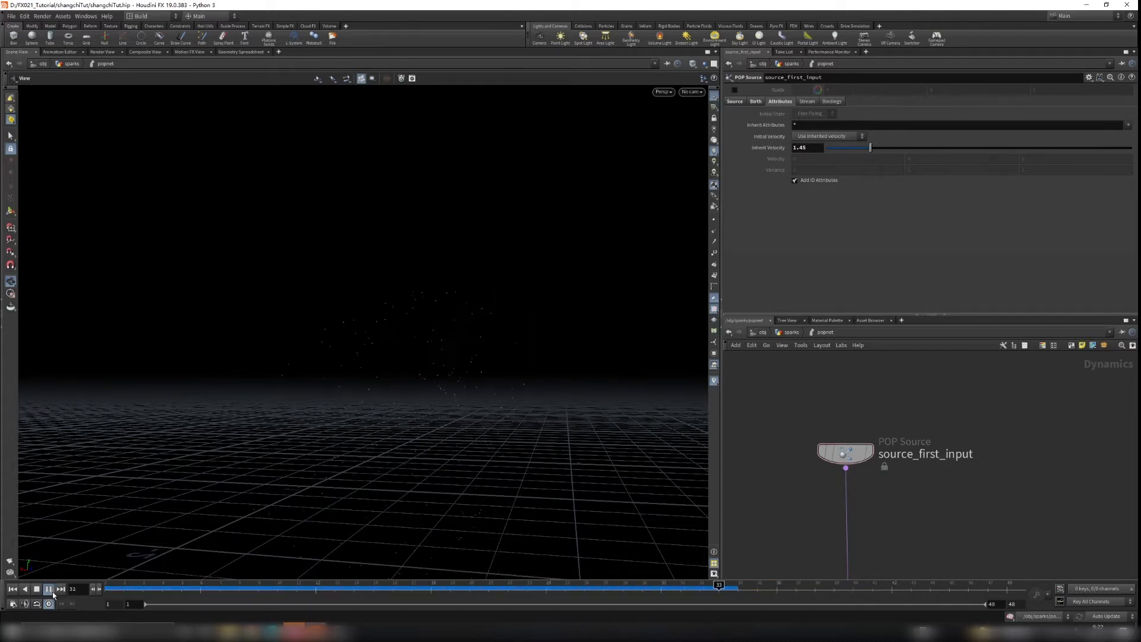
click(50, 590)
alt+drag(481, 339, 382, 346)
Step: Move the output node further down and insert a Merge node between popsolver and gravity1
middle_drag(924, 541, 930, 385)
right_drag(930, 384, 916, 478)
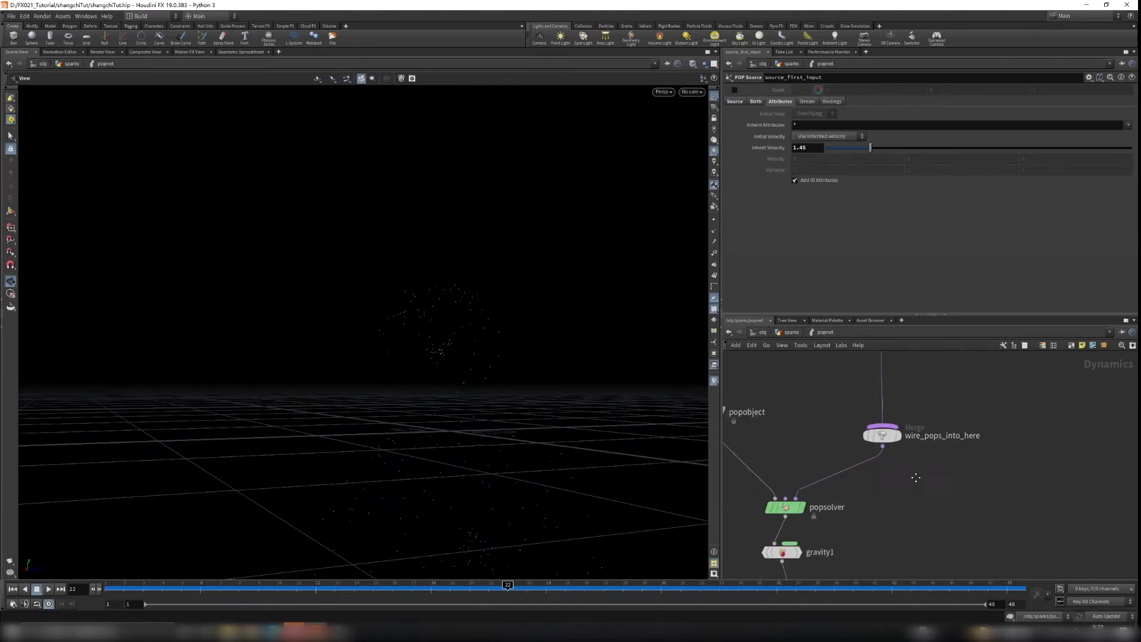
scroll(916, 478, down, 2)
middle_drag(916, 478, 964, 411)
drag(876, 500, 869, 531)
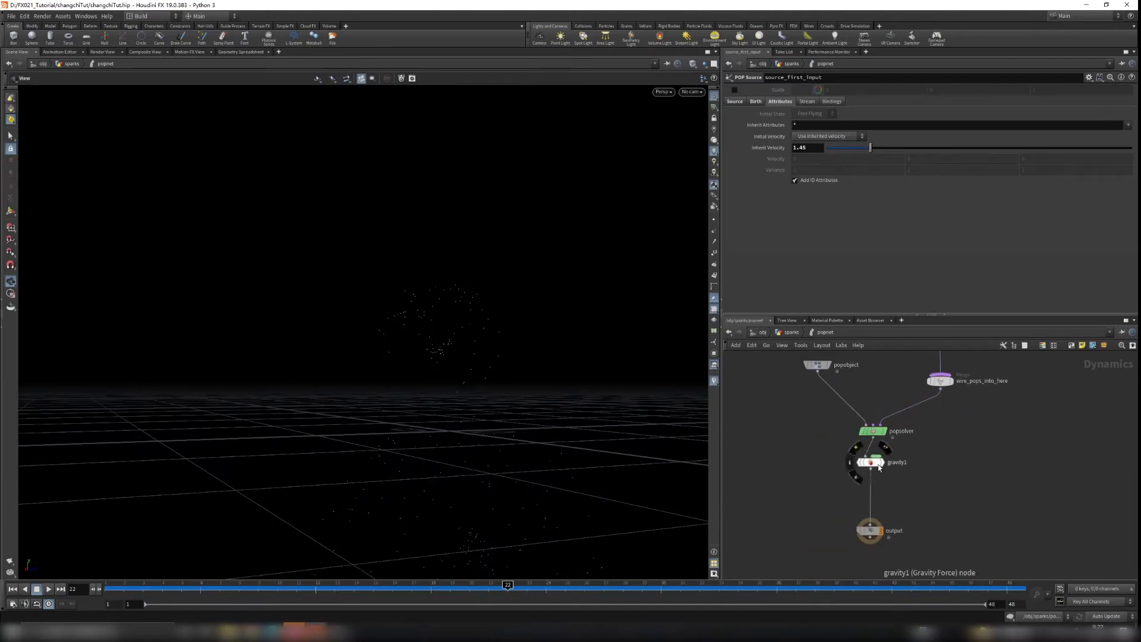
key(Tab)
text(merg)
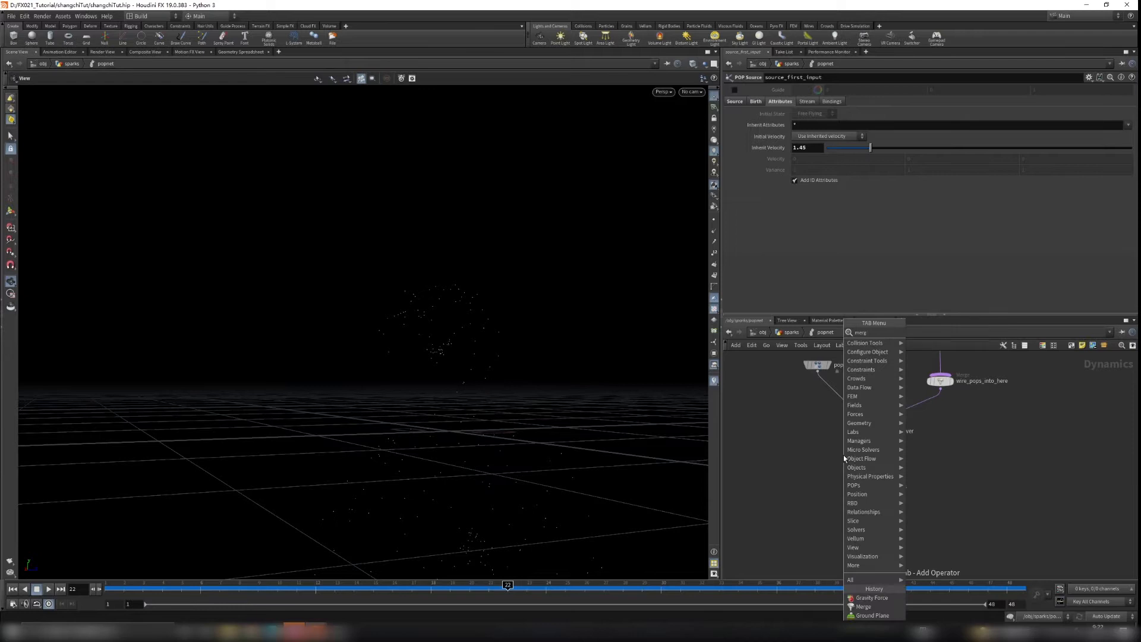
key(Return)
click(846, 464)
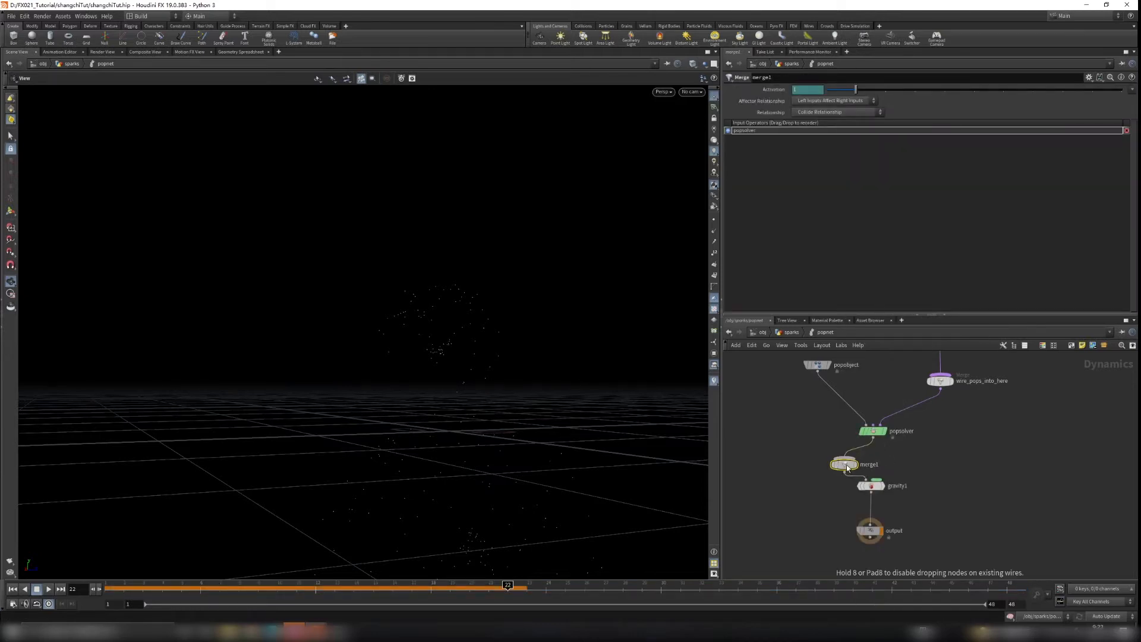
Step: Shift gravity1 and output further down, add a Ground Plane node beside popsolver and wire it into merge1
drag(804, 483, 916, 540)
drag(871, 488, 872, 510)
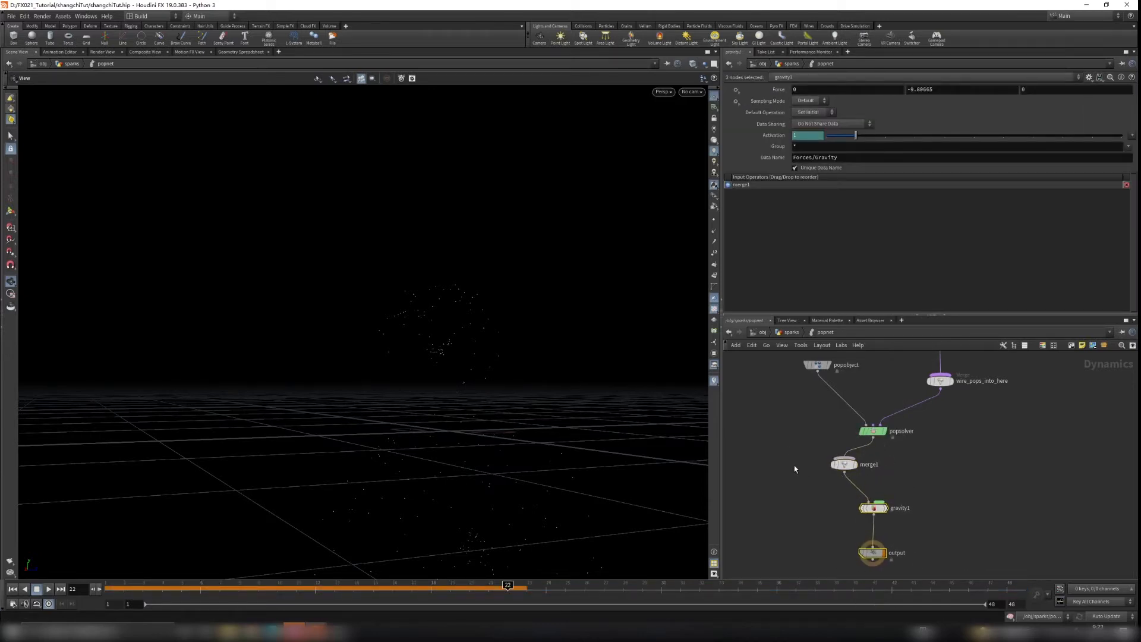
click(794, 469)
key(Tab)
text(groundp)
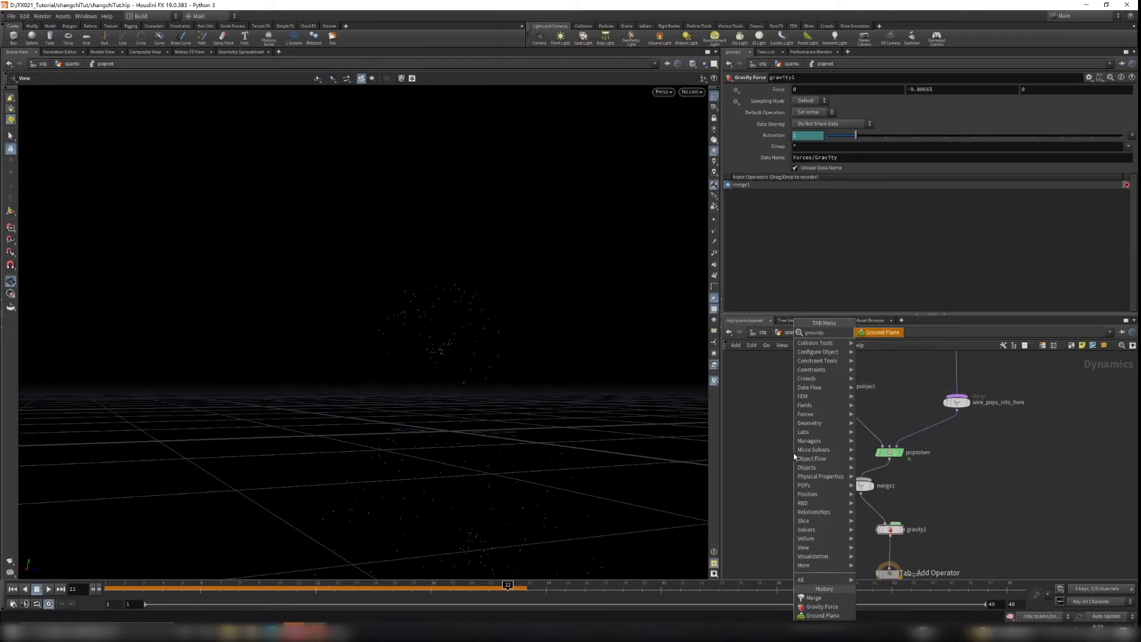
key(Return)
click(794, 453)
drag(793, 459, 819, 474)
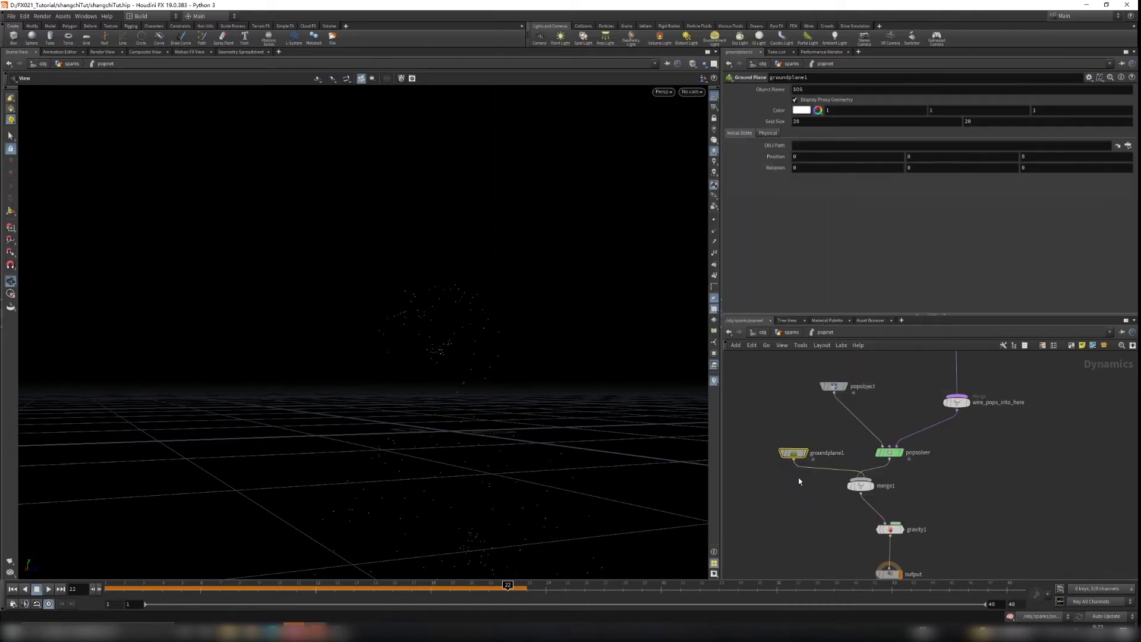
Step: Reorder the inputs of merge1 so groundplane1 comes before popsolver
click(861, 485)
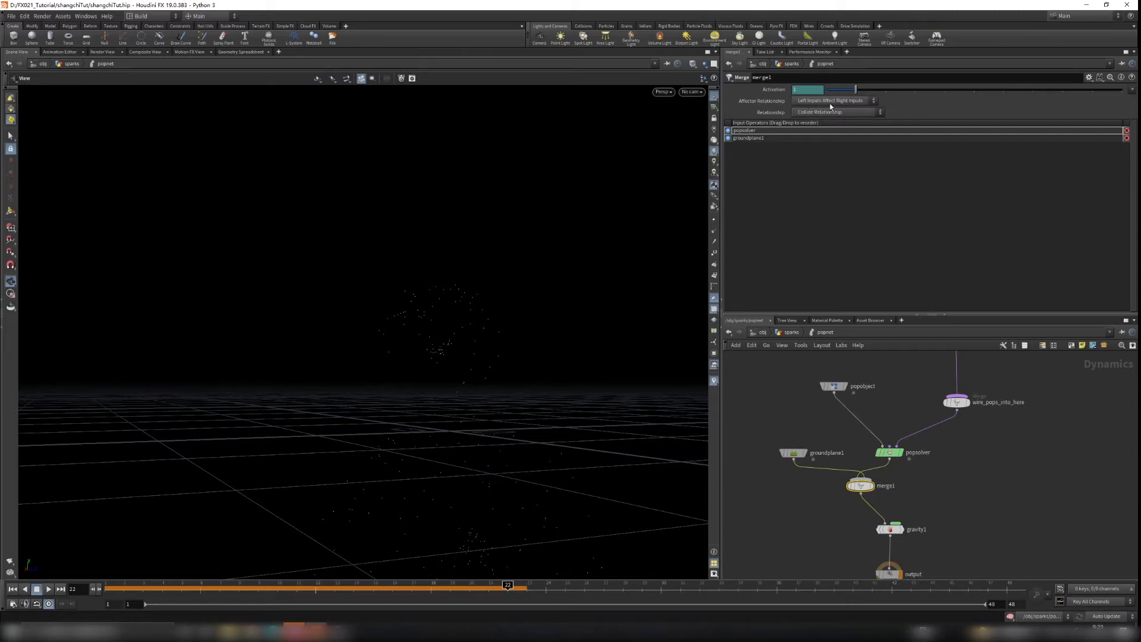
drag(755, 142, 750, 132)
click(794, 453)
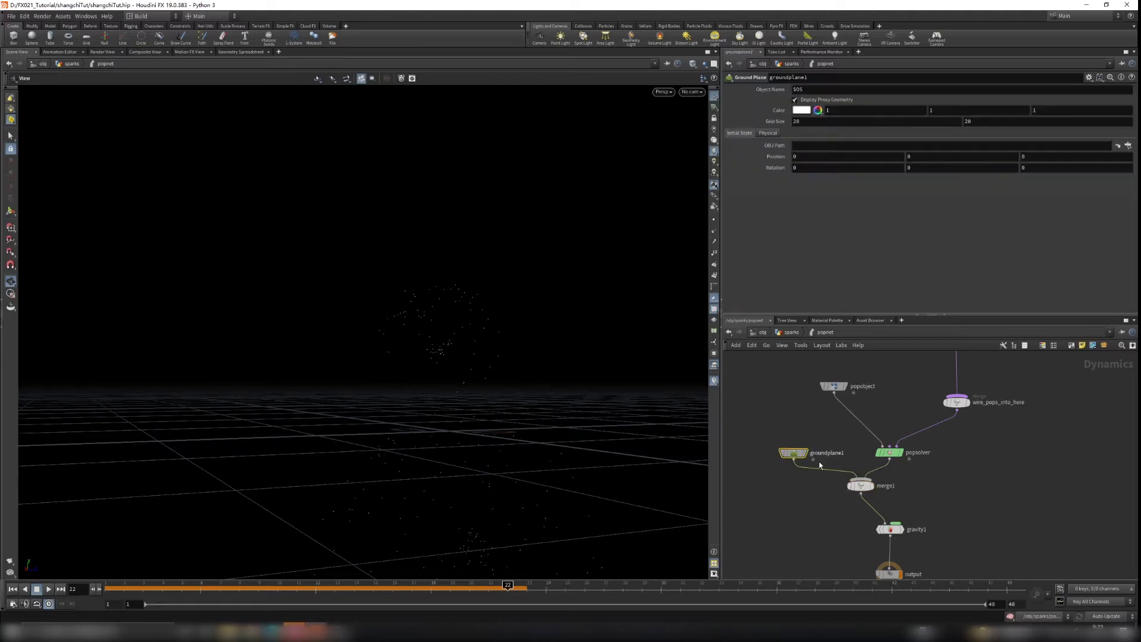
Step: Play the simulation from the first frame to check how the sparks collide with the ground plane
click(889, 452)
click(12, 589)
click(50, 589)
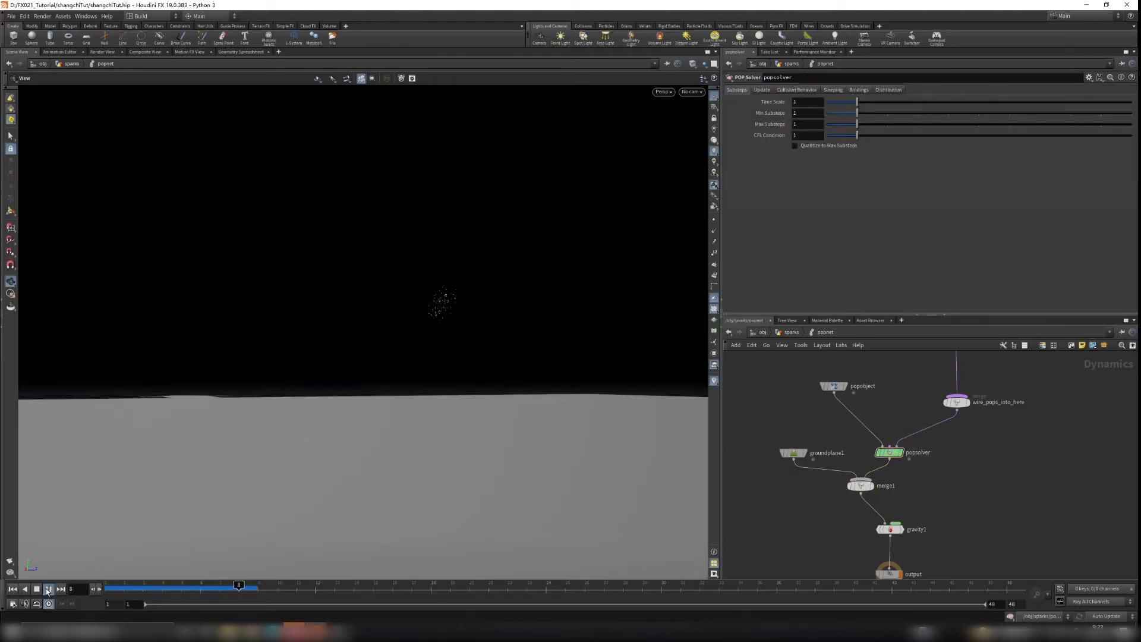
mouse_move(430, 461)
mouse_down()
mouse_move(454, 499)
mouse_move(443, 451)
mouse_up()
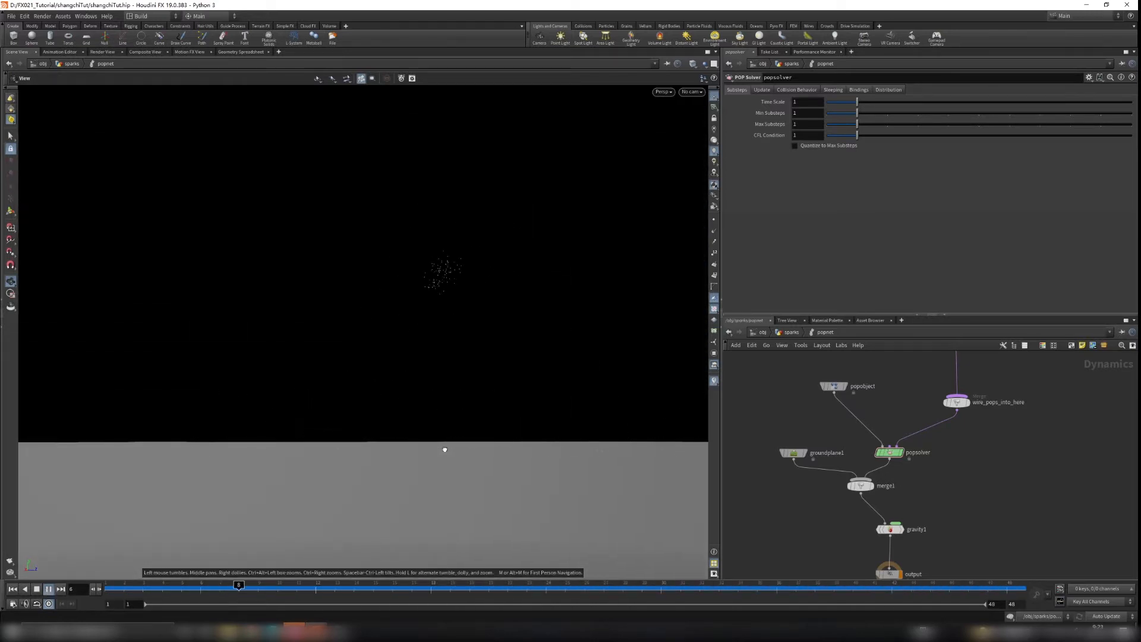
click(49, 589)
Step: Turn off Display Proxy Geometry on groundplane1 to hide the ground surface
drag(770, 442, 816, 498)
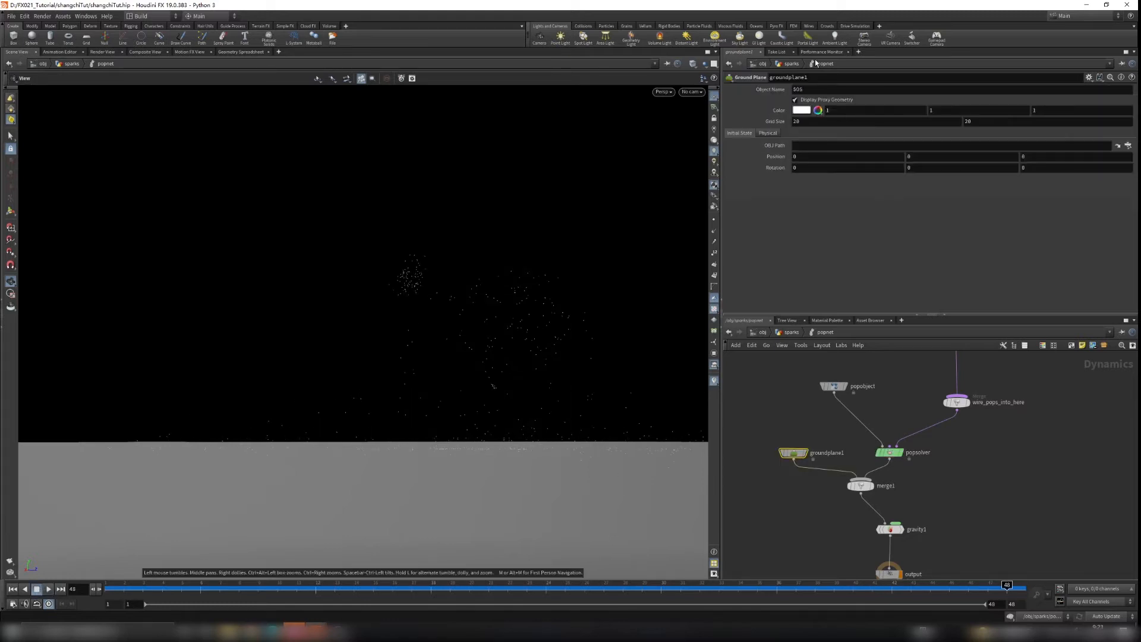
click(797, 101)
drag(456, 390, 522, 387)
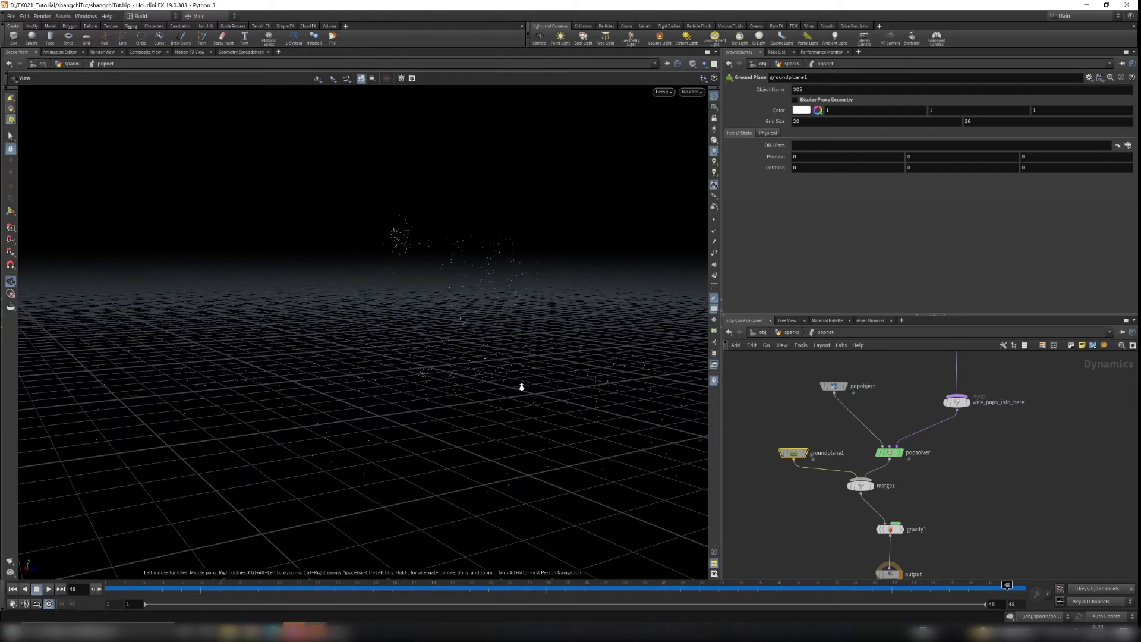
Step: Try a bounce of 0.02 in the physical properties of both groundplane1 and popobject, and play the simulation
click(765, 134)
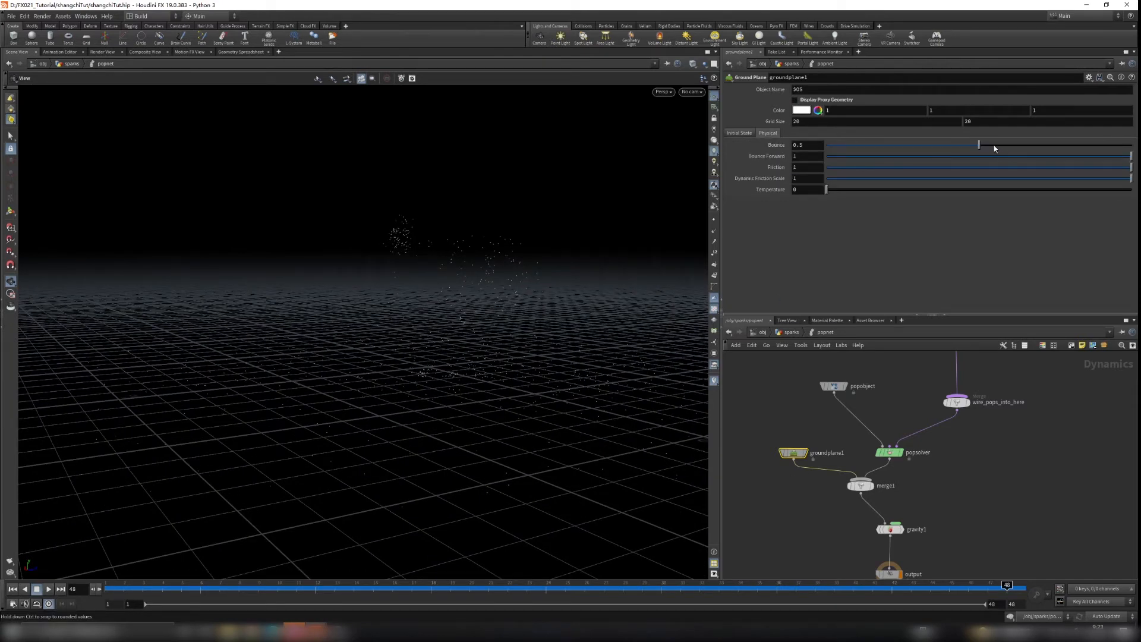
drag(978, 149, 838, 148)
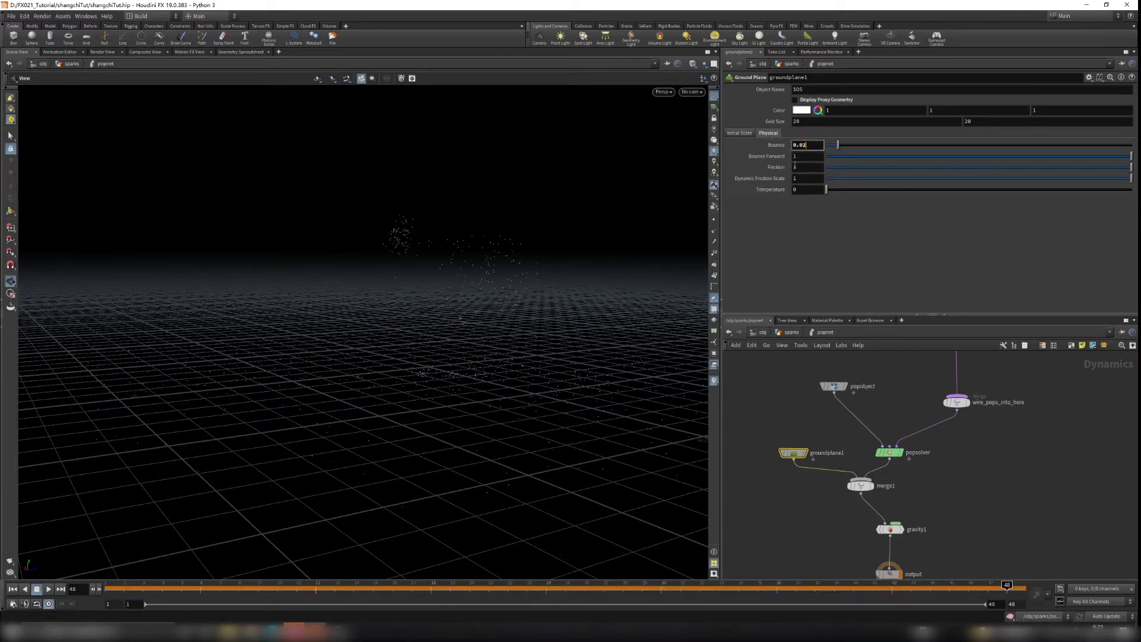
key(Return)
click(834, 386)
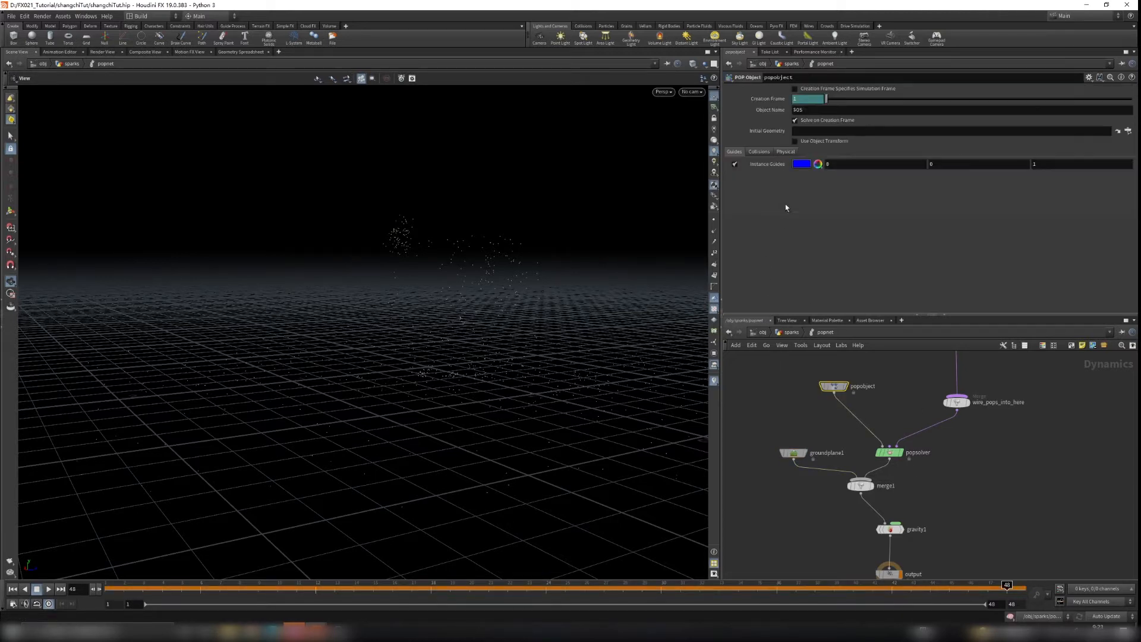
click(786, 153)
text(0.02)
key(Return)
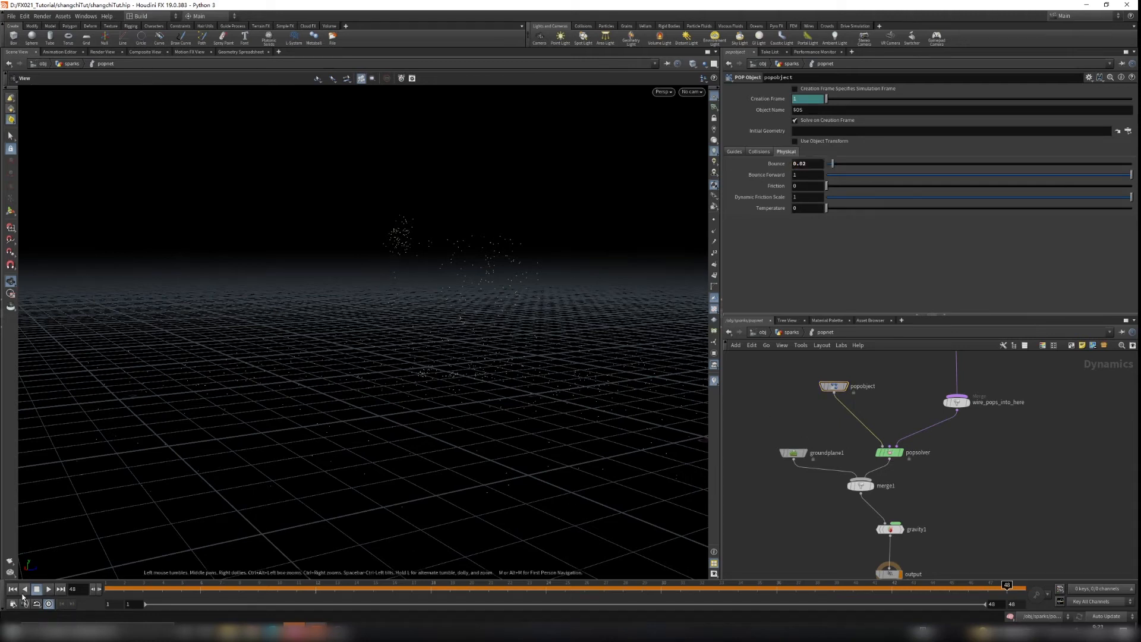
click(49, 589)
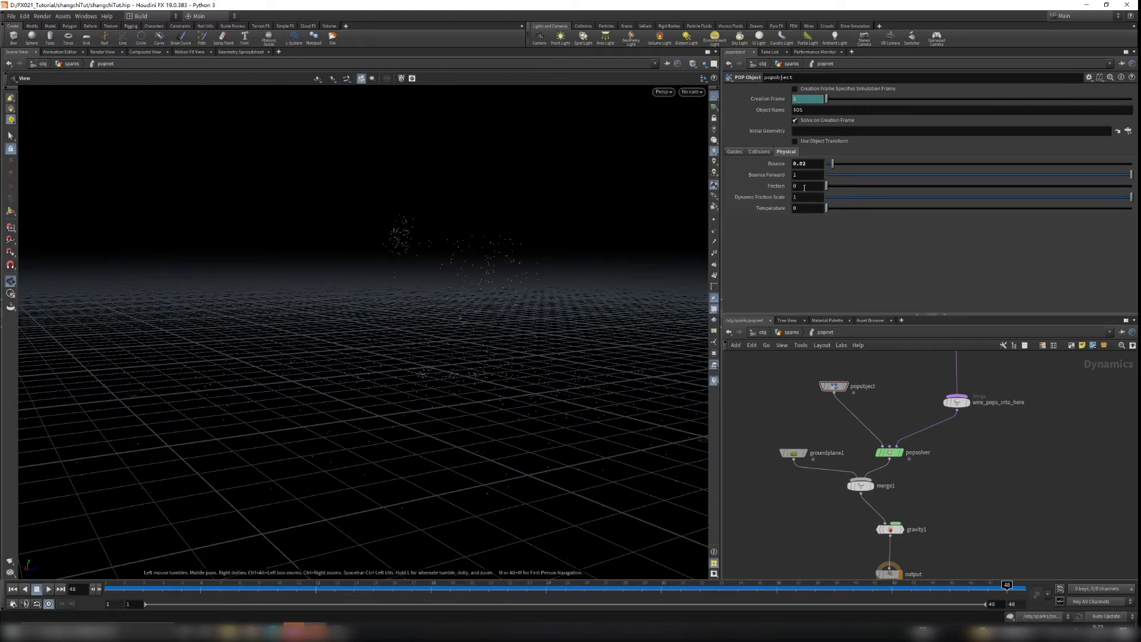
Step: Set the friction of both groundplane1 and popobject to 4 and replay the simulation from the first frame
click(793, 453)
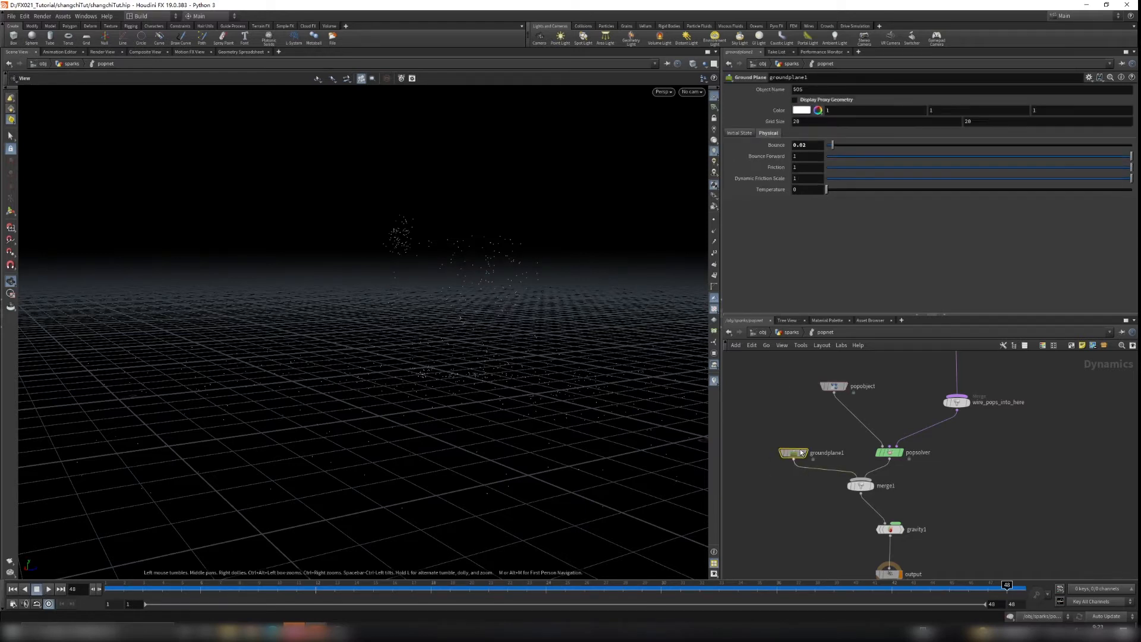
click(803, 169)
text(0)
key(Return)
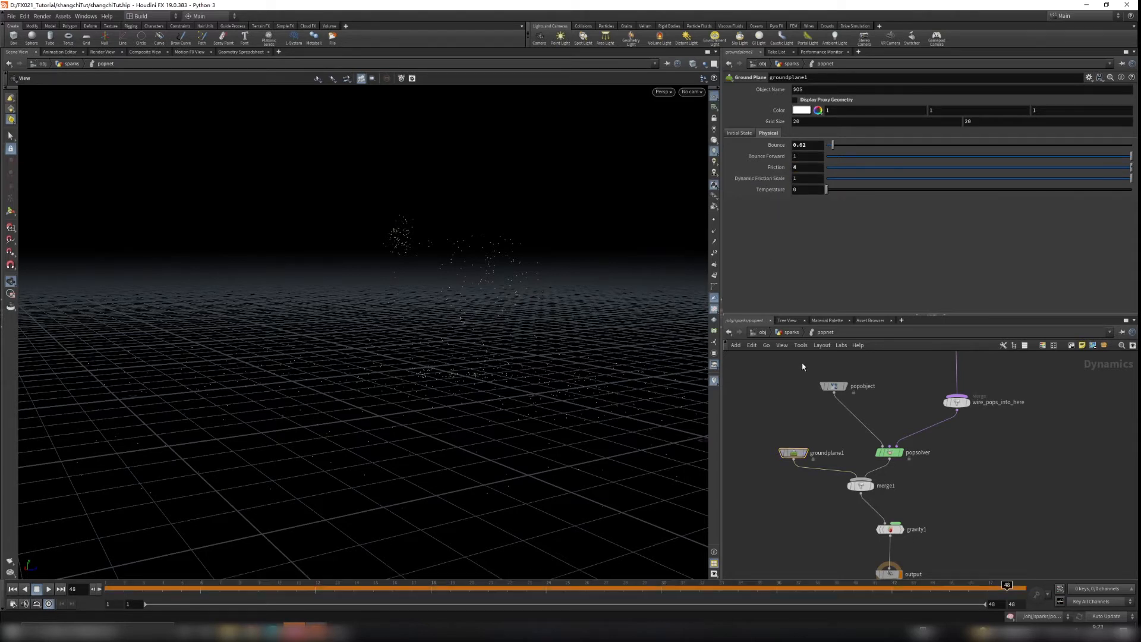
click(834, 387)
click(799, 186)
text(4)
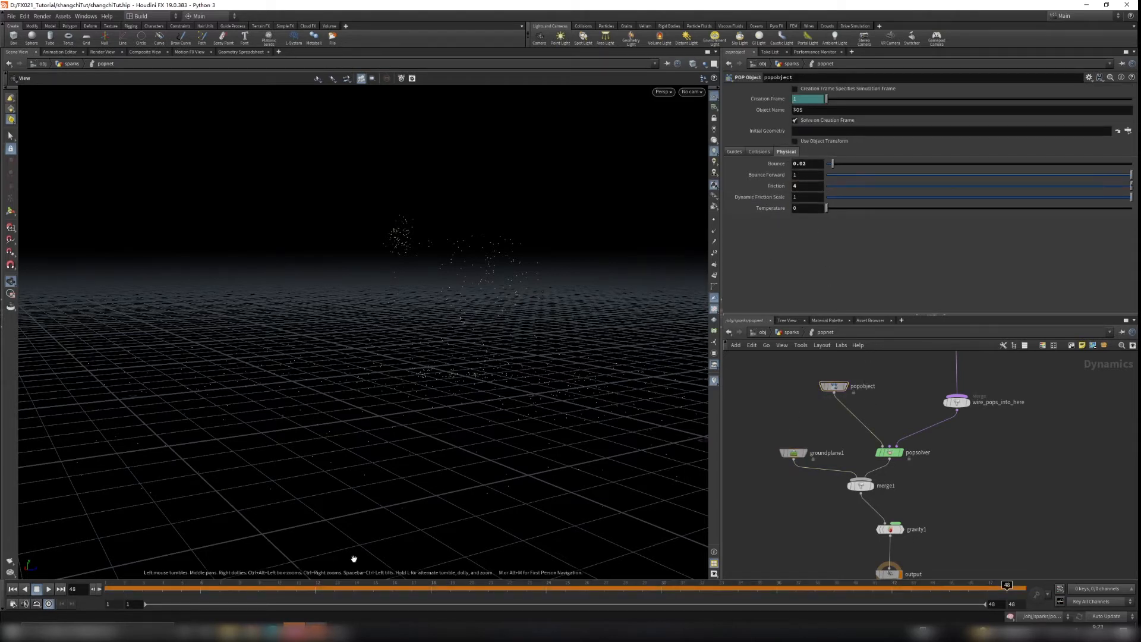
click(13, 589)
click(48, 589)
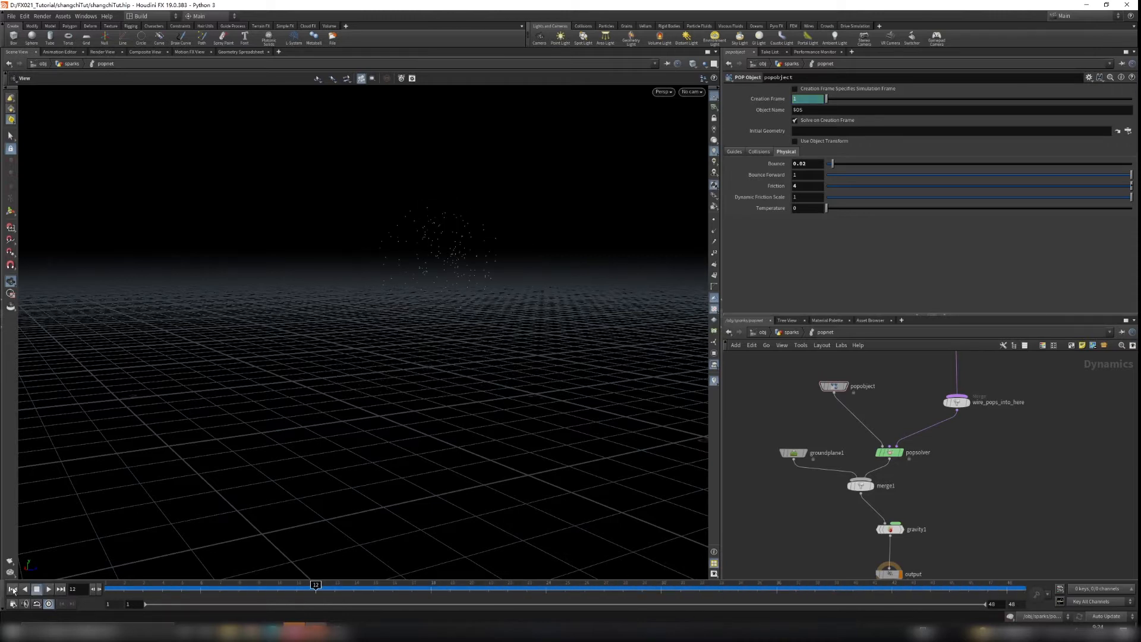
Step: Try a bounce of 0.7 on both popobject and groundplane1 and replay the simulation from the first frame
drag(832, 164, 891, 171)
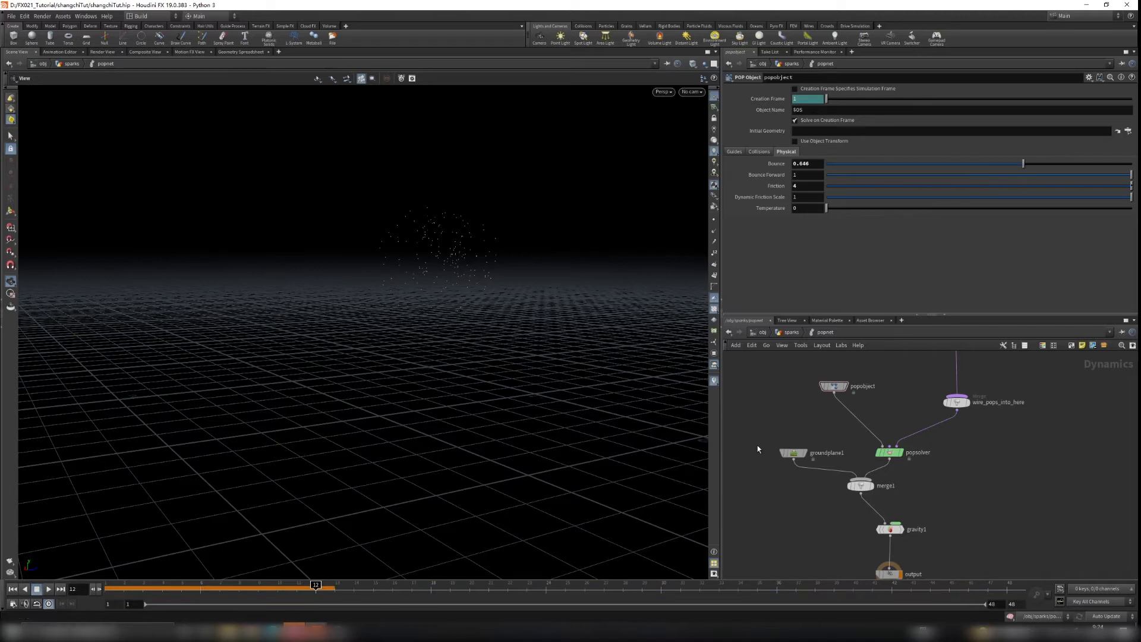
key(Return)
click(794, 453)
drag(801, 149, 798, 150)
text(7)
key(Return)
click(12, 589)
click(50, 589)
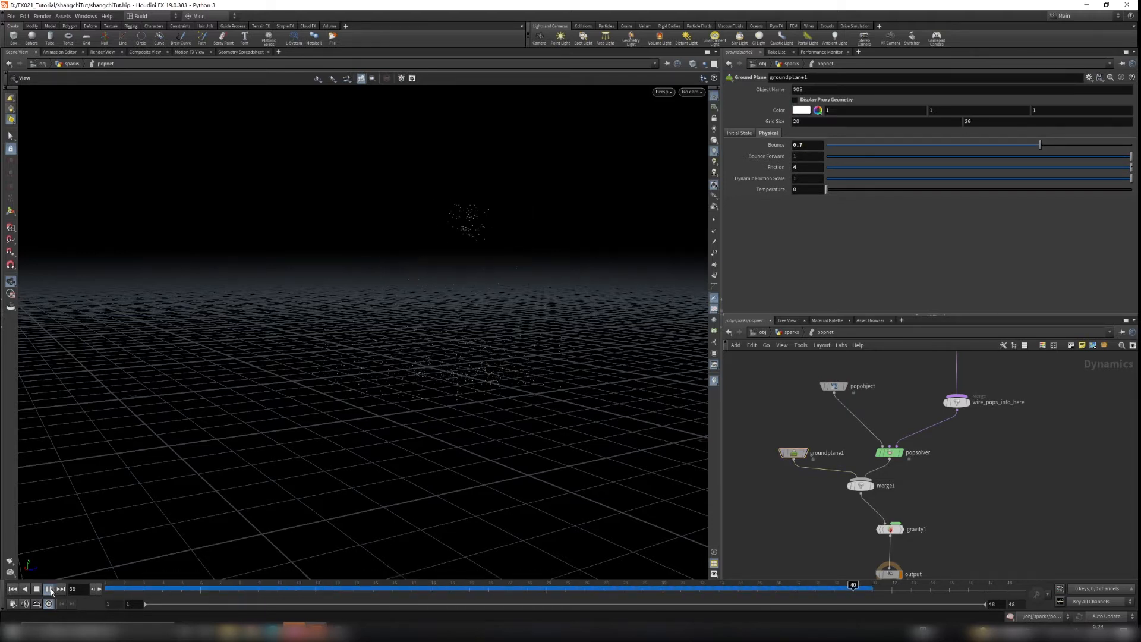
Step: Lower the bounce of groundplane1 and popobject, trying 0.1 on popobject, and play the simulation
drag(881, 147, 879, 145)
click(877, 145)
key(BackSpace)
drag(771, 429, 808, 465)
click(833, 386)
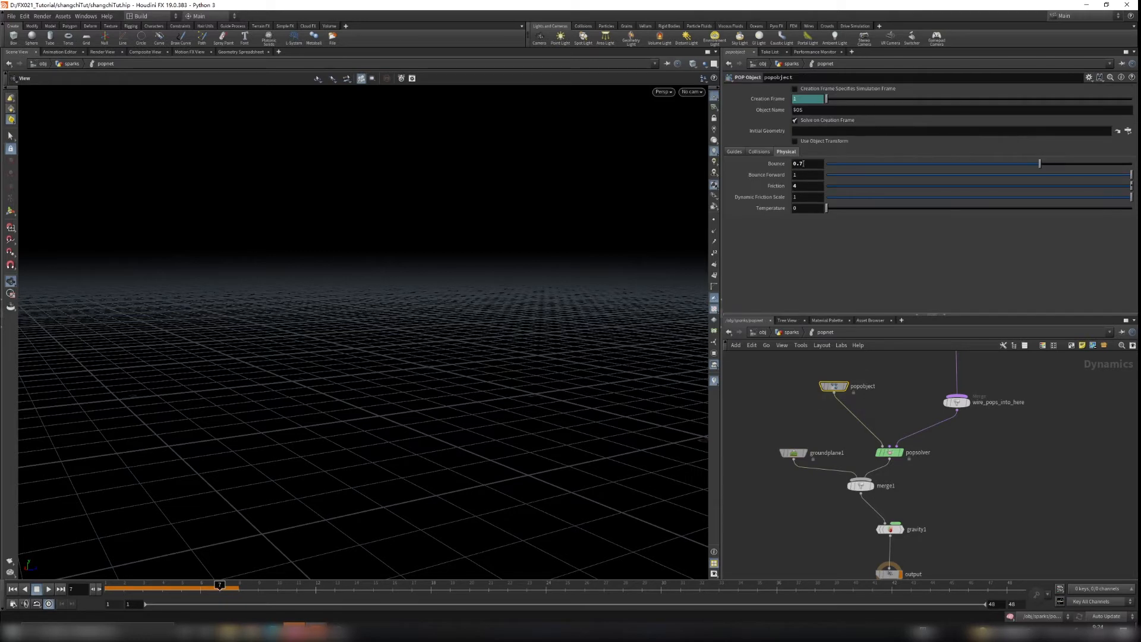
key(BackSpace)
text(1)
click(48, 589)
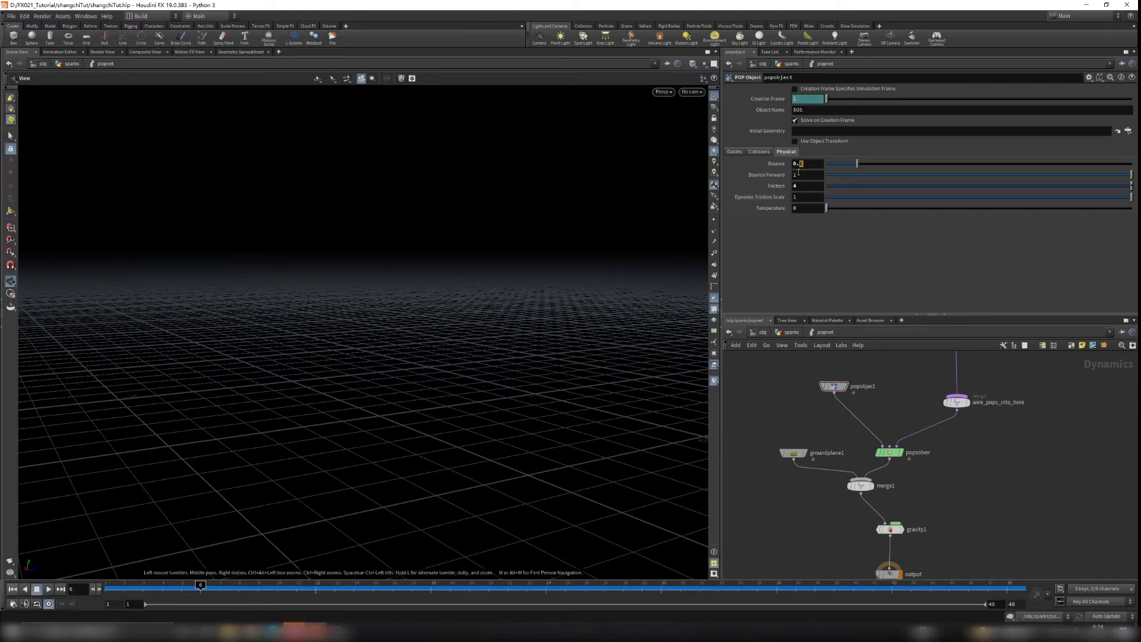
Step: Set the bounce of groundplane1 to 0.35 and replay the simulation to check the sparks hitting the ground
click(794, 453)
text(35)
key(Return)
click(18, 590)
click(49, 589)
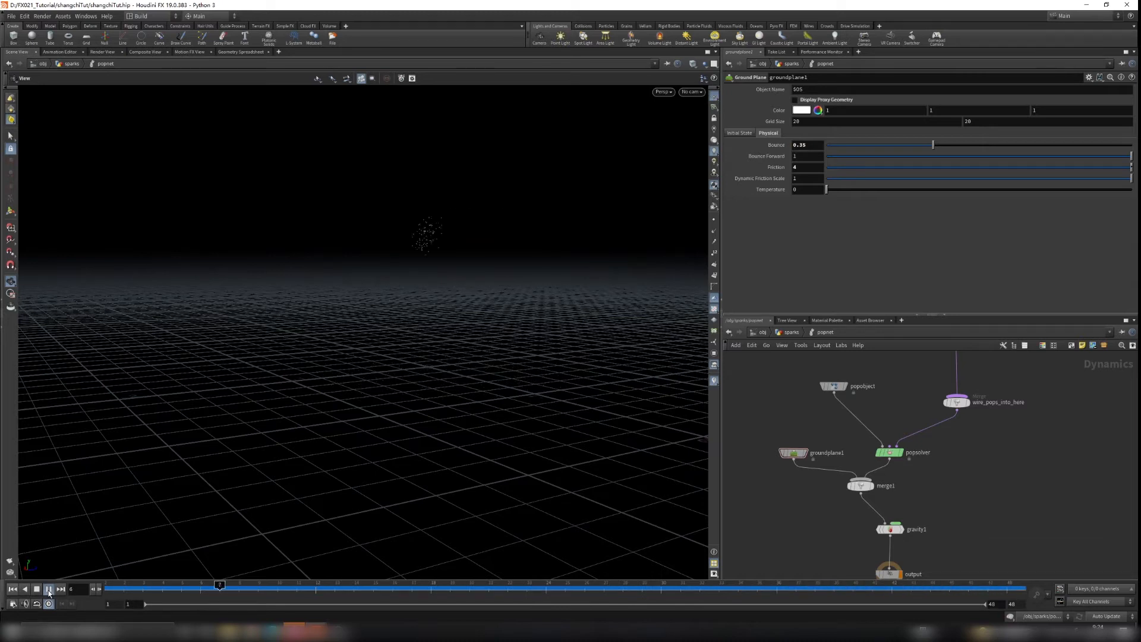
click(49, 589)
drag(461, 382, 317, 408)
right_drag(535, 306, 484, 362)
click(13, 589)
click(49, 589)
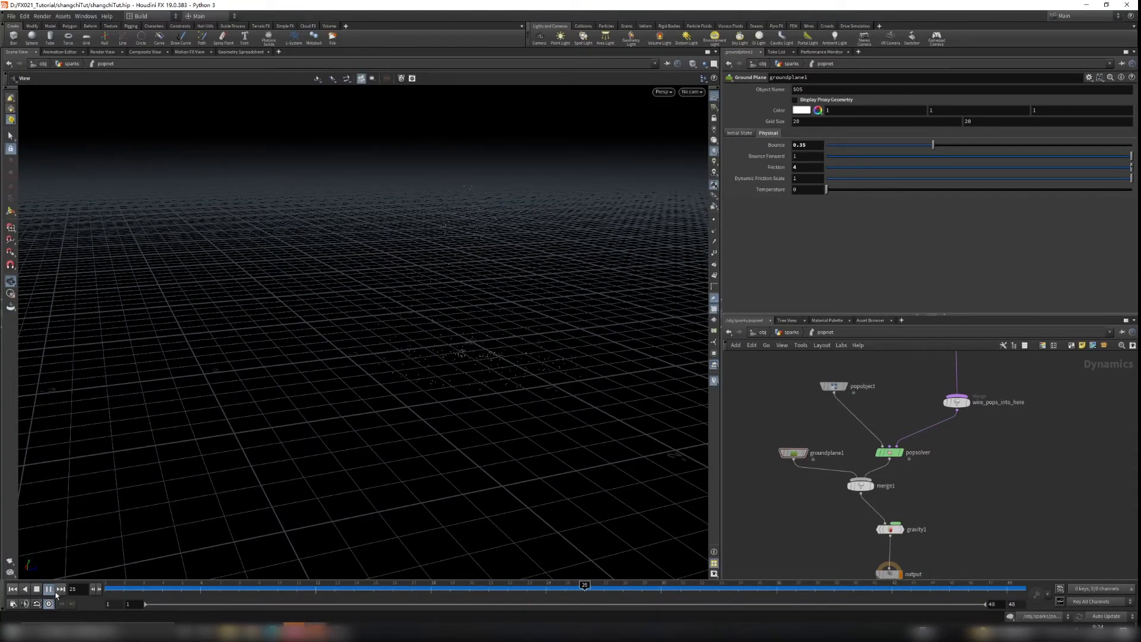
drag(573, 385, 975, 322)
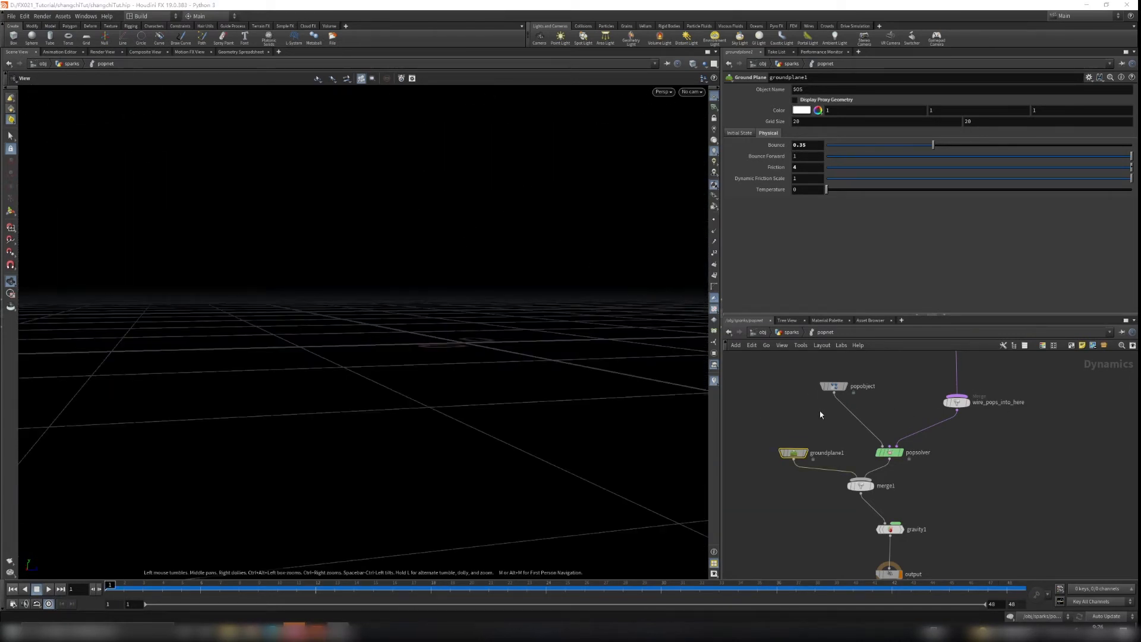
Step: Examine popnet's output and the ground plane at the sparks network level, and go back inside popnet
middle_drag(820, 414, 806, 394)
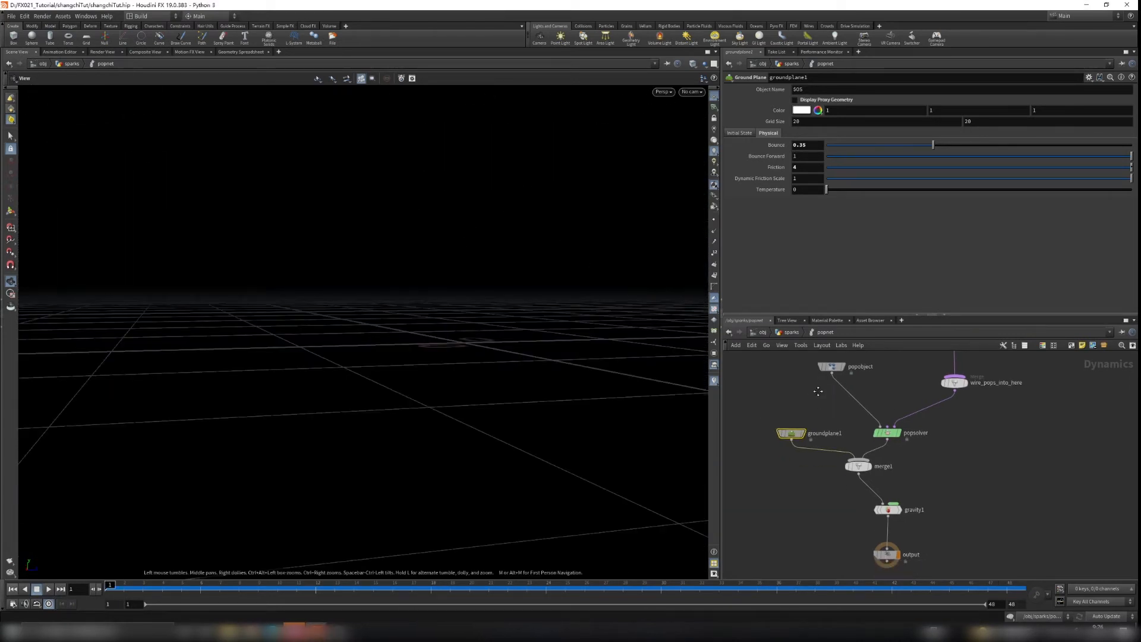
right_click(790, 334)
click(991, 433)
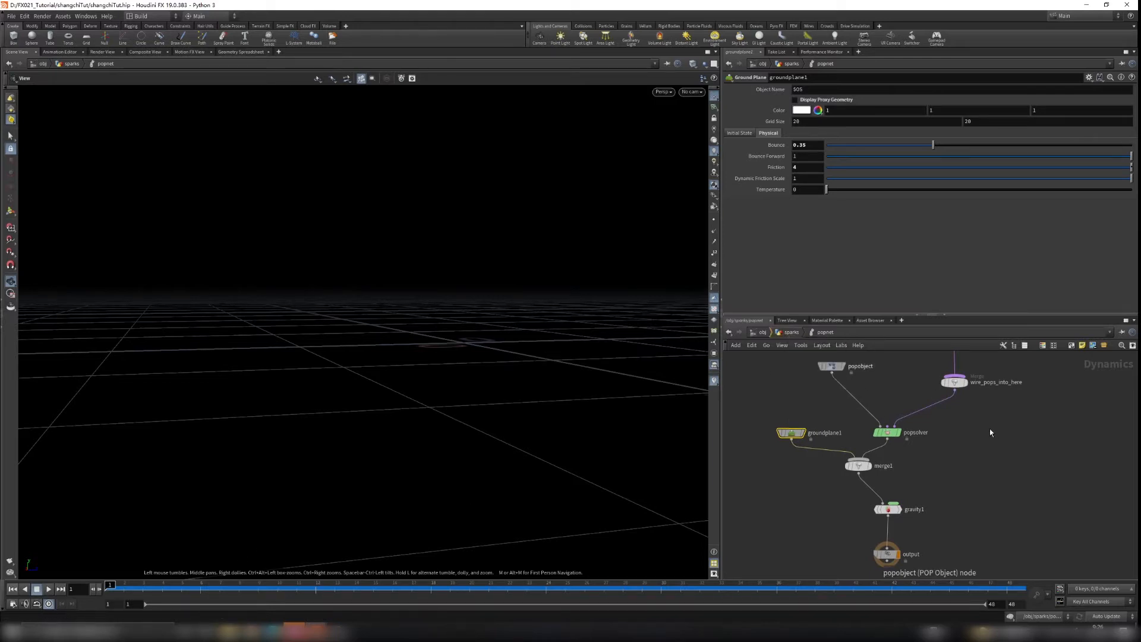
click(793, 332)
scroll(439, 332, down, 4)
drag(441, 331, 561, 361)
scroll(685, 400, down, 3)
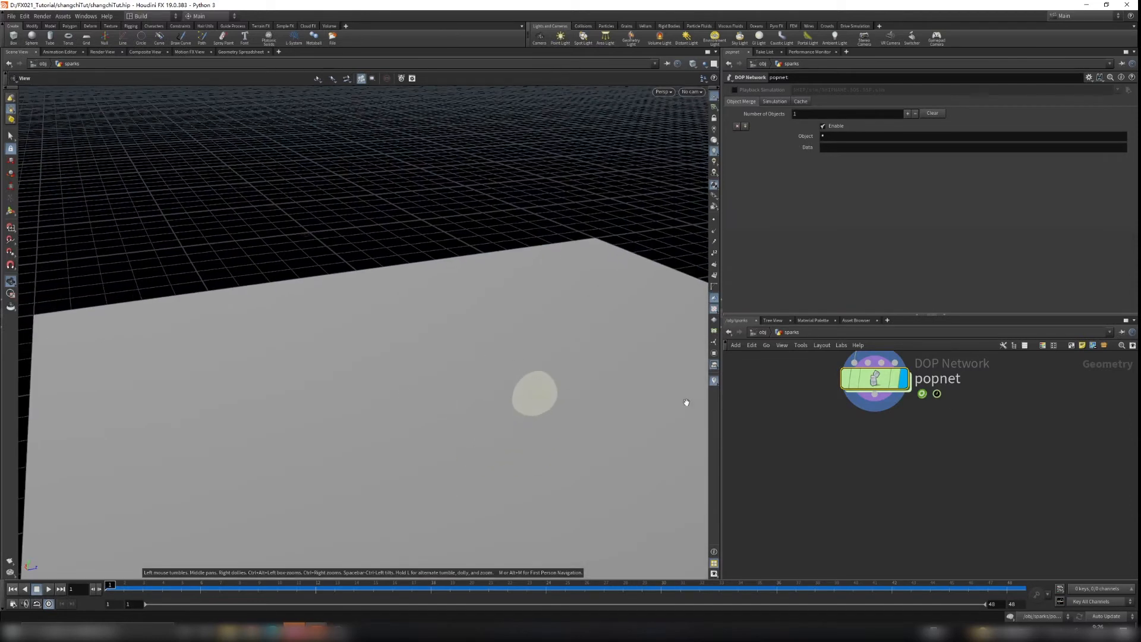
drag(636, 428, 525, 336)
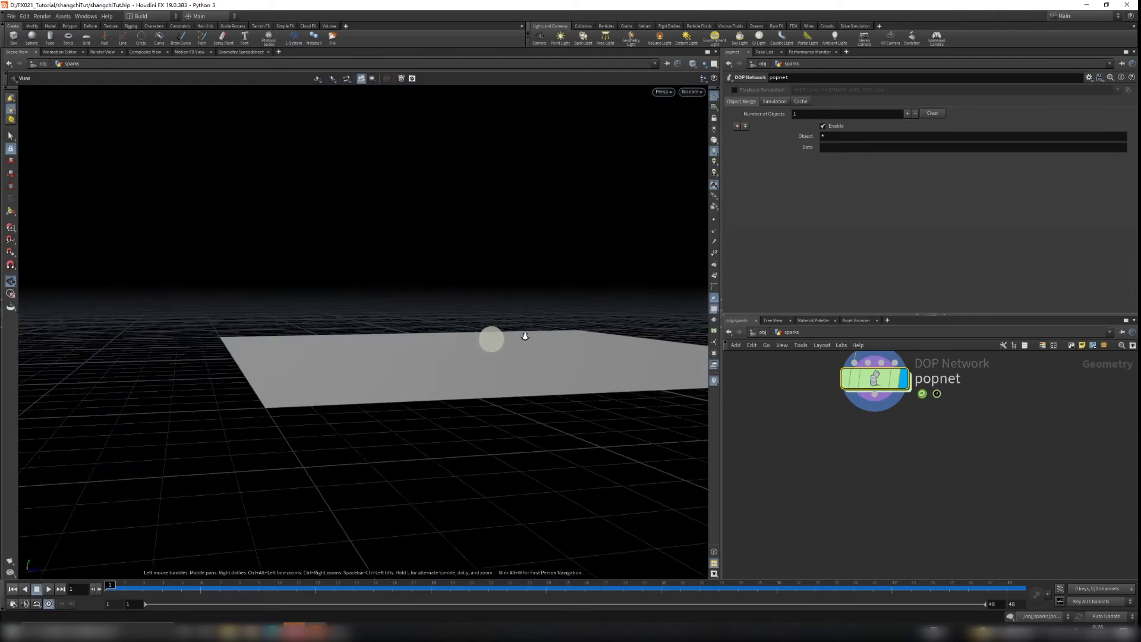
double_click(886, 381)
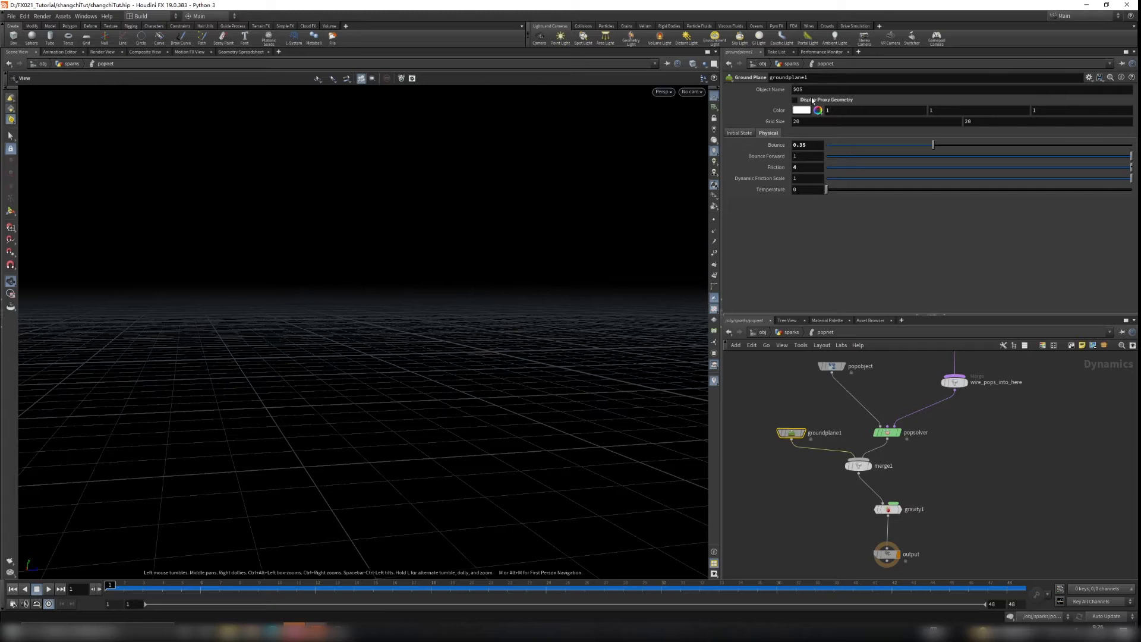
Step: Go up to the sparks network and set popnet's Object mask to *pop* so only the POP object is output
click(789, 334)
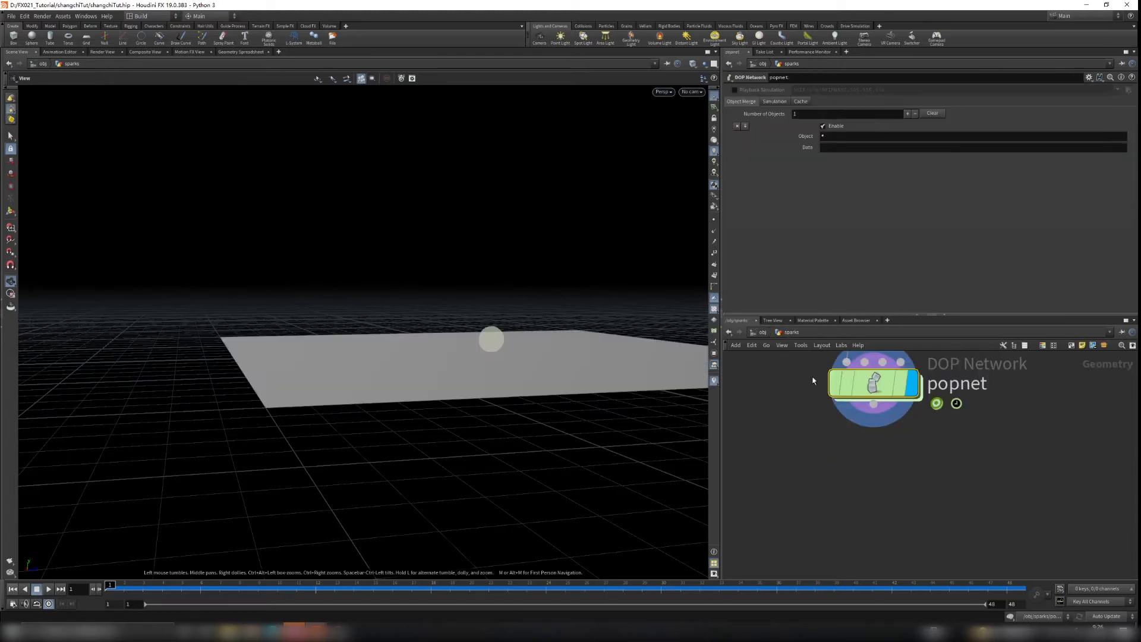
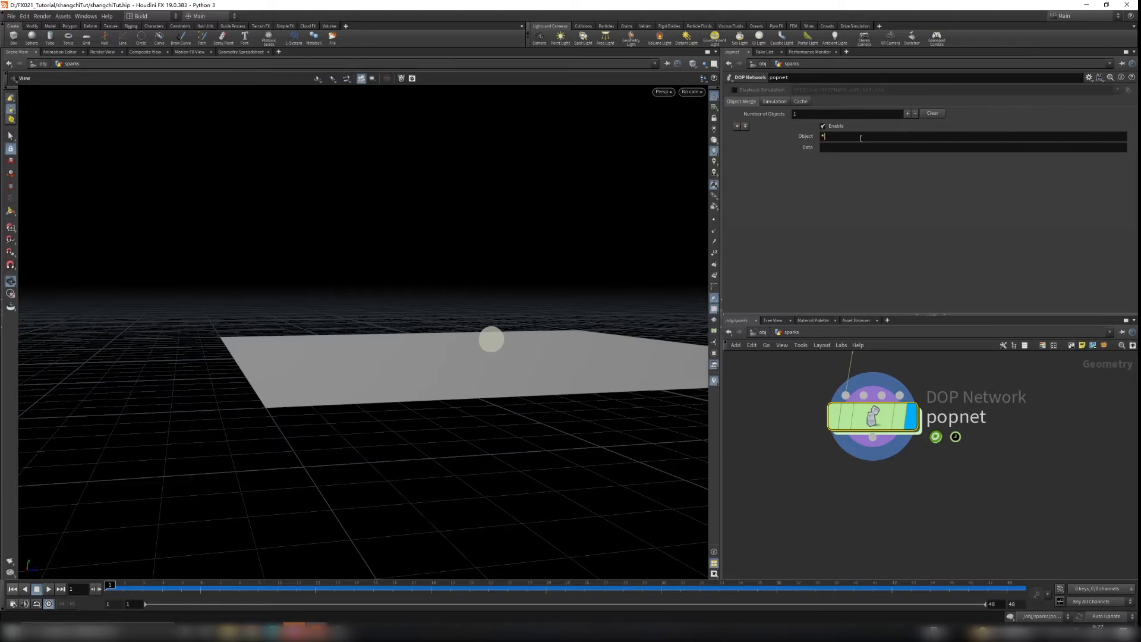
scroll(493, 321, up, 3)
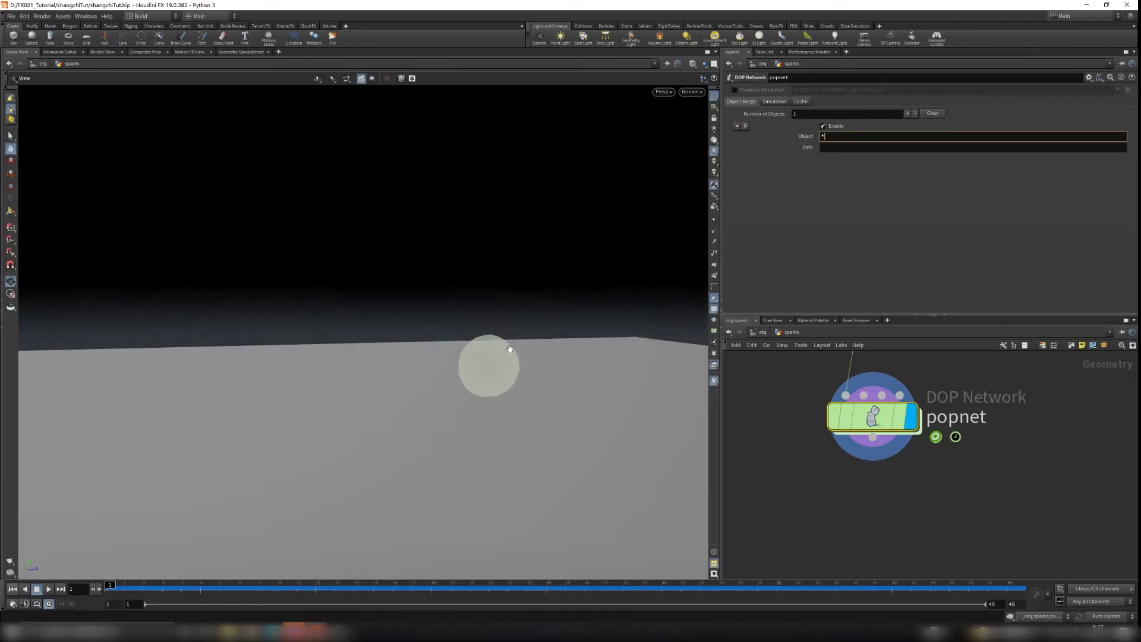
drag(509, 348, 523, 359)
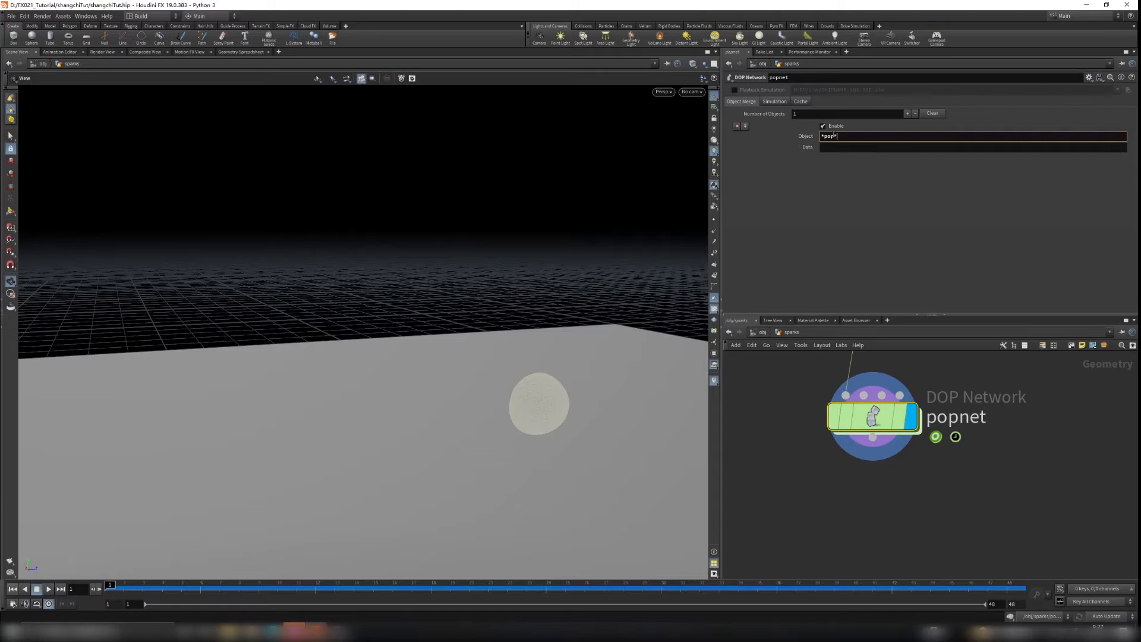
click(871, 493)
scroll(547, 430, up, 3)
scroll(546, 388, down, 1)
scroll(546, 388, up, 2)
scroll(843, 430, down, 2)
drag(655, 409, 404, 356)
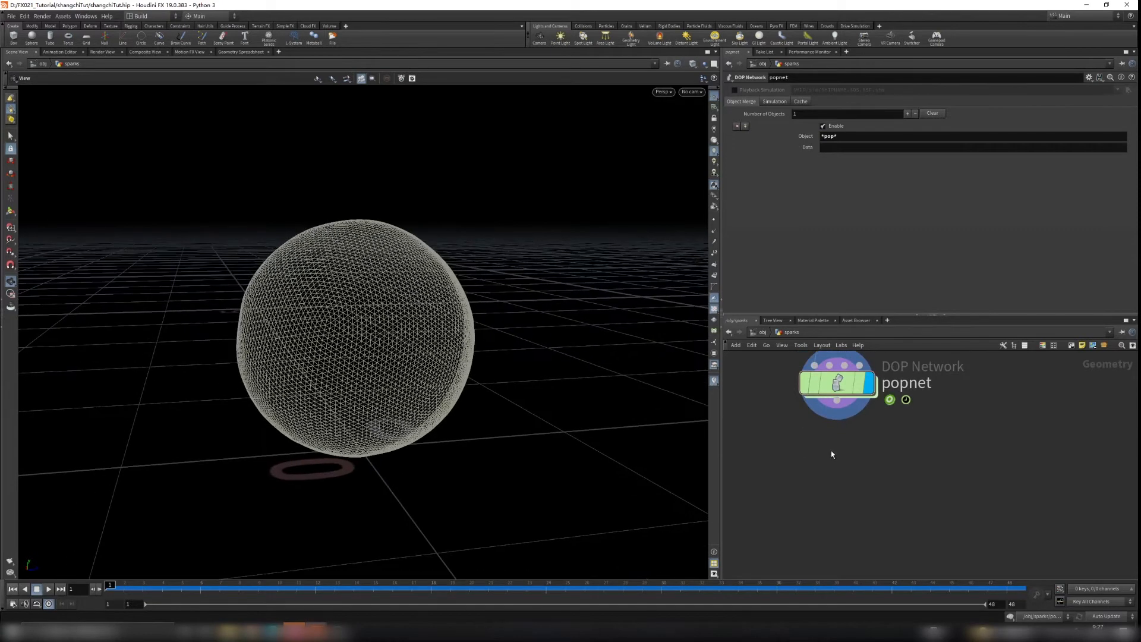
Step: Place an Add node and a Trail node below popnet in the sparks network
key(Tab)
text(add)
key(Return)
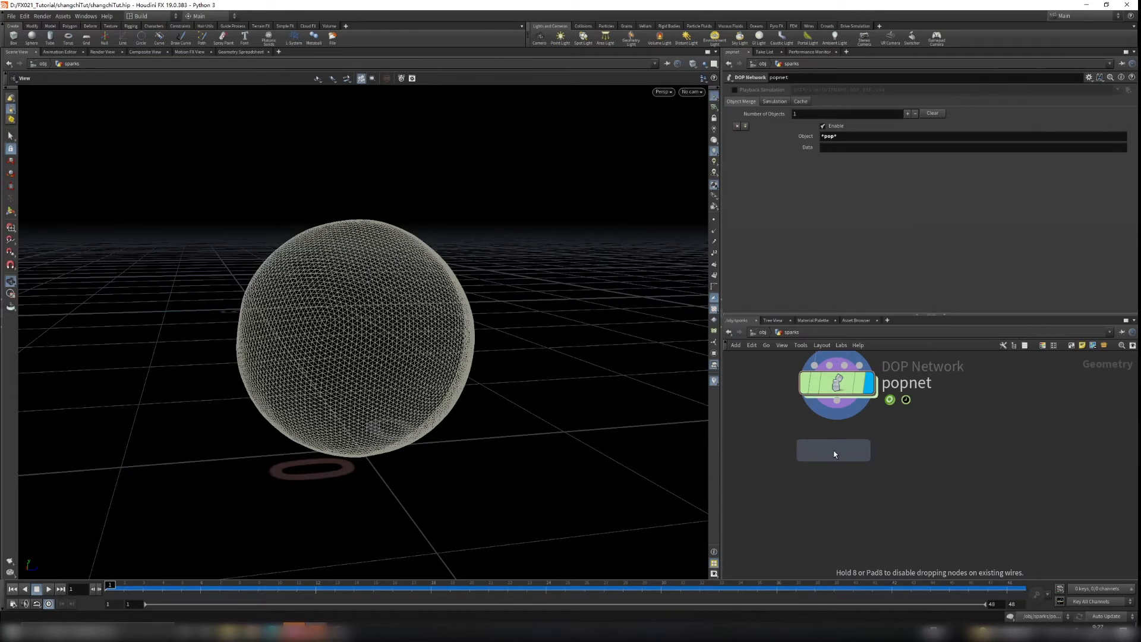
click(834, 455)
scroll(878, 510, up, 1)
key(Tab)
text(trail)
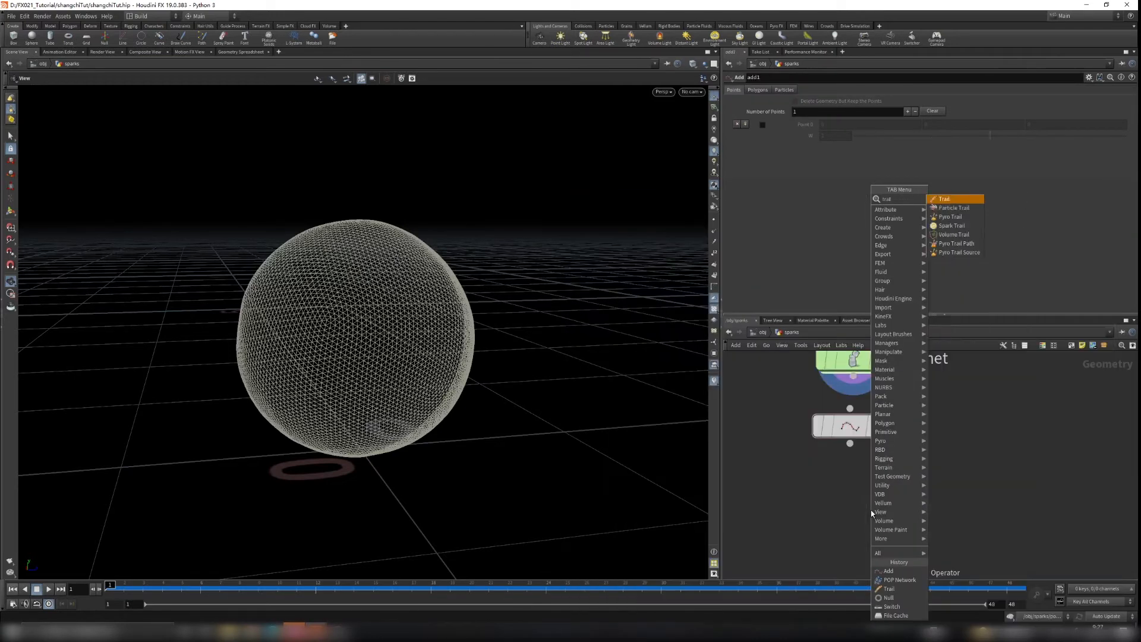
key(Return)
click(860, 518)
Step: Wire popnet into trail1 and trail1 into add1, and display add1's output
drag(854, 375, 866, 439)
middle_drag(866, 456, 859, 415)
mouse_move(859, 414)
mouse_down()
mouse_move(853, 405)
mouse_move(851, 458)
mouse_move(873, 527)
mouse_move(839, 413)
mouse_up()
middle_drag(918, 439, 925, 476)
drag(937, 477, 760, 434)
drag(898, 445, 1024, 492)
drag(869, 550, 869, 509)
middle_drag(888, 502, 897, 440)
scroll(897, 439, down, 1)
drag(973, 433, 871, 497)
drag(867, 415, 871, 482)
click(894, 496)
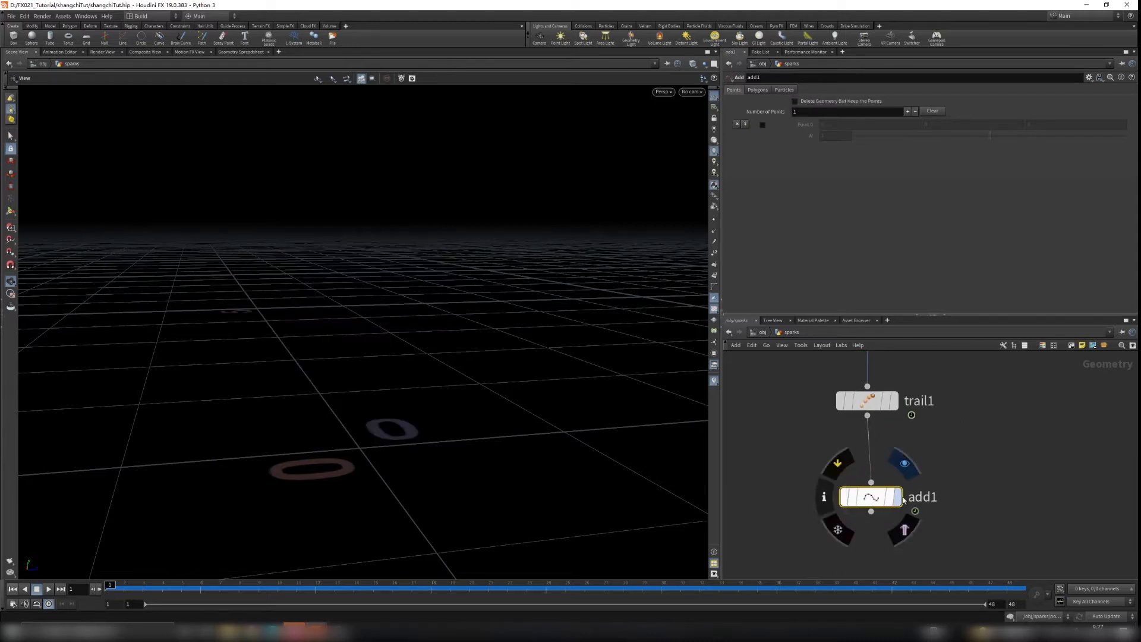
click(899, 496)
Step: Set add1 to create polygons by group, adding By Attribute with id as the attribute name
middle_drag(801, 416, 805, 469)
click(885, 452)
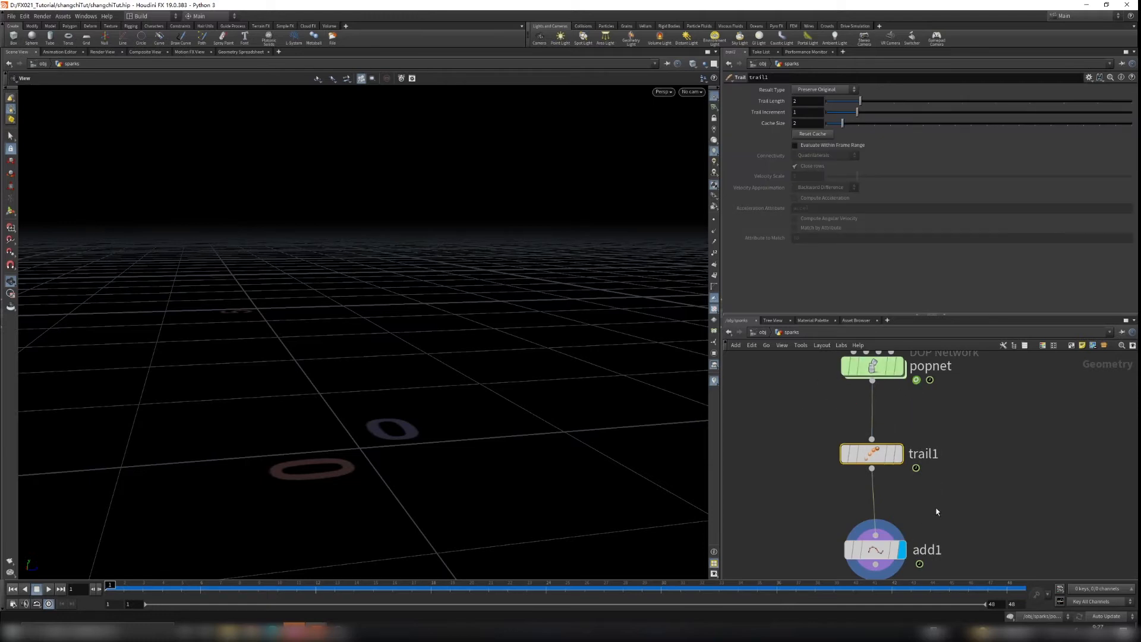
middle_drag(953, 530, 939, 443)
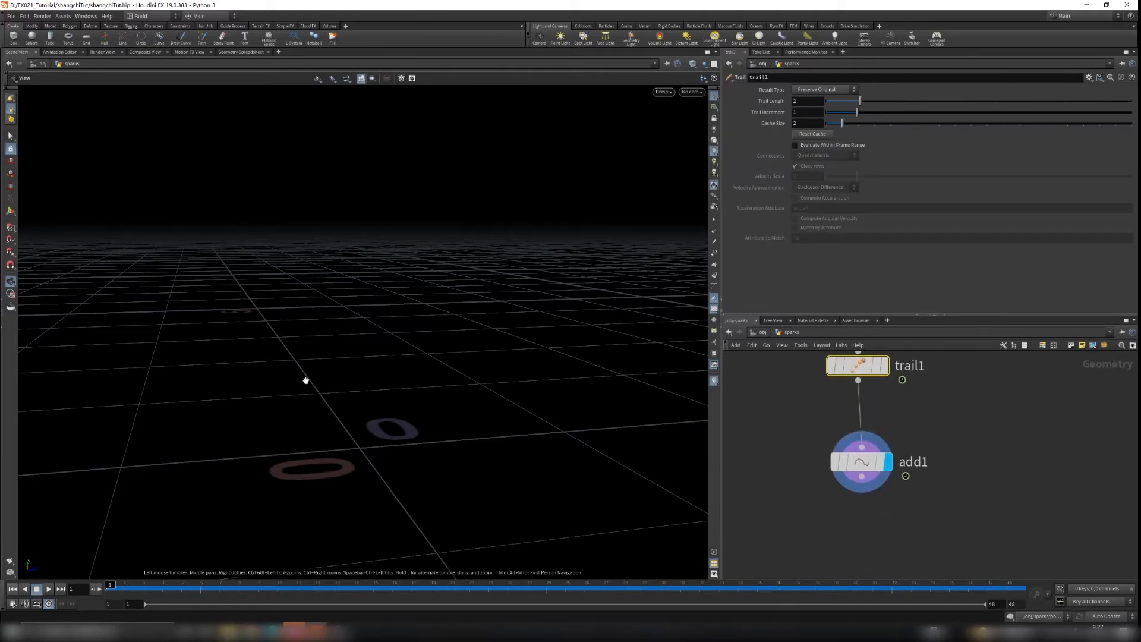
drag(394, 386, 398, 417)
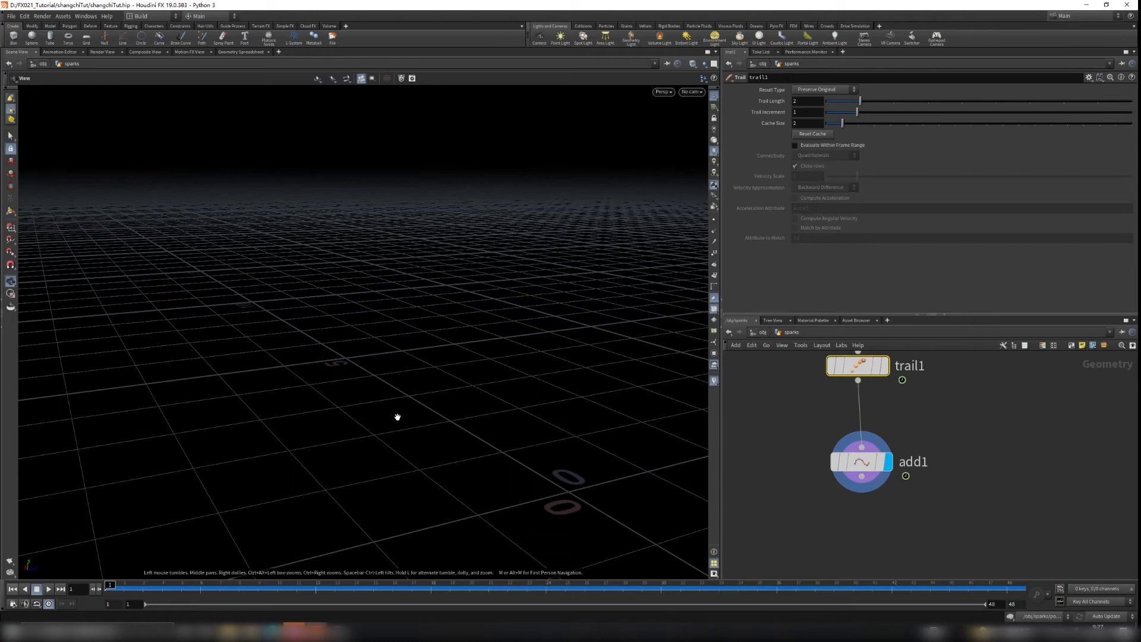
drag(528, 474, 459, 443)
drag(785, 438, 912, 490)
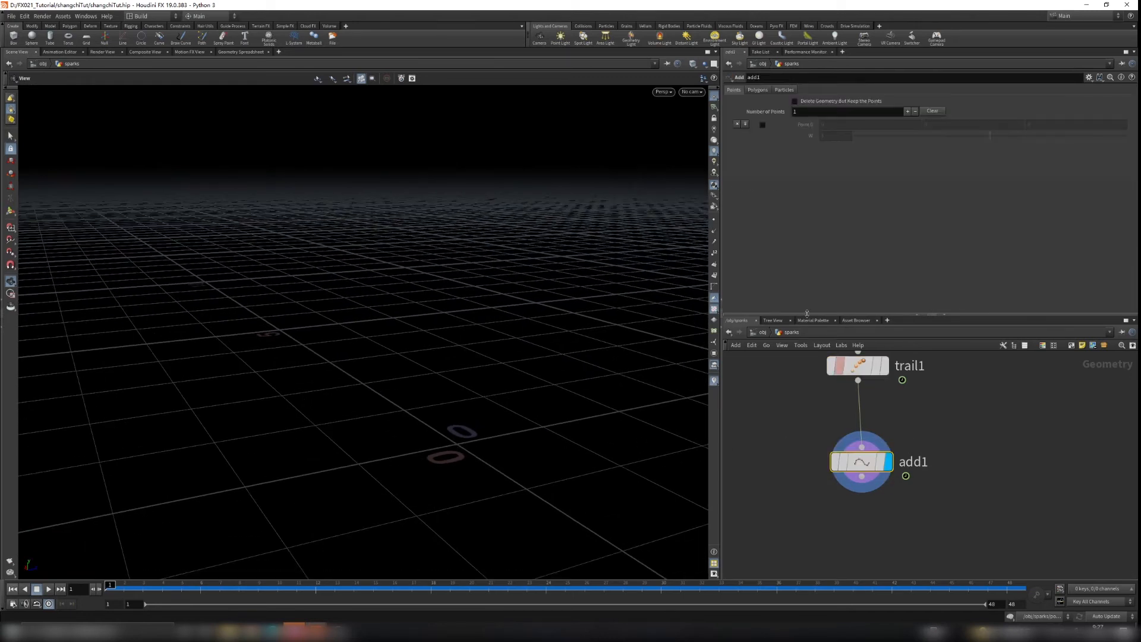
click(758, 90)
click(778, 114)
click(823, 136)
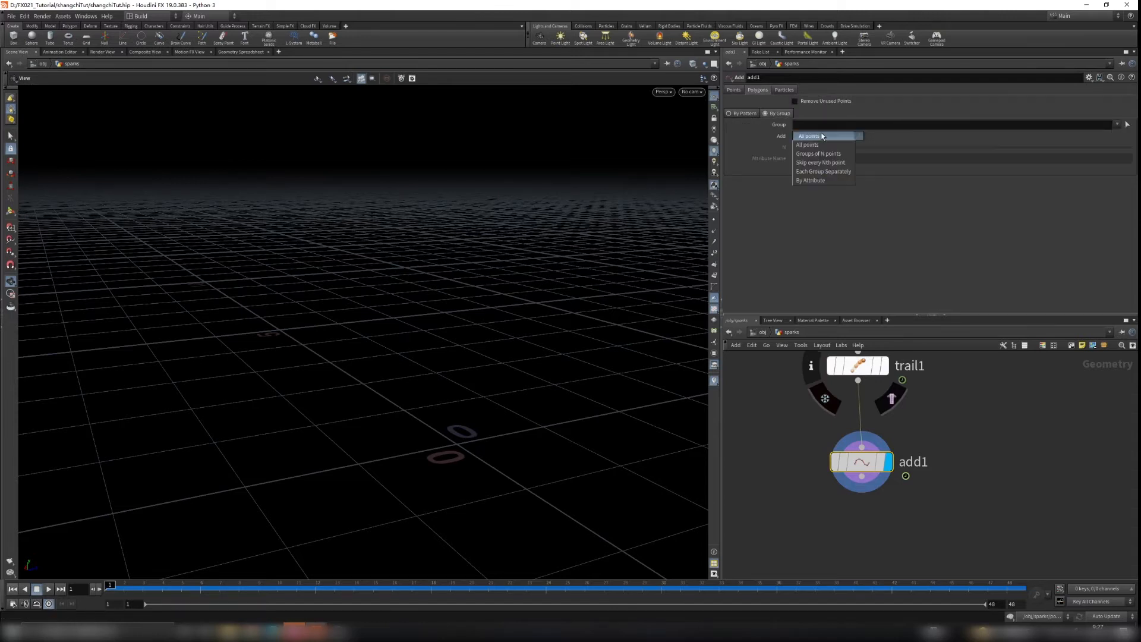
click(815, 180)
click(822, 157)
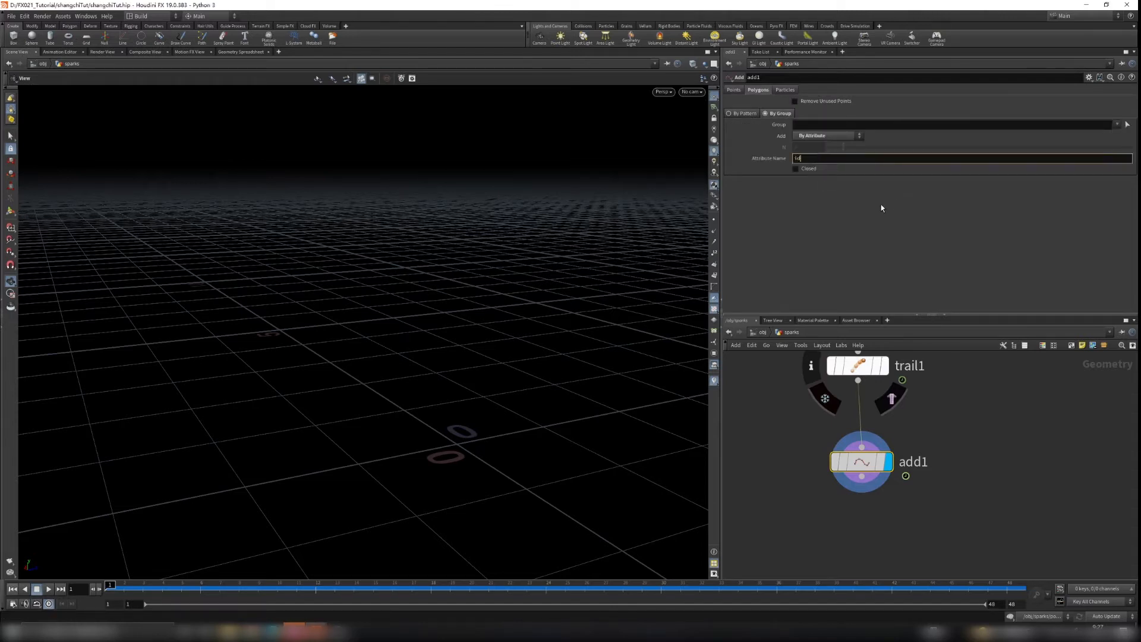
Step: Play the simulation and examine the spark streaks up close, stopping at frame 24
click(50, 590)
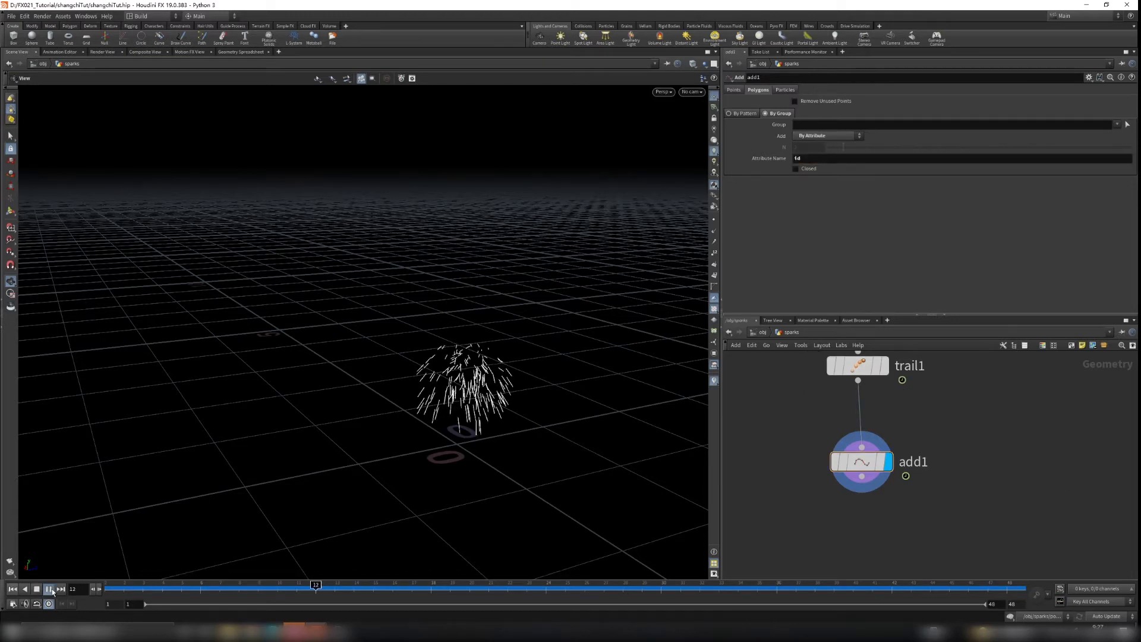
drag(290, 464, 481, 309)
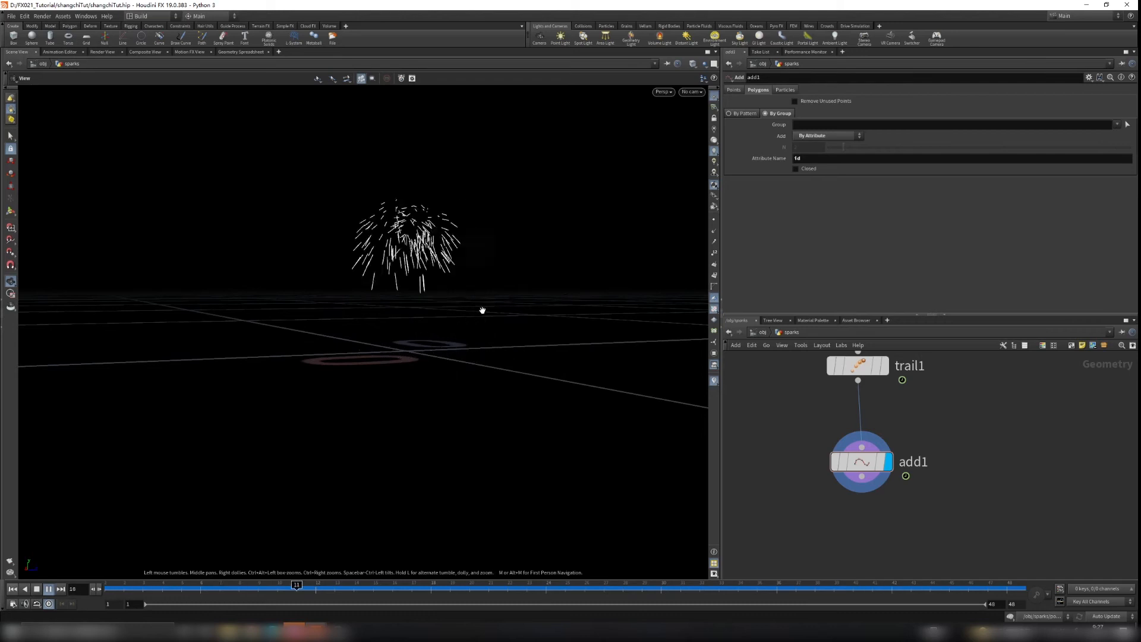
click(51, 589)
scroll(402, 279, up, 3)
drag(402, 279, 425, 287)
scroll(428, 288, down, 3)
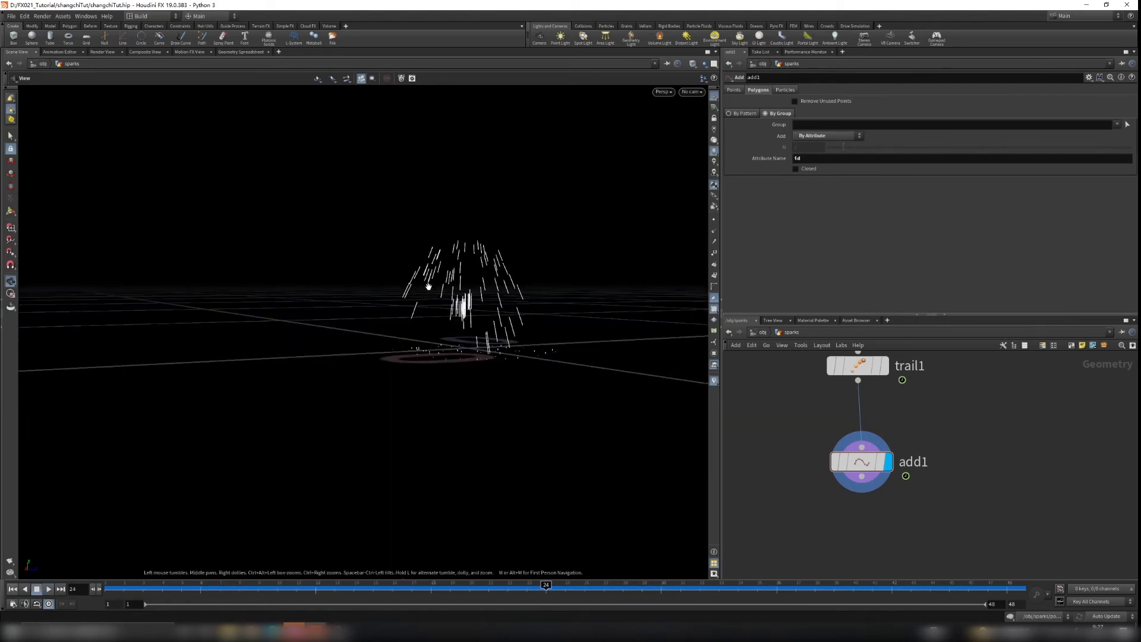
Step: Go inside popnet and try adding a POP Color node between source_first_input and wire_pops_into_here
middle_drag(934, 409, 948, 541)
scroll(898, 429, up, 1)
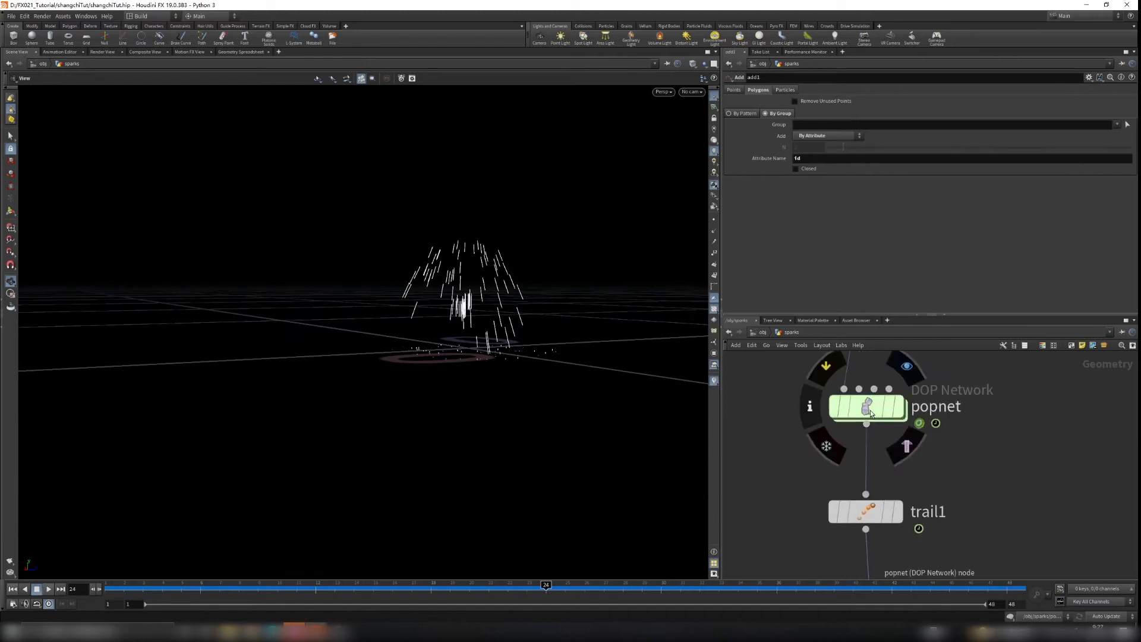
double_click(870, 408)
scroll(972, 402, up, 3)
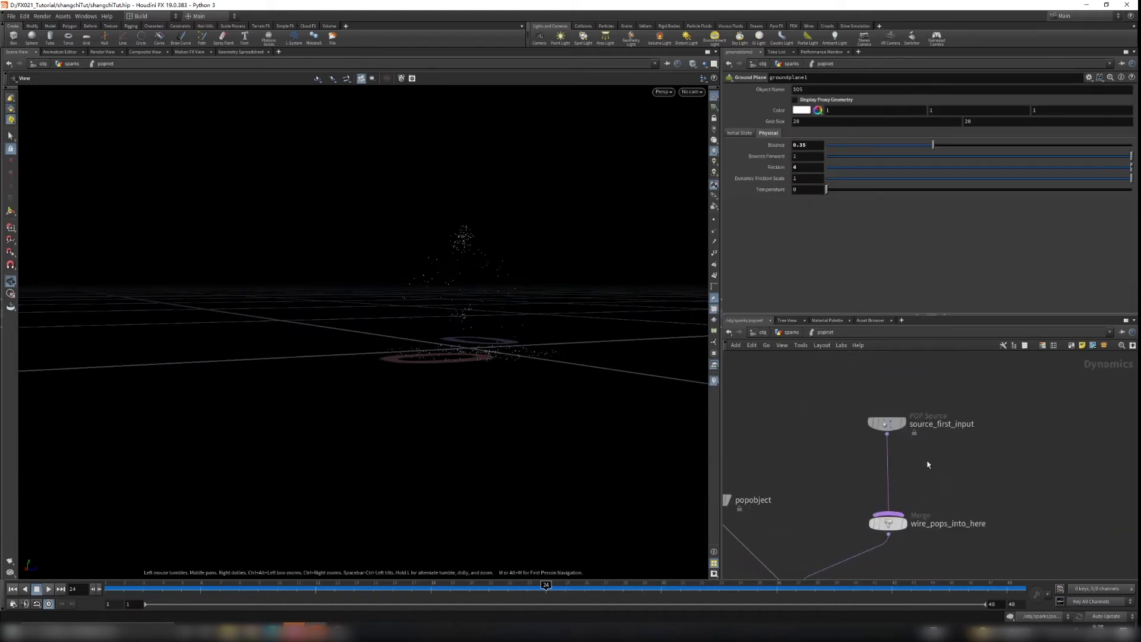
key(Tab)
text(popforce)
key(Return)
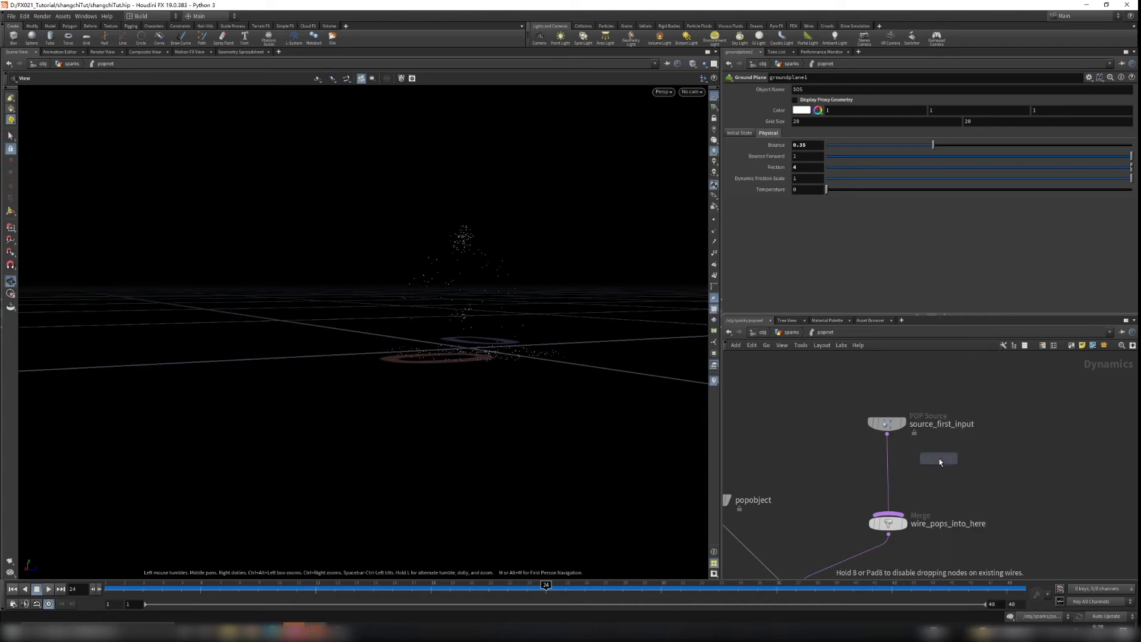
click(939, 459)
drag(939, 459, 910, 464)
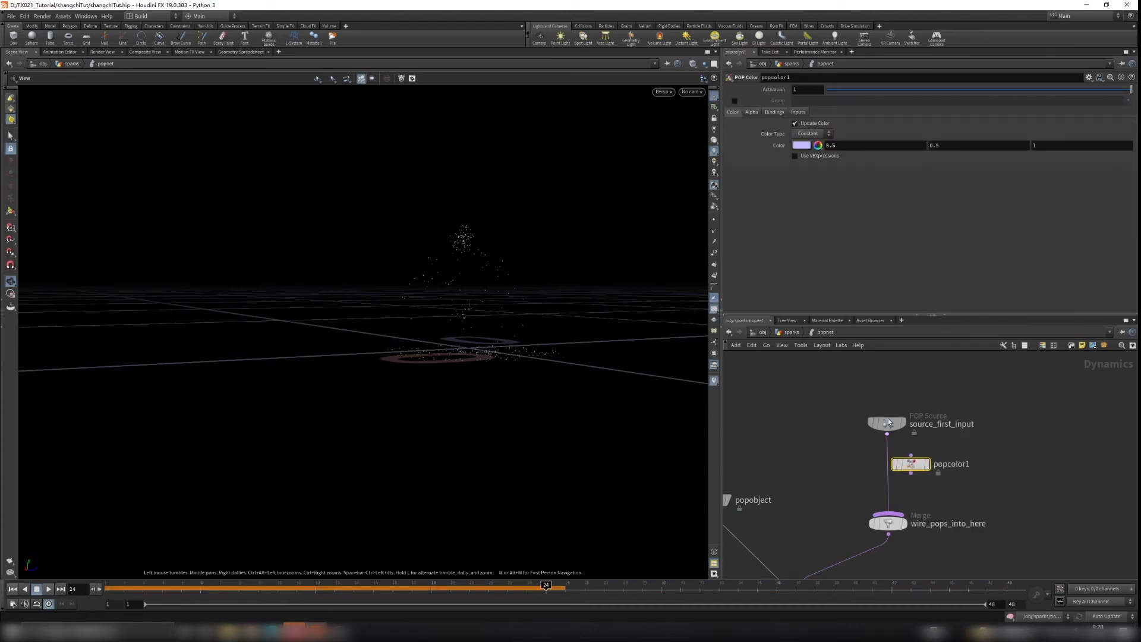
Step: Try Ramp as the color type of popcolor1 and inspect its VEXpression
click(807, 136)
click(822, 160)
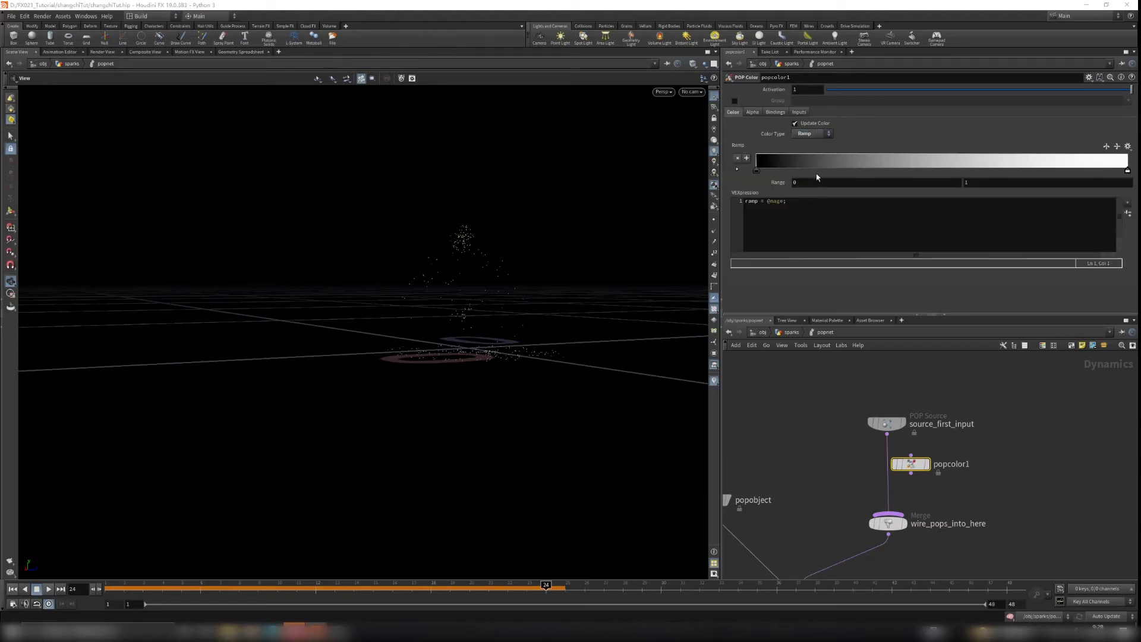
click(820, 134)
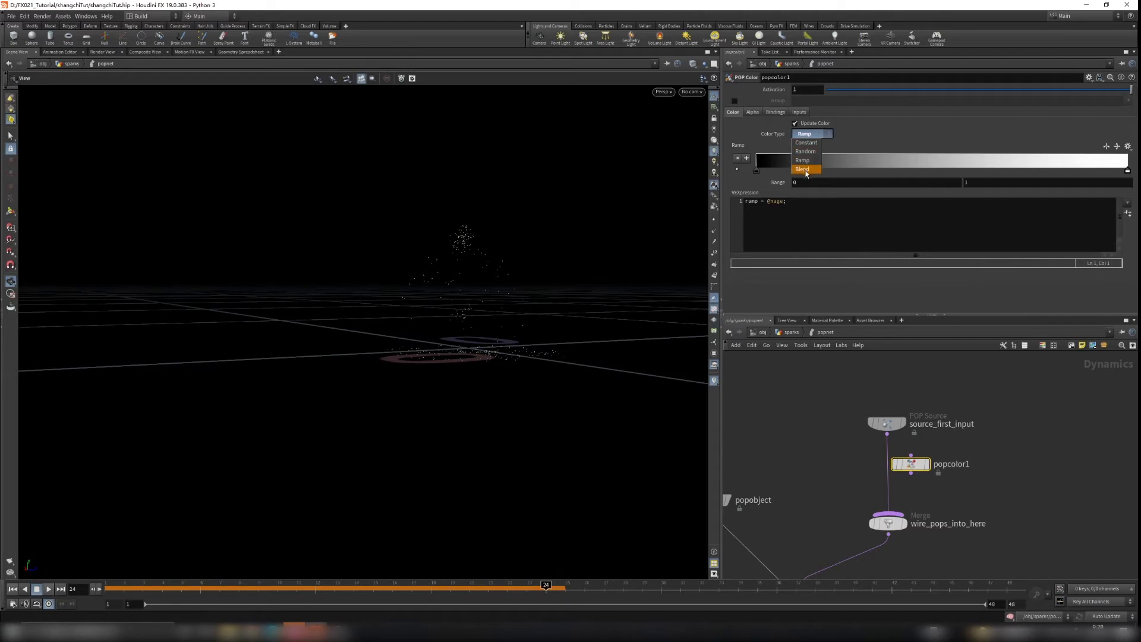
click(803, 161)
click(794, 202)
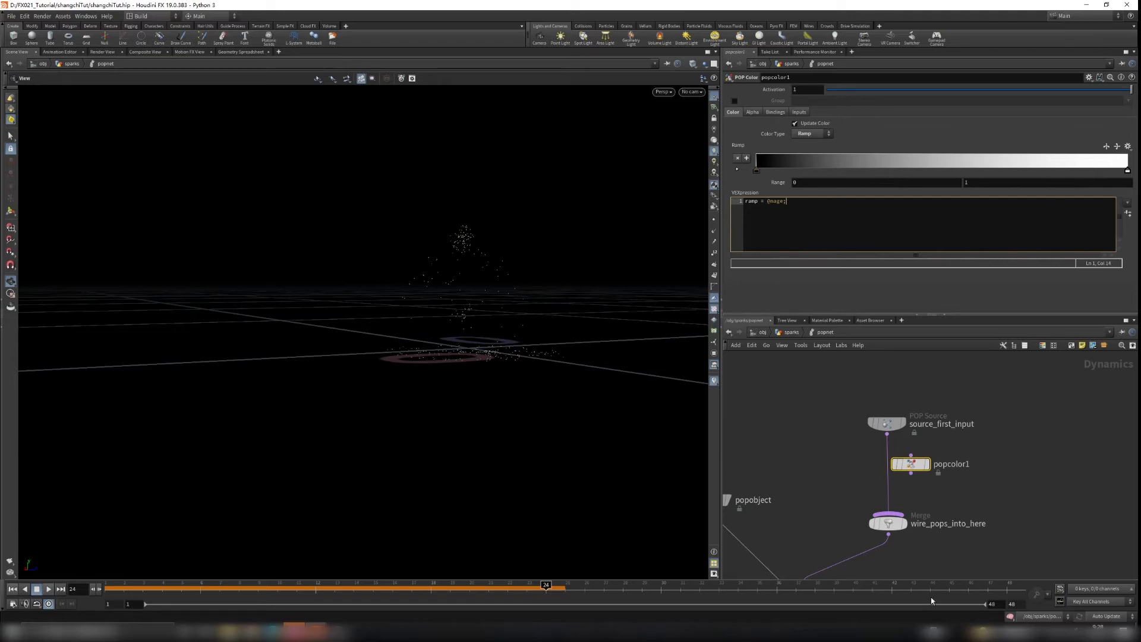
Step: Delete popcolor1 and go back up to the sparks network
drag(912, 465, 939, 463)
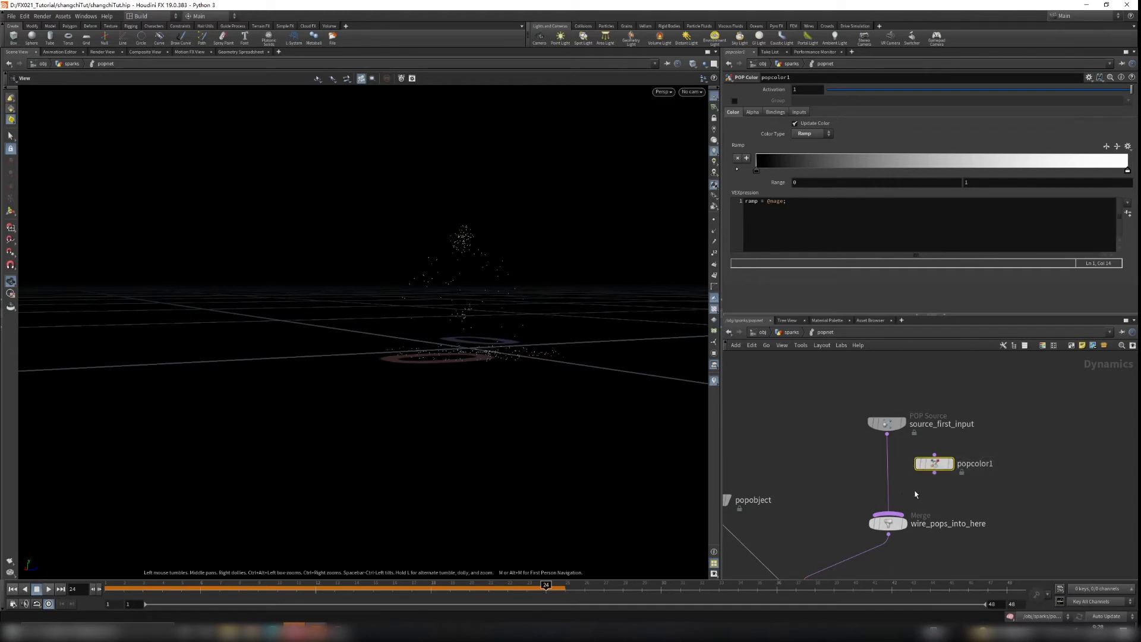
key(Delete)
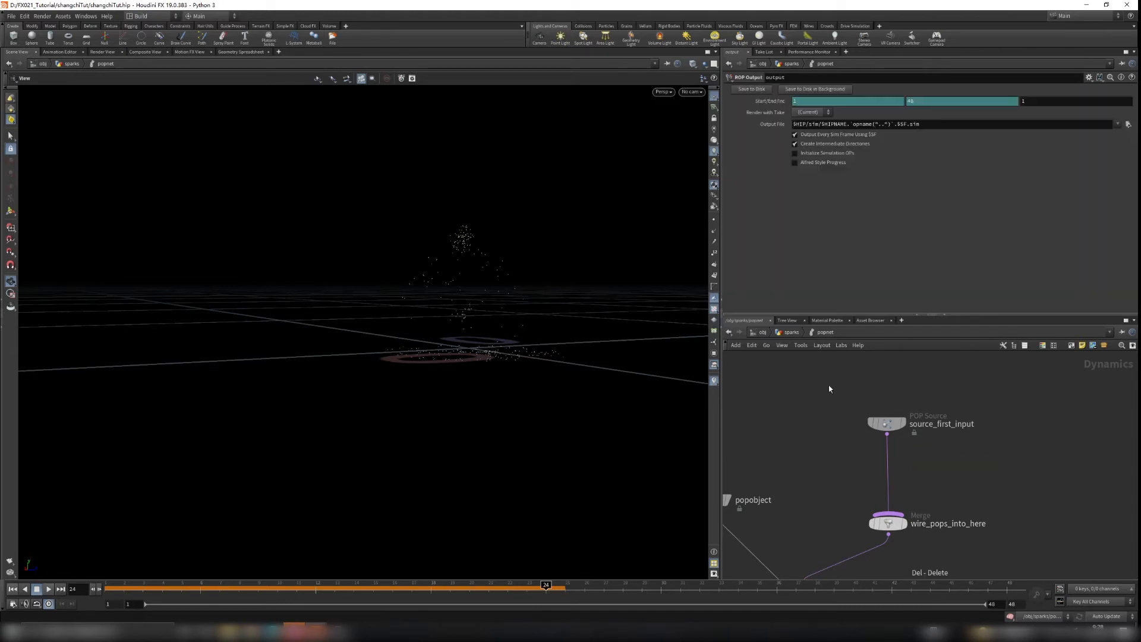
click(797, 332)
Step: Add an Attribute VOP below add1, name it color, and feed add1 into it
middle_drag(973, 507, 955, 434)
scroll(954, 423, down, 2)
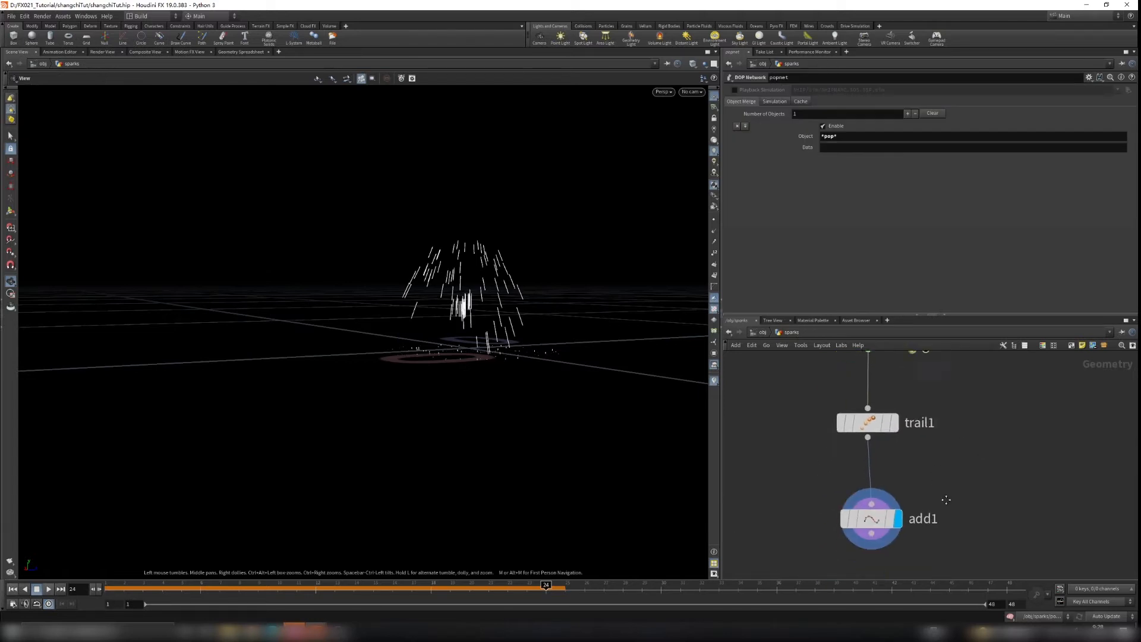
middle_drag(945, 500, 947, 365)
middle_drag(862, 459, 856, 510)
scroll(857, 507, down, 1)
key(Tab)
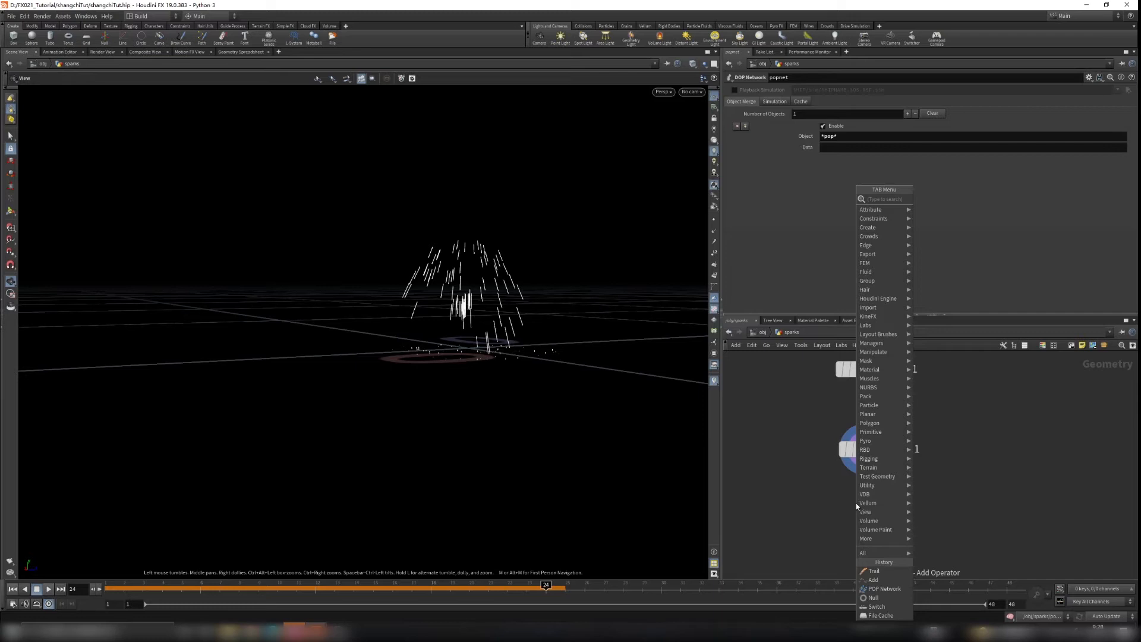
text(res)
key(Return)
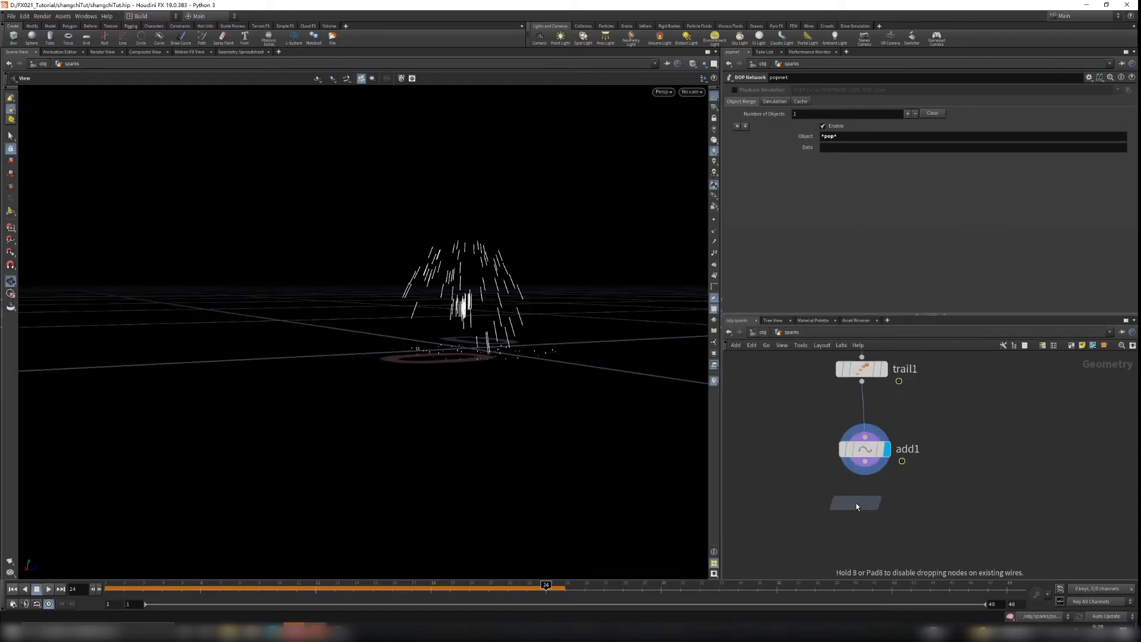
click(868, 521)
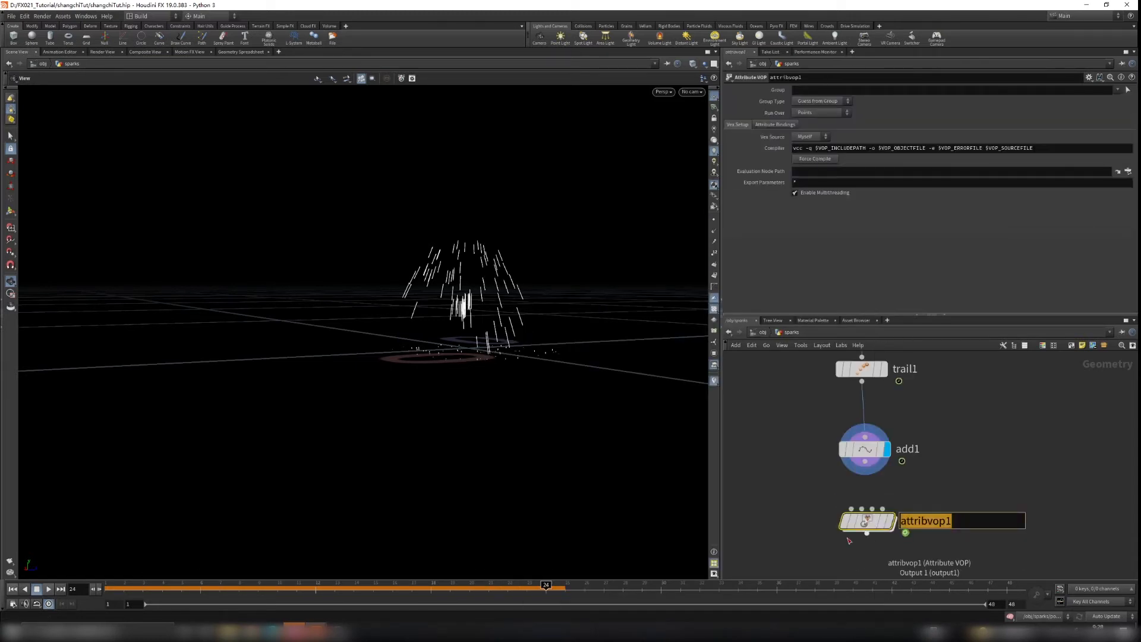
text(color)
key(Return)
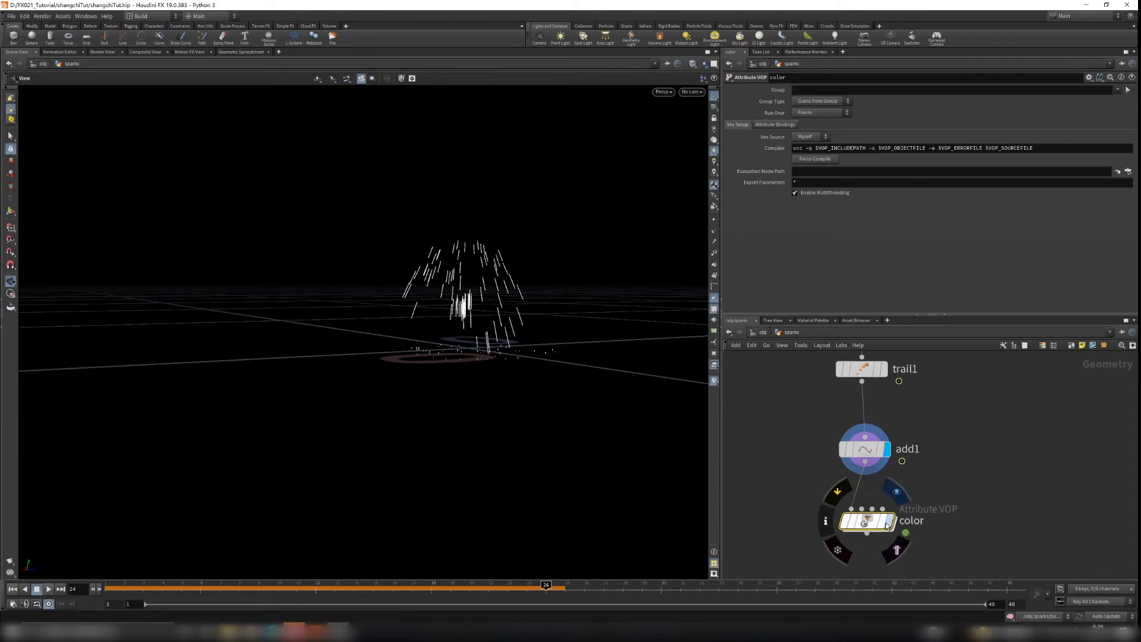
Step: Inside the color VOP, add a Divide node with age as its first input and life as its second
double_click(868, 521)
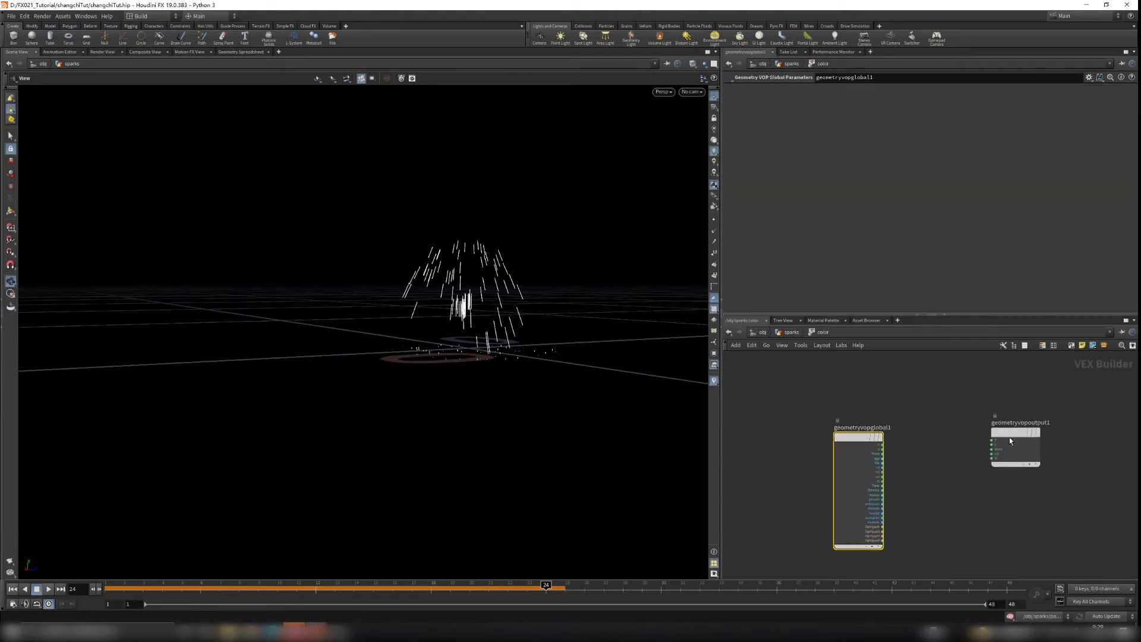
scroll(893, 476, up, 5)
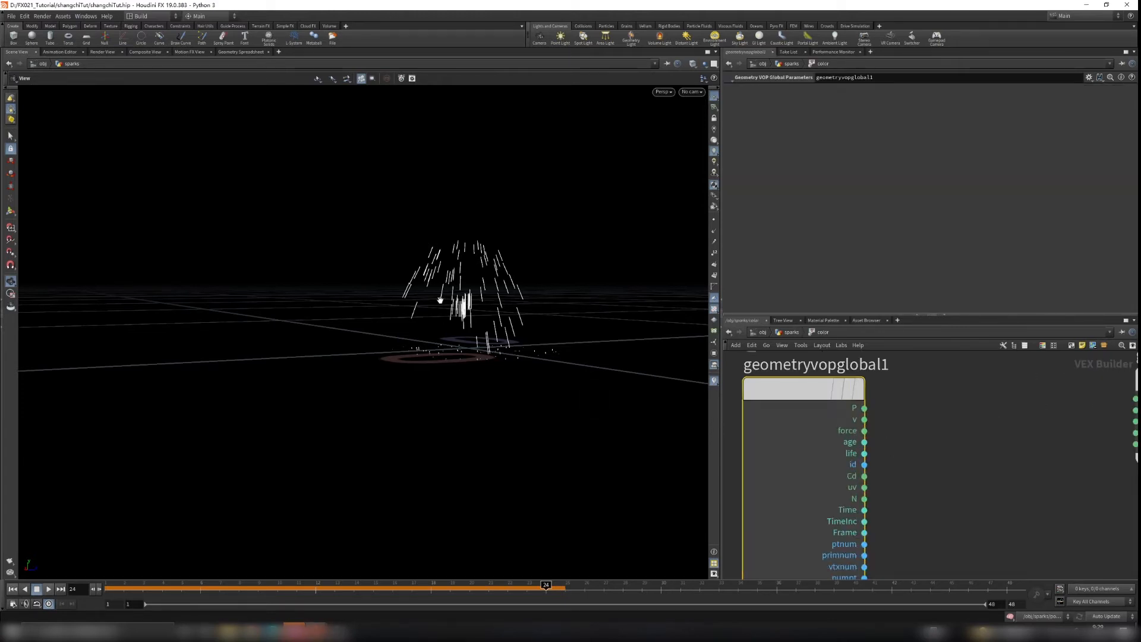
scroll(440, 299, up, 2)
drag(864, 442, 948, 451)
drag(865, 454, 934, 469)
key(Tab)
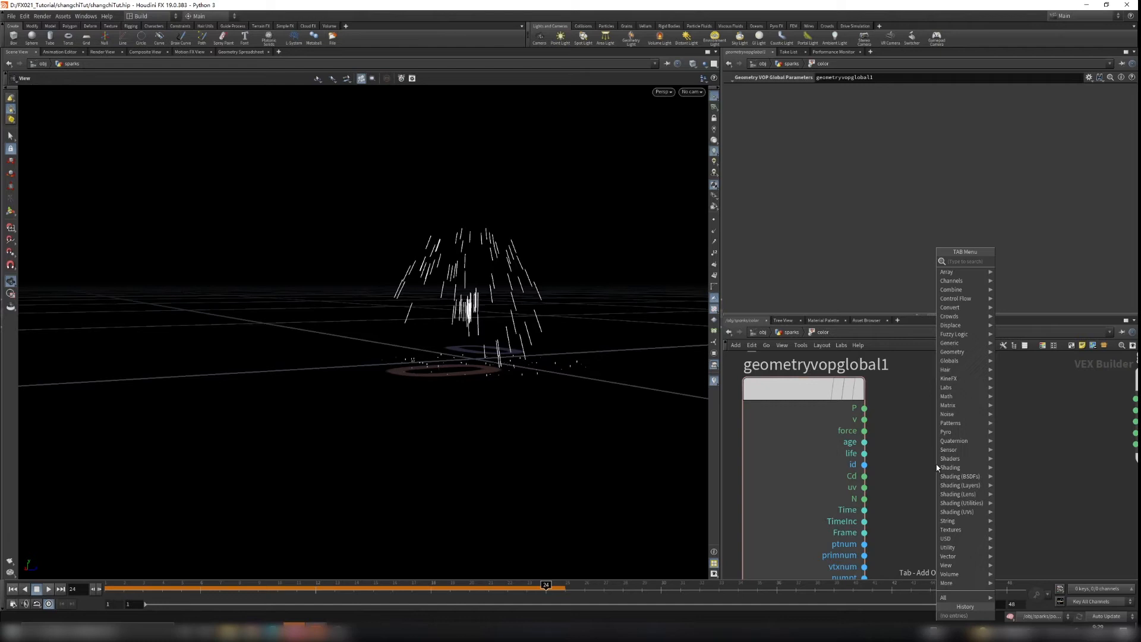
click(936, 465)
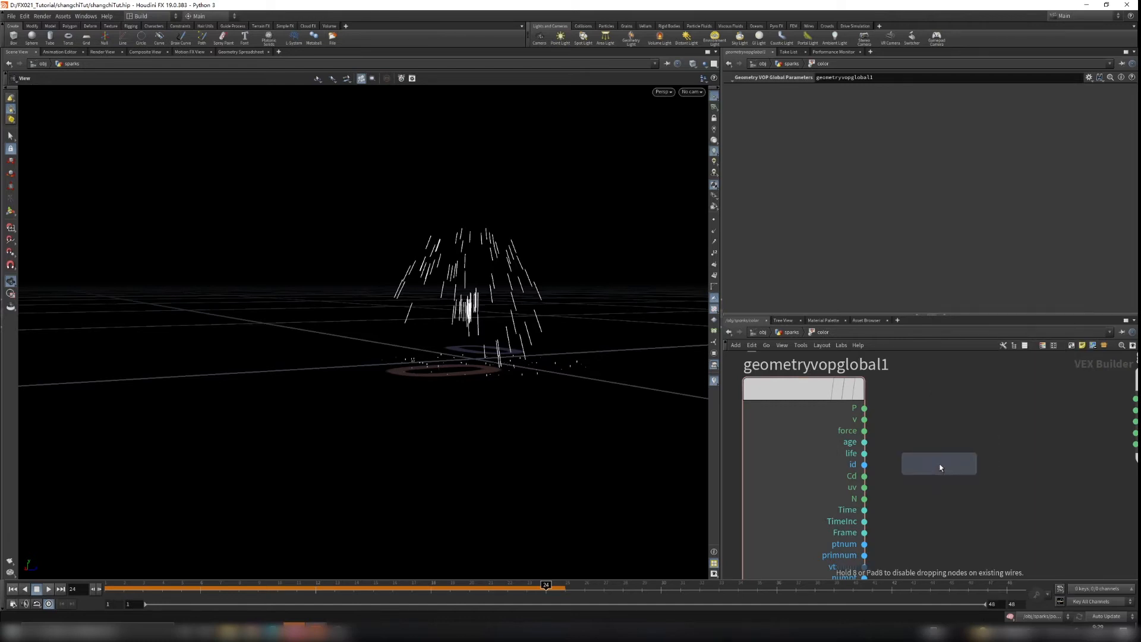
click(936, 465)
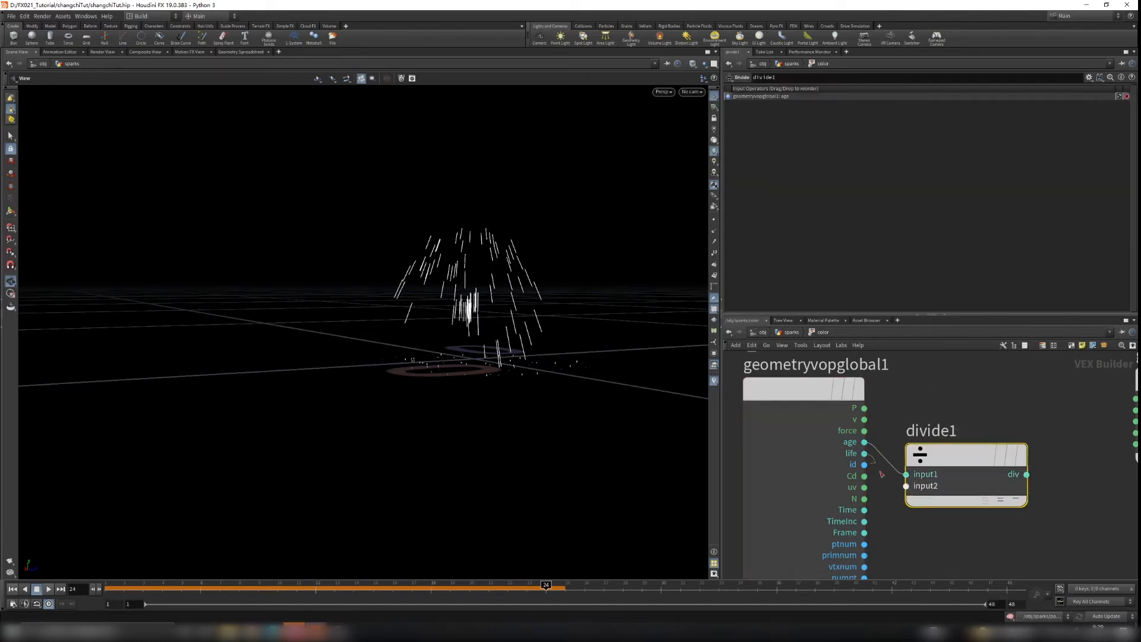
drag(865, 453, 906, 486)
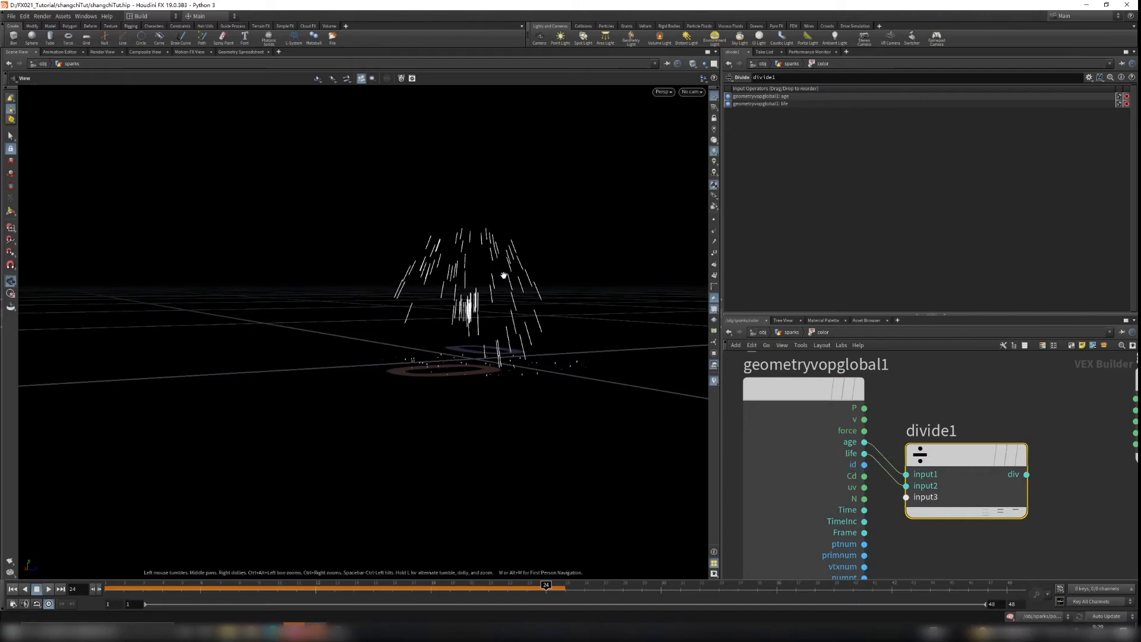
scroll(481, 281, up, 3)
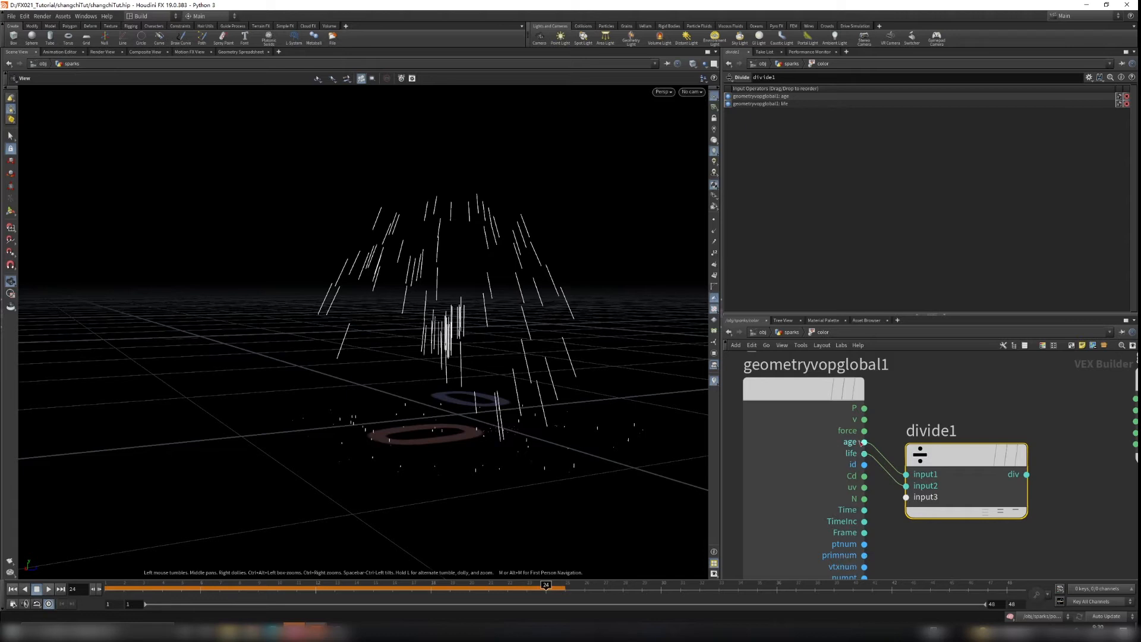
drag(934, 456, 938, 436)
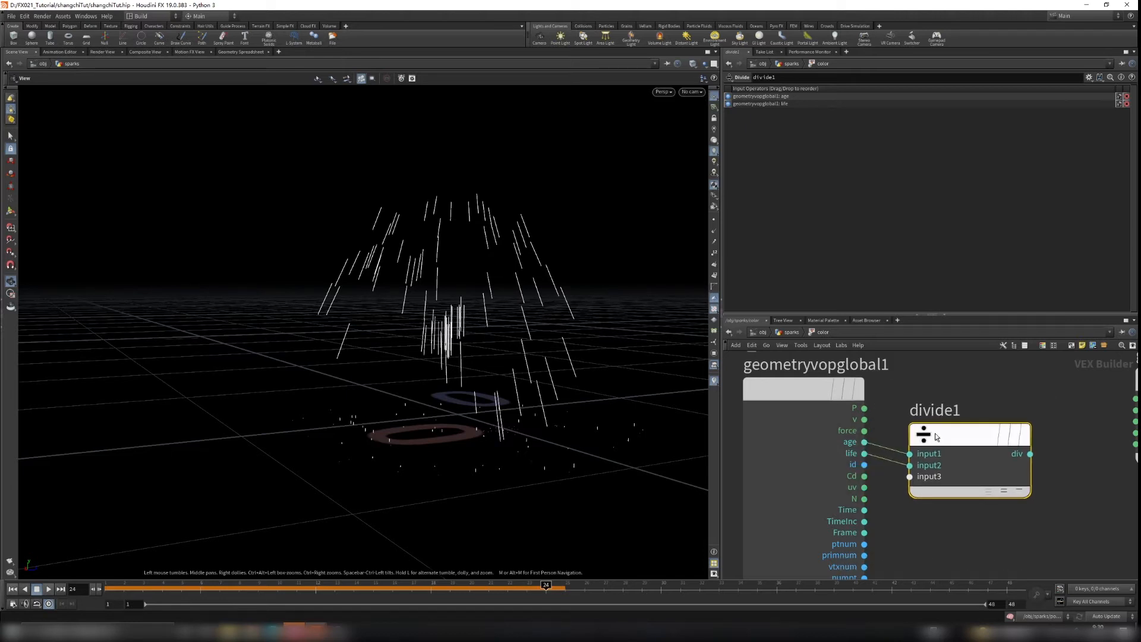
scroll(1037, 532, down, 2)
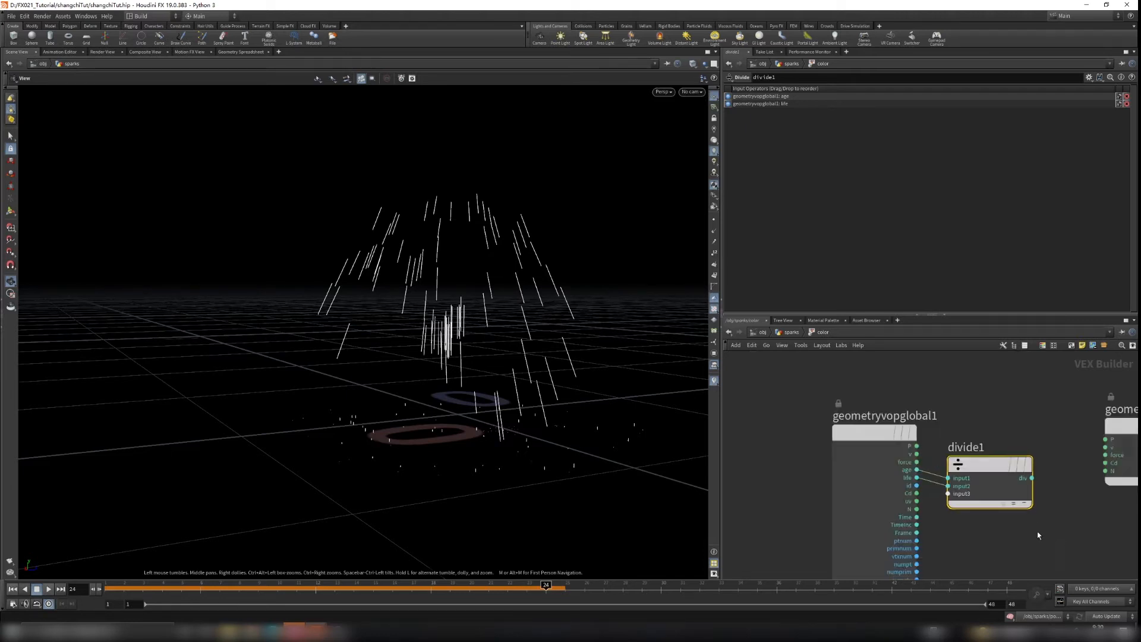
Step: Add a Ramp Parameter node between divide1 and the geometry output in the color VOP
middle_drag(1037, 531, 935, 507)
drag(1029, 433, 1064, 457)
middle_drag(957, 456, 917, 456)
key(p)
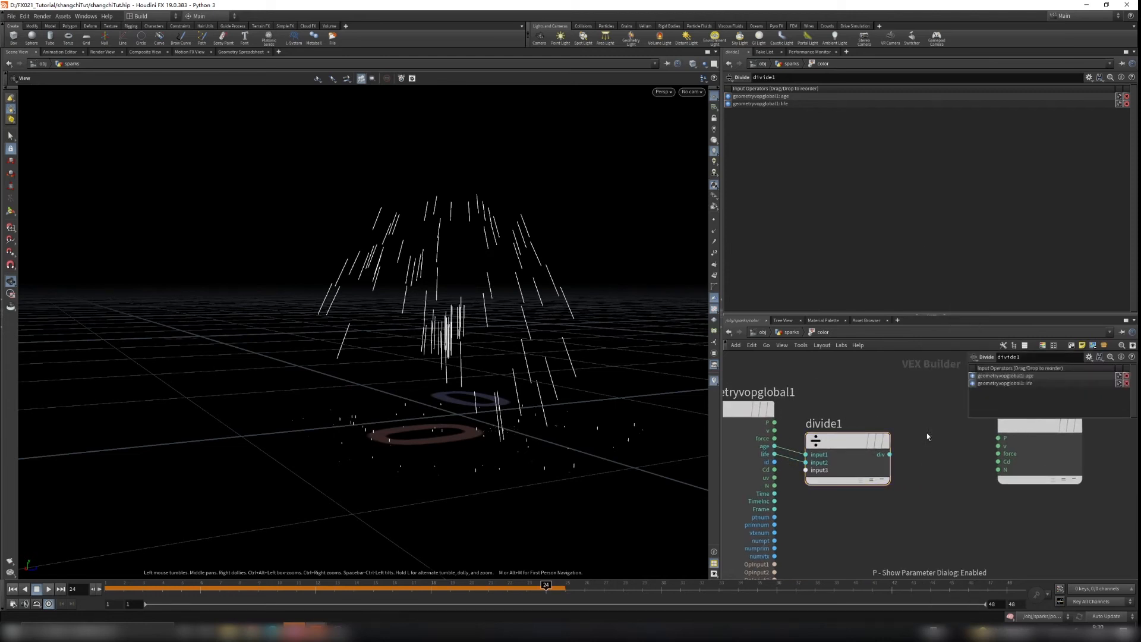
key(Tab)
text(ramp)
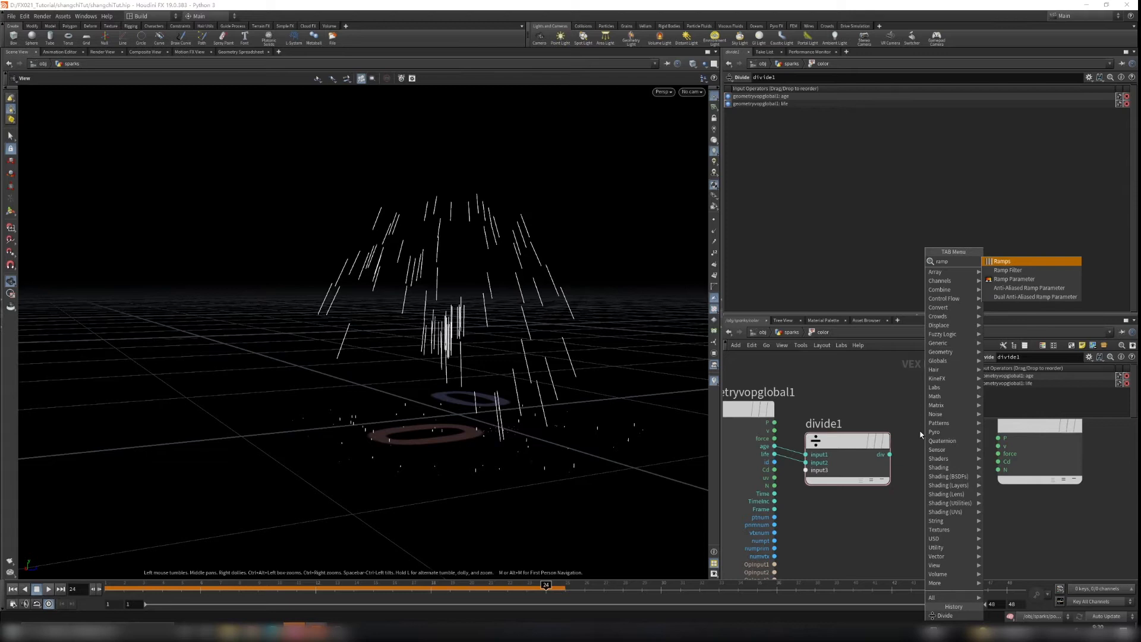
key(Down)
key(Down)
key(Return)
click(921, 434)
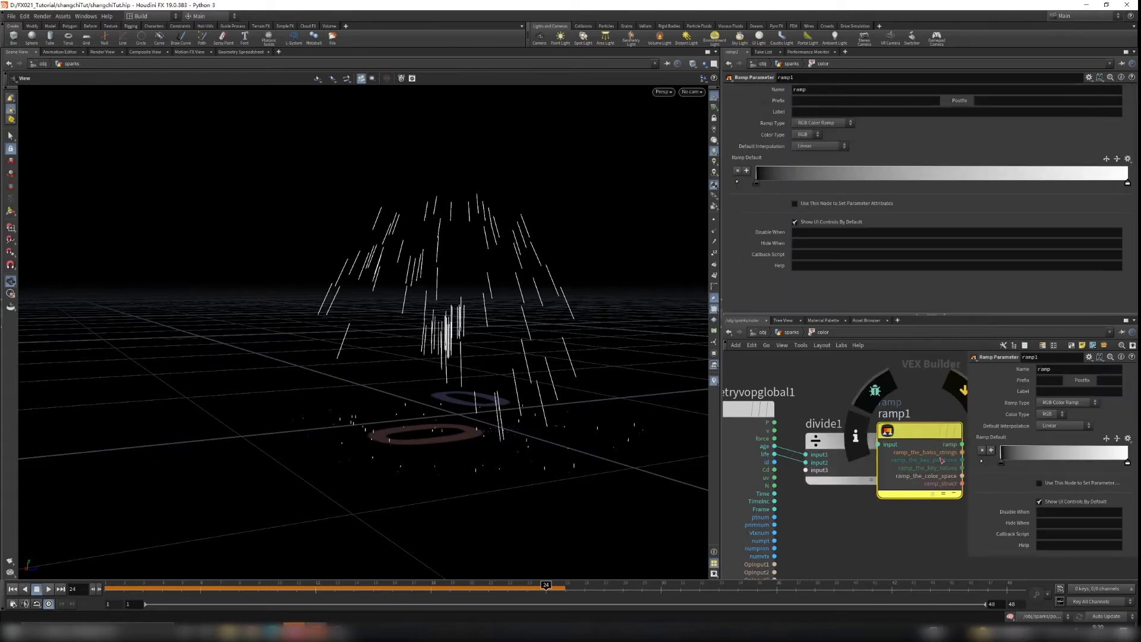
Step: Space out the nodes, feed divide1 into the ramp's input, and connect the ramp output to Cd on geometryvopoutput1
scroll(909, 461, down, 2)
middle_drag(900, 381, 859, 384)
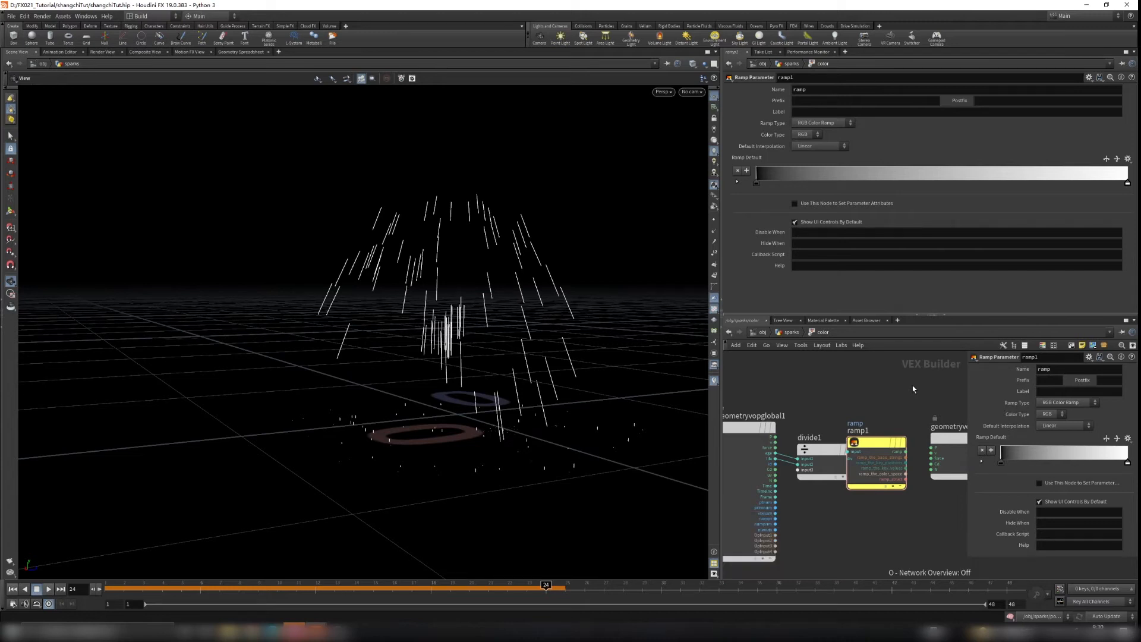
key(p)
scroll(938, 432, up, 1)
drag(957, 435, 1037, 428)
drag(872, 459, 919, 453)
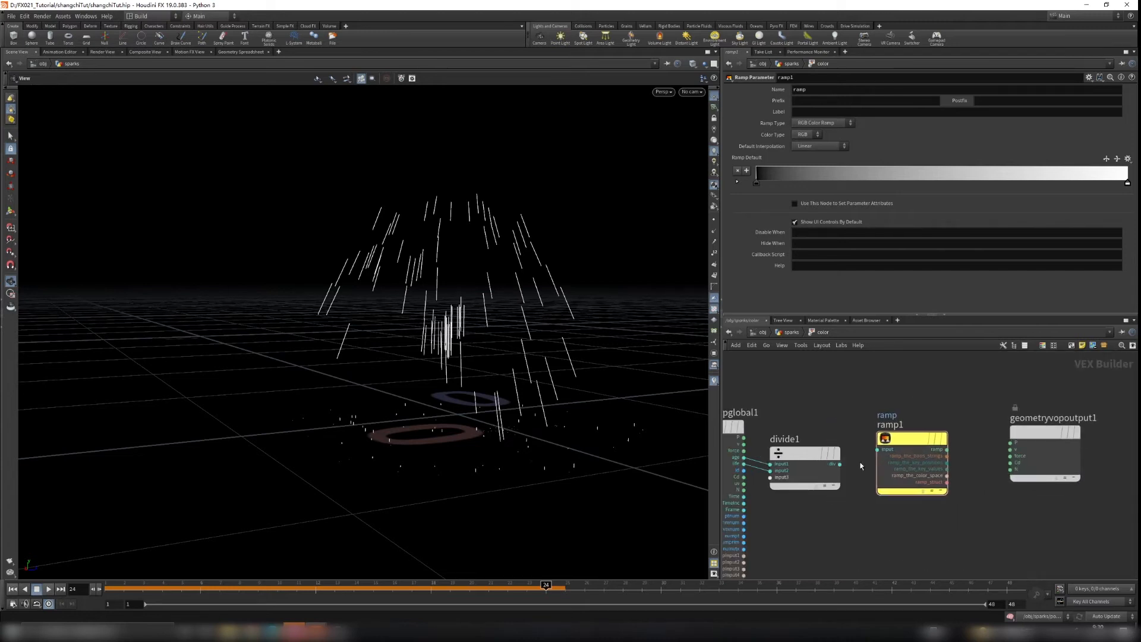
drag(840, 465, 877, 450)
drag(948, 452, 1010, 462)
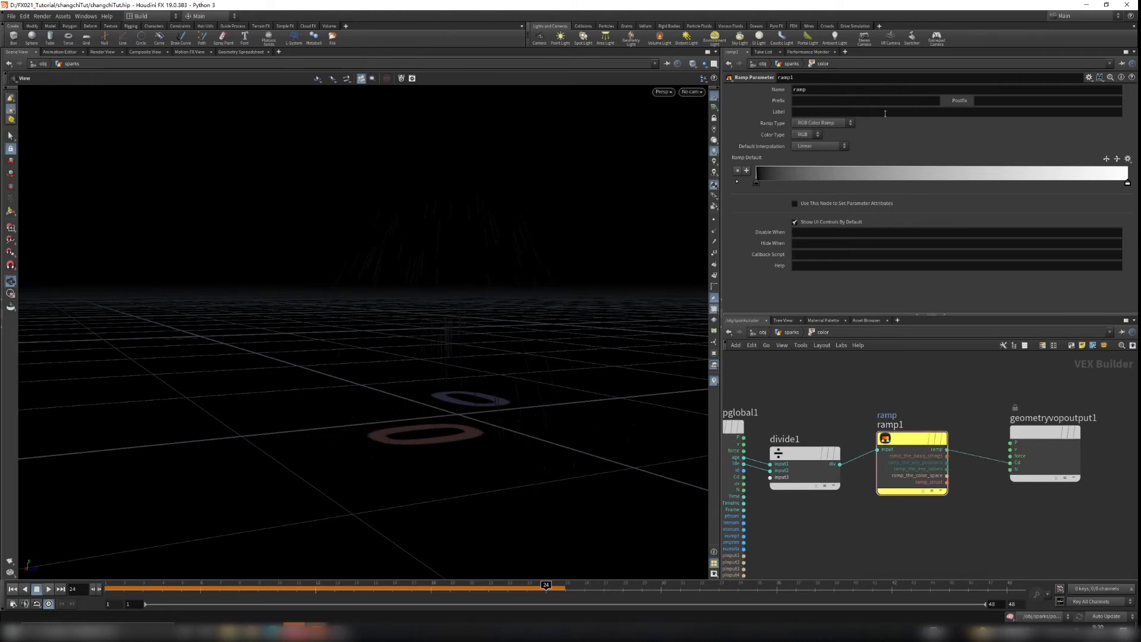
Step: Name the ramp parameter color and go back up to the sparks network
double_click(814, 90)
text(color)
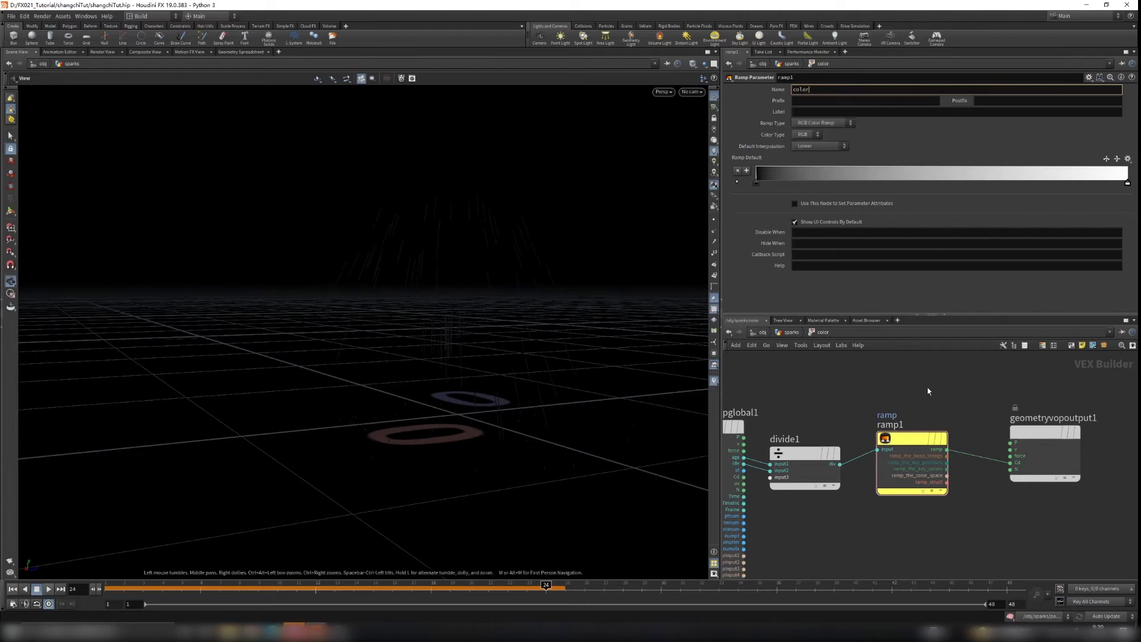
key(Return)
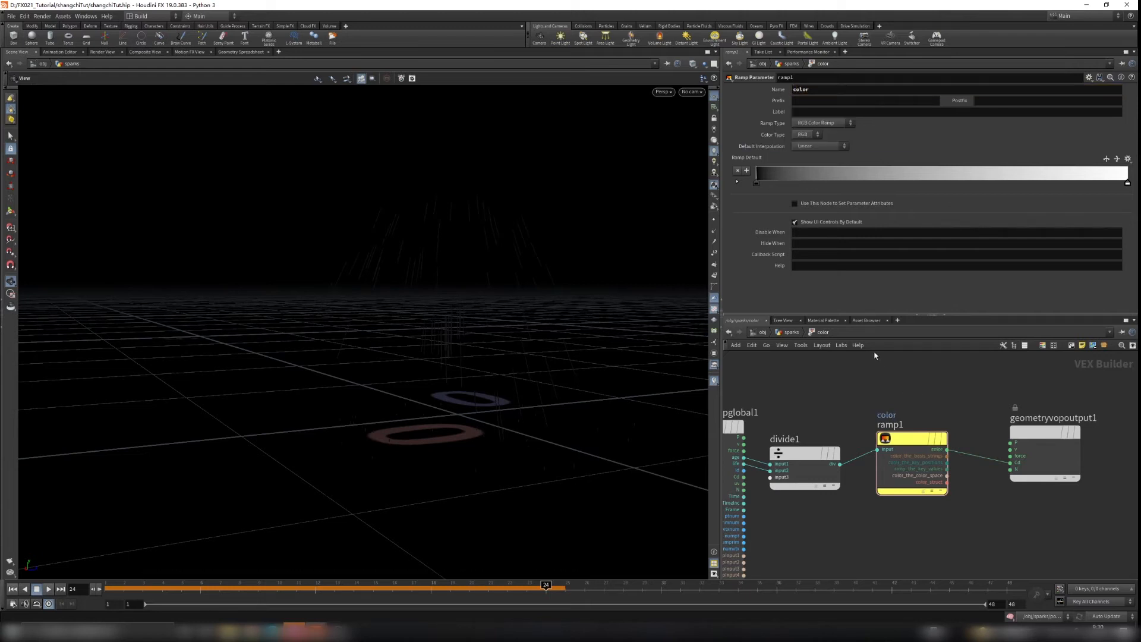
click(794, 333)
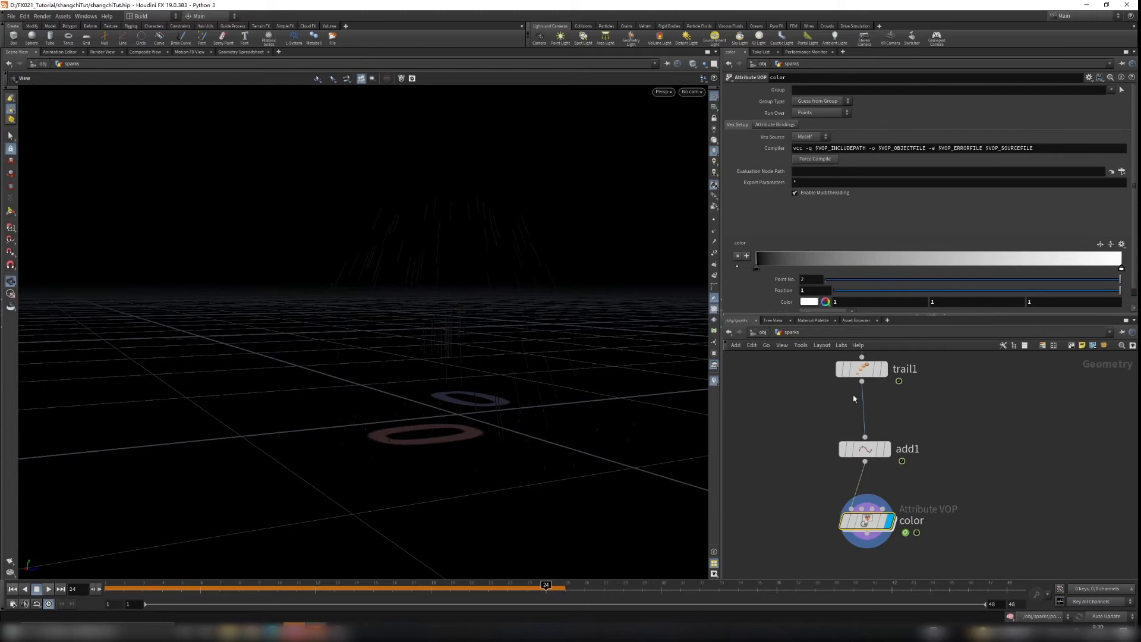
Step: Set the color ramp's start point to red and its end point to green
drag(426, 323, 458, 325)
drag(506, 285, 515, 301)
double_click(758, 268)
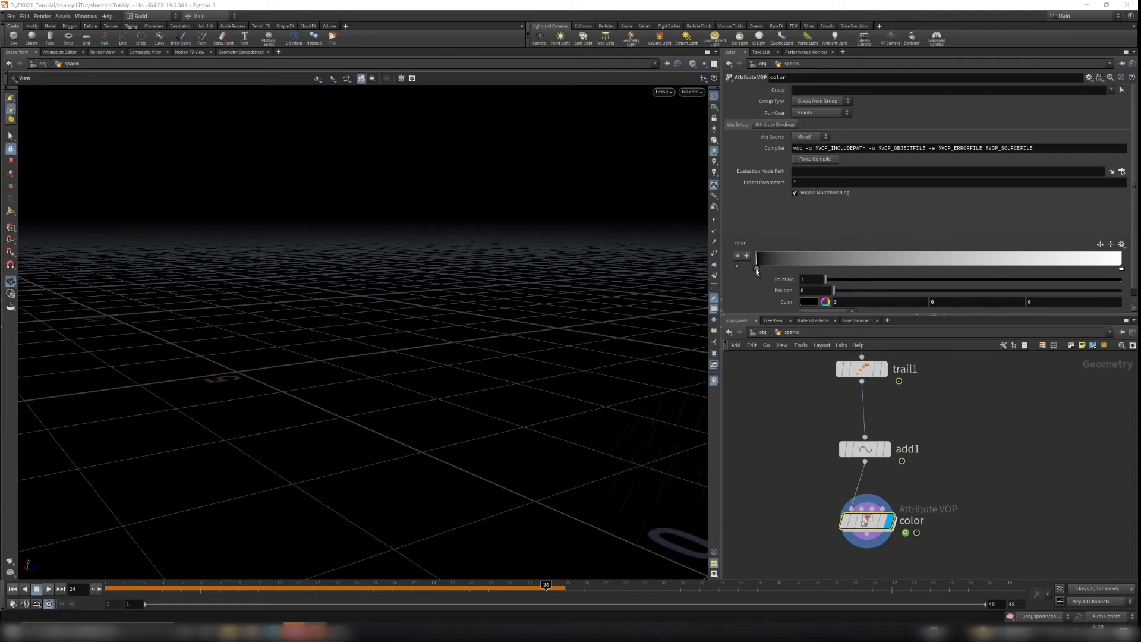
click(723, 211)
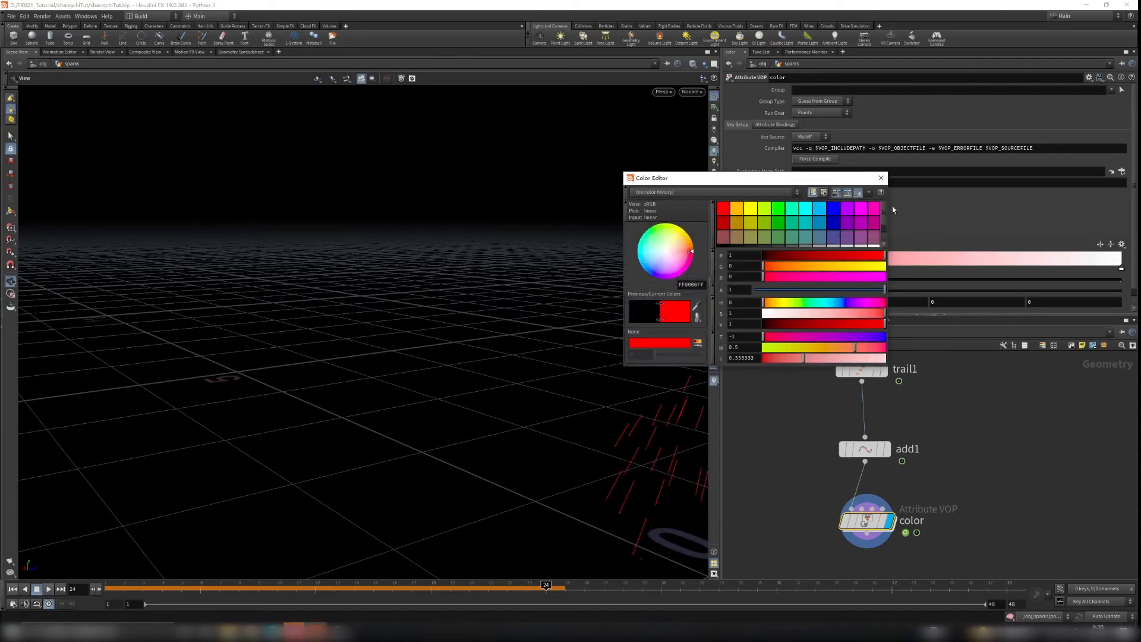
click(881, 178)
drag(558, 313, 526, 300)
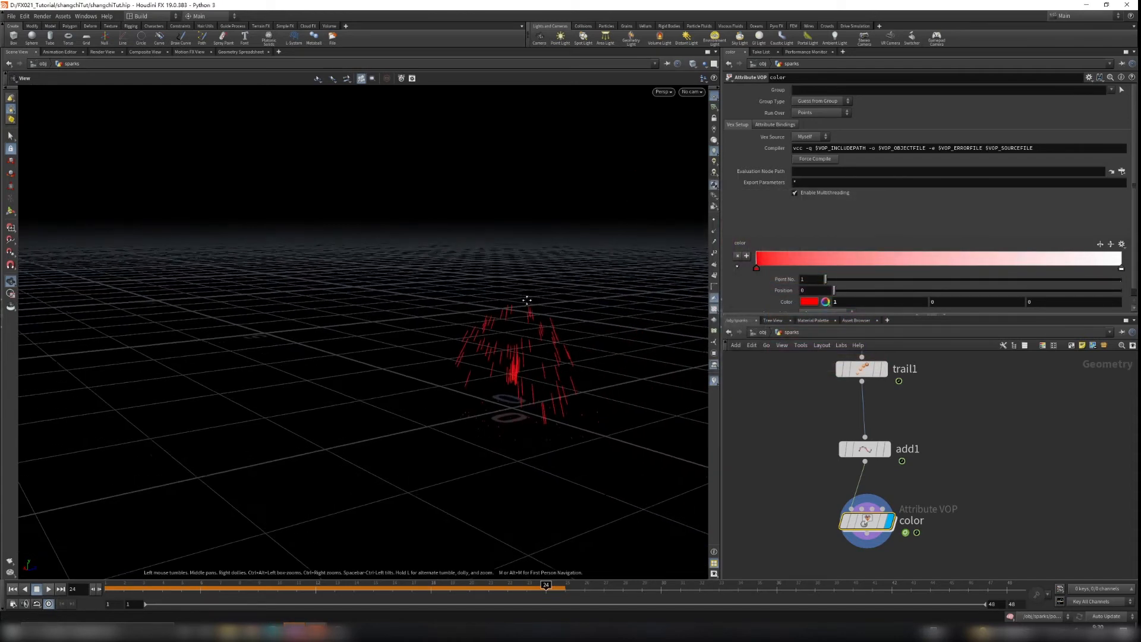
double_click(1120, 269)
click(778, 213)
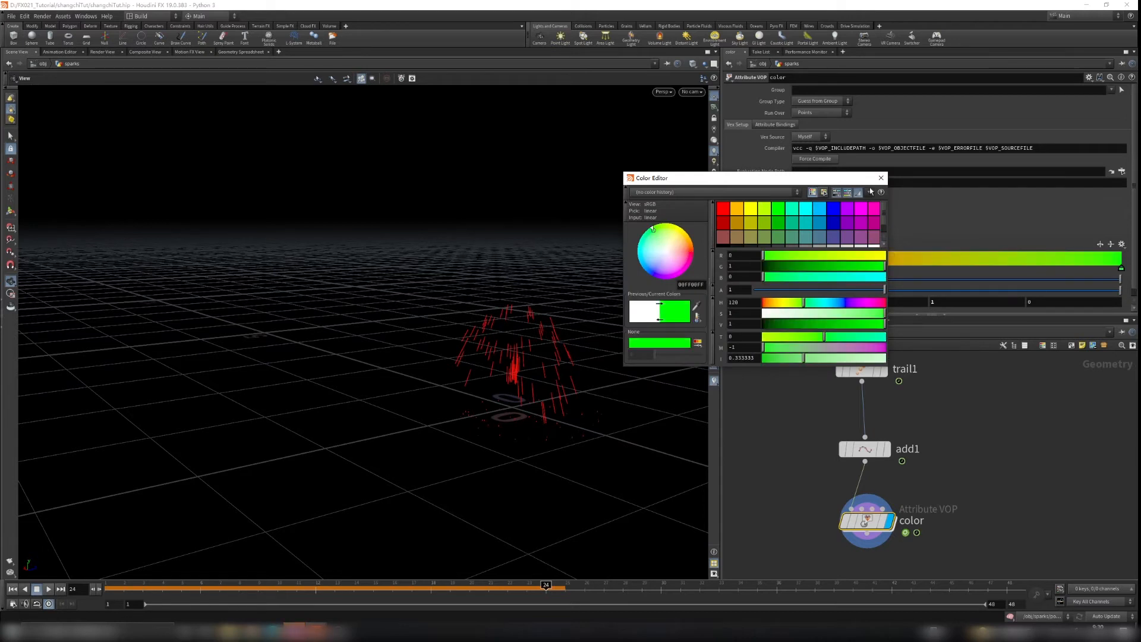
click(881, 178)
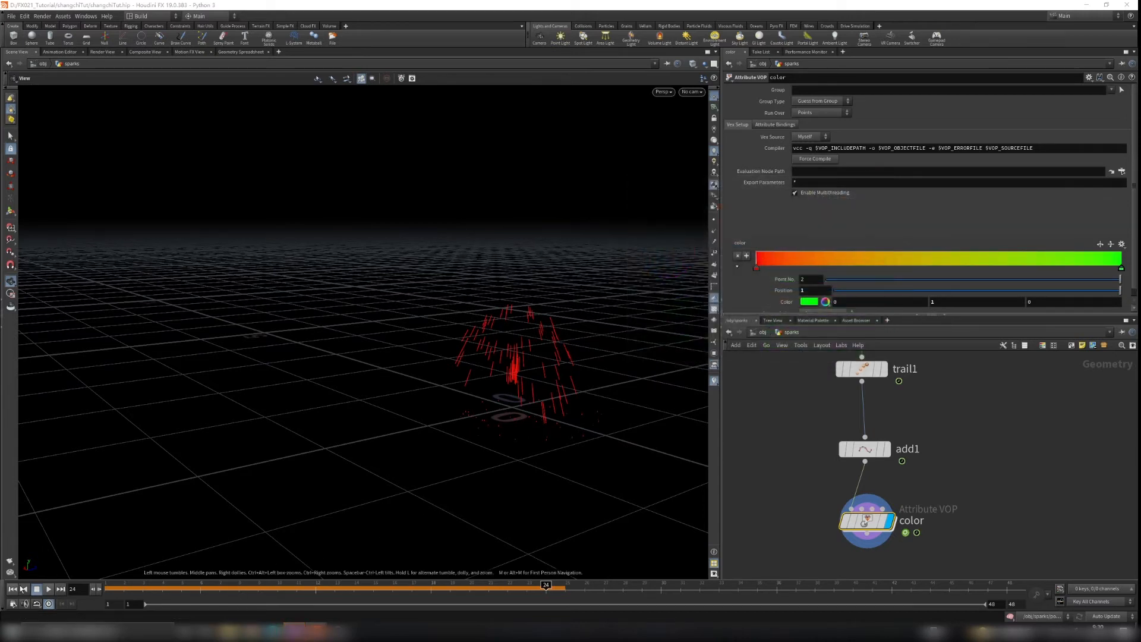
Step: Run the simulation from the start and scrub to frame 39 to check the spark colors
click(119, 588)
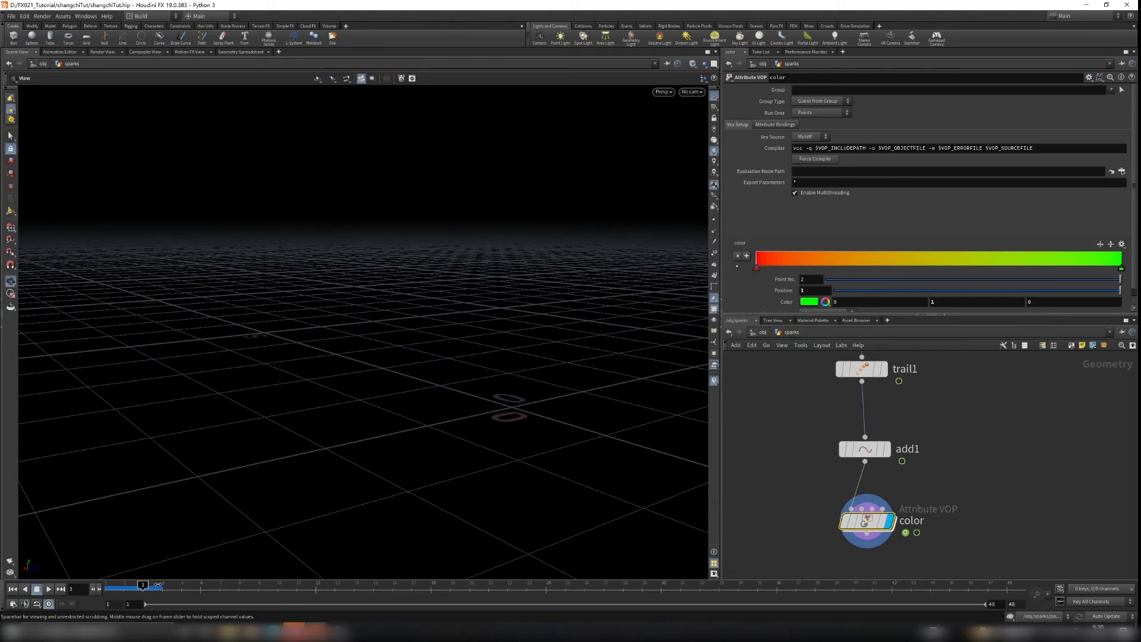
scroll(538, 324, up, 3)
drag(309, 593, 834, 588)
Step: Move the green ramp point to about position 0.163 and replay the simulation from the first frame
drag(1122, 268, 816, 276)
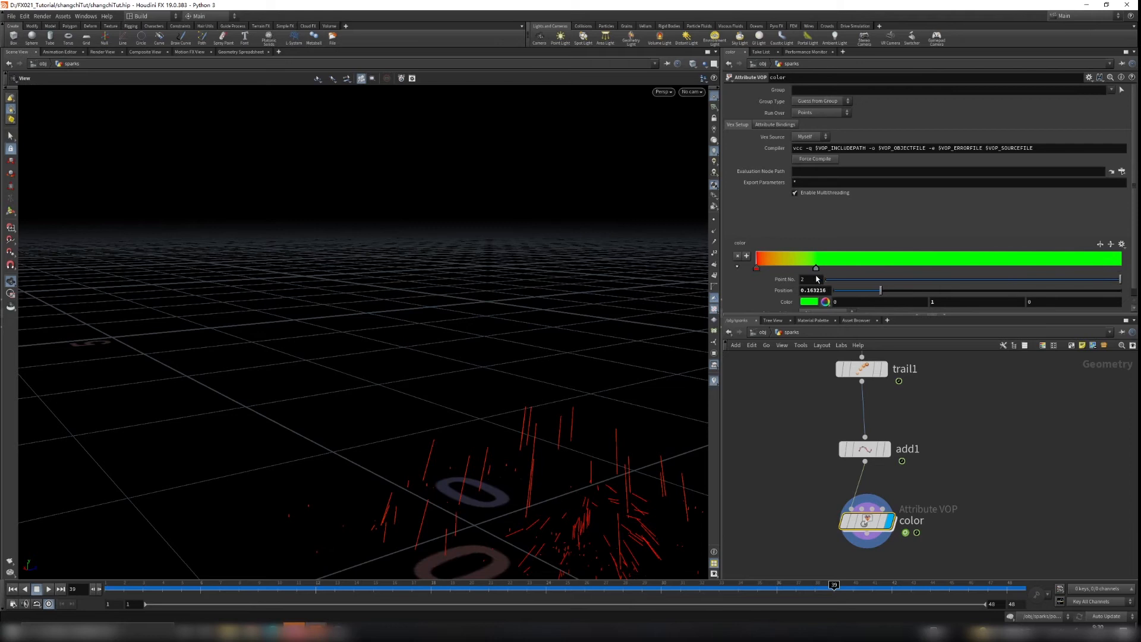
alt+right_drag(515, 406, 489, 412)
alt+drag(489, 412, 469, 475)
click(13, 589)
click(48, 589)
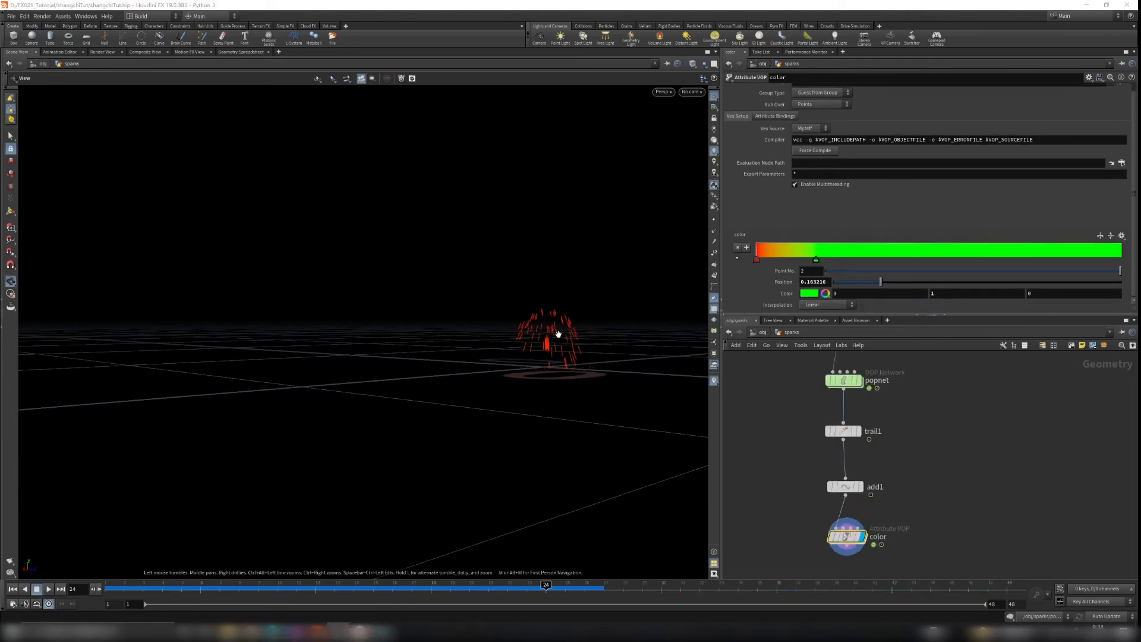
Step: Inside popnet, set source_first_input's Life Expectancy to 0.6 and Life Variance to 0.2, and return to the sparks network
scroll(558, 334, up, 2)
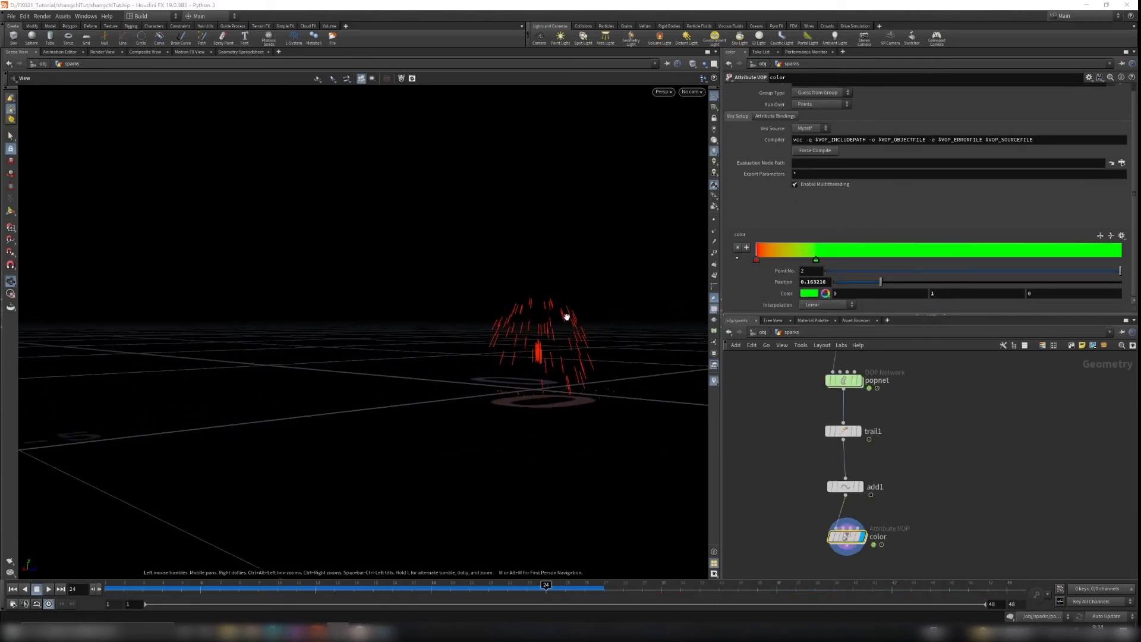
scroll(851, 404, up, 3)
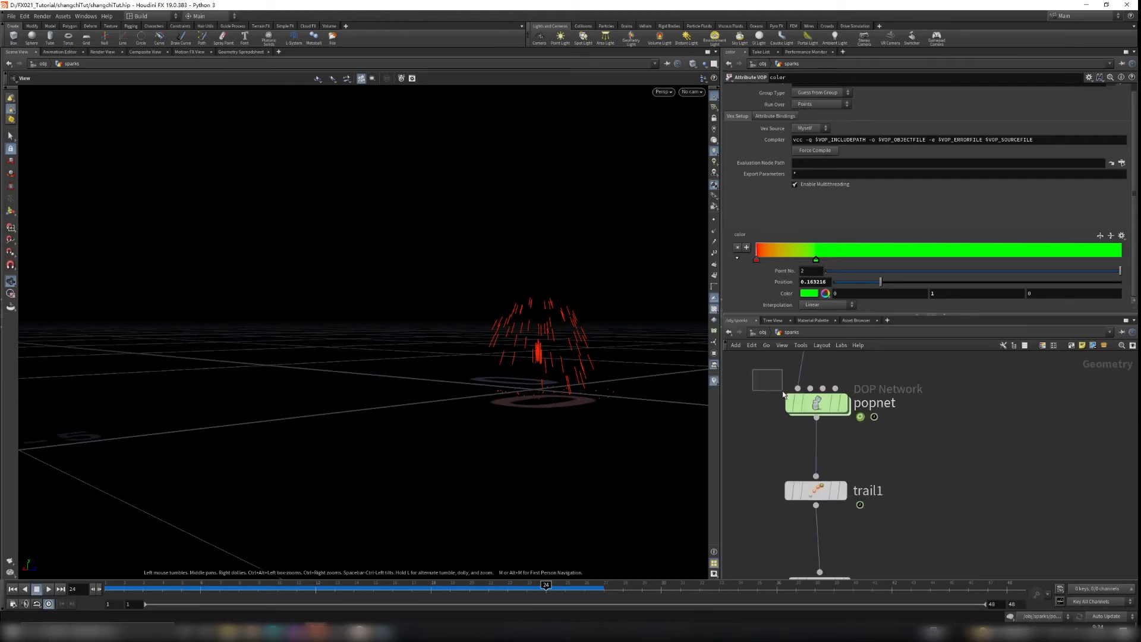
click(816, 405)
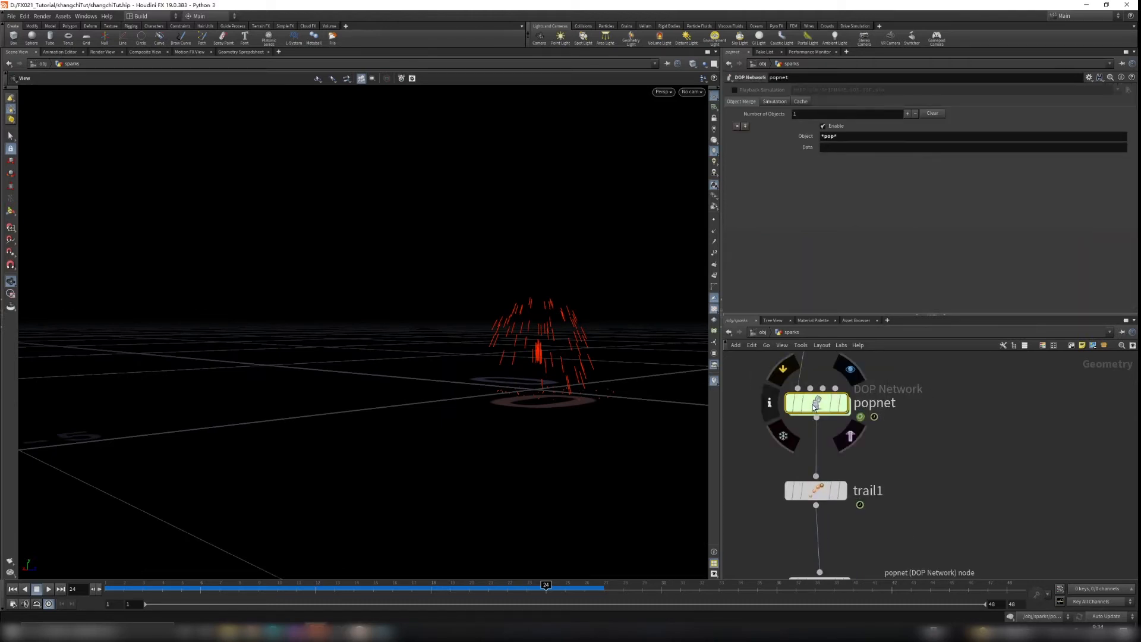
double_click(814, 405)
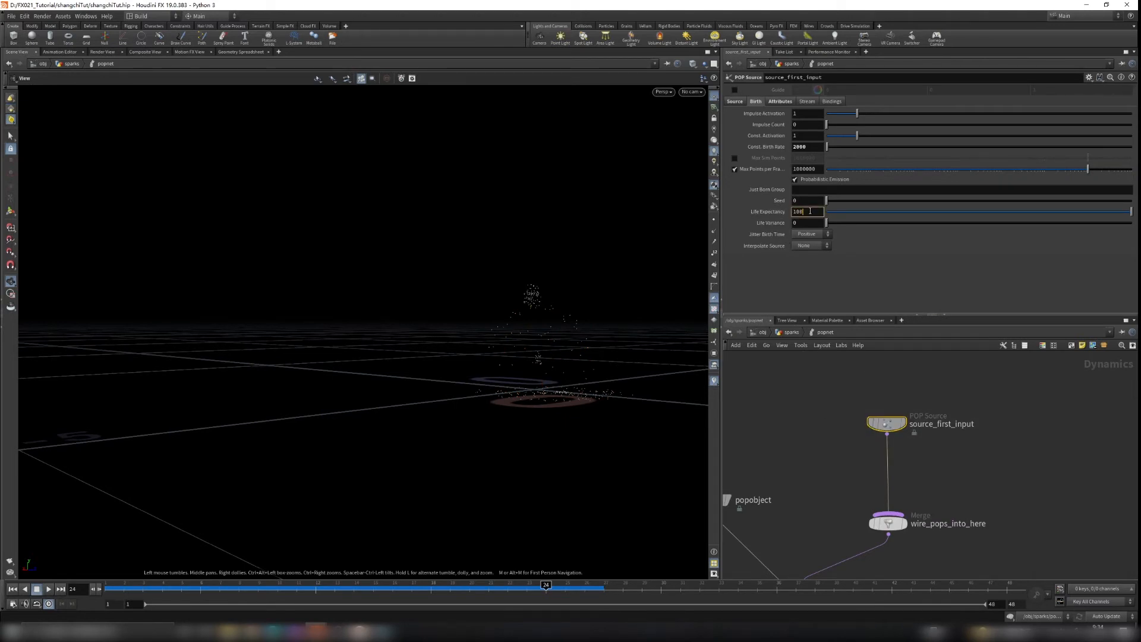
drag(809, 212, 735, 219)
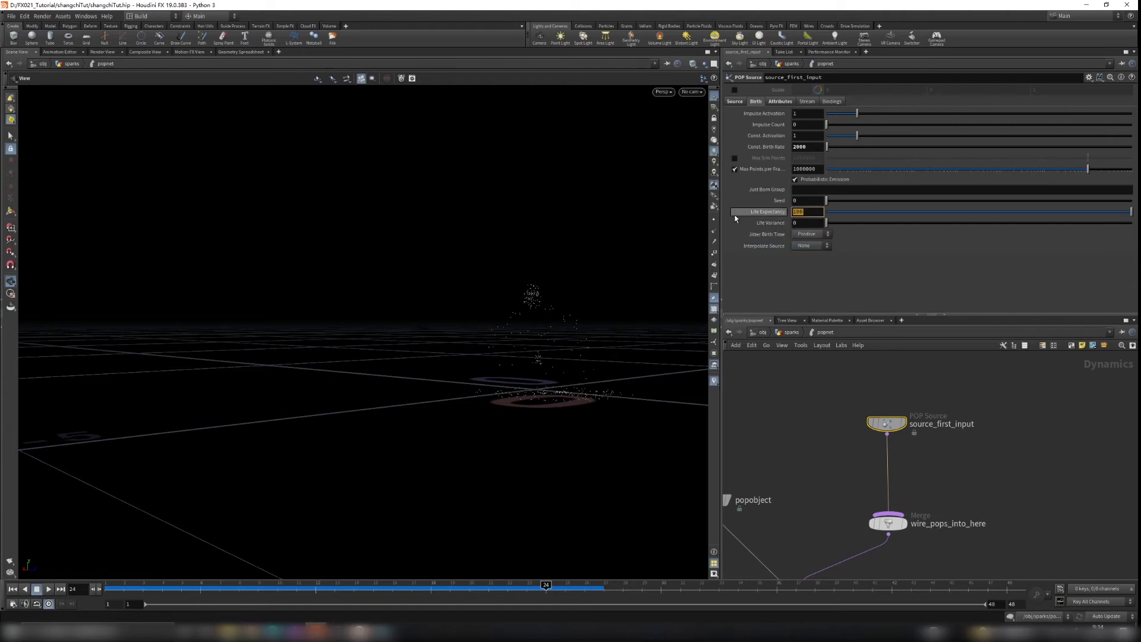
key(Tab)
text(0.2)
key(Return)
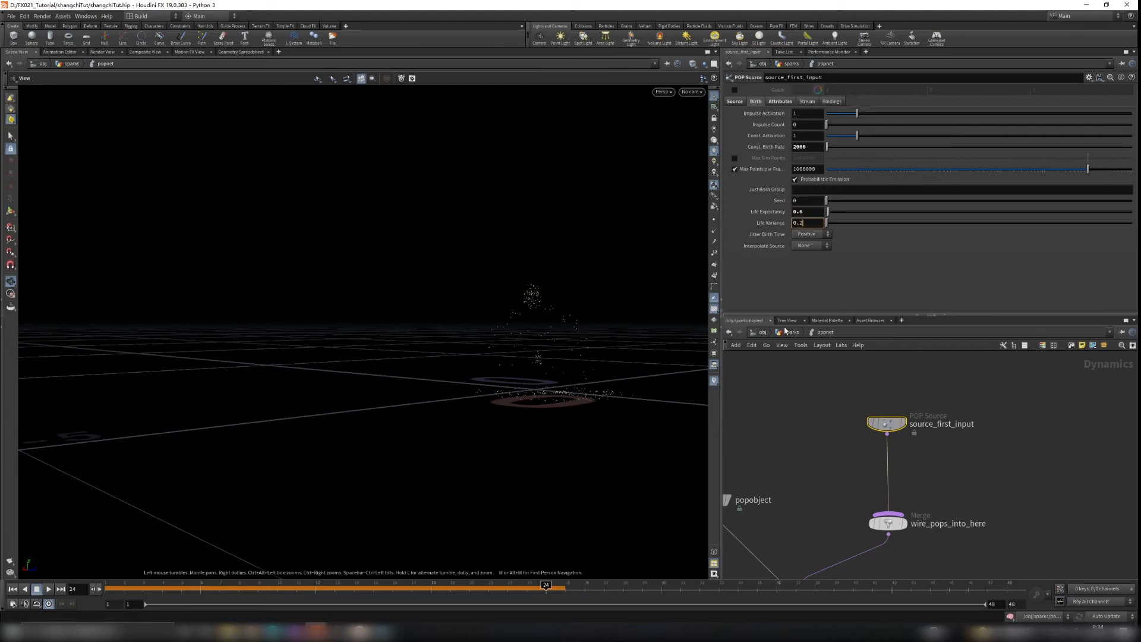
click(783, 334)
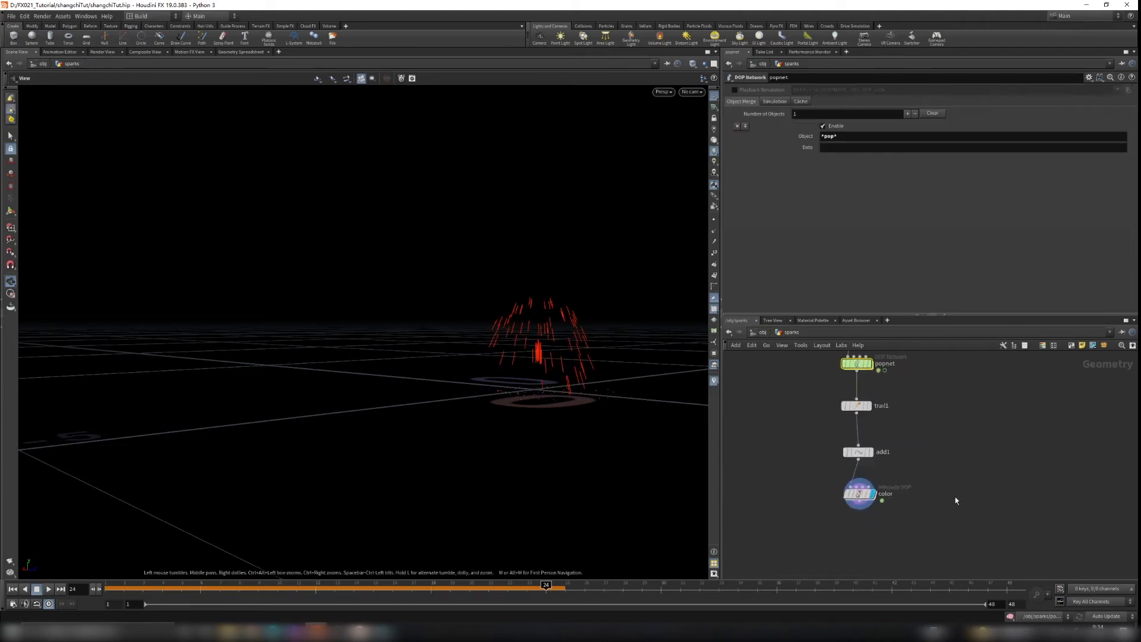
Step: Replay the simulation from the first frame and examine the trail colors up close
click(13, 589)
click(49, 589)
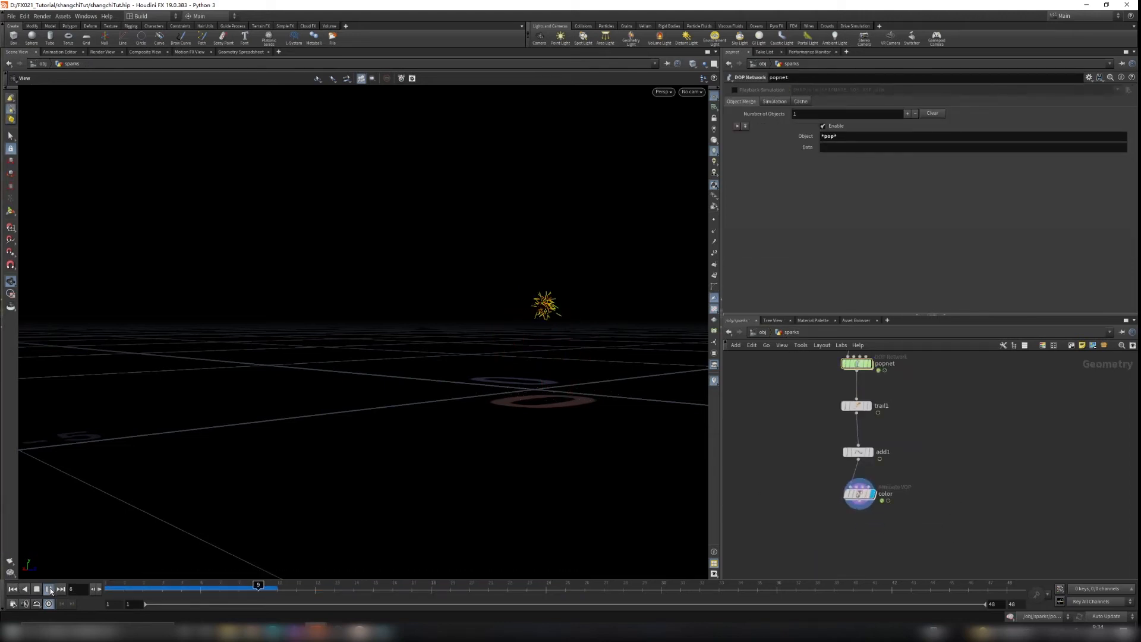
click(49, 590)
right_drag(508, 366, 604, 279)
middle_drag(603, 279, 580, 298)
Step: Remove the green point from the color node's ramp and add a new green point at about position 0.828
click(860, 494)
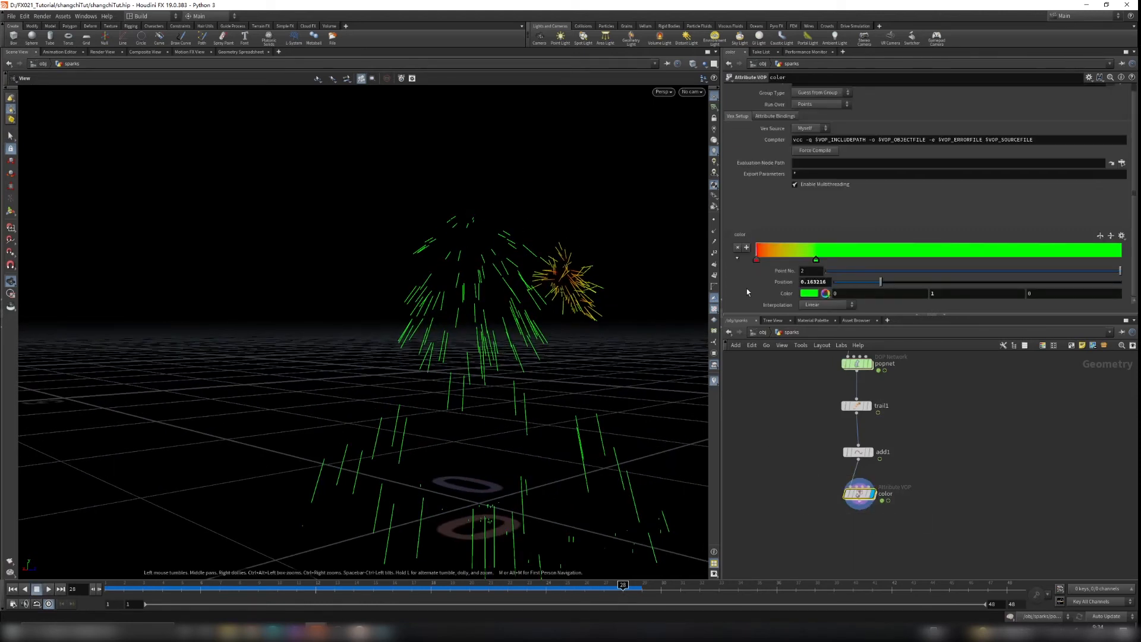
drag(818, 262, 927, 291)
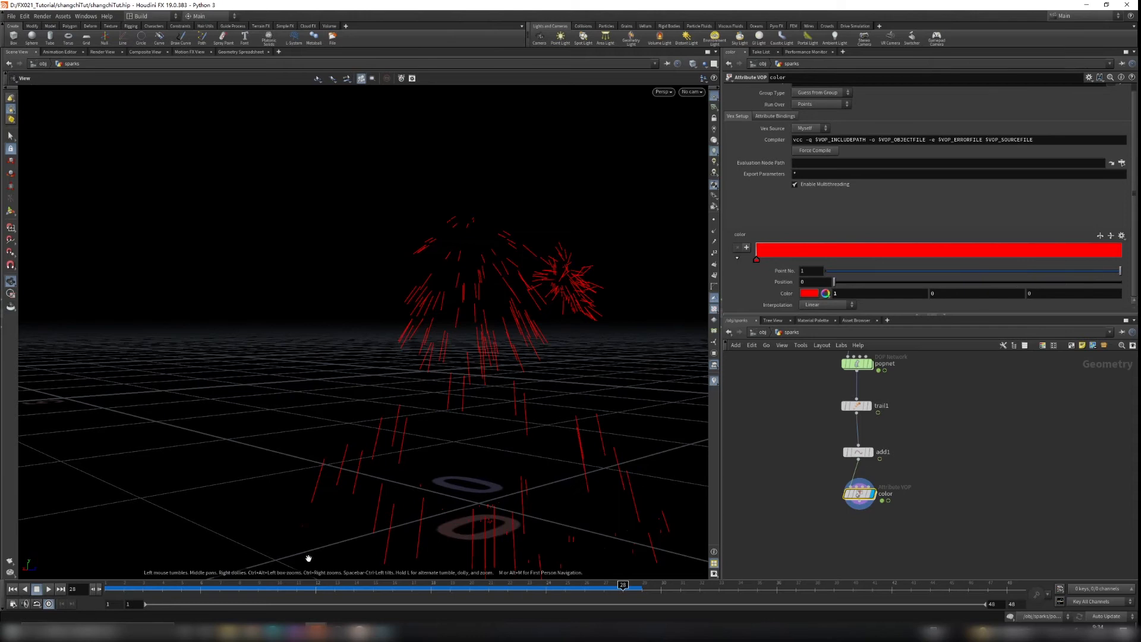
click(1060, 252)
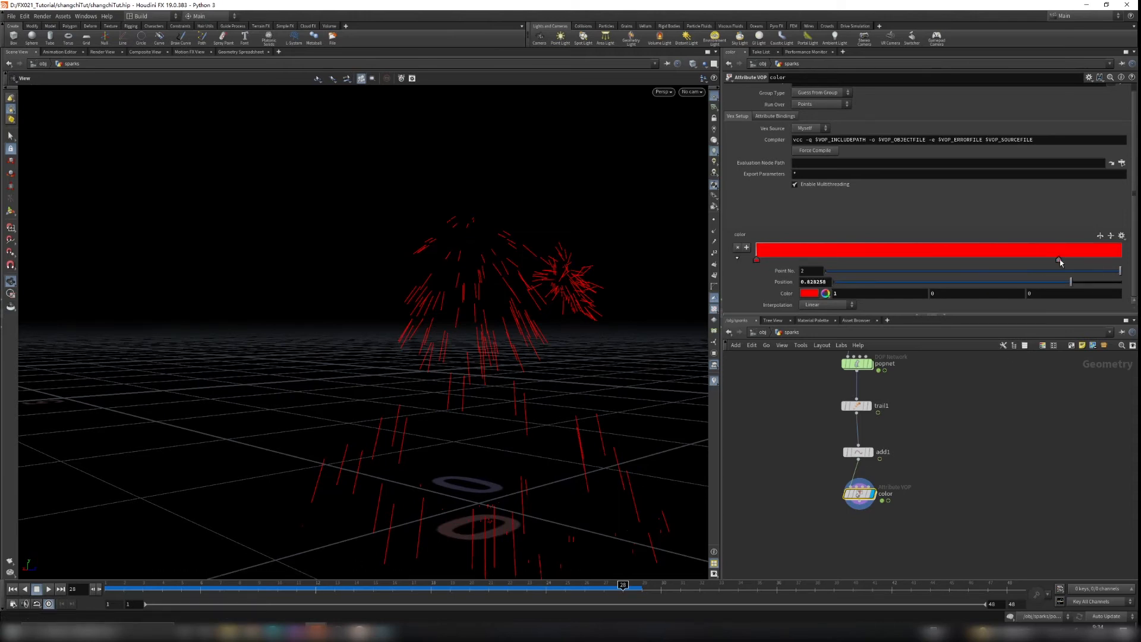
double_click(1059, 259)
click(780, 212)
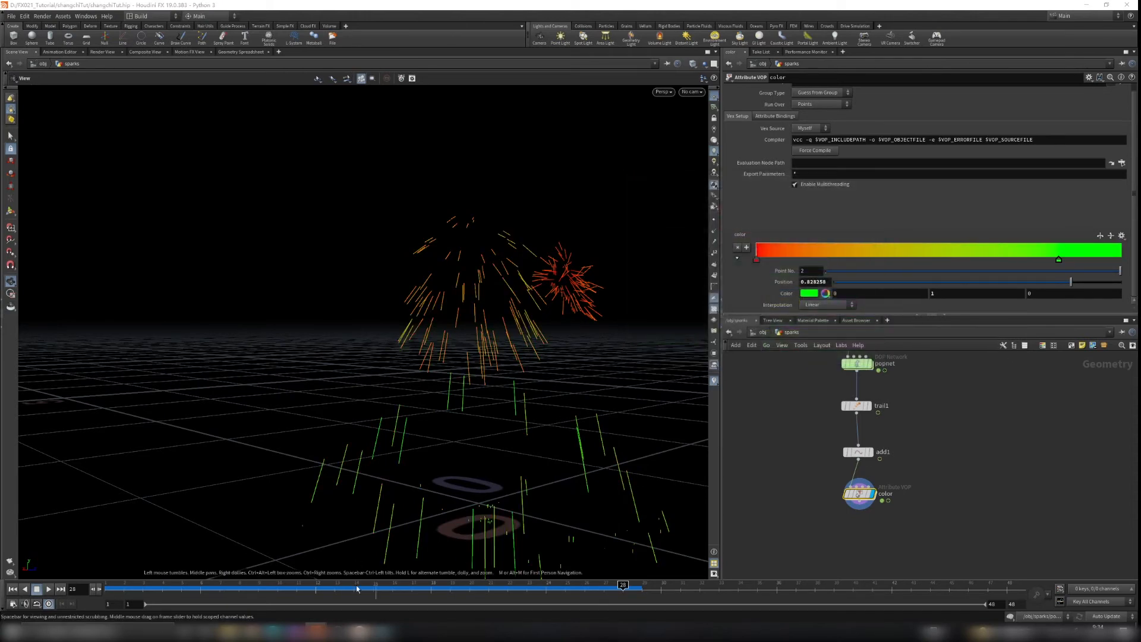
Step: Scrub through the frames and inspect how the streak colors change over the sparks' lifetime
drag(252, 584, 107, 586)
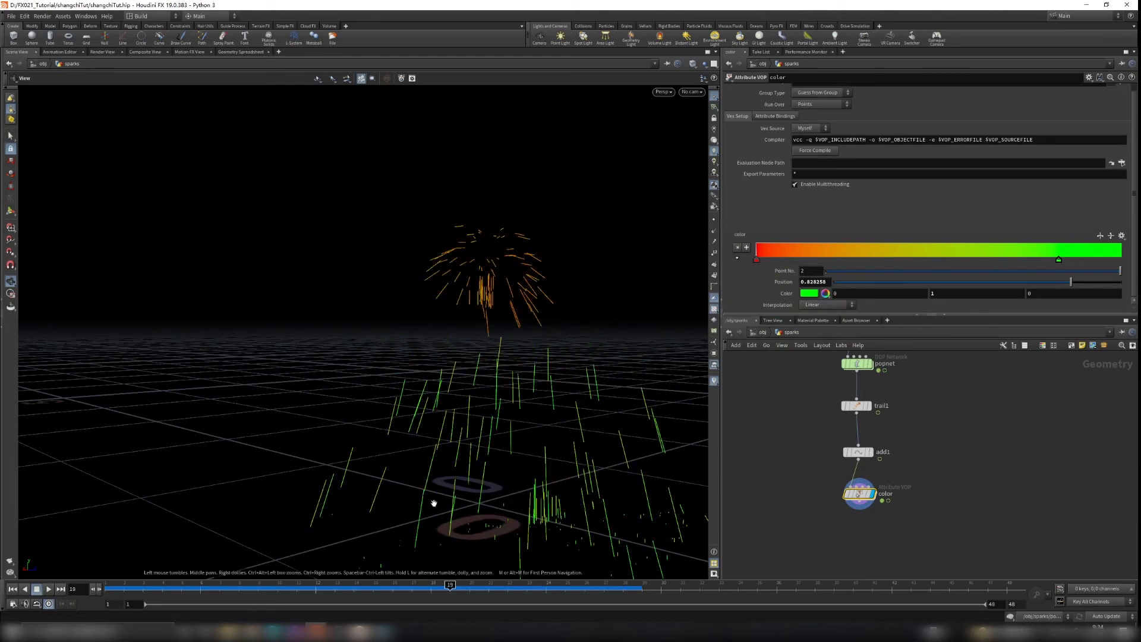
middle_drag(497, 396, 428, 396)
right_drag(428, 396, 476, 381)
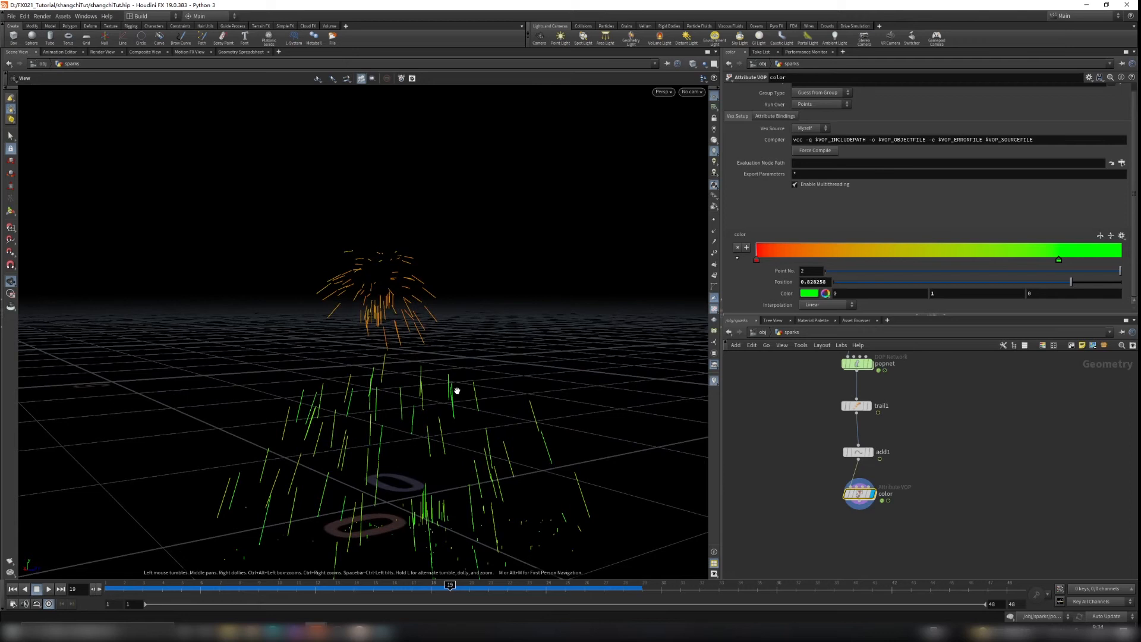
middle_drag(416, 414, 464, 396)
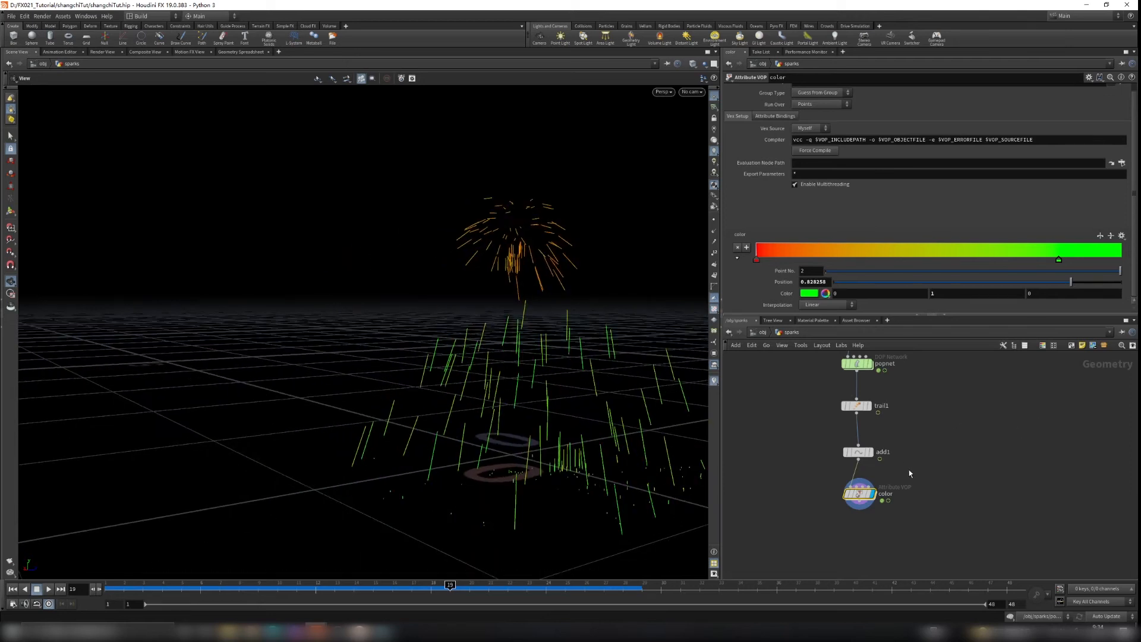
scroll(552, 388, down, 3)
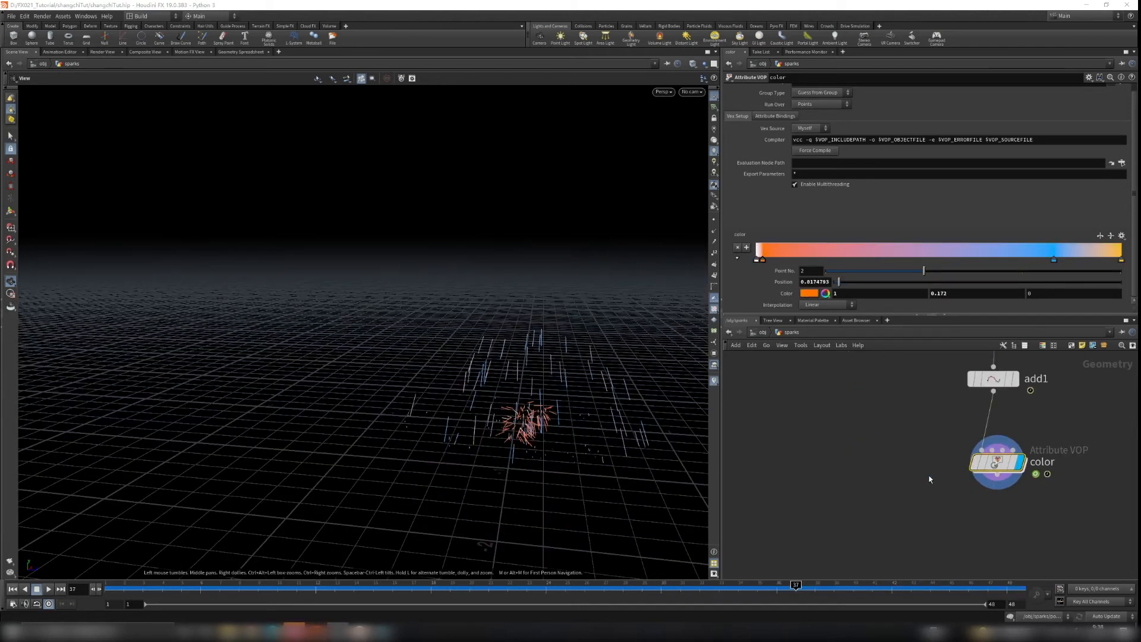
Step: Play the simulation from the start and examine the orange-to-blue spark streaks from several angles
scroll(526, 419, up, 3)
drag(526, 420, 601, 425)
click(12, 590)
click(49, 589)
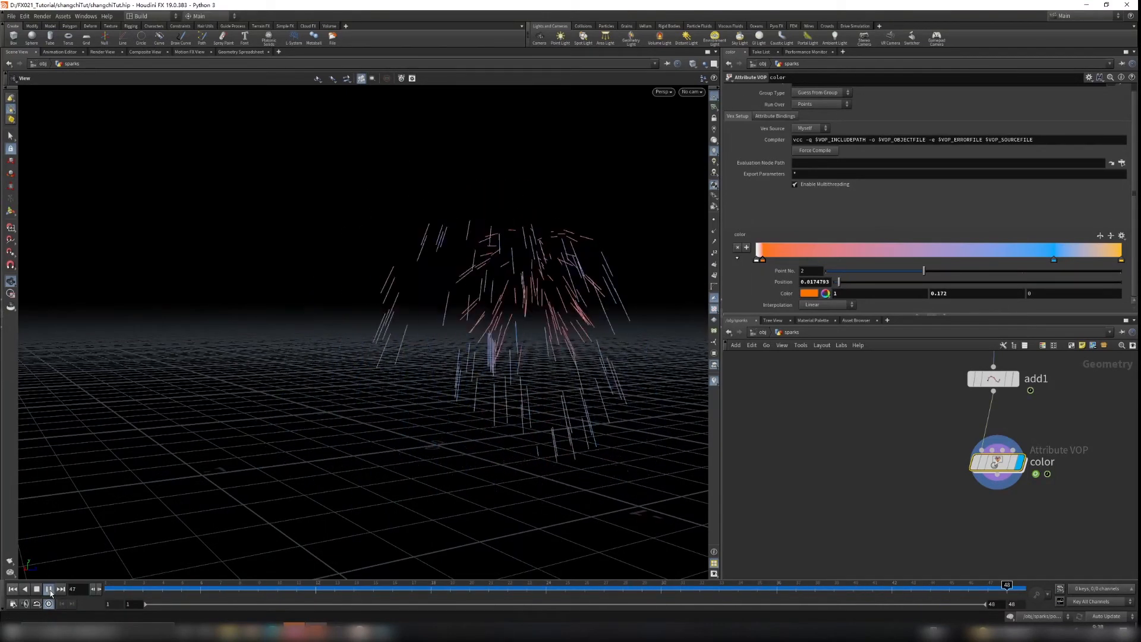
scroll(378, 413, down, 1)
drag(378, 414, 474, 387)
click(50, 589)
drag(539, 413, 505, 445)
middle_drag(881, 446, 884, 475)
scroll(884, 475, down, 3)
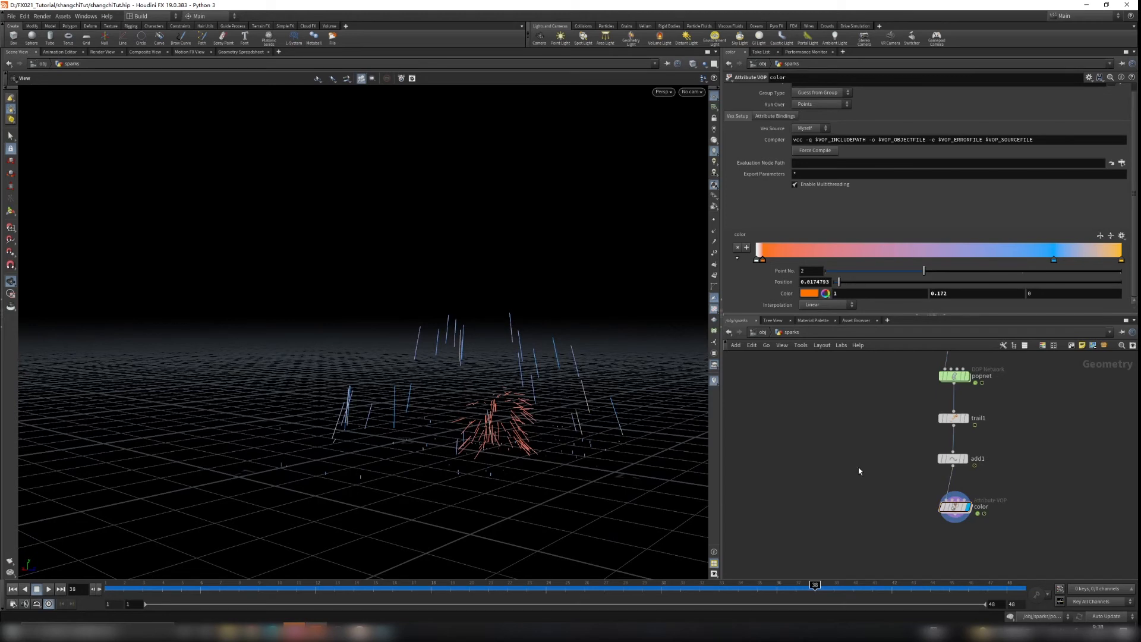
Step: Add a Spark Trail setup fed by the popnet output and display its sparktrail node for comparison with the color branch
key(Tab)
text(trail)
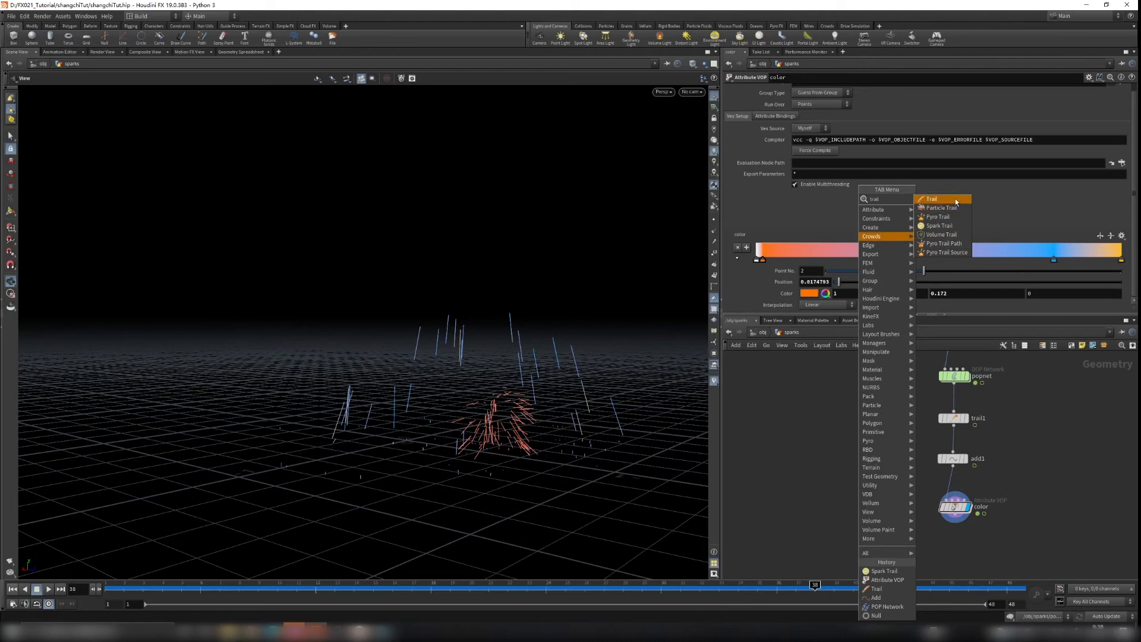
click(942, 225)
click(878, 481)
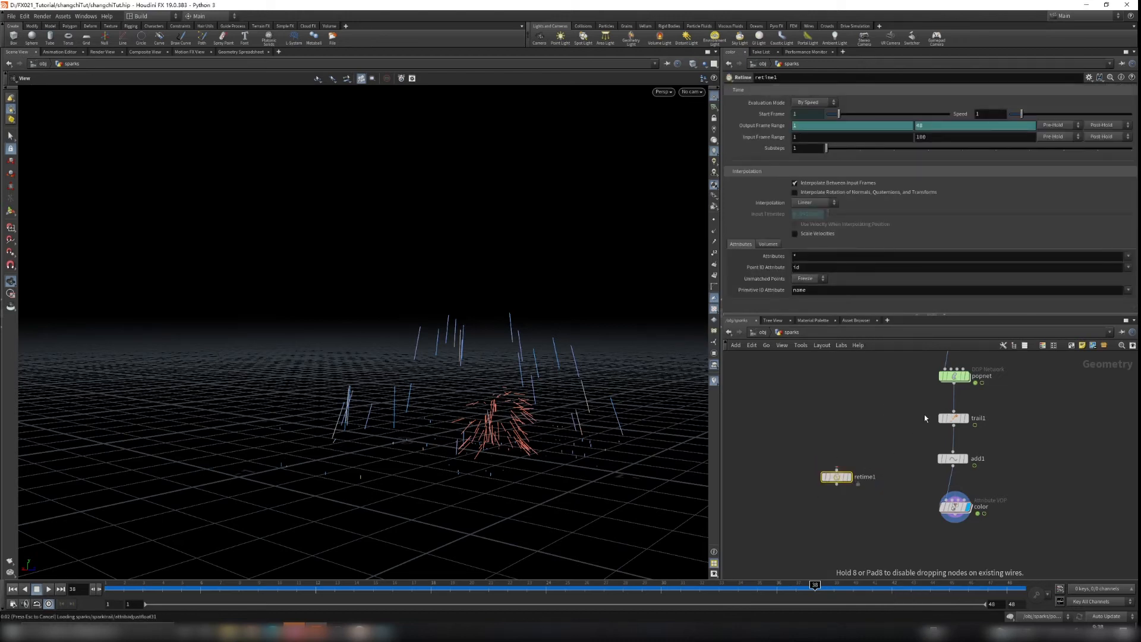
click(958, 364)
click(842, 450)
scroll(899, 502, up, 2)
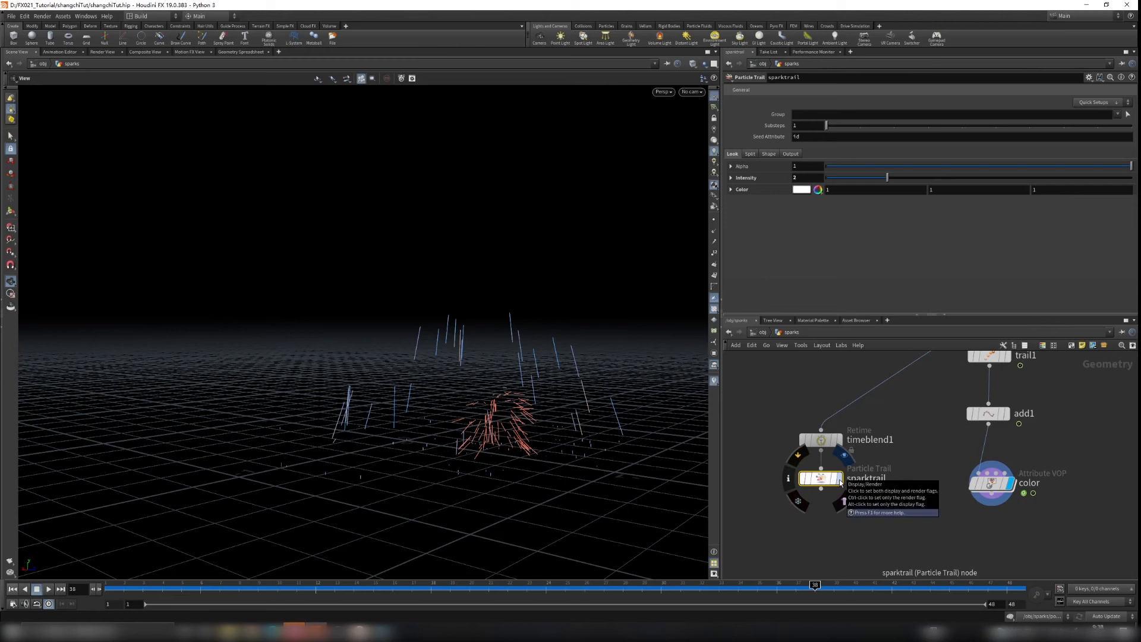
click(839, 479)
drag(822, 481, 821, 491)
drag(576, 416, 500, 408)
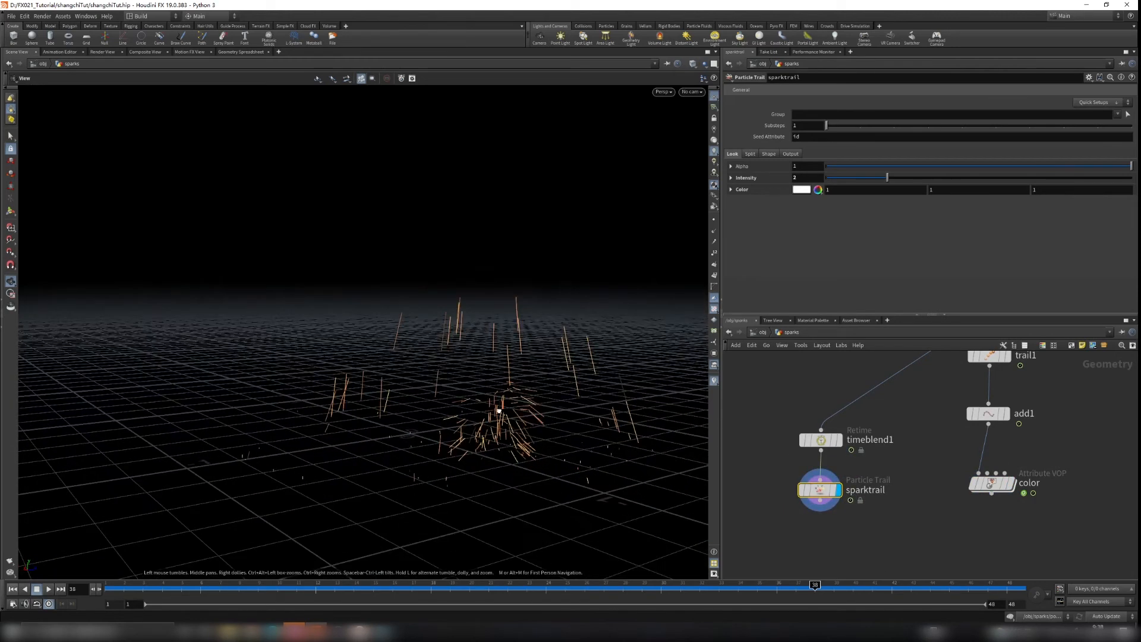
drag(988, 480, 989, 492)
drag(956, 475, 1029, 510)
drag(904, 504, 775, 470)
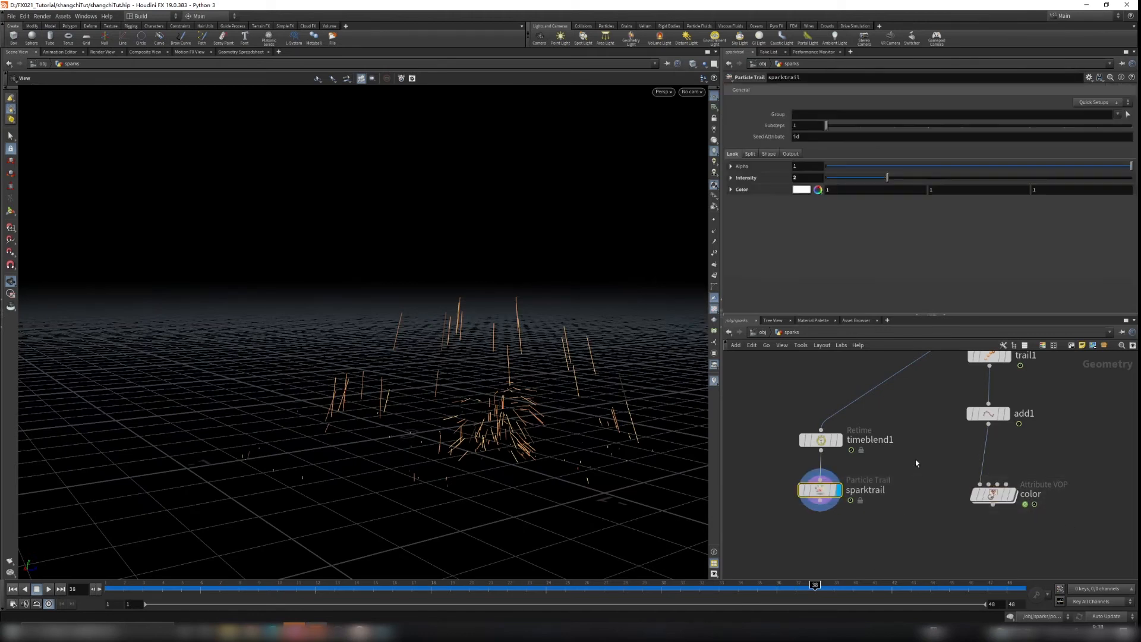
Step: Enable Scale Along Length for the spark trail's alpha and lower its intensity
click(819, 168)
drag(1064, 178, 1067, 212)
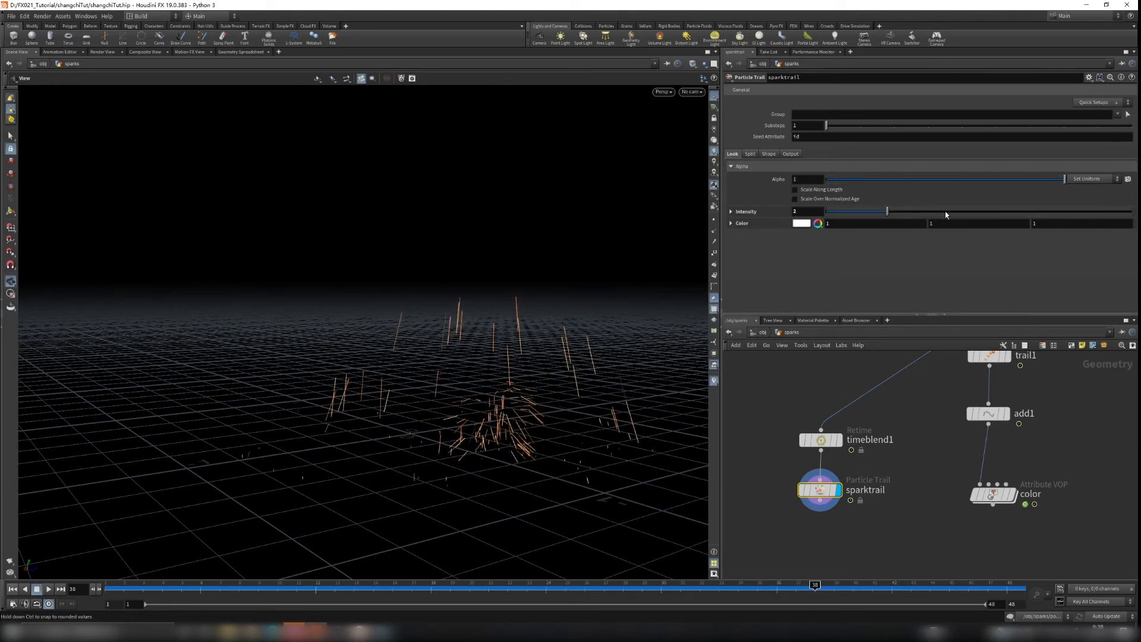
click(795, 191)
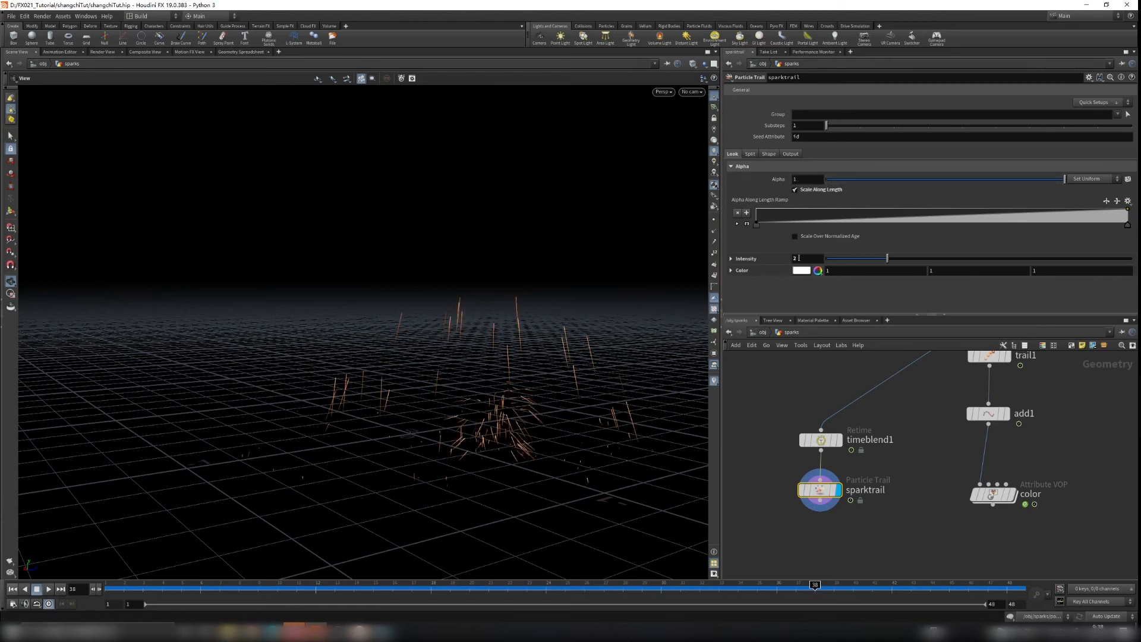
click(733, 270)
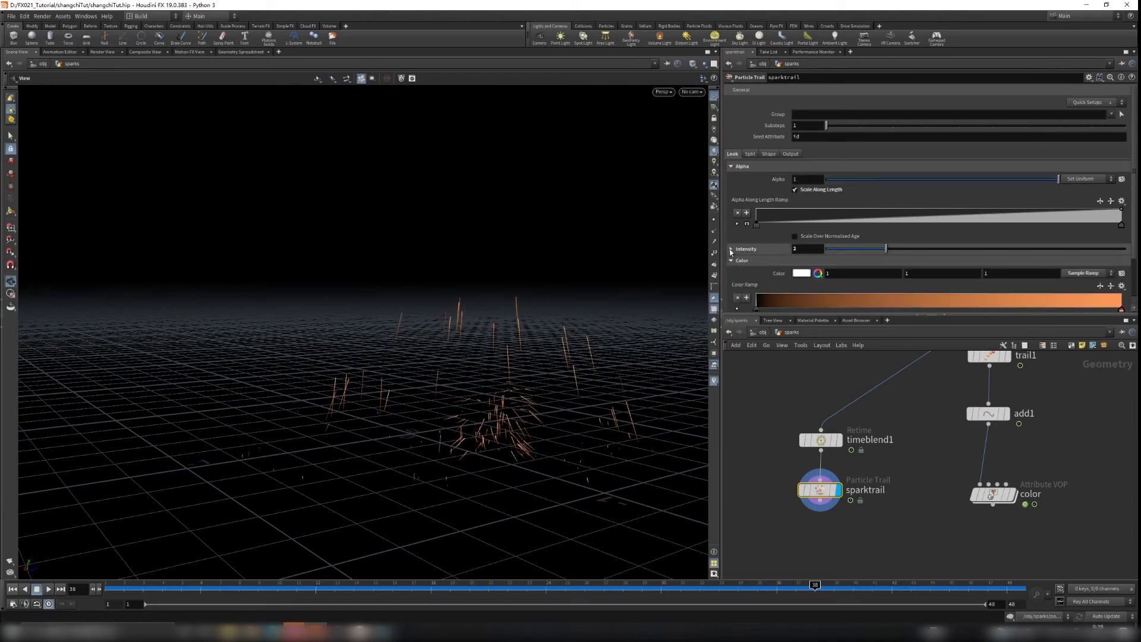
click(732, 249)
mouse_move(886, 262)
mouse_down()
mouse_move(1057, 279)
mouse_move(873, 264)
mouse_up()
Step: Look over the spark trail's Split and Shape settings, and delete the timeblend1 and sparktrail nodes
click(750, 154)
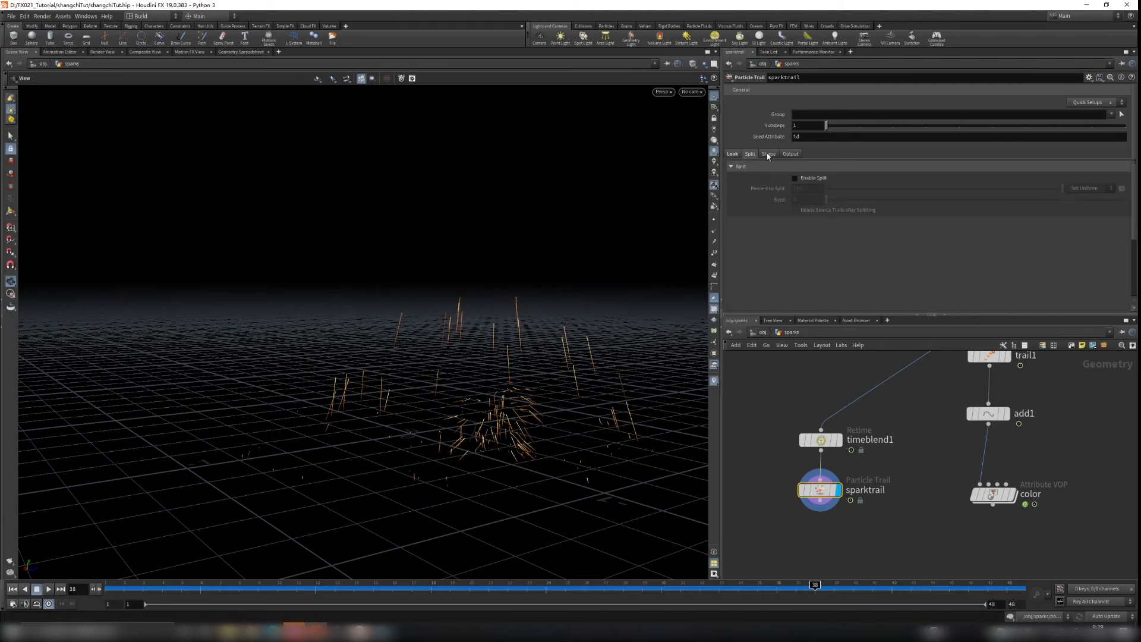
click(770, 154)
drag(856, 194, 1061, 243)
drag(767, 381, 879, 515)
scroll(811, 447, down, 2)
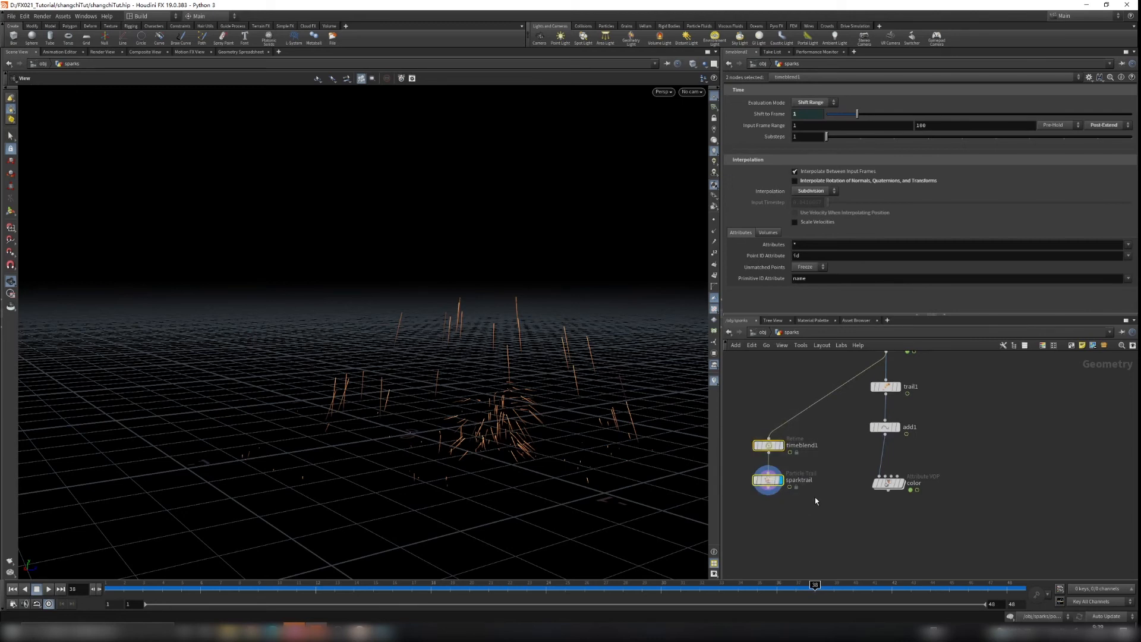
key(Delete)
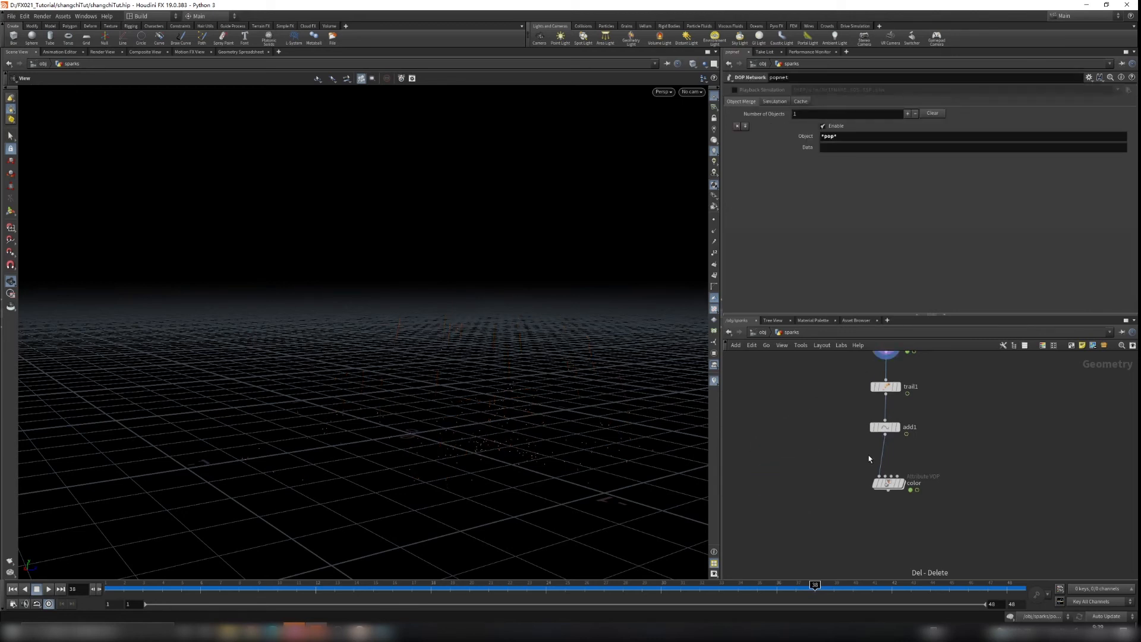
Step: Display the color node again and play the simulation to examine the colored streaks
click(901, 482)
click(904, 490)
click(885, 427)
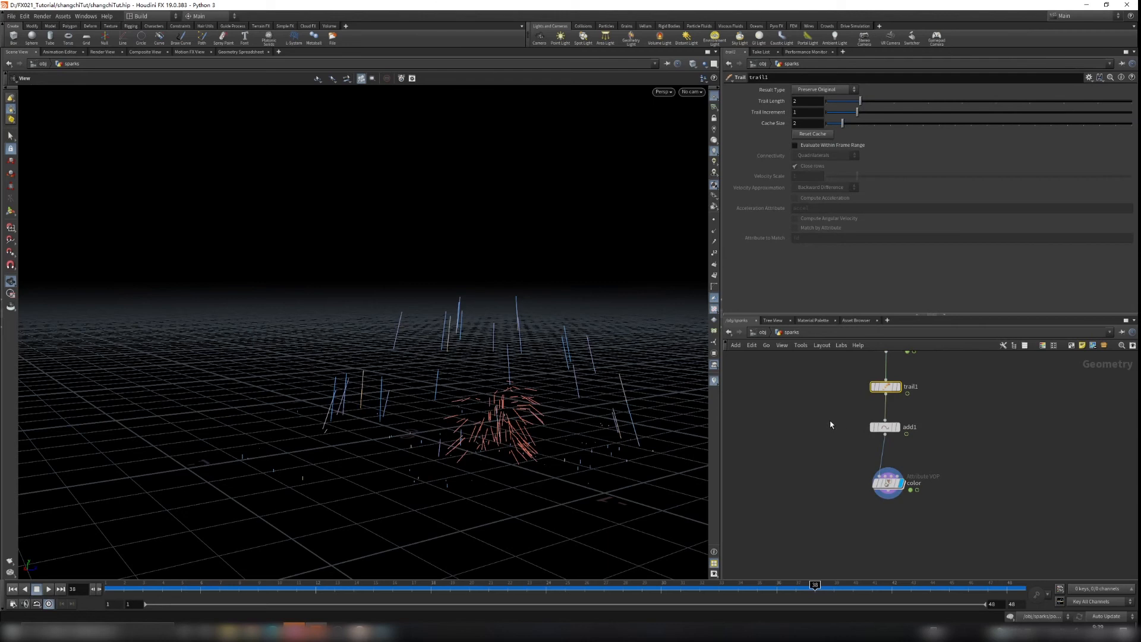
click(886, 483)
drag(543, 441, 483, 403)
click(48, 589)
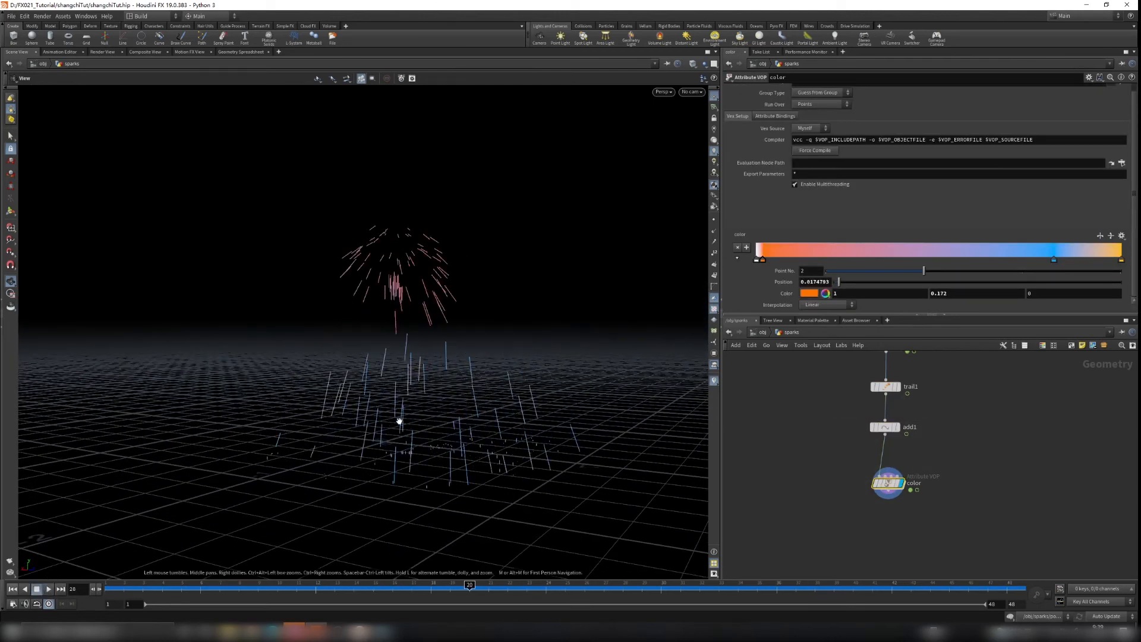
drag(406, 390, 460, 354)
middle_drag(436, 246, 428, 295)
Step: Show the object_merge1 shield as a template over the sparks and examine where they meet
middle_drag(958, 392, 920, 491)
middle_drag(920, 387, 916, 485)
middle_drag(955, 451, 956, 552)
scroll(955, 552, down, 3)
middle_drag(922, 406, 924, 571)
middle_drag(928, 437, 984, 578)
scroll(905, 467, up, 5)
click(902, 440)
drag(356, 364, 466, 349)
scroll(925, 481, down, 3)
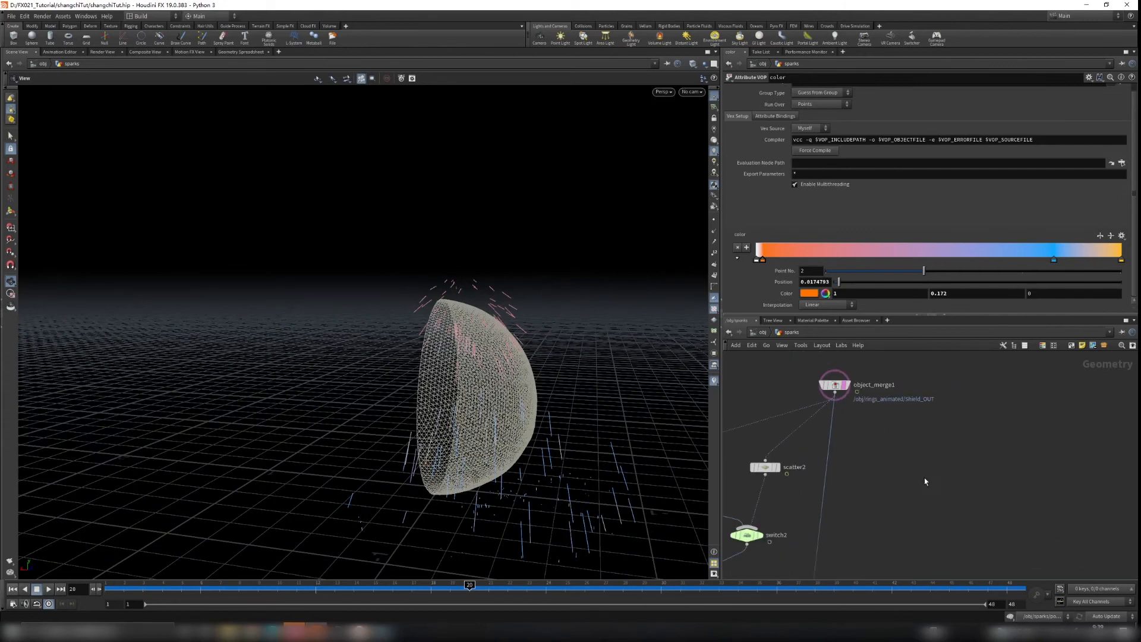
Step: Add a Collision Source node fed by the object_merge1 shield geometry
key(Tab)
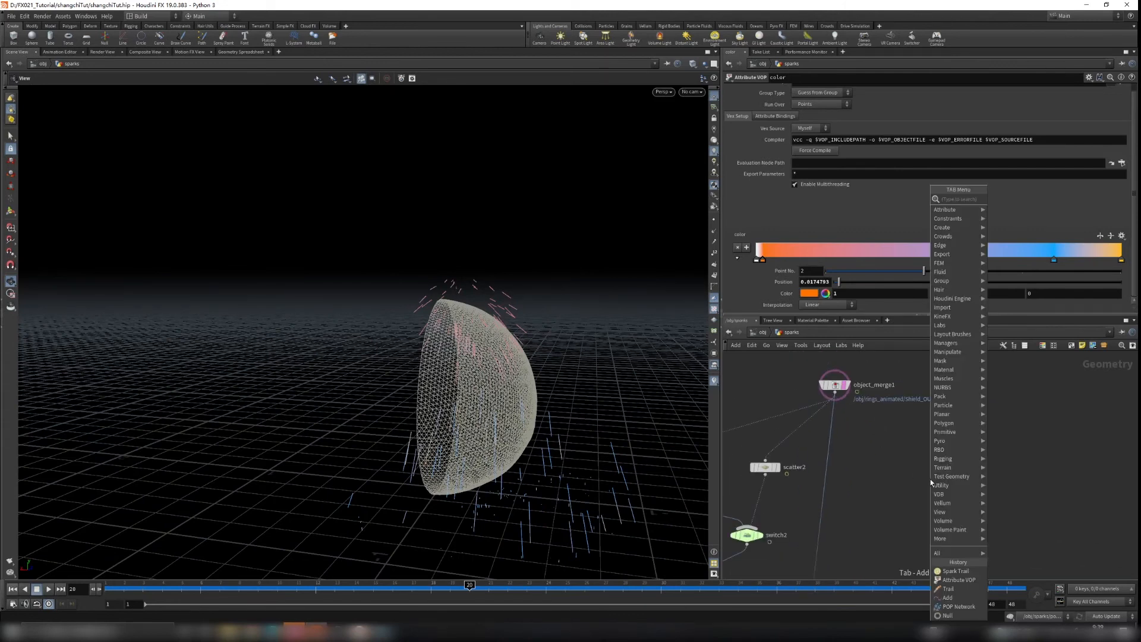
text(co)
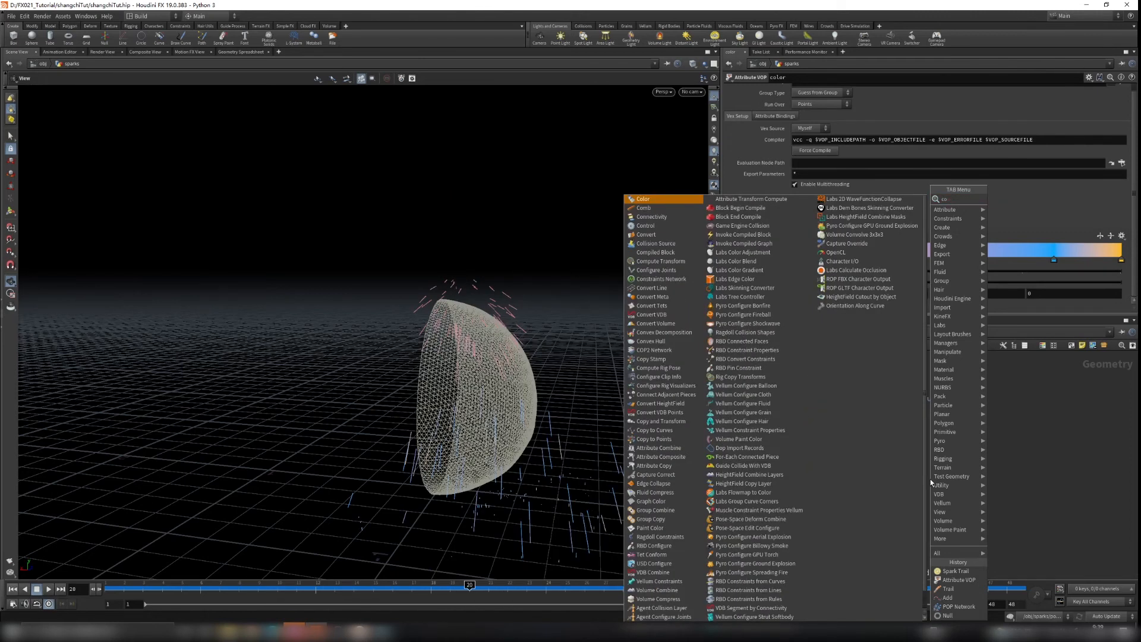
text(l)
key(Down)
key(Return)
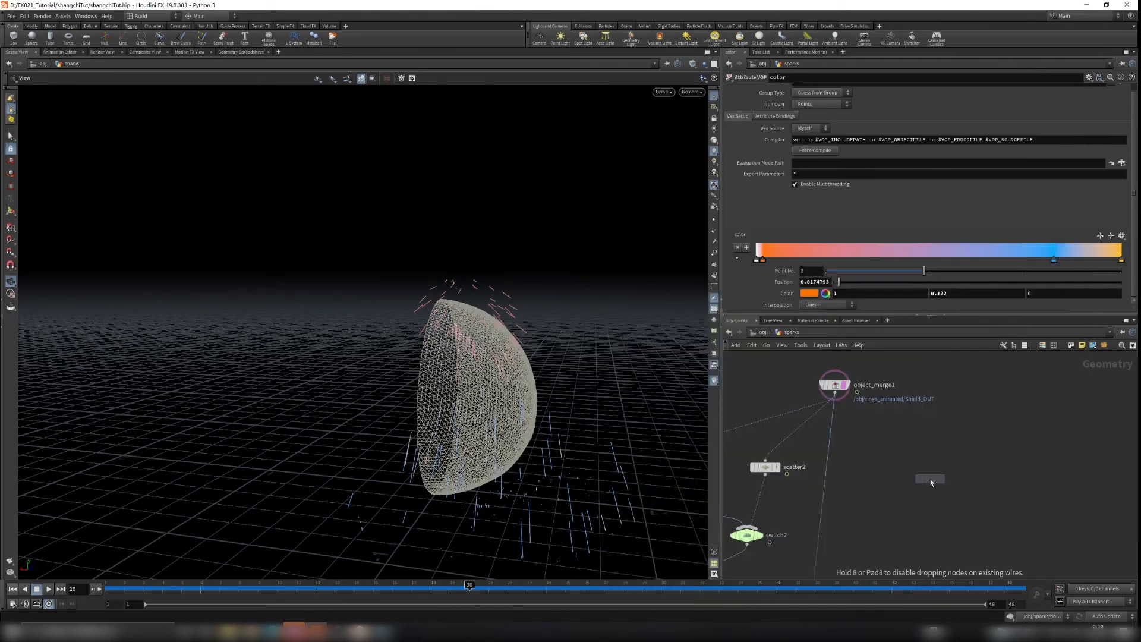
click(929, 477)
scroll(826, 397, up, 2)
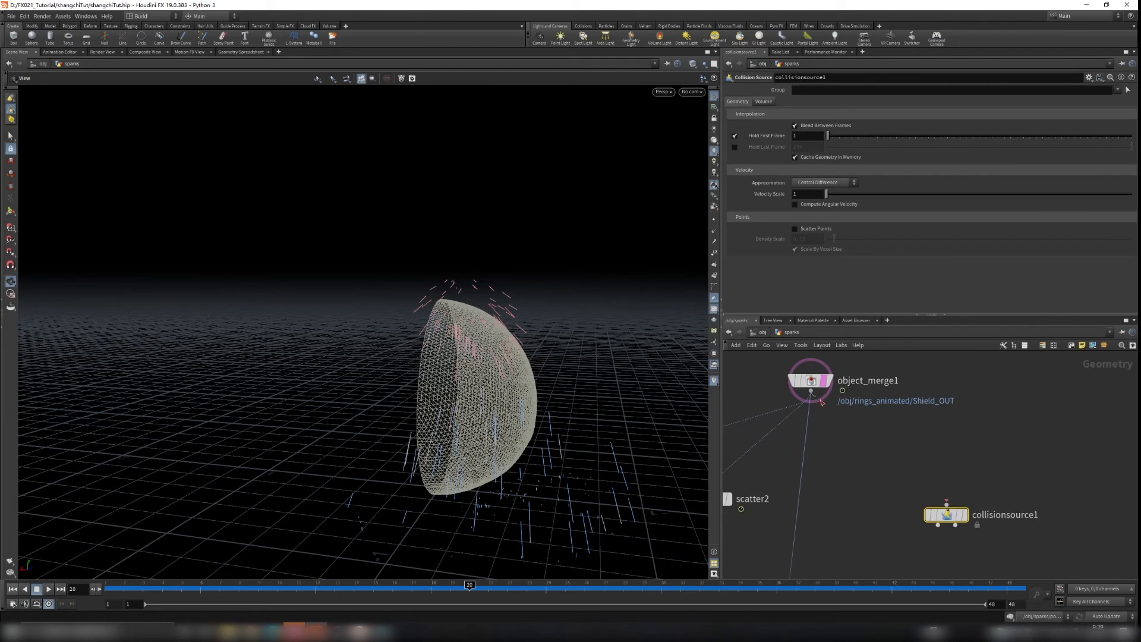
scroll(936, 476, up, 2)
Step: Attach a Null named geo_col to the Collision Source's first output and display it
click(929, 458)
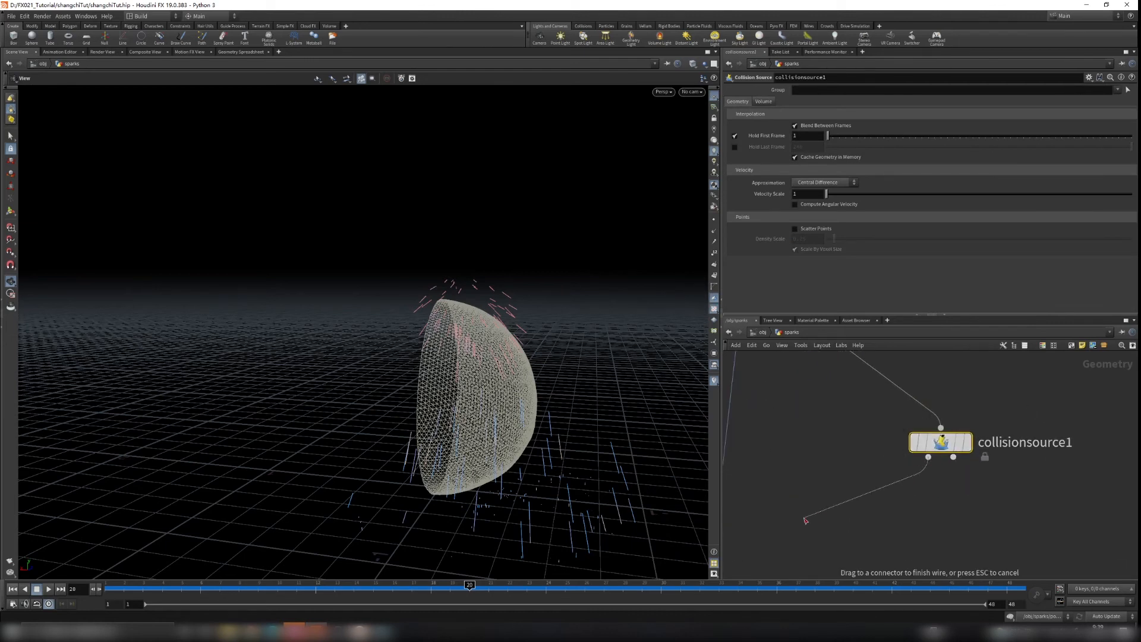
click(876, 488)
text(null)
key(Return)
double_click(917, 512)
text(geo_col)
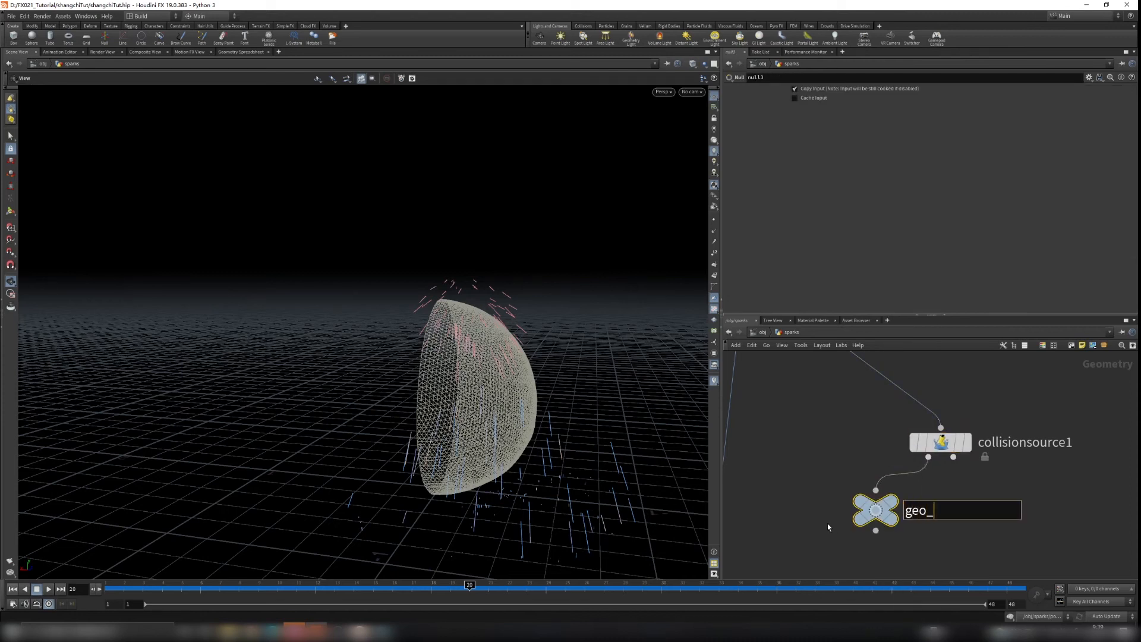
key(Return)
mouse_move(883, 502)
click(909, 477)
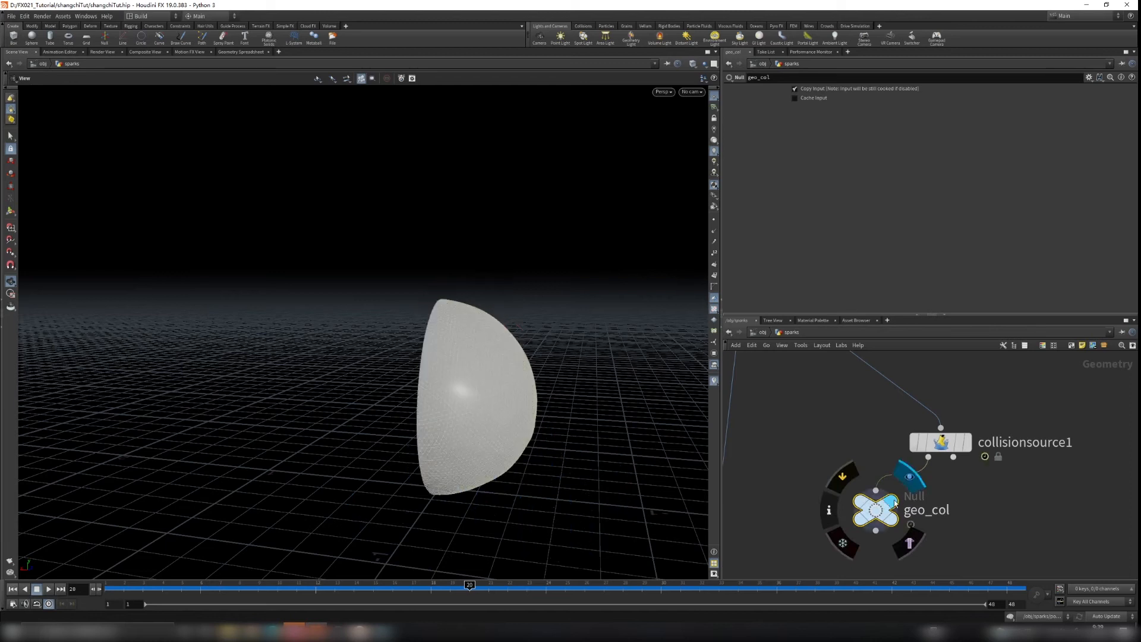
scroll(558, 400, up, 6)
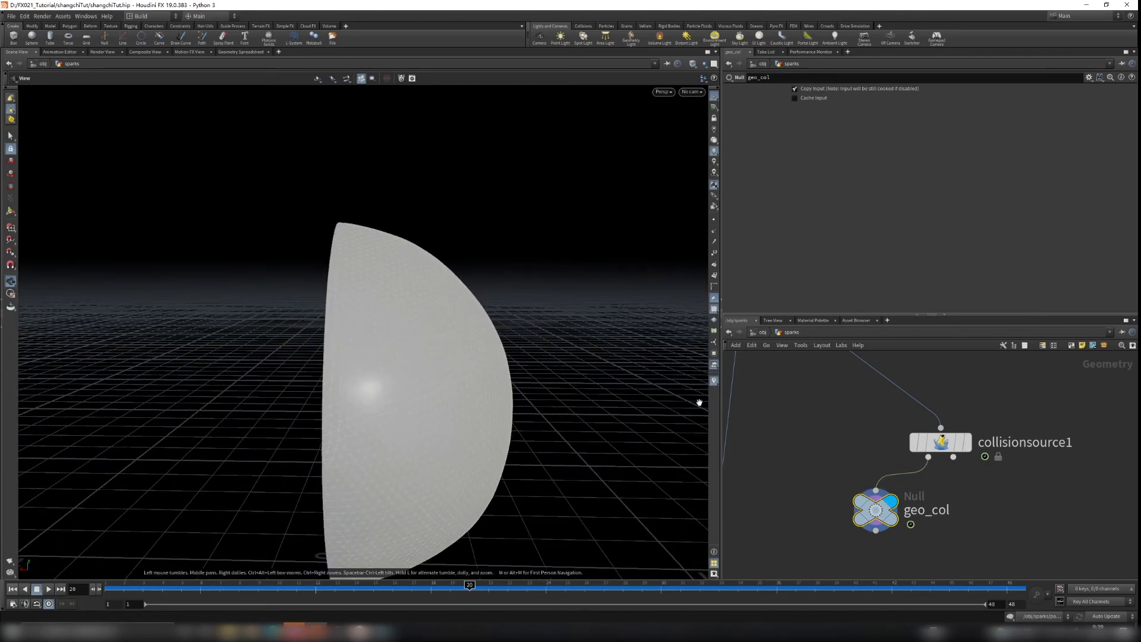
Step: Attach a Null named vdb_col to the Collision Source's second output and display it
drag(954, 456, 1009, 496)
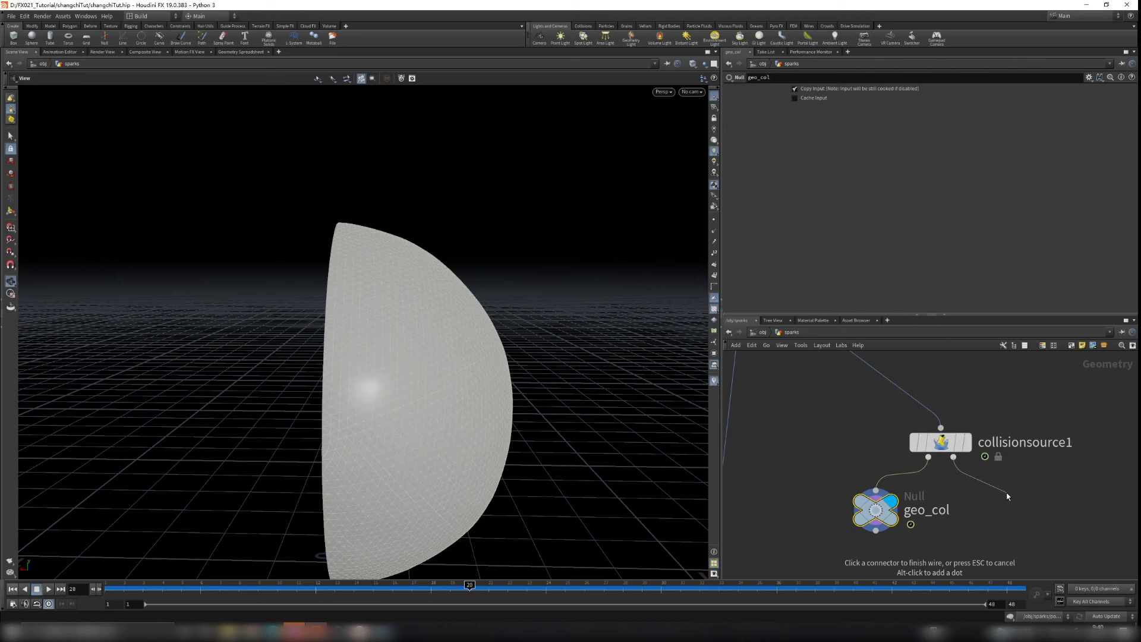
key(Tab)
text(null)
key(Return)
click(1051, 510)
key(ctrl+a)
text(v)
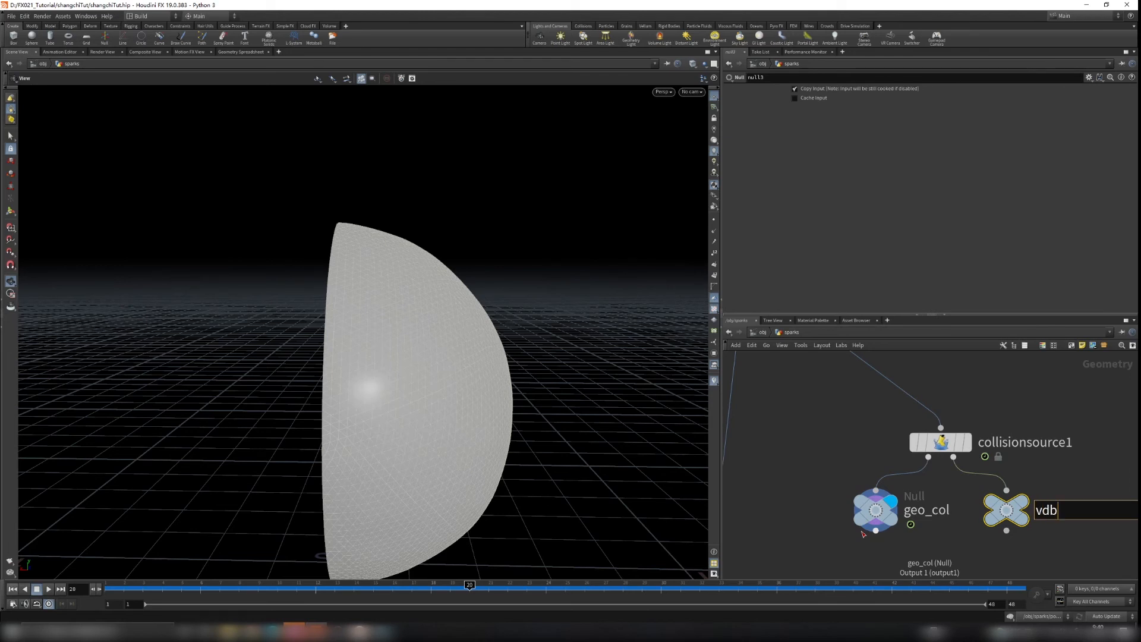
key(Return)
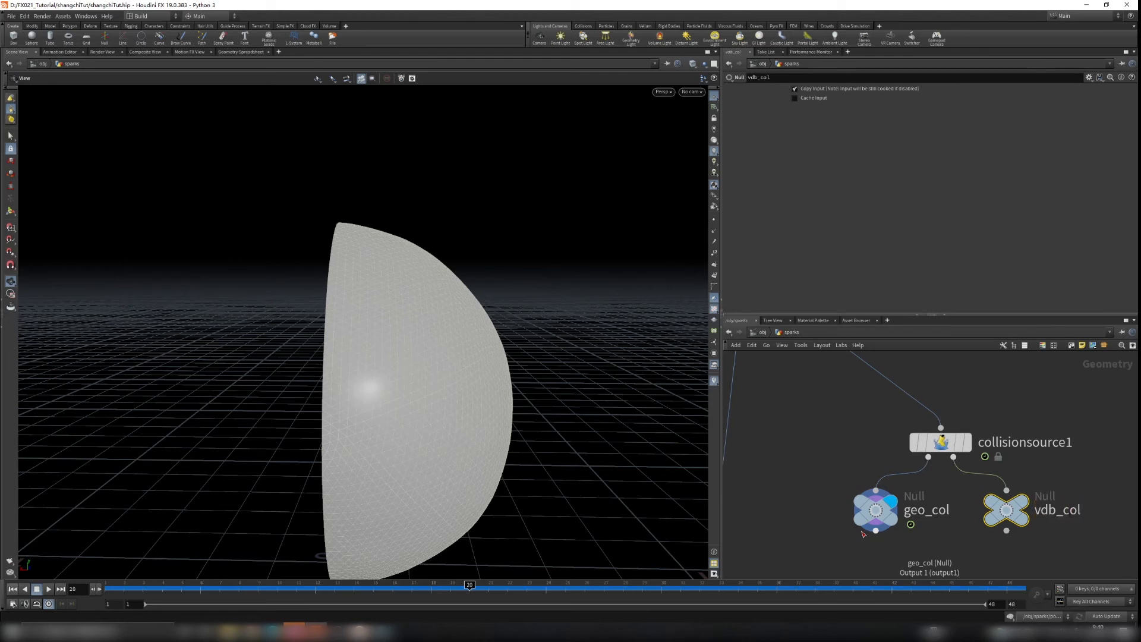
click(1029, 505)
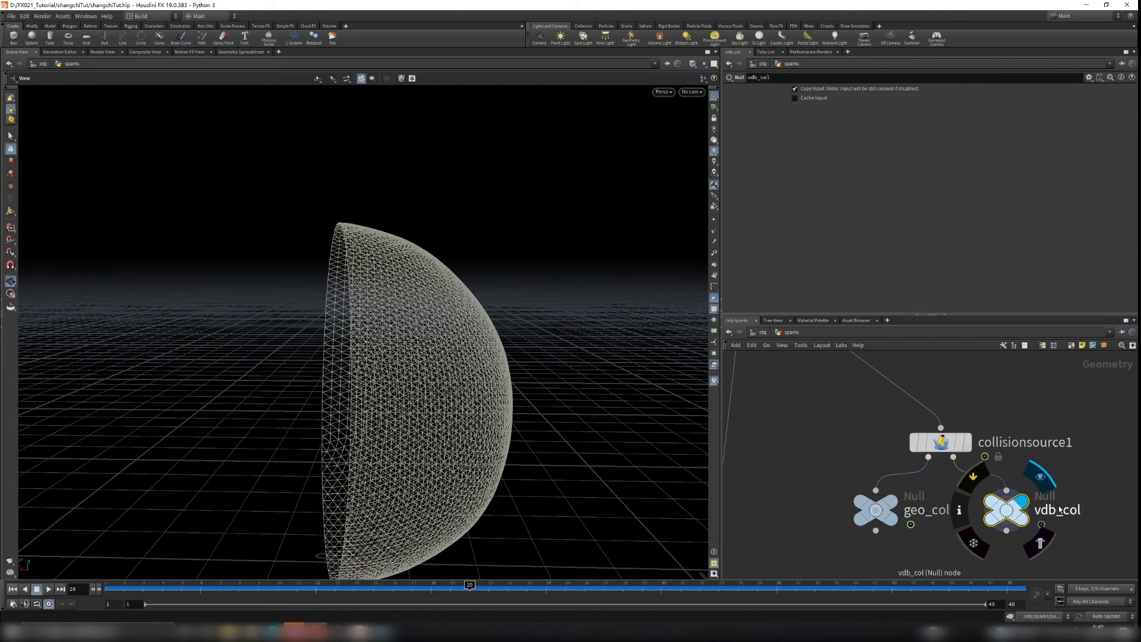
Step: Turn off the template display of object_merge1 and inspect the vdb_col output on its own
scroll(410, 369, down, 2)
scroll(842, 412, down, 5)
scroll(832, 410, up, 4)
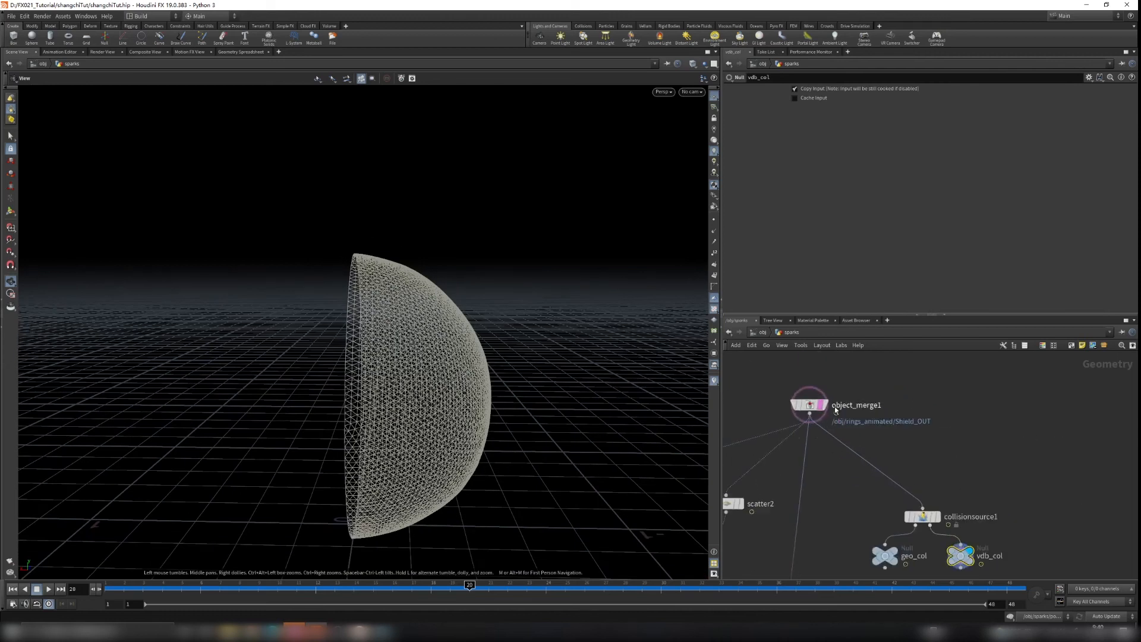
mouse_move(822, 406)
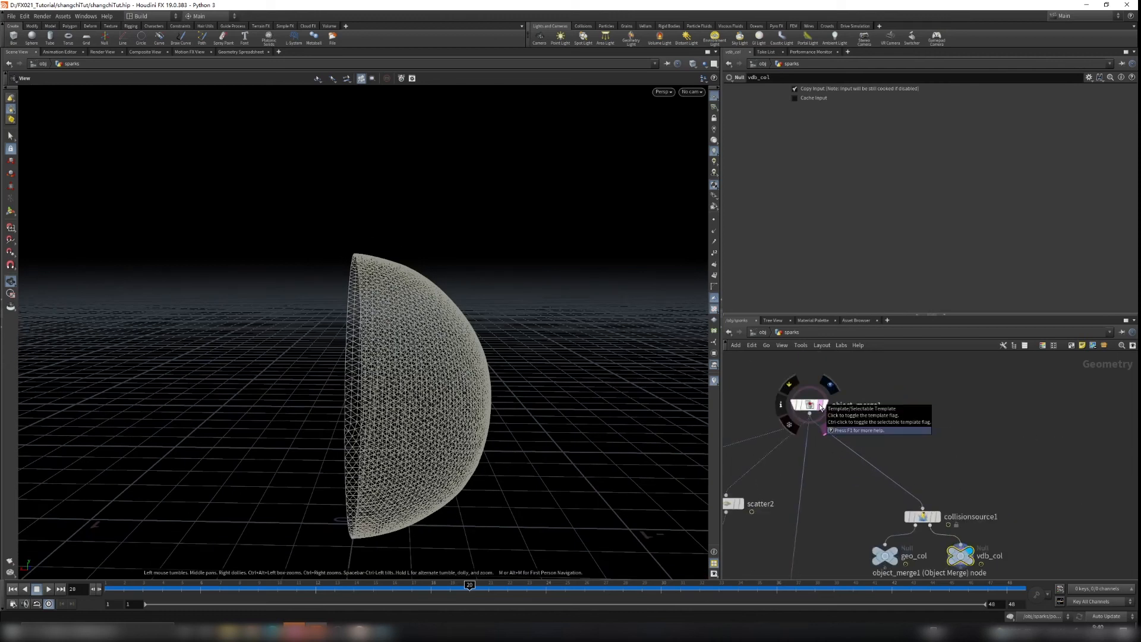
click(820, 407)
middle_drag(1002, 577, 991, 521)
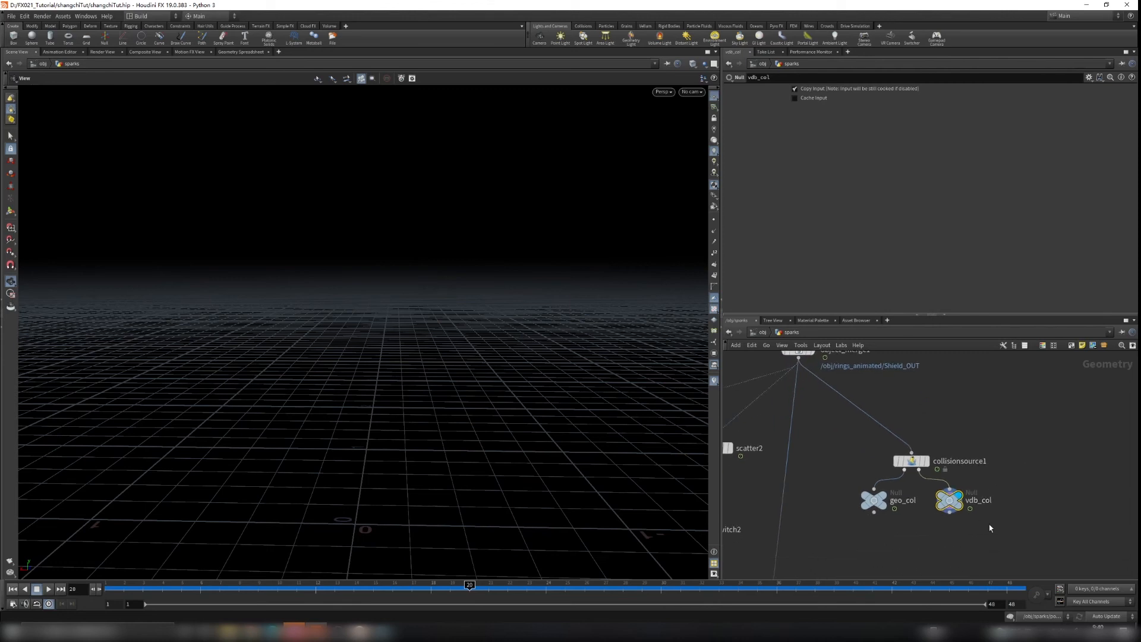
drag(449, 384, 332, 369)
middle_drag(851, 418, 850, 473)
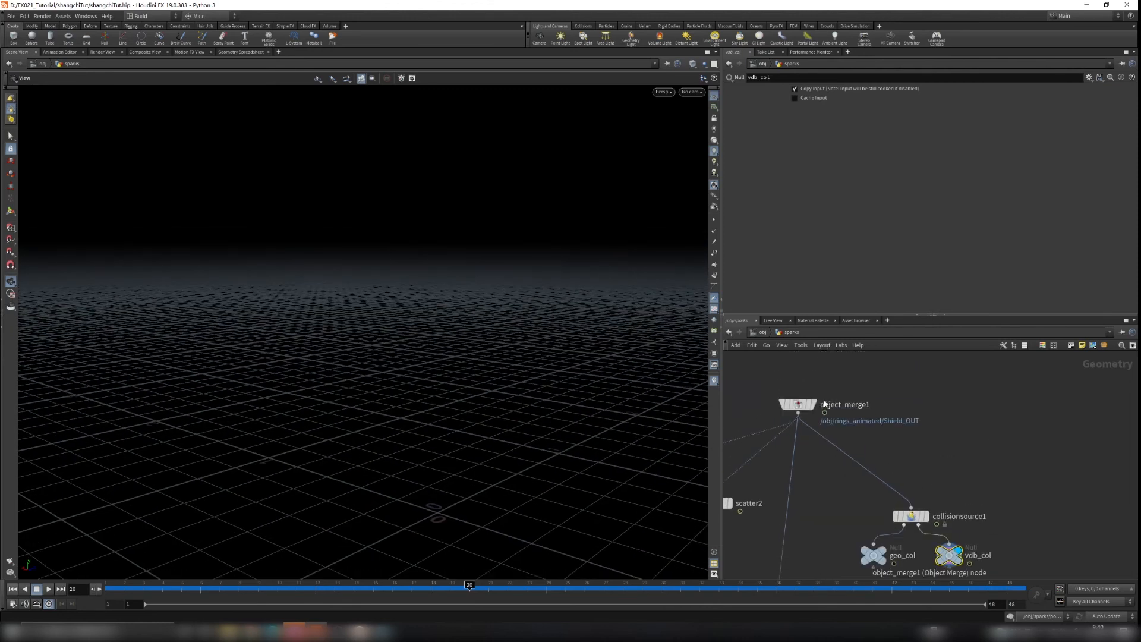
Step: Display object_merge1 and inspect the open side of the shield
click(813, 405)
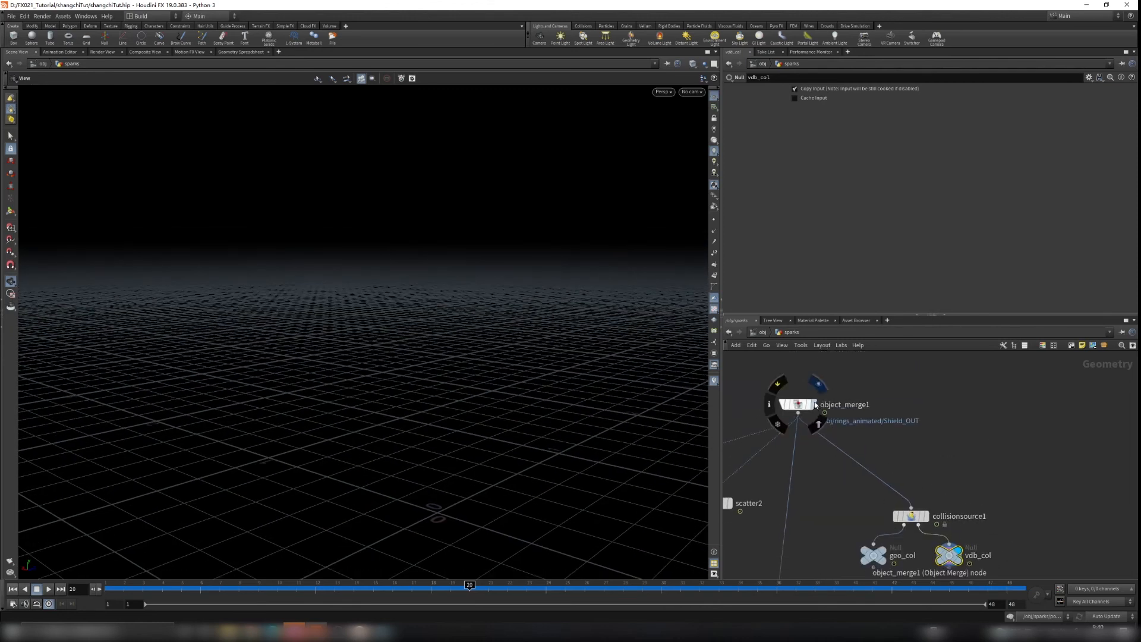
drag(507, 391, 362, 381)
drag(396, 268, 411, 306)
drag(281, 395, 410, 258)
Step: Insert a PolyFill node between object_merge1 and the Collision Source, with its fill mode set to Single Polygon
key(Tab)
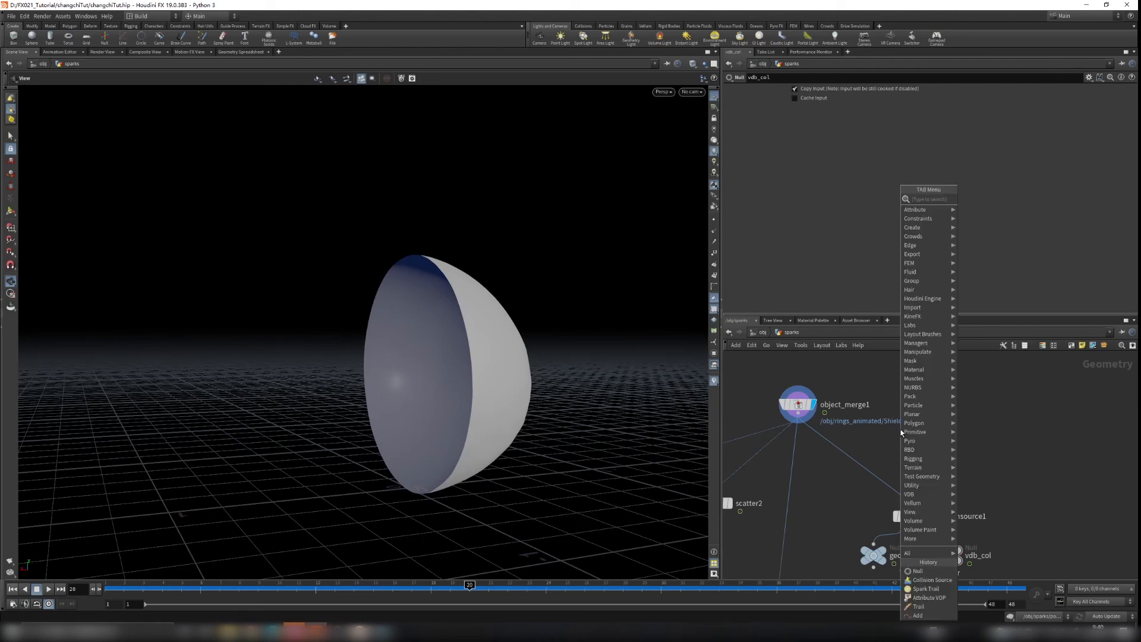
text(polyfill)
key(Return)
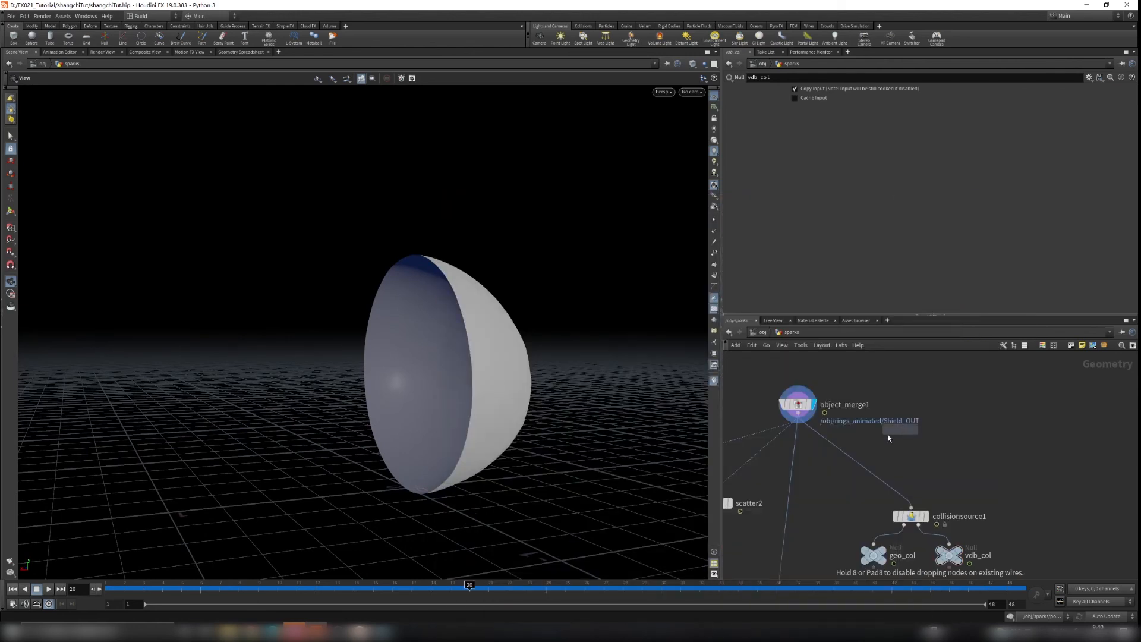
click(856, 456)
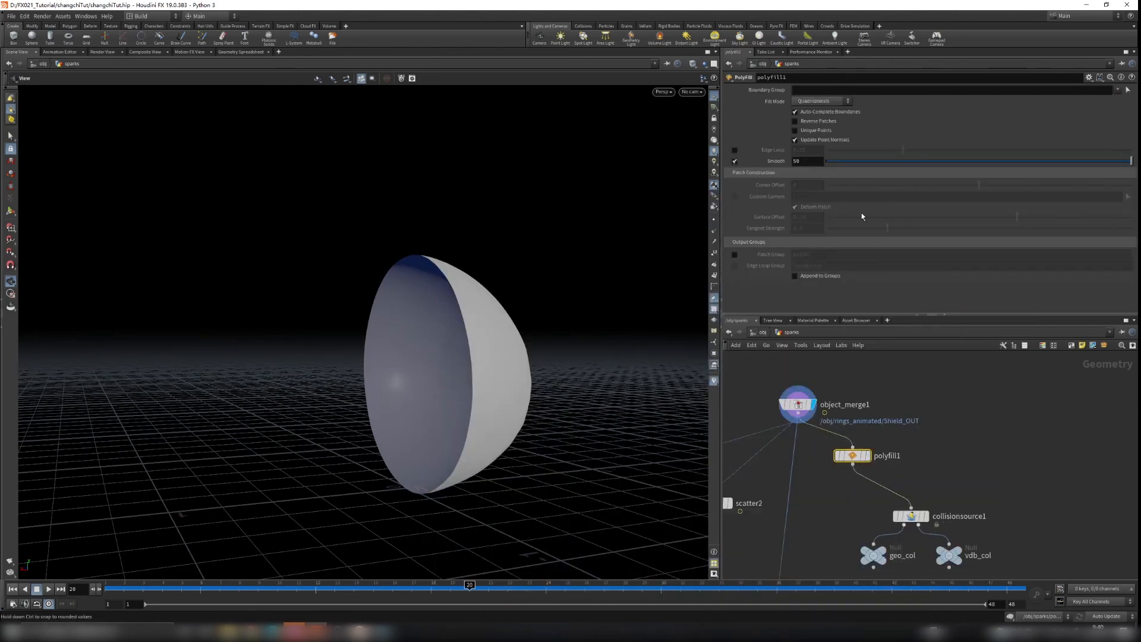
click(814, 102)
click(814, 110)
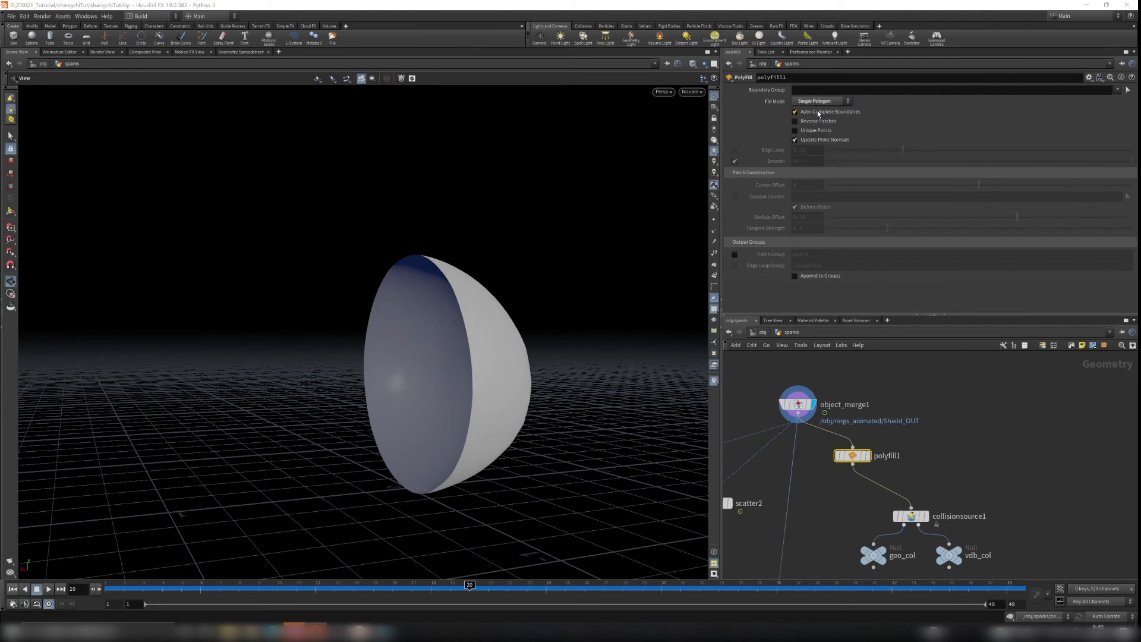
Step: Display polyfill1 and then vdb_col to inspect the capped shield and its collision volume
click(868, 456)
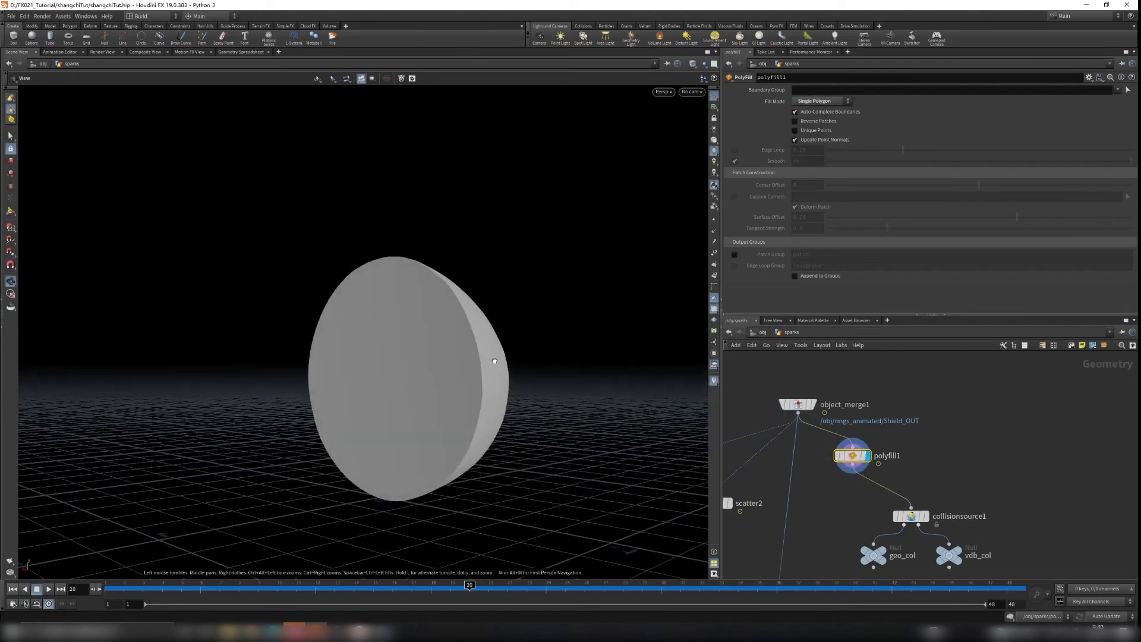
middle_drag(891, 551, 898, 493)
scroll(896, 492, up, 2)
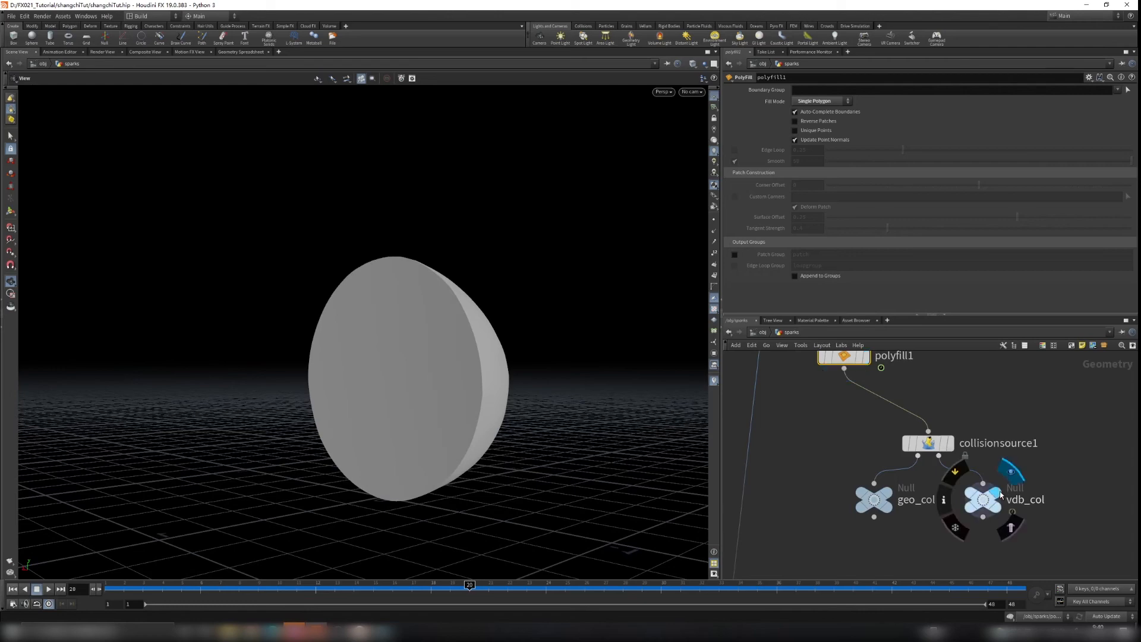
click(1013, 475)
click(1019, 507)
drag(333, 386, 279, 386)
Step: Set the Collision Source's volume voxel size to 0.03 and inspect the resulting surface
click(927, 443)
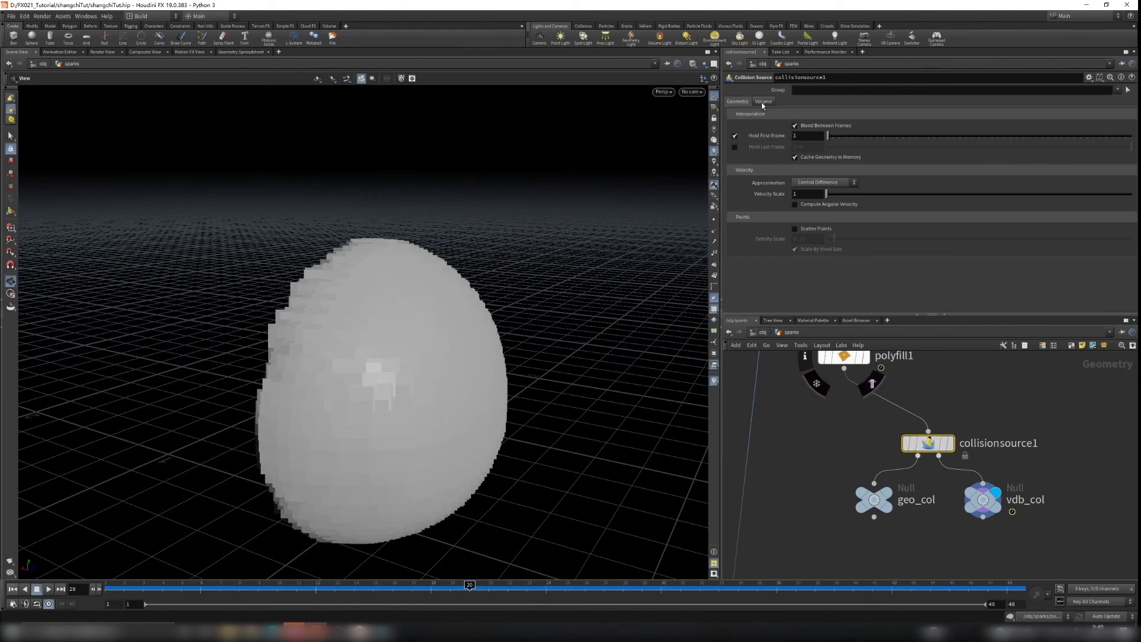
click(763, 102)
click(807, 137)
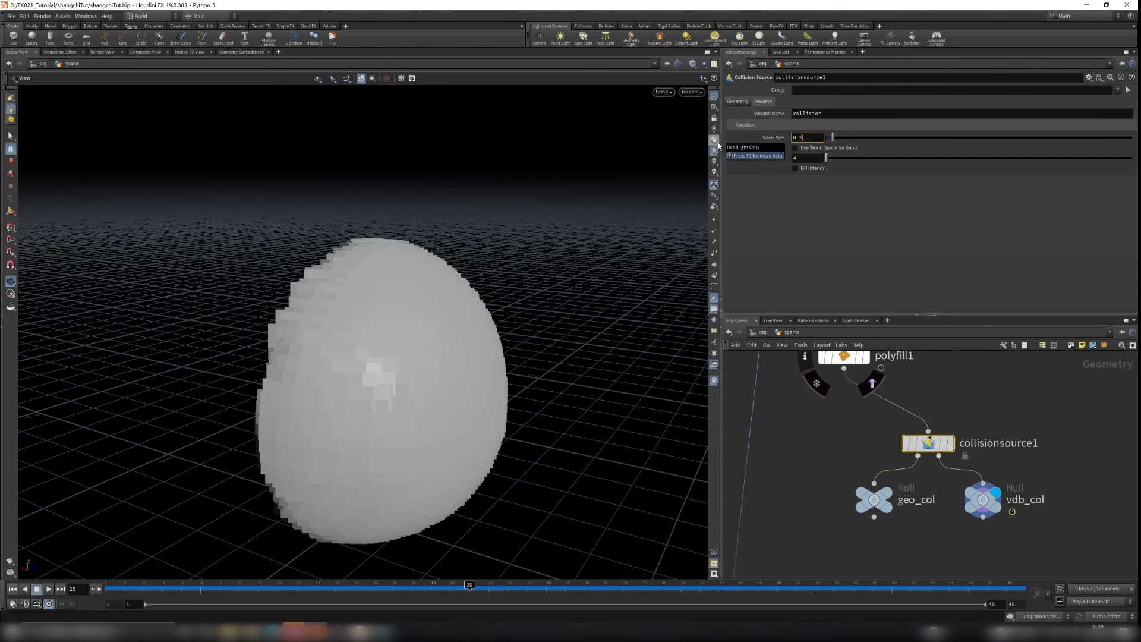
text(0.04)
key(Return)
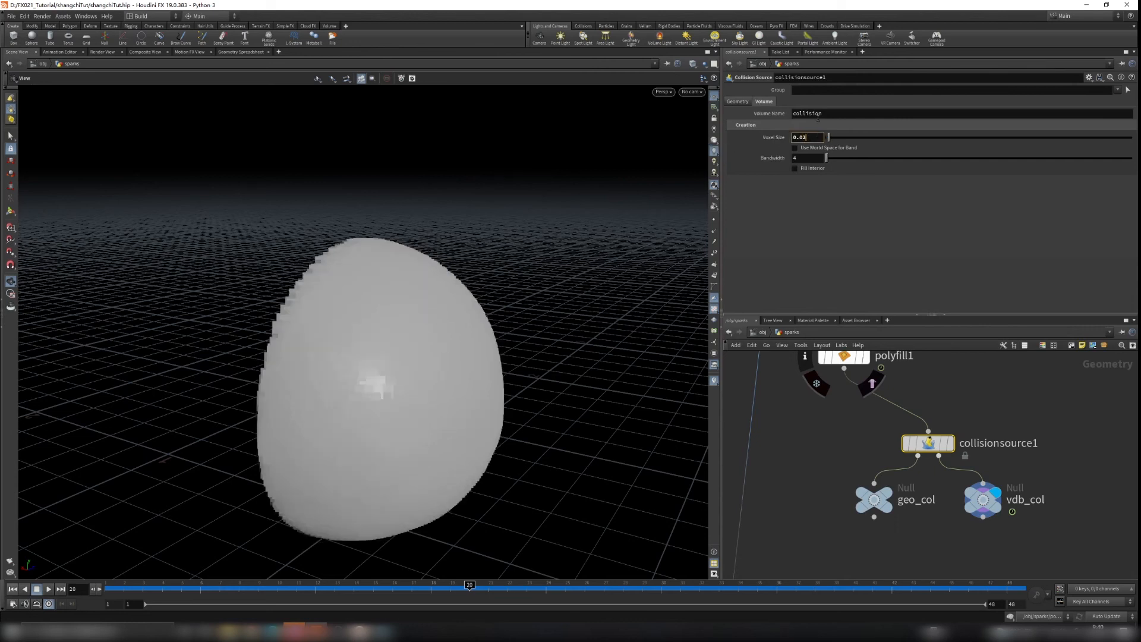
key(Return)
drag(436, 400, 407, 390)
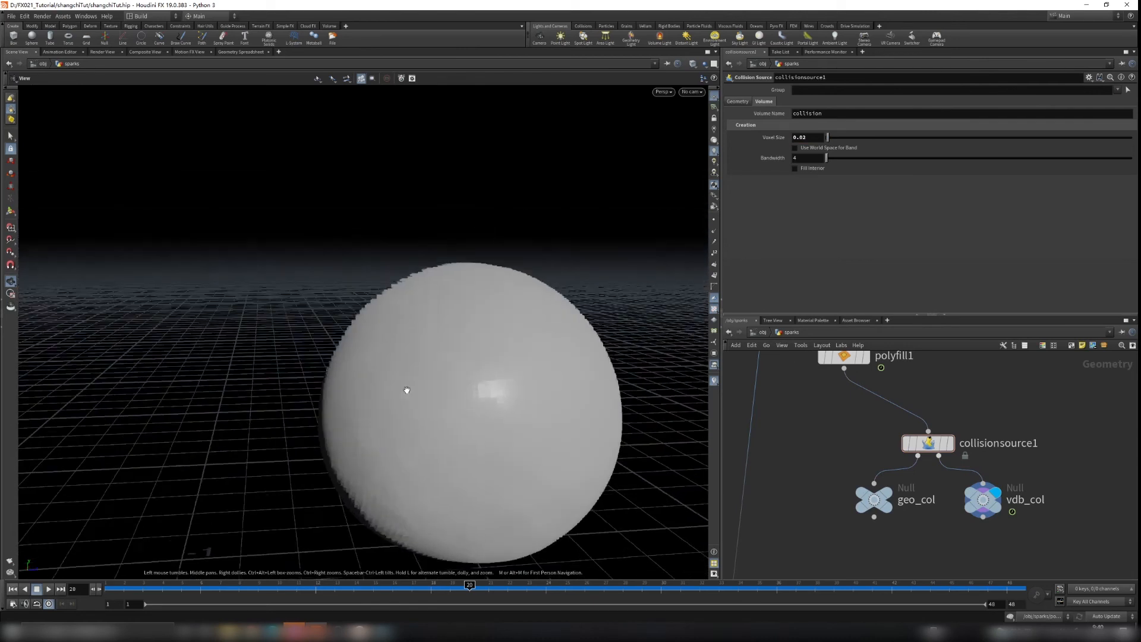
scroll(406, 390, down, 3)
Step: Copy the geo_col node and go inside the popnet DOP network
click(919, 453)
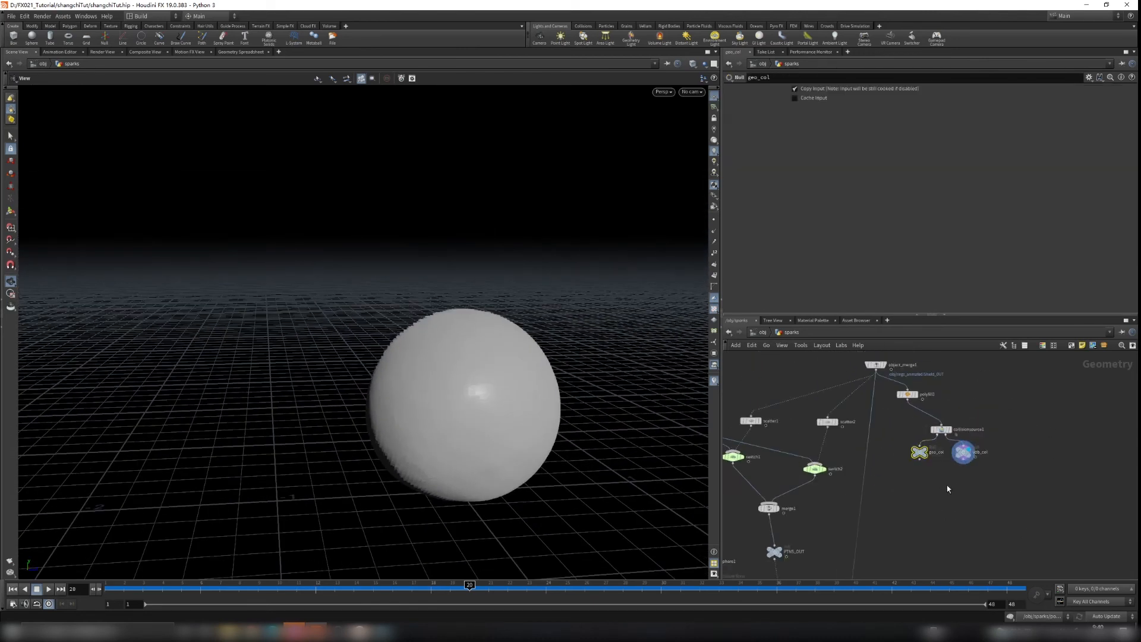
middle_drag(862, 559, 940, 396)
scroll(965, 509, down, 1)
scroll(964, 479, up, 1)
middle_drag(964, 479, 954, 400)
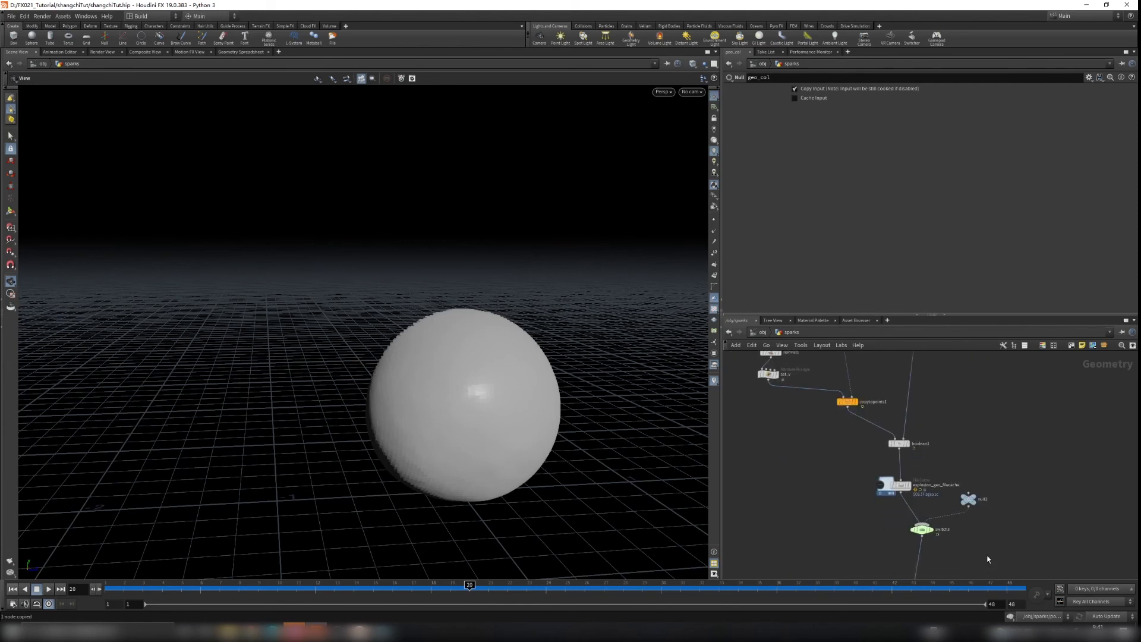
middle_drag(988, 558, 991, 450)
scroll(944, 511, up, 4)
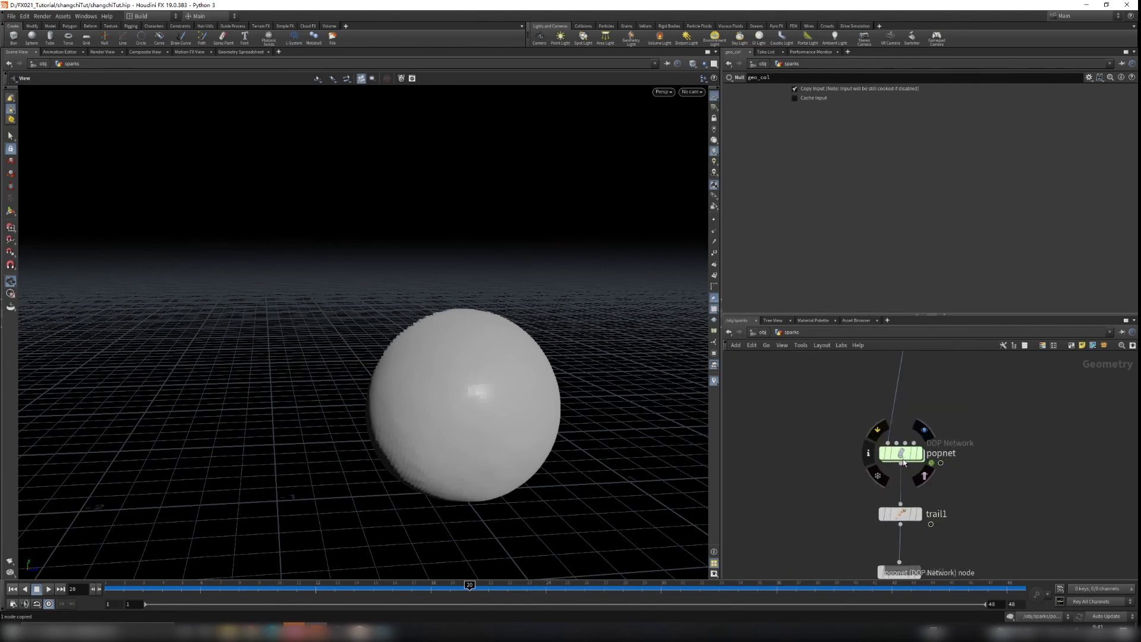
double_click(904, 459)
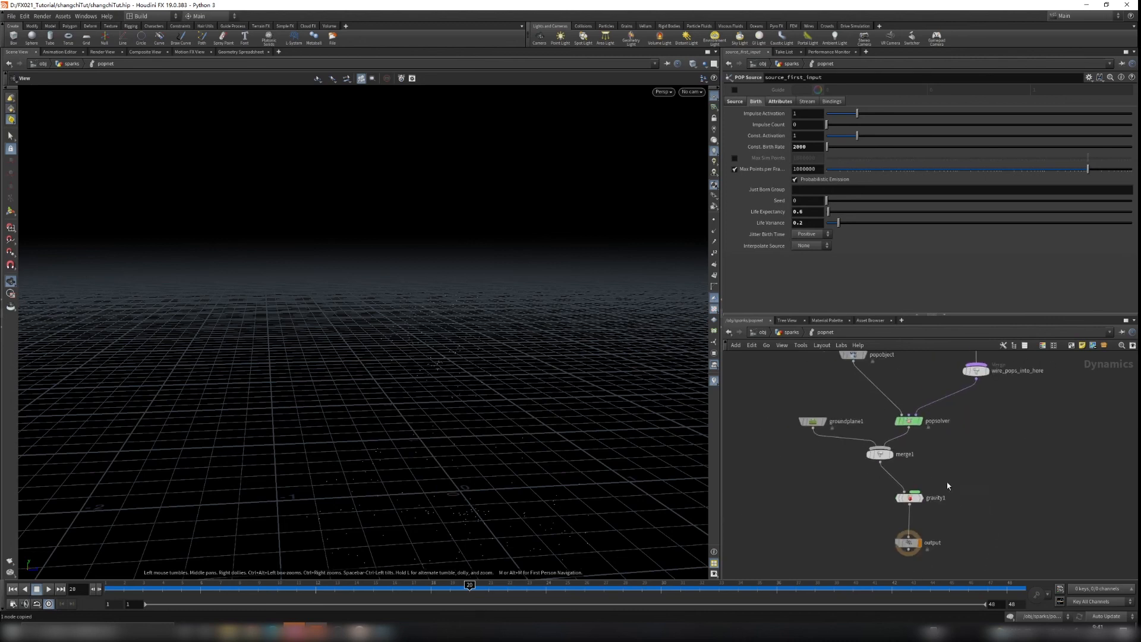
Step: Make room in the network, add a Static Object beside the ground plane, and set its SOP Path to /obj/sparks/geo_col
drag(926, 504, 925, 503)
key(l)
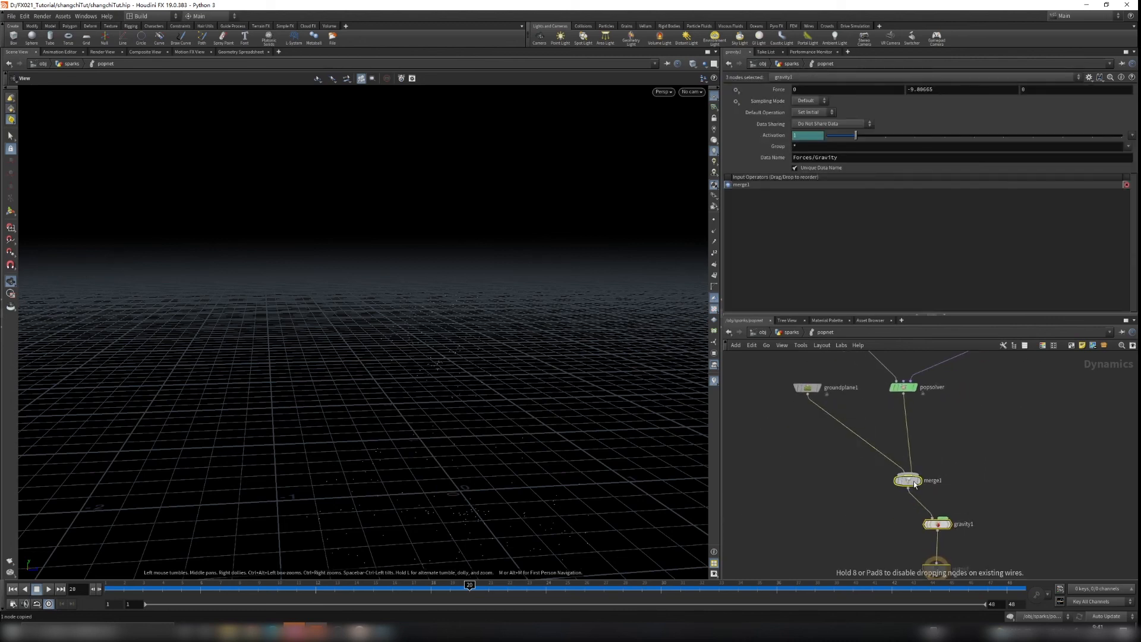
click(773, 453)
key(Tab)
text(sta)
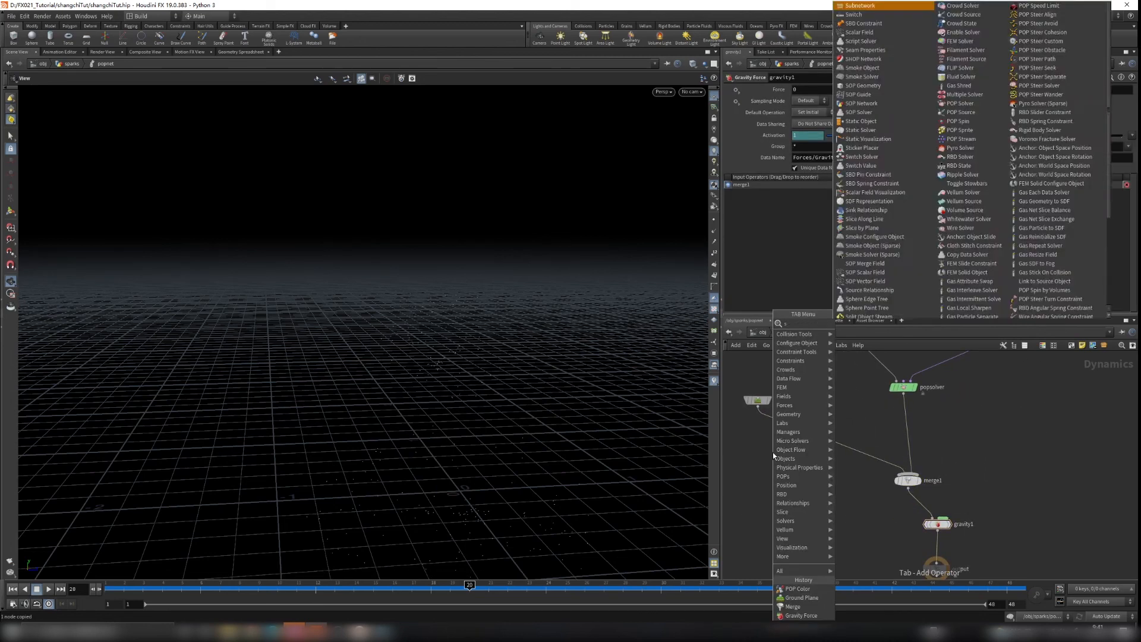
key(Return)
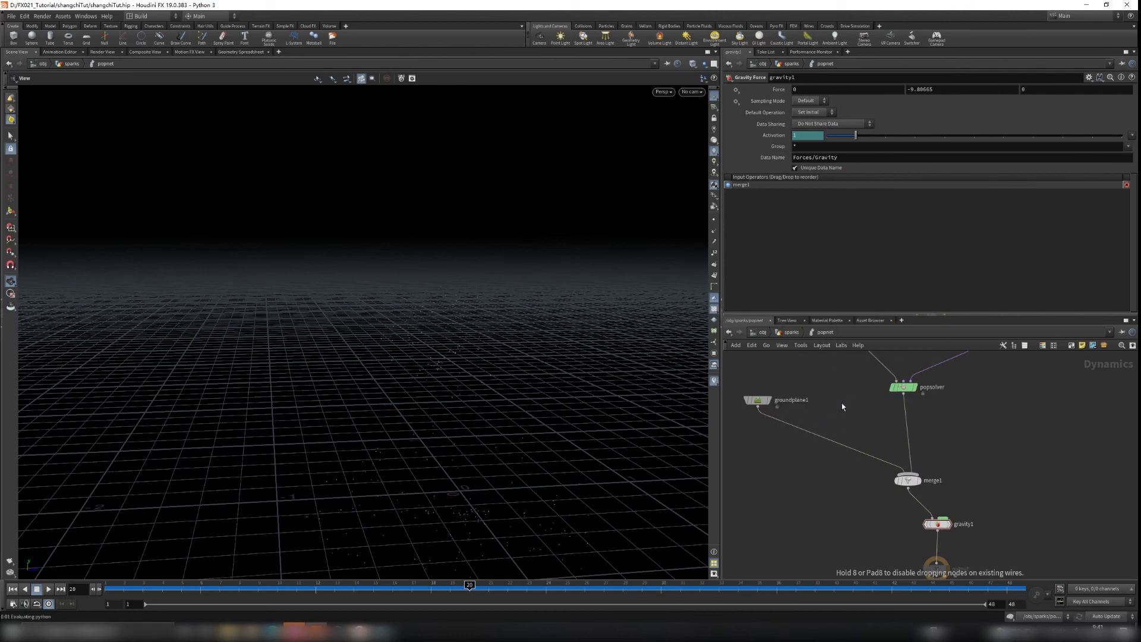
click(842, 403)
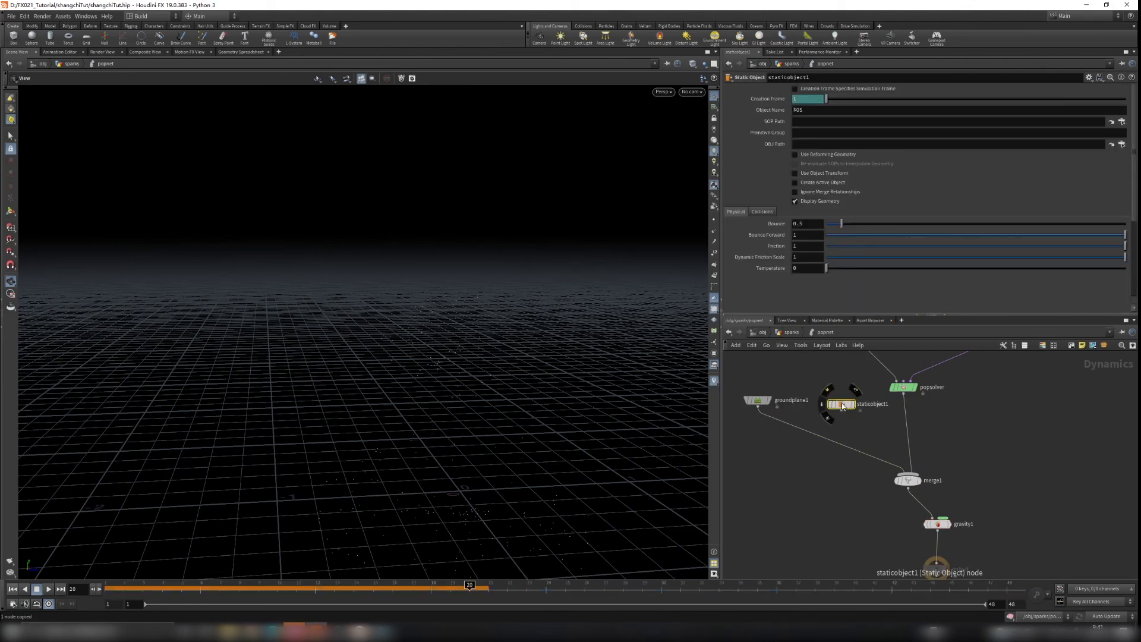
click(794, 121)
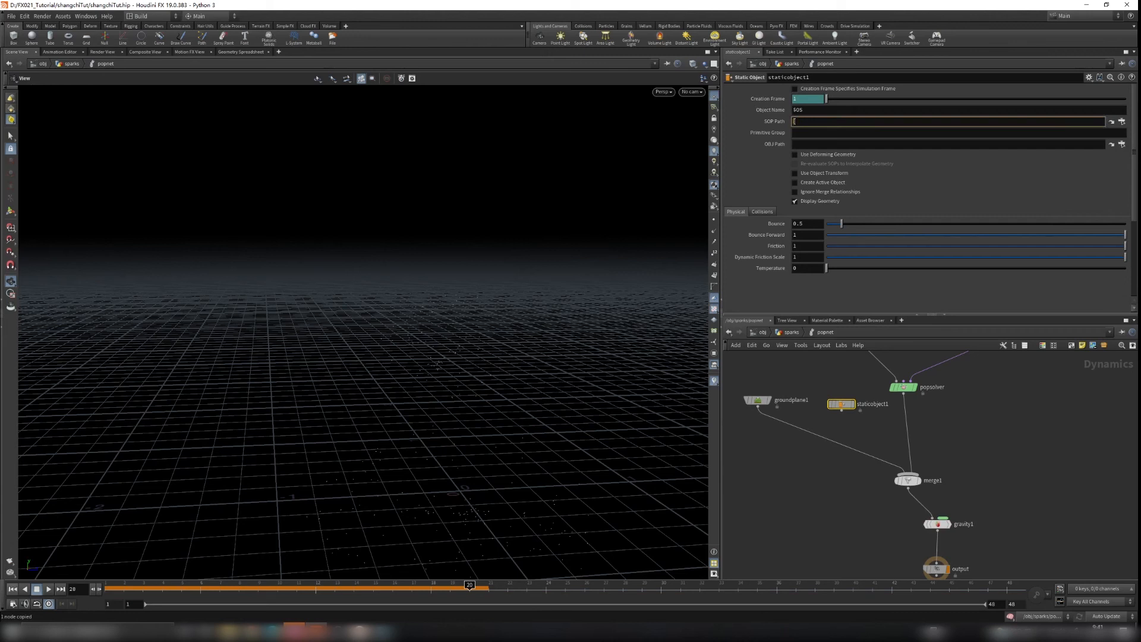
click(993, 441)
Step: Copy the vdb_col node from the sparks network and return inside popnet
click(791, 331)
scroll(1016, 415, down, 4)
middle_drag(1029, 408, 920, 570)
scroll(935, 402, up, 5)
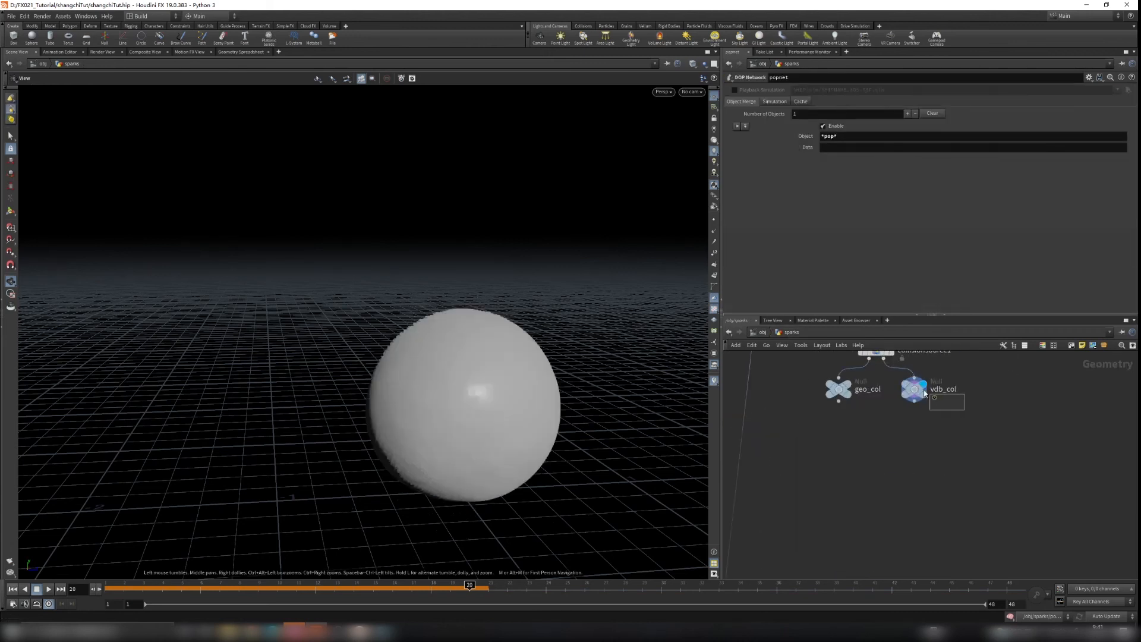
click(919, 389)
middle_drag(937, 497, 982, 402)
scroll(927, 504, down, 3)
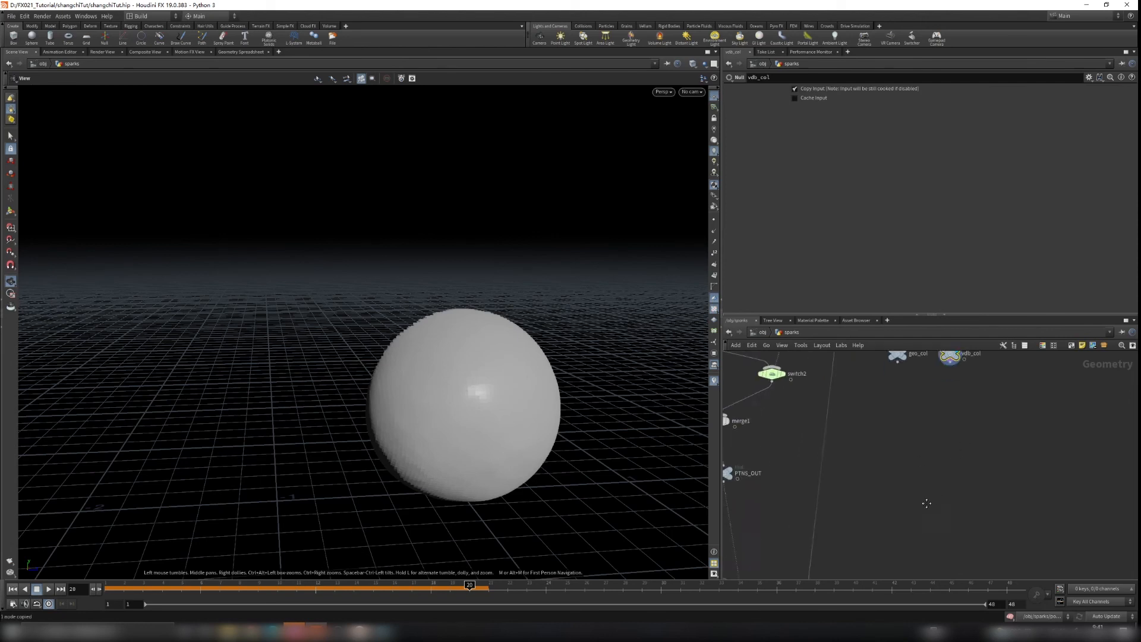
middle_drag(862, 380, 959, 559)
middle_drag(962, 464, 973, 399)
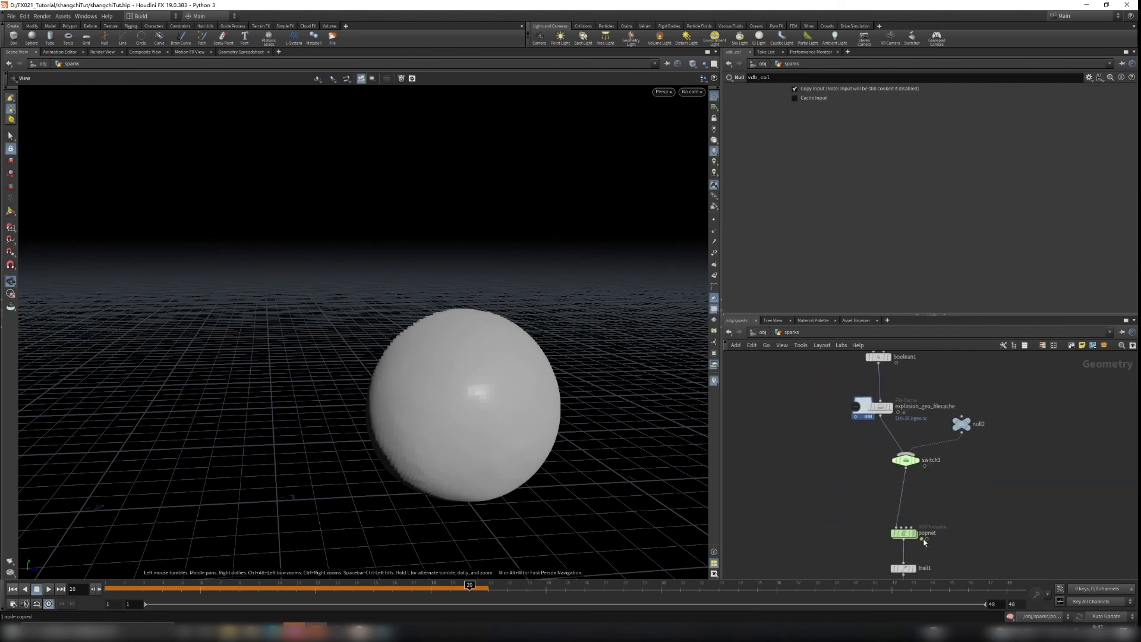
double_click(904, 533)
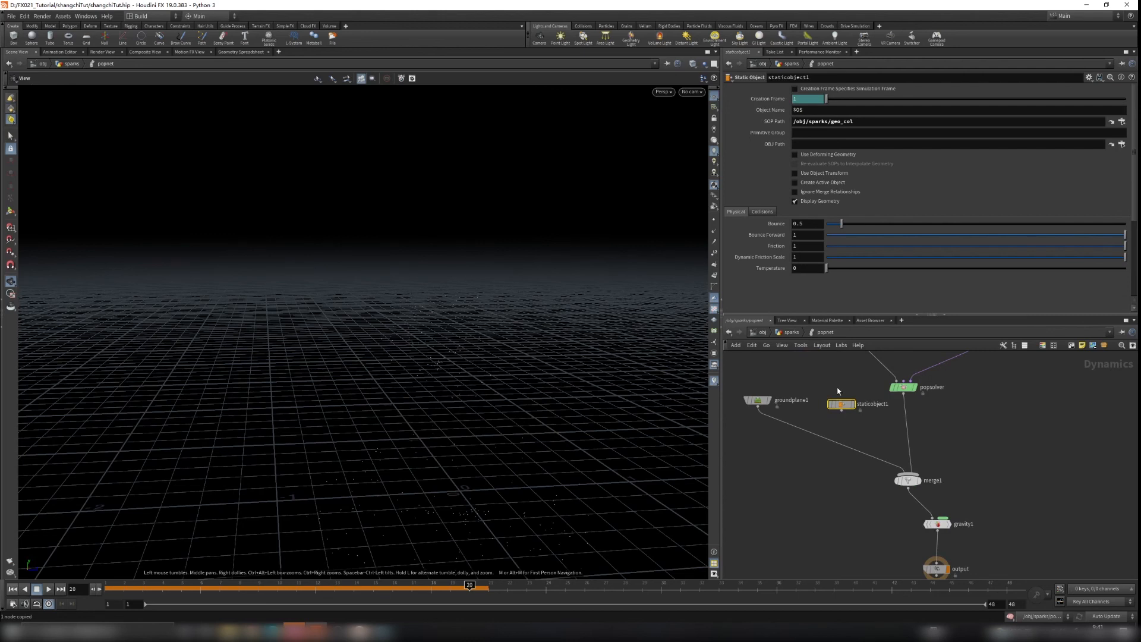
Step: Set the Static Object's RBD collision volume mode to Volume Sample, with /obj/sparks/vdb_col as its Proxy Volume
click(762, 212)
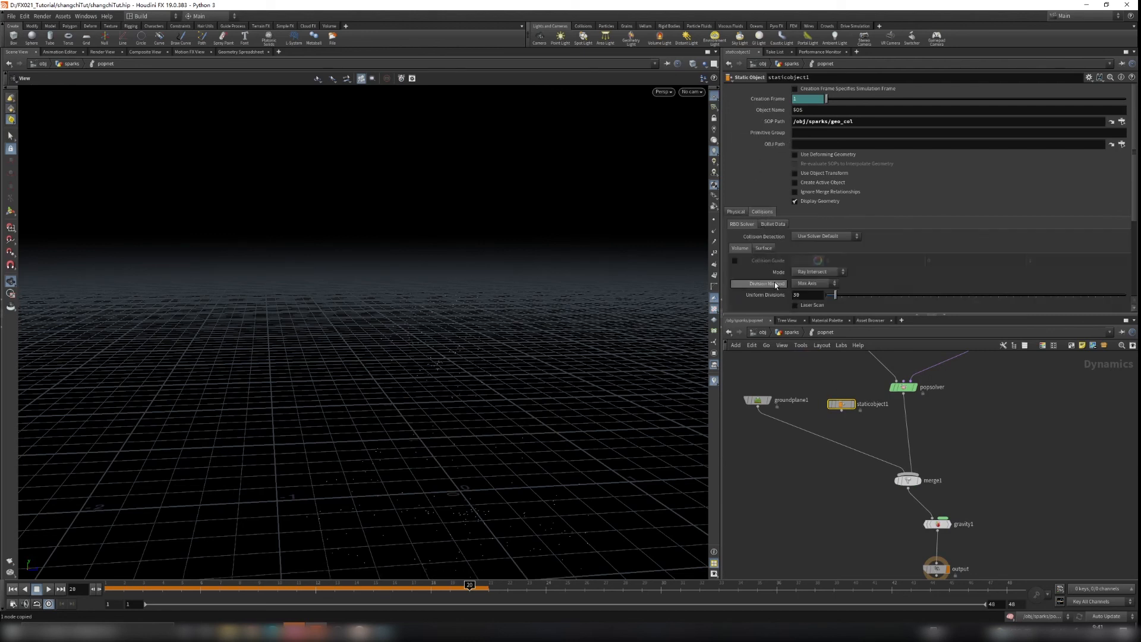
scroll(767, 271, down, 1)
click(804, 249)
click(801, 250)
click(811, 260)
click(811, 260)
click(812, 250)
click(822, 311)
scroll(770, 274, down, 2)
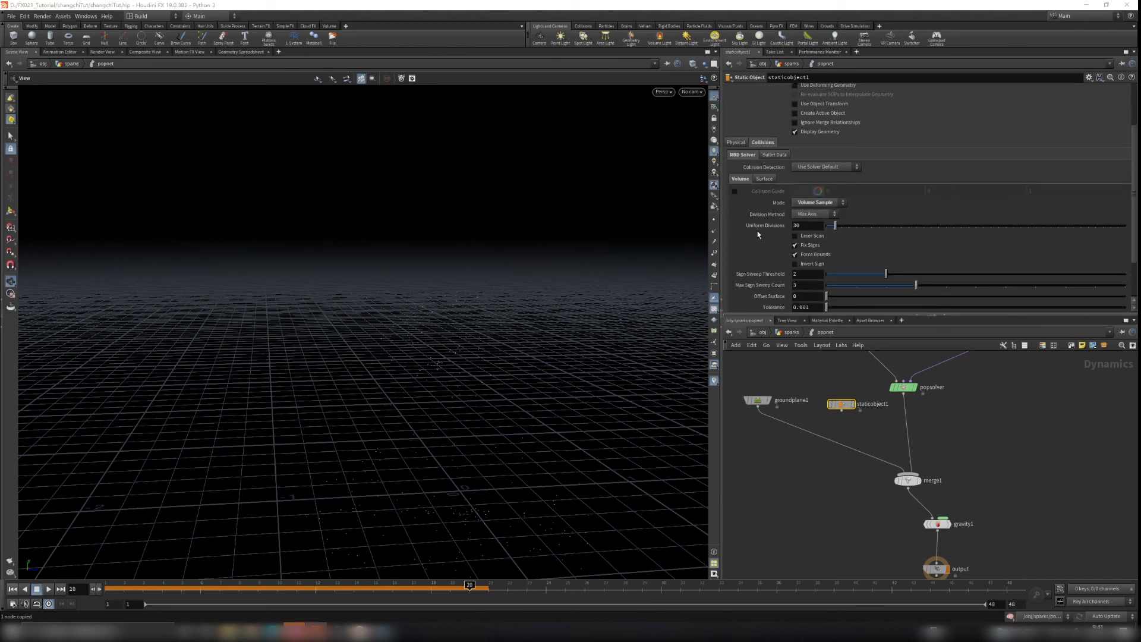
scroll(758, 231, down, 2)
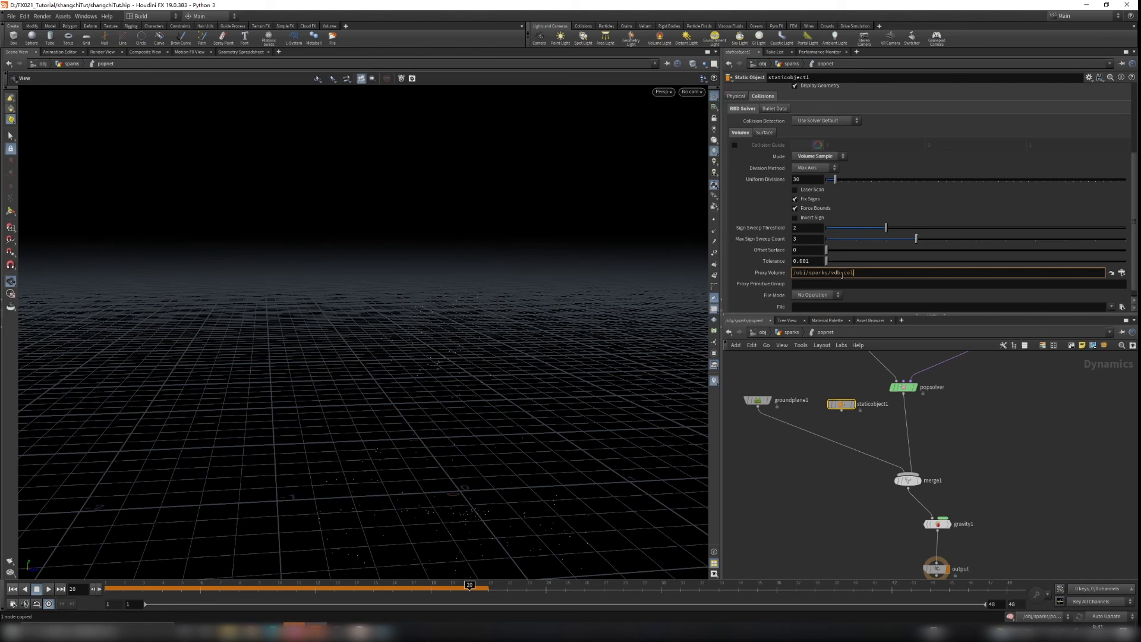
click(884, 426)
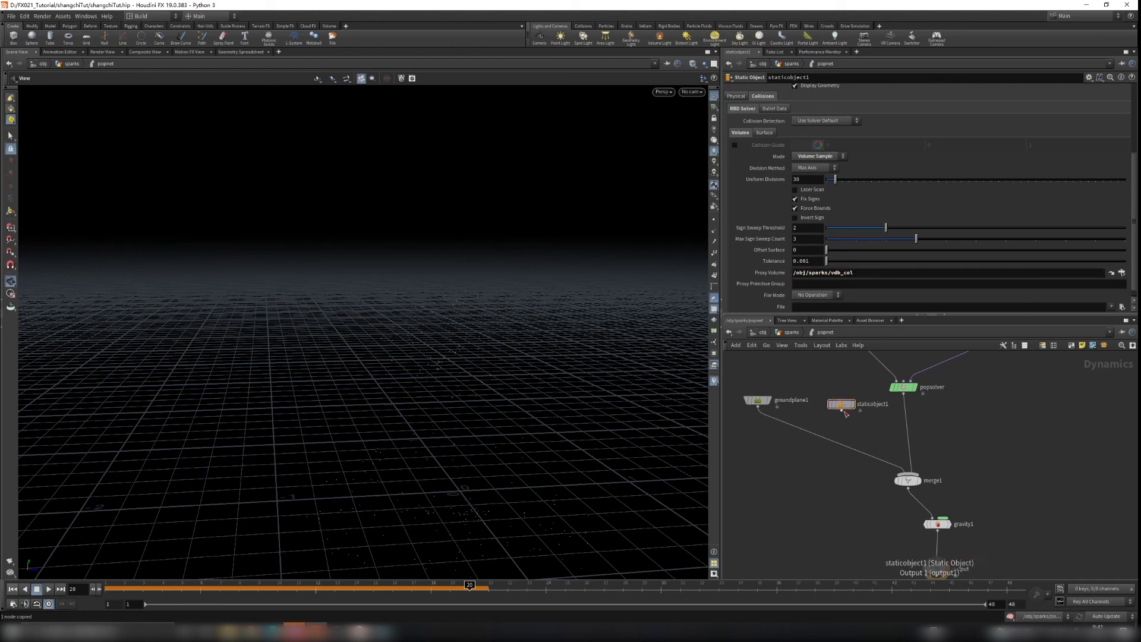
Step: Insert a Merge node on the ground plane's wire to merge1 and connect the Static Object to it
key(Tab)
text(mer)
key(Return)
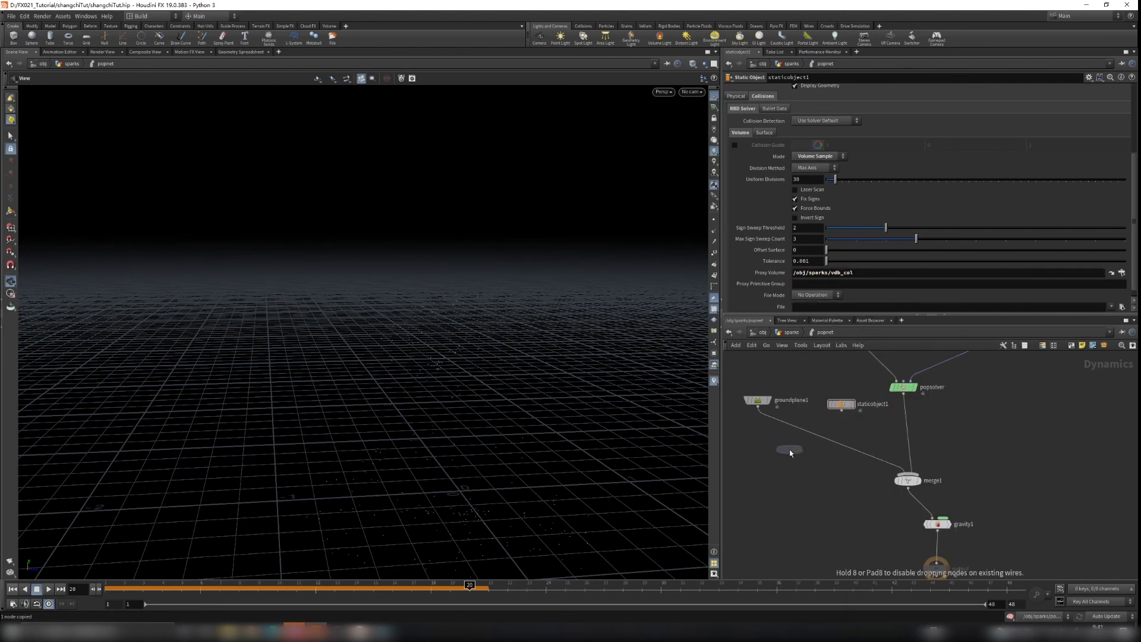
click(798, 434)
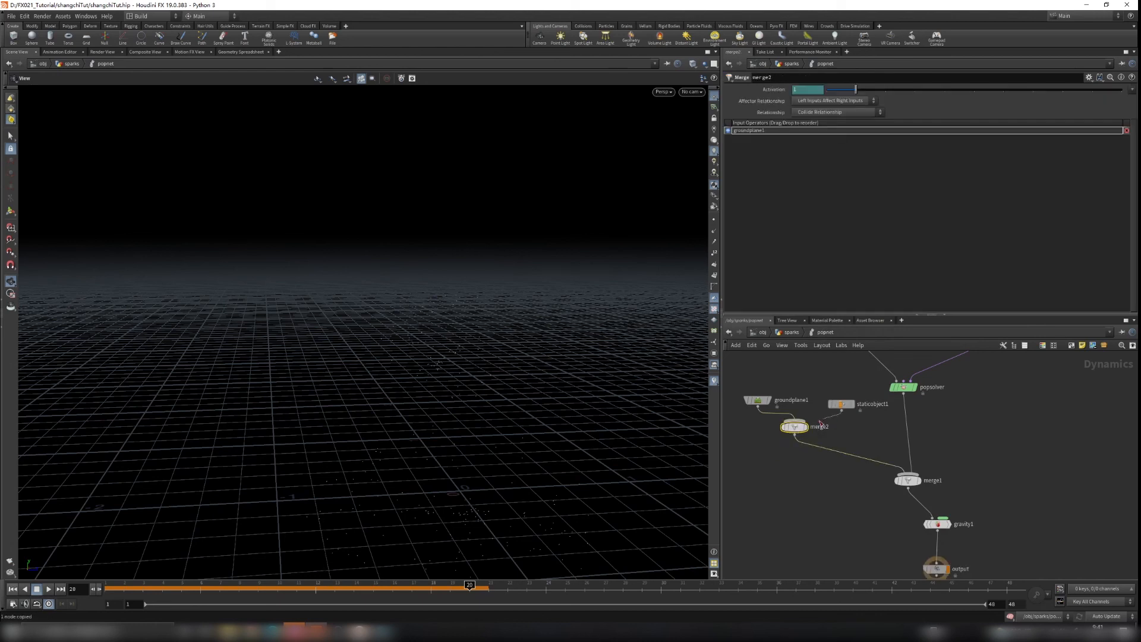
Step: Play the simulation from the first frame with points displayed and inspect the sparks around the collision shield
scroll(887, 517, down, 3)
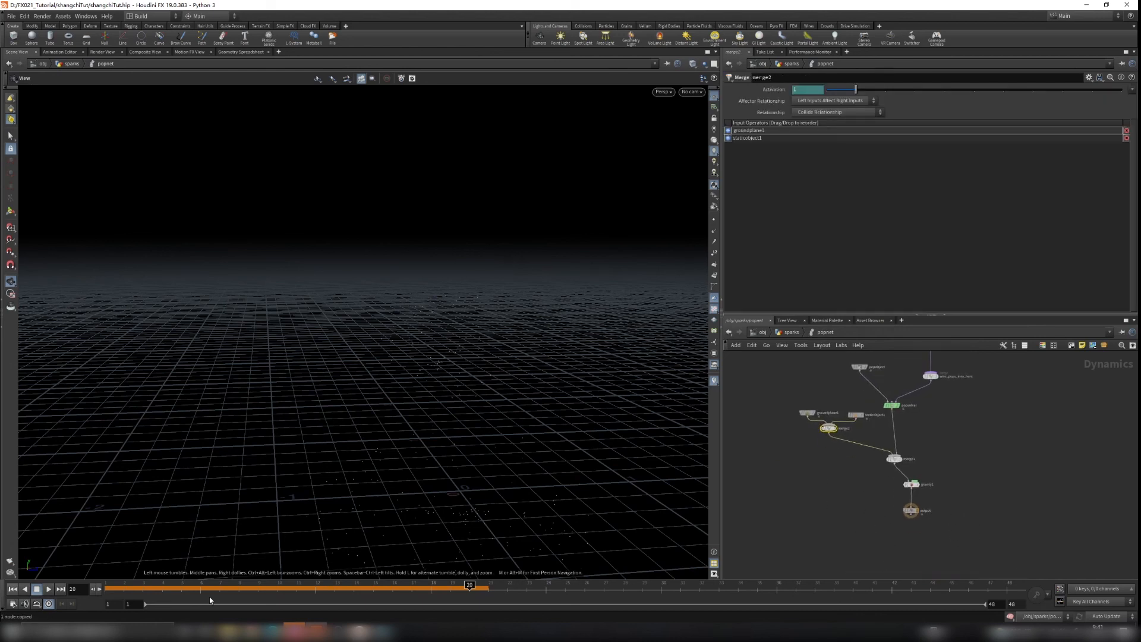
click(11, 589)
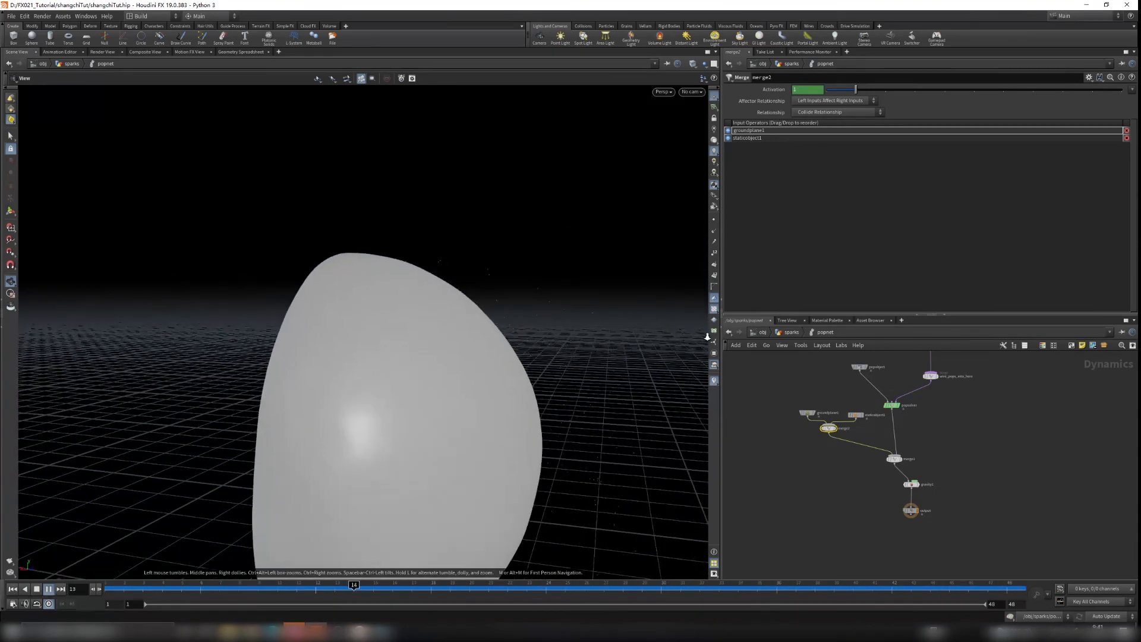
click(713, 222)
drag(377, 327, 393, 316)
right_drag(392, 315, 475, 291)
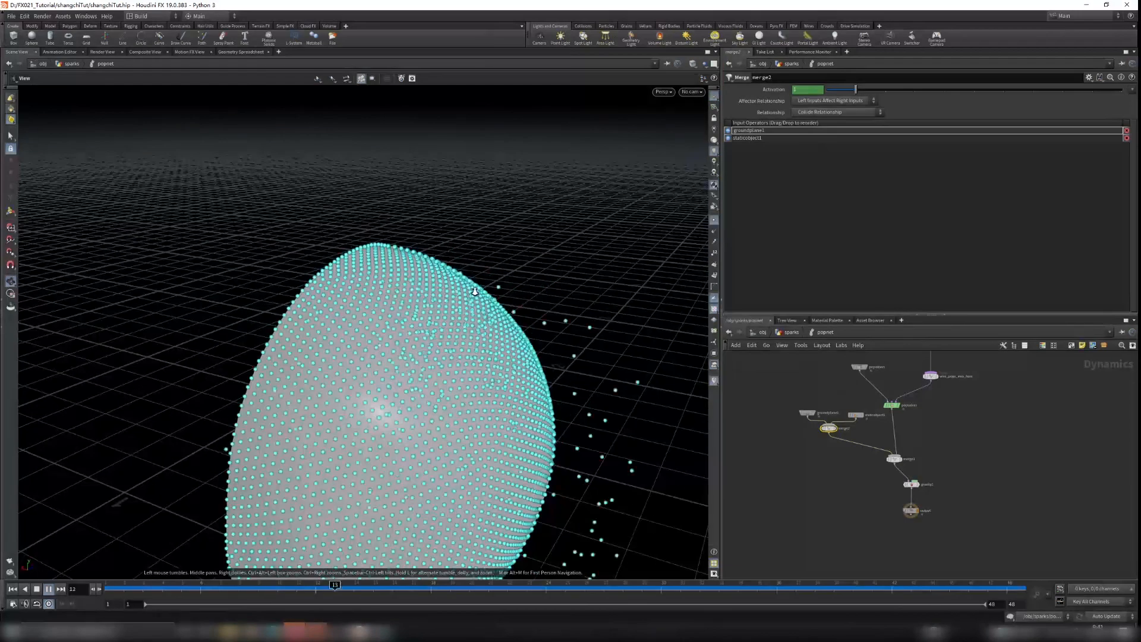
drag(451, 326, 418, 416)
middle_drag(269, 436, 327, 400)
drag(328, 400, 337, 428)
click(46, 591)
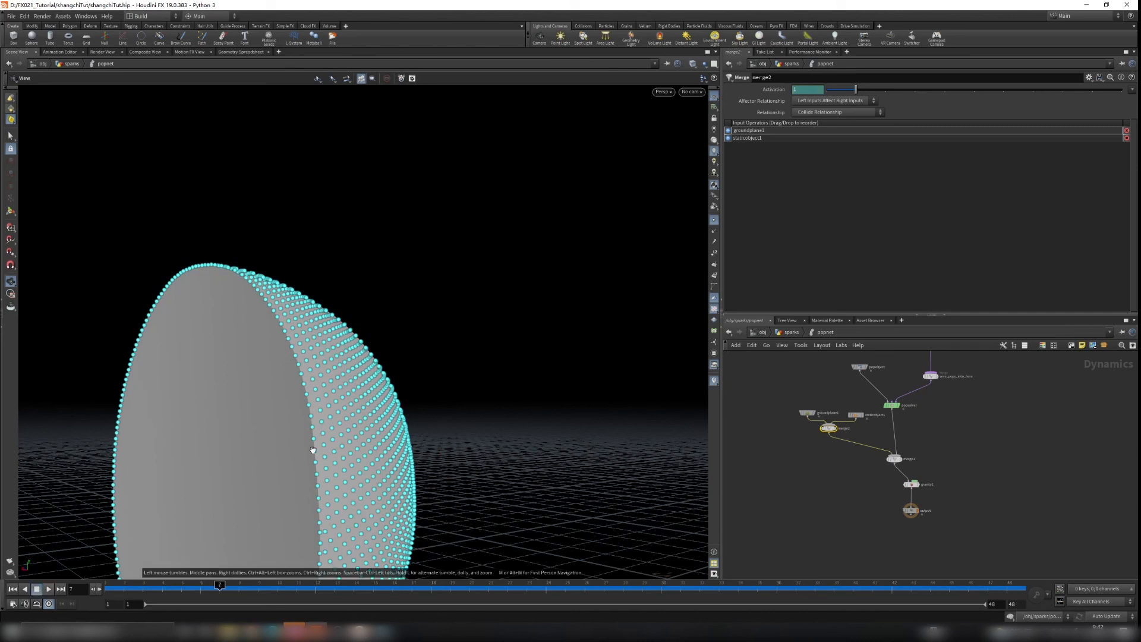
Step: Return to the sparks network, display the color node, and play back the spark trails from several angles
click(790, 332)
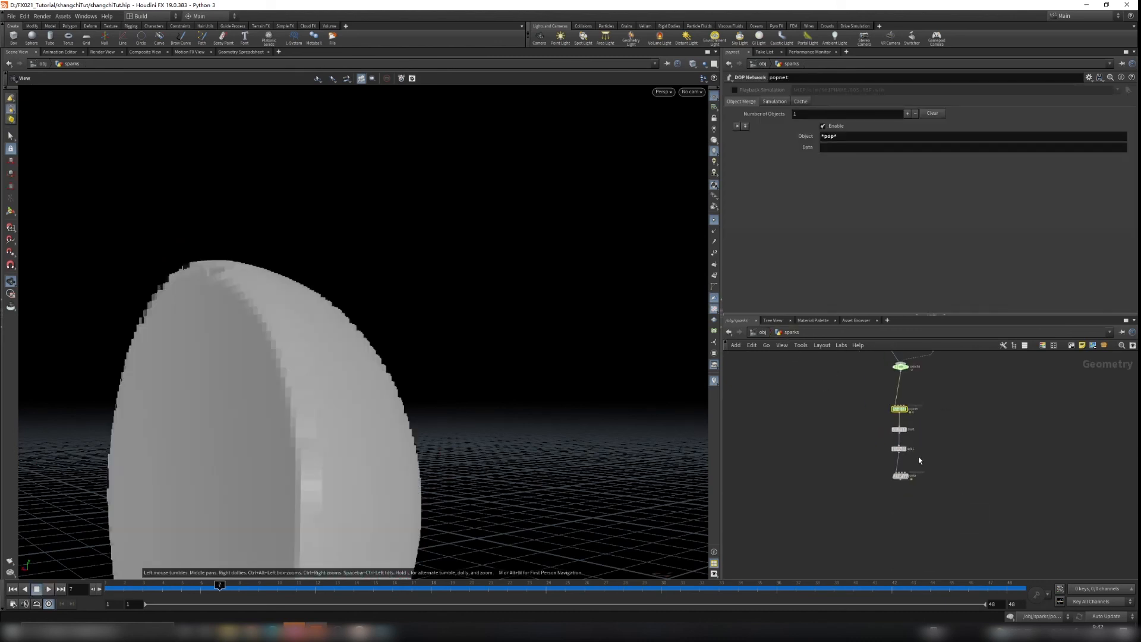
click(890, 471)
drag(355, 416, 267, 438)
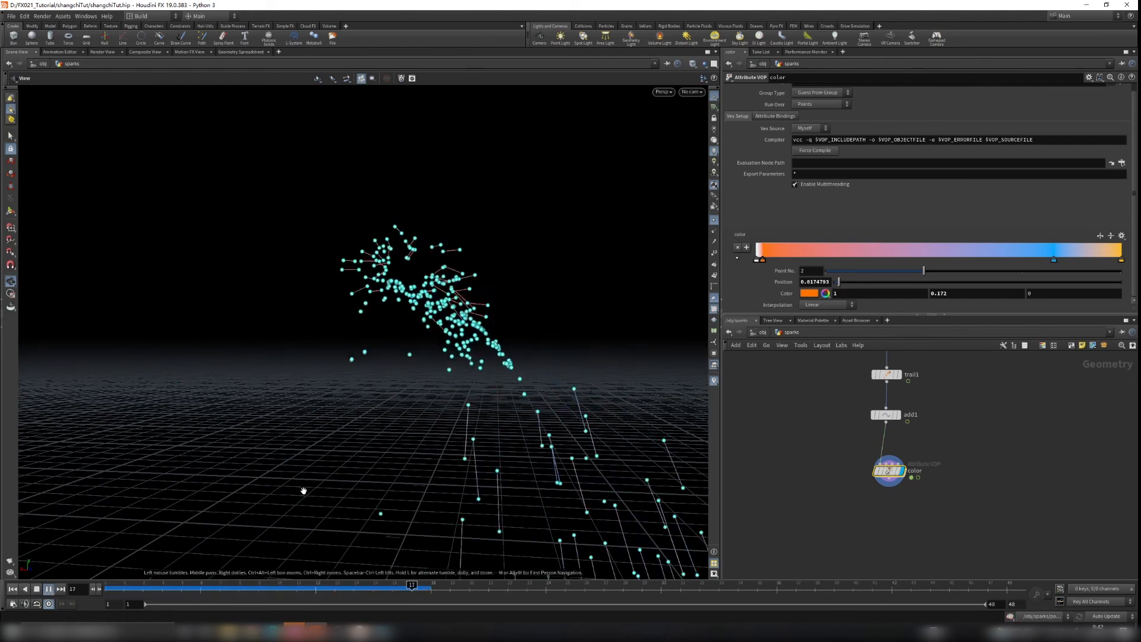
drag(557, 318, 412, 390)
drag(542, 396, 467, 369)
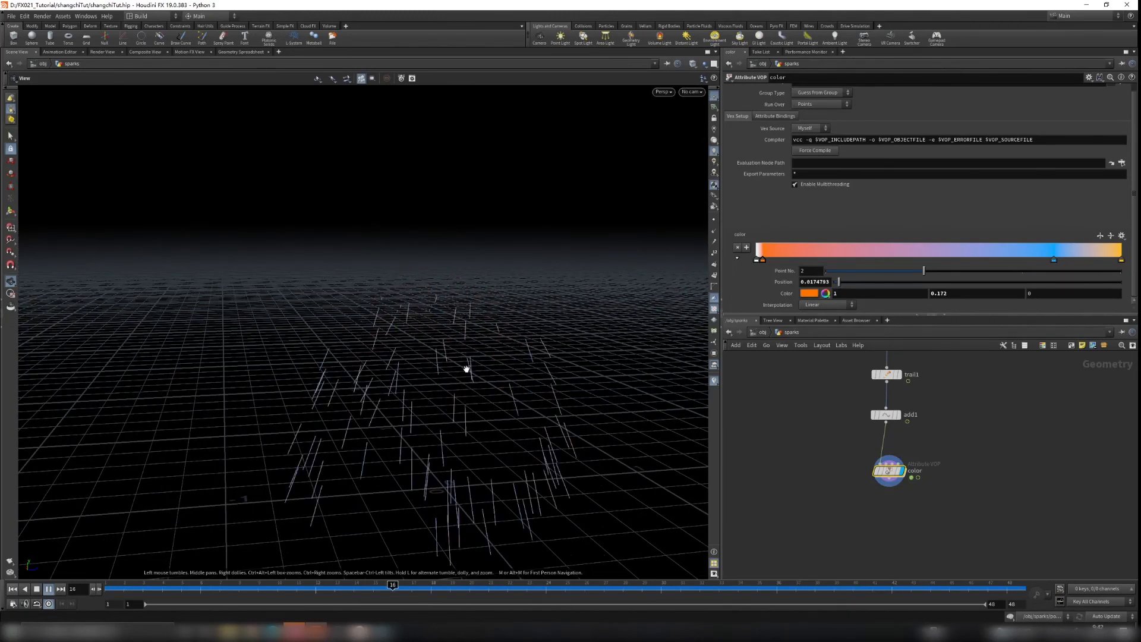